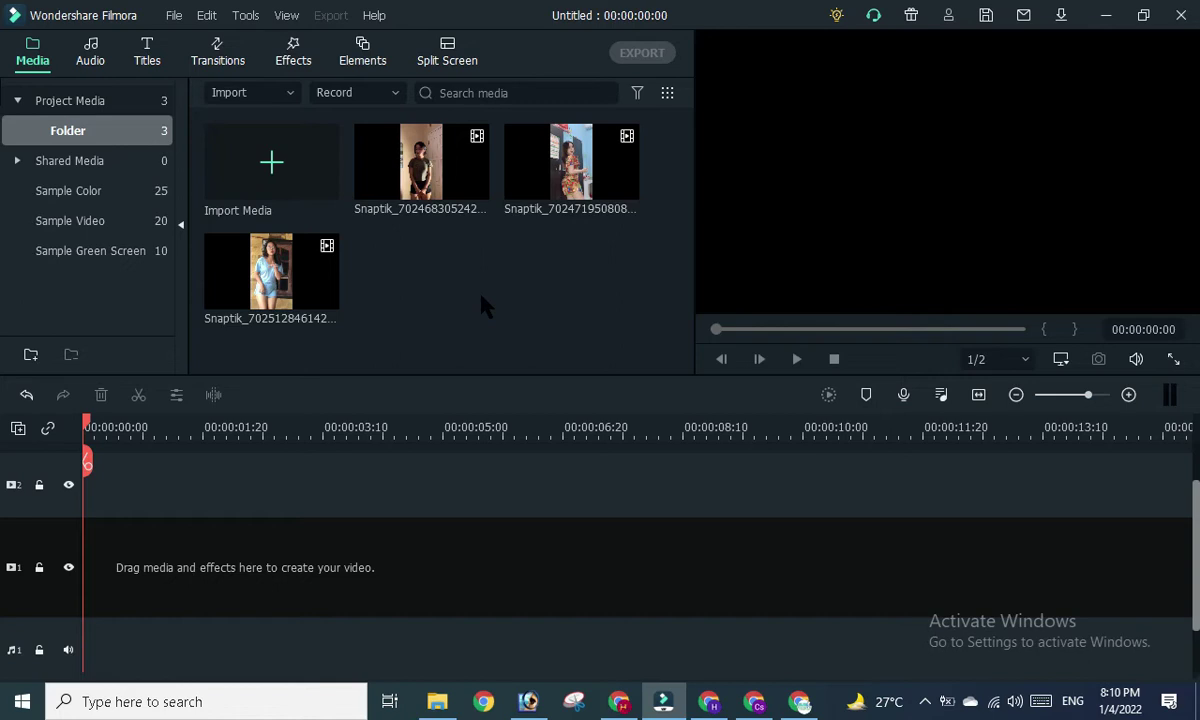
Import the Large Smile Mood track from drive D's Backsound Music Slide Show folder.
{"action": "left_click", "coordinate": [480, 295]}
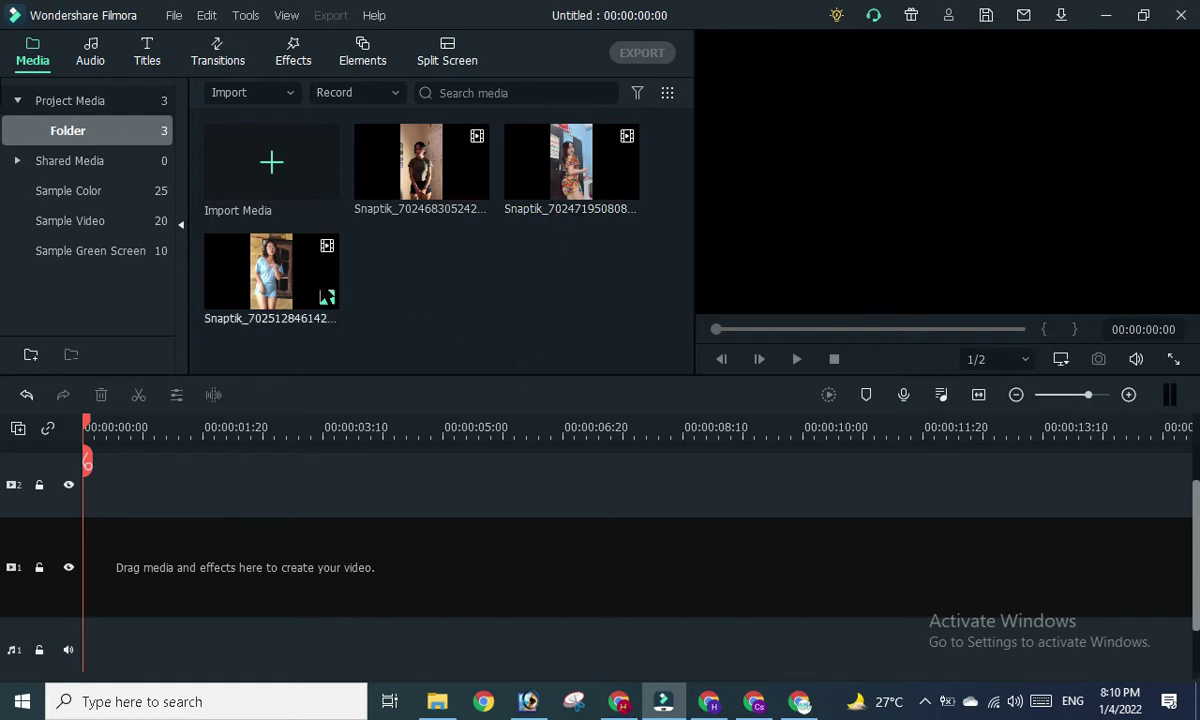
{"action": "left_click", "coordinate": [432, 306]}
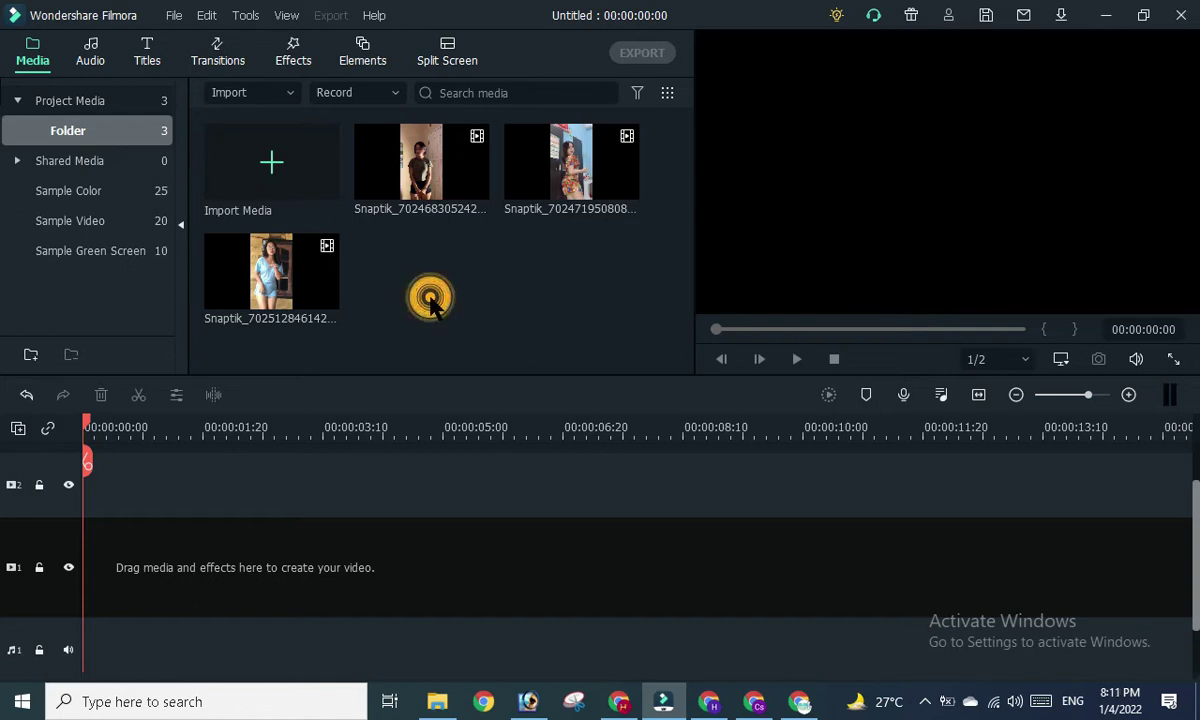
{"action": "left_click", "coordinate": [292, 168]}
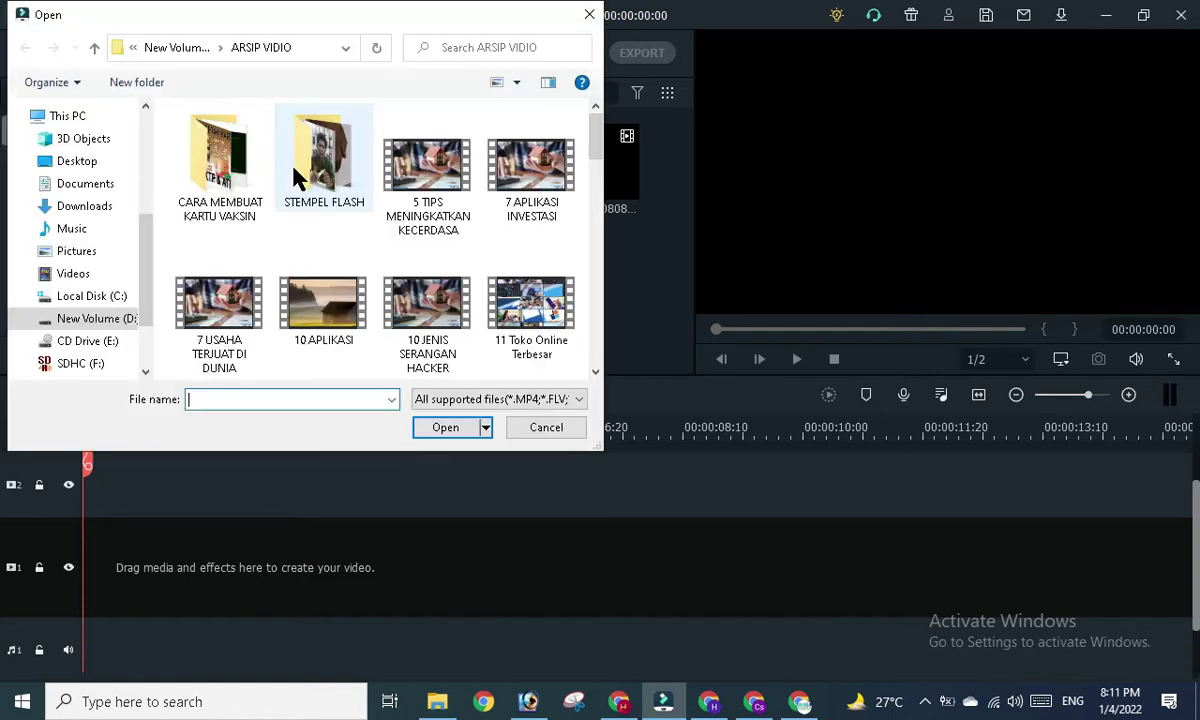
{"action": "left_click", "coordinate": [133, 322]}
{"action": "double_click", "coordinate": [429, 302]}
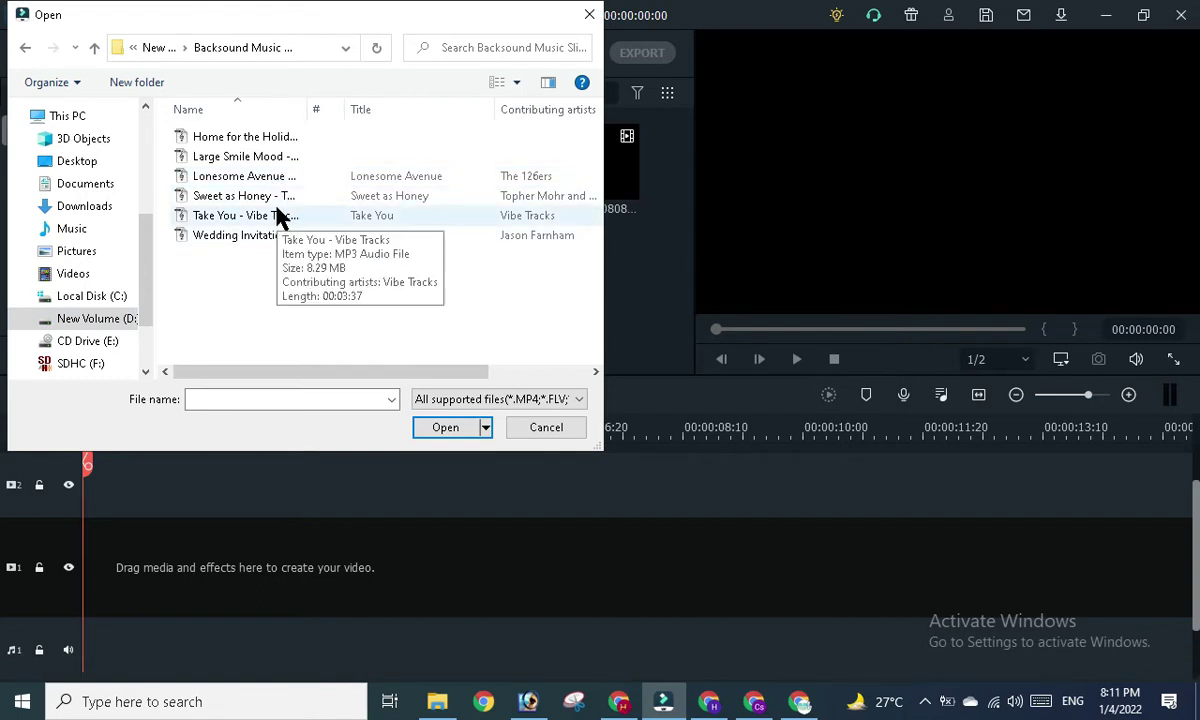
{"action": "left_click", "coordinate": [250, 158]}
{"action": "left_click", "coordinate": [445, 427]}
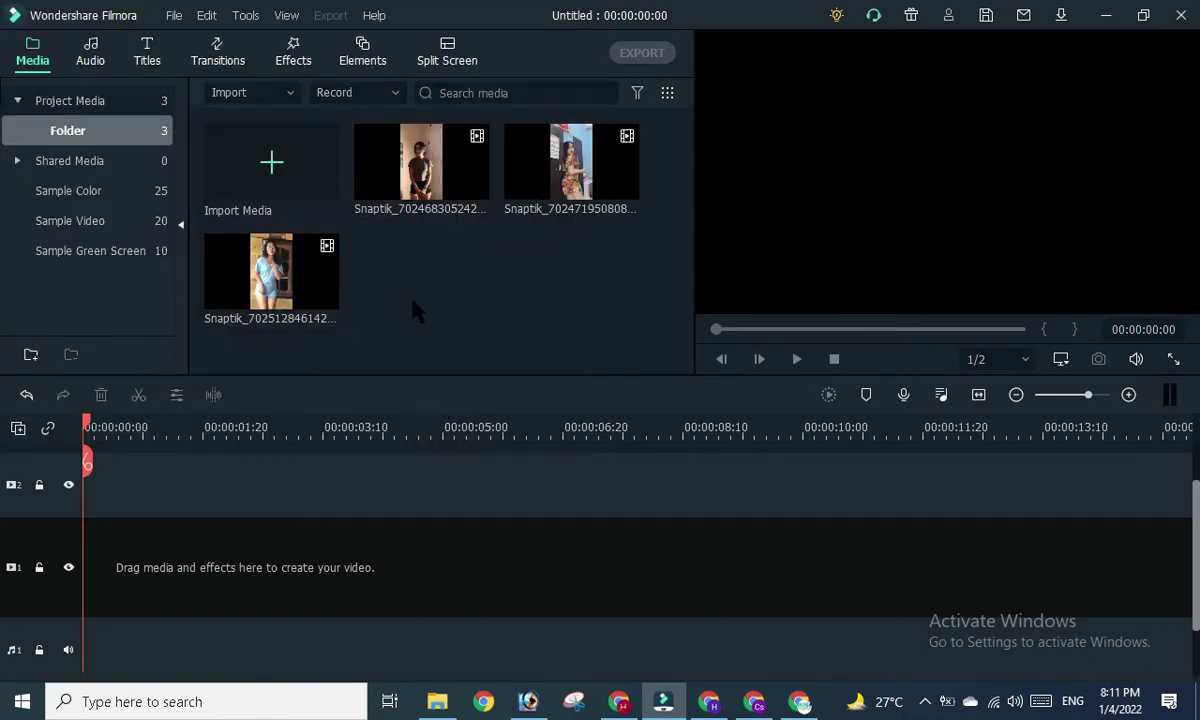
{"action": "left_click", "coordinate": [568, 328]}
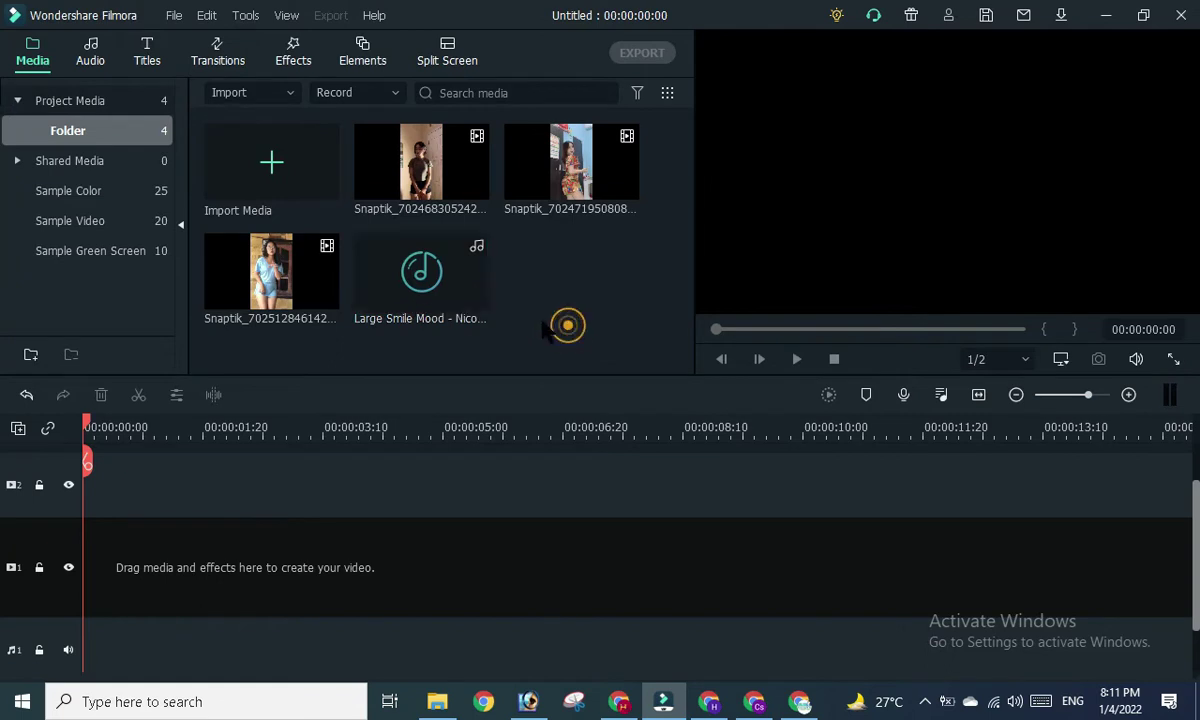
Import the Intro Hilya Media 2 video from the ARSIP VIDIO folder.
{"action": "mouse_move", "coordinate": [475, 300]}
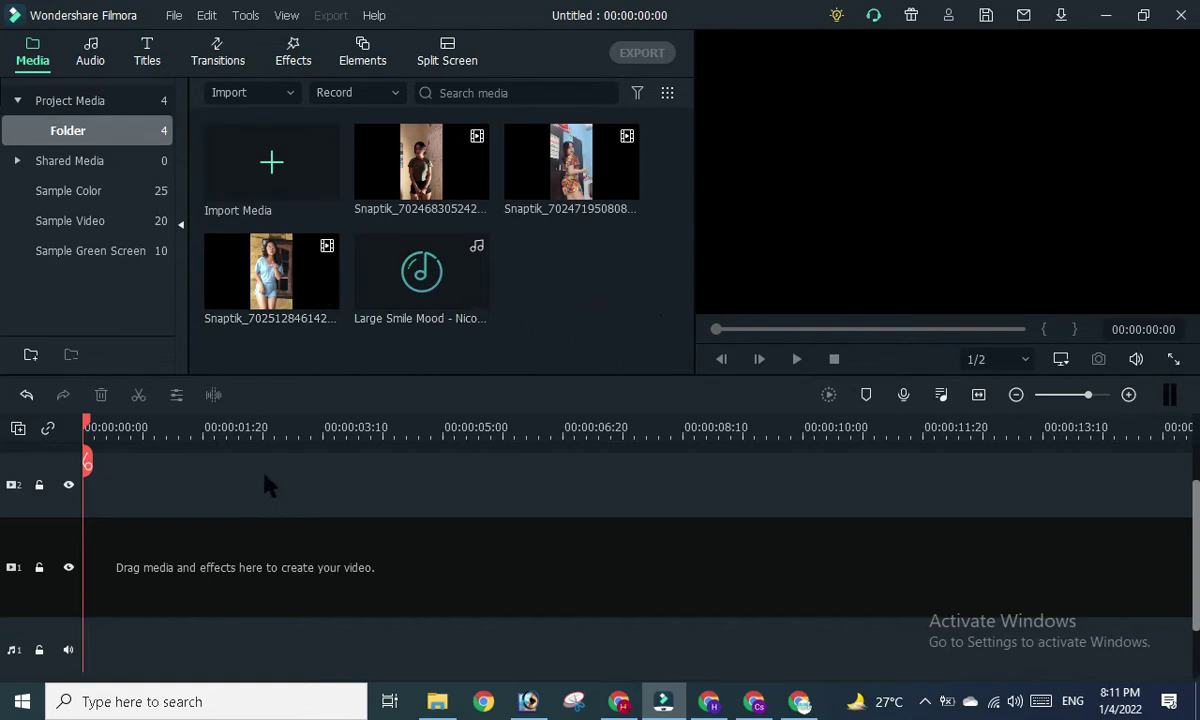
{"action": "mouse_move", "coordinate": [270, 290]}
{"action": "left_click", "coordinate": [245, 168]}
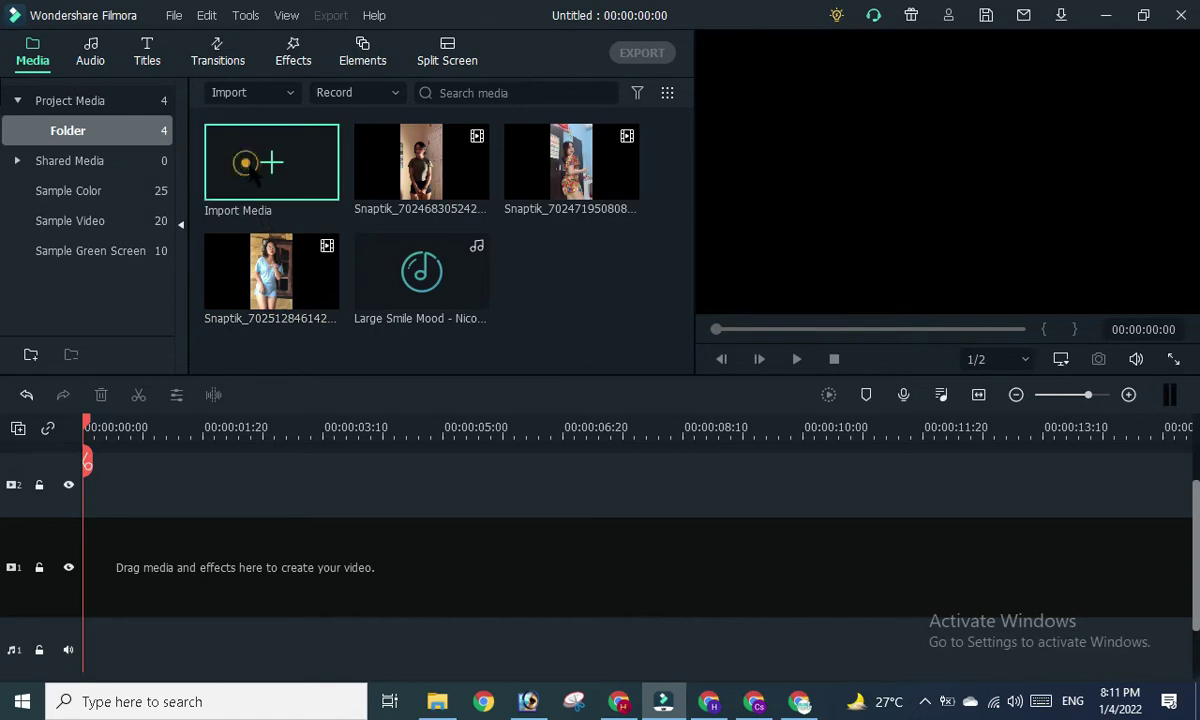
{"action": "left_click", "coordinate": [120, 371]}
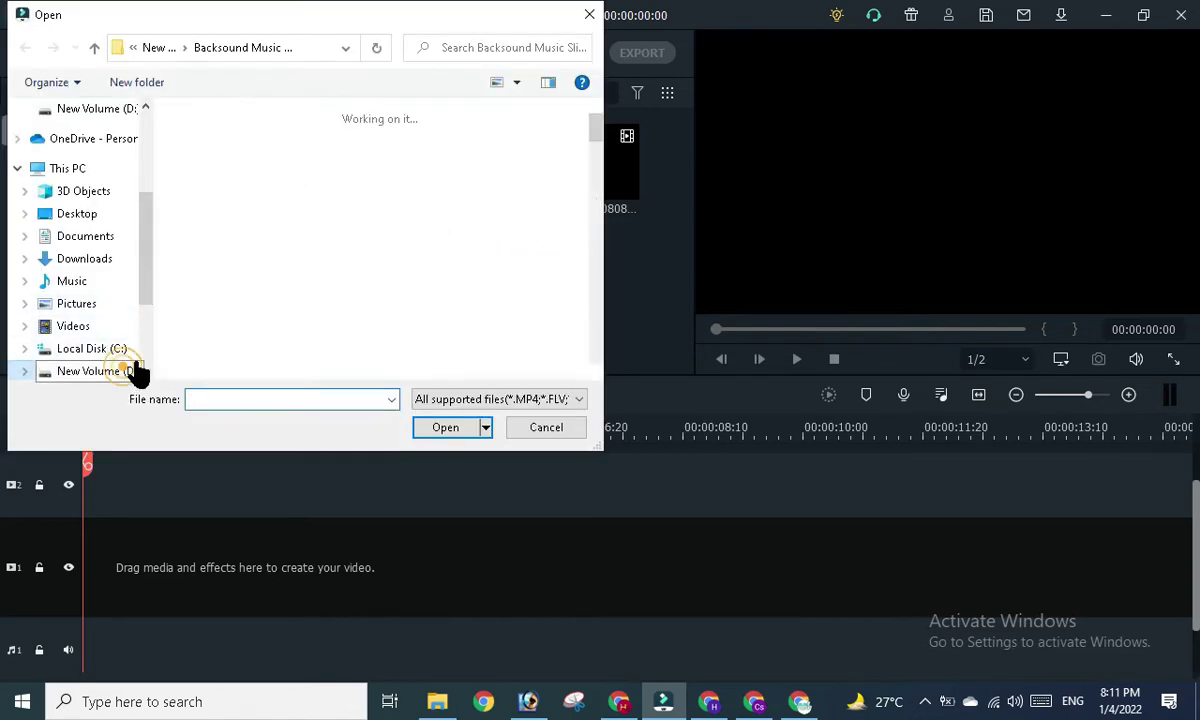
{"action": "scroll", "coordinate": [362, 287], "scroll_direction": "down", "scroll_amount": 3}
{"action": "scroll", "coordinate": [355, 288], "scroll_direction": "down", "scroll_amount": 1}
{"action": "scroll", "coordinate": [352, 288], "scroll_direction": "up", "scroll_amount": 1}
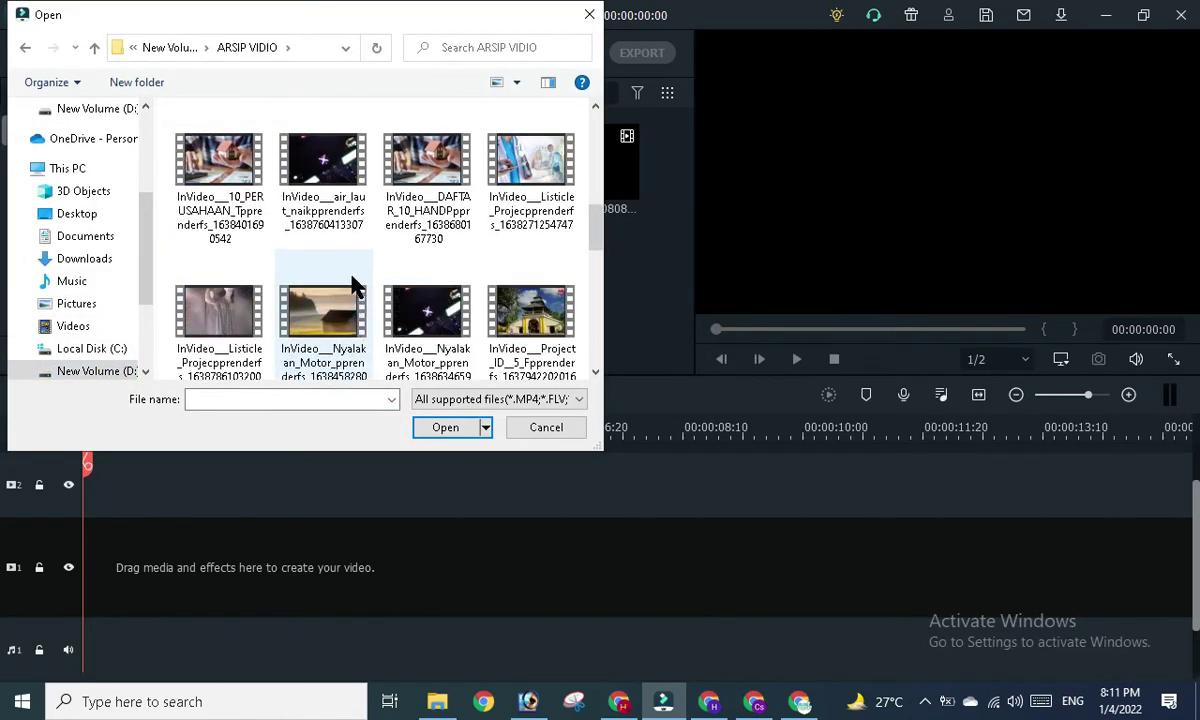
{"action": "scroll", "coordinate": [352, 288], "scroll_direction": "down", "scroll_amount": 1}
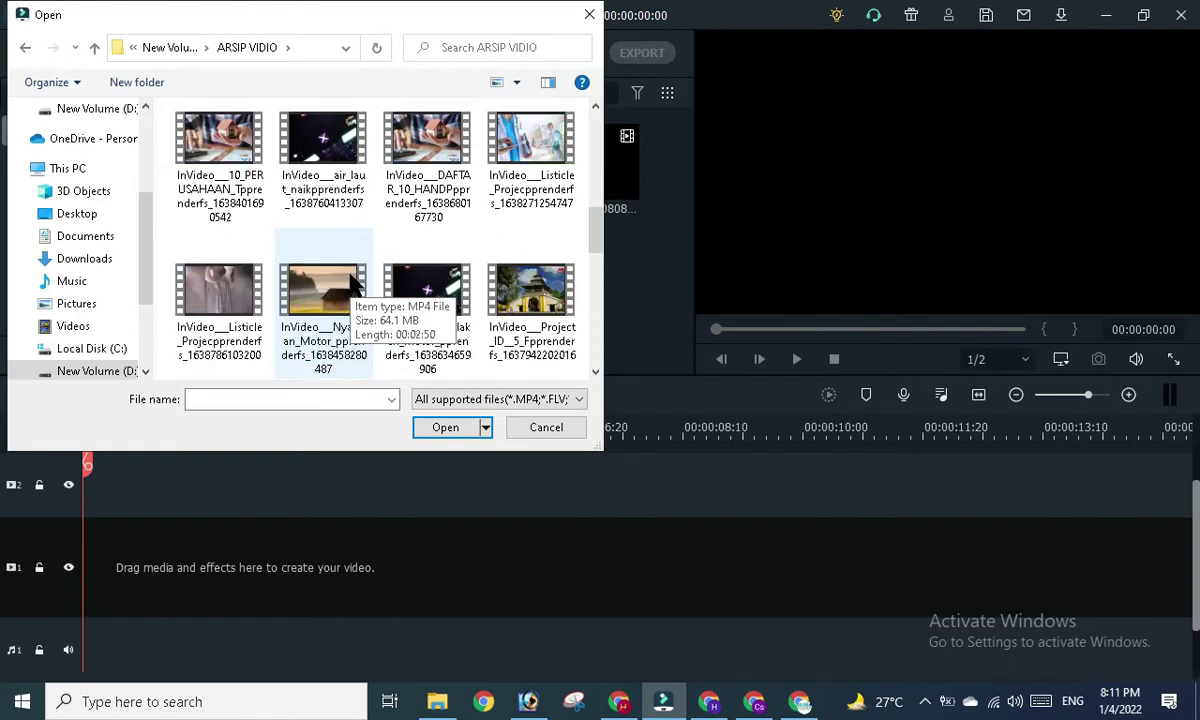
{"action": "scroll", "coordinate": [285, 230], "scroll_direction": "up", "scroll_amount": 1}
{"action": "left_click", "coordinate": [232, 175]}
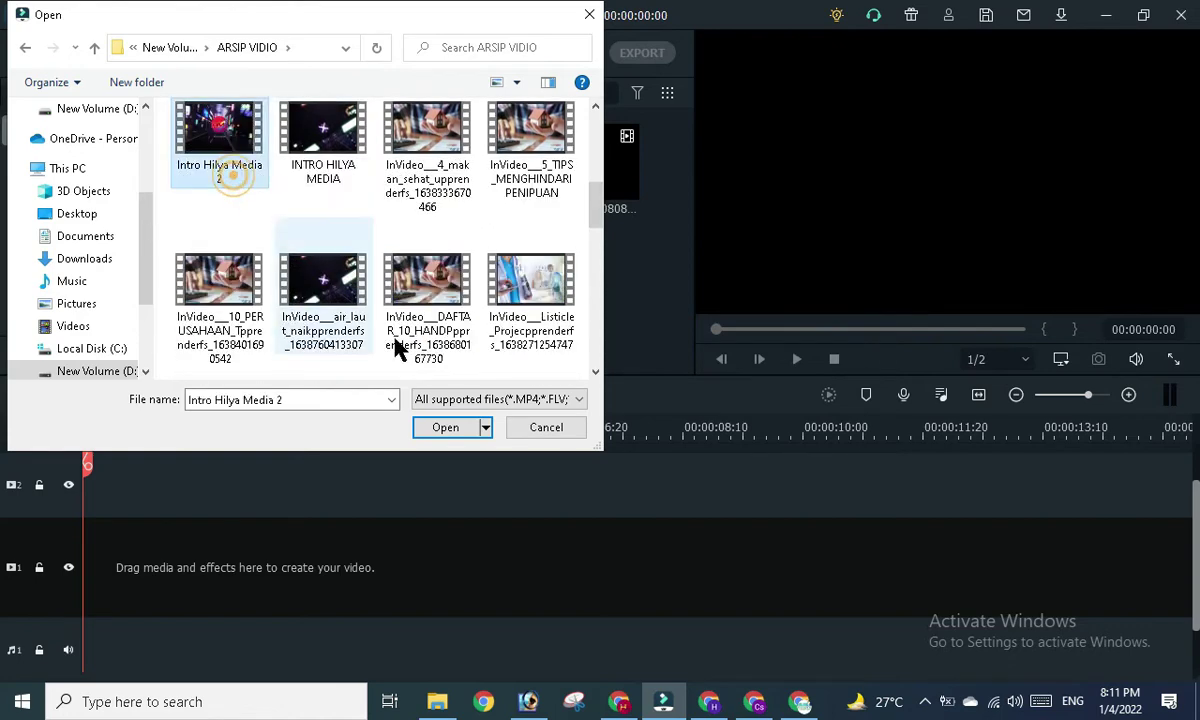
{"action": "left_click", "coordinate": [445, 427]}
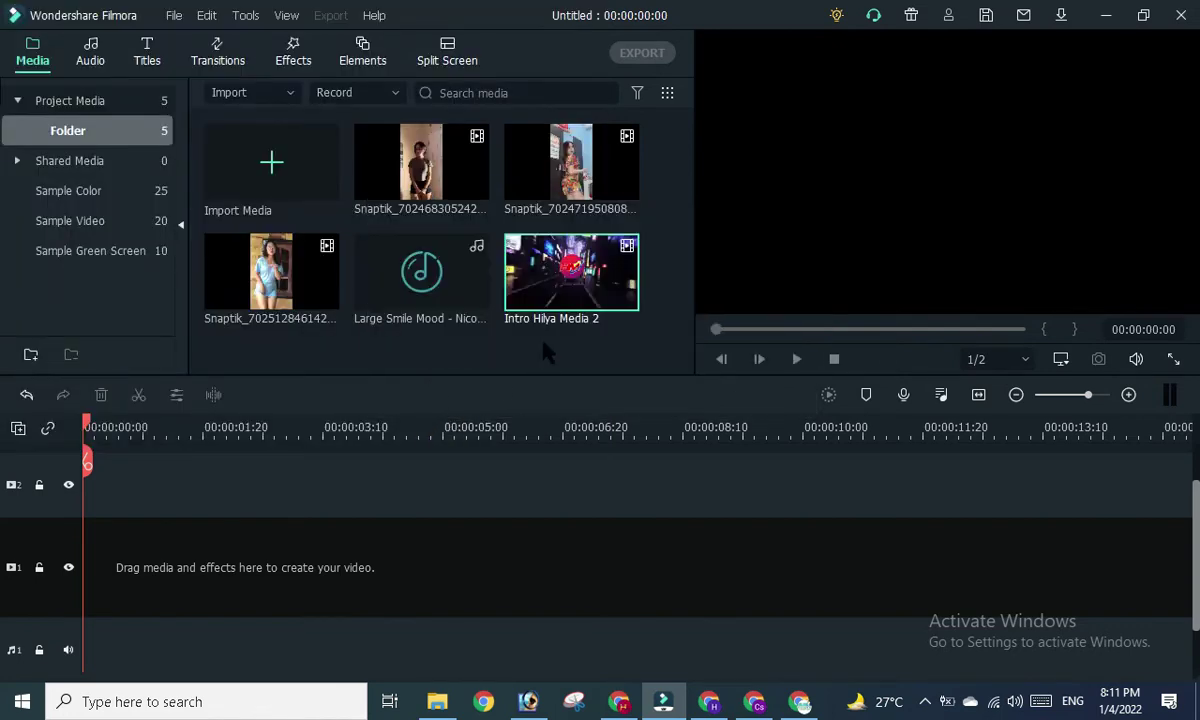
Put Intro Hilya Media 2 on the main video track at 1920 x 1080 30fps.
{"action": "mouse_move", "coordinate": [578, 305]}
{"action": "mouse_move", "coordinate": [565, 278]}
{"action": "left_mouse_down"}
{"action": "mouse_move", "coordinate": [110, 580]}
{"action": "mouse_move", "coordinate": [188, 548]}
{"action": "left_mouse_up"}
{"action": "left_click", "coordinate": [510, 393]}
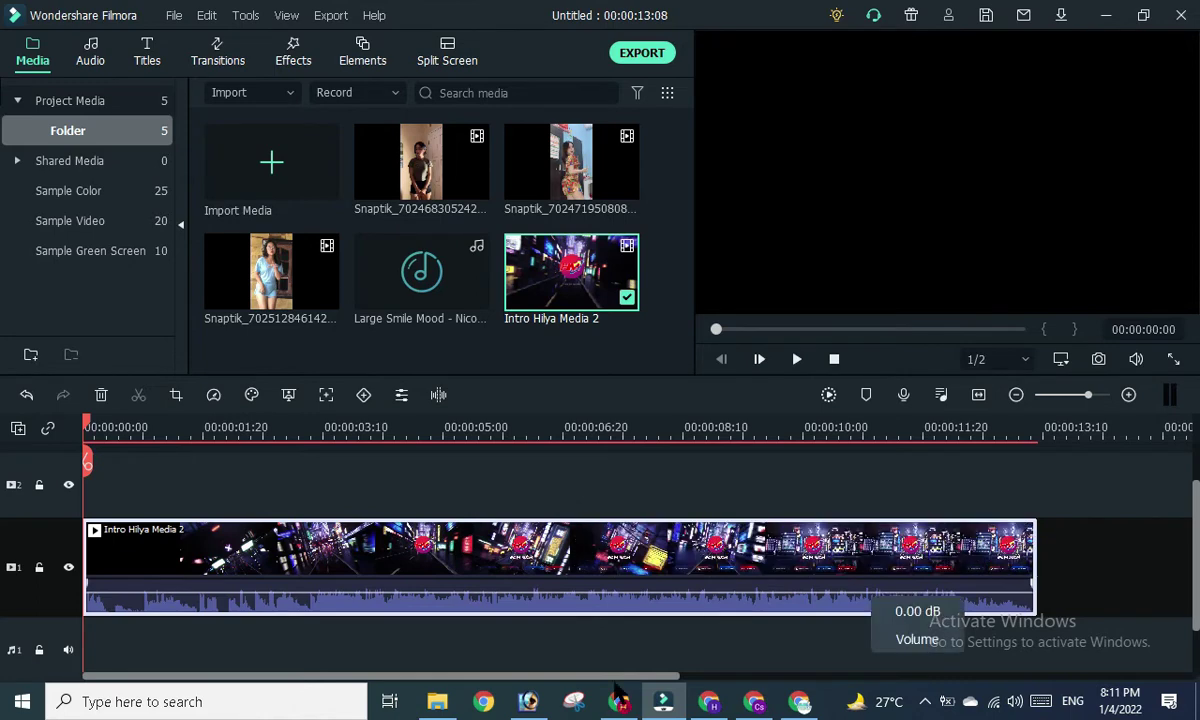
{"action": "left_click_drag", "start_coordinate": [575, 676], "coordinate": [1018, 674]}
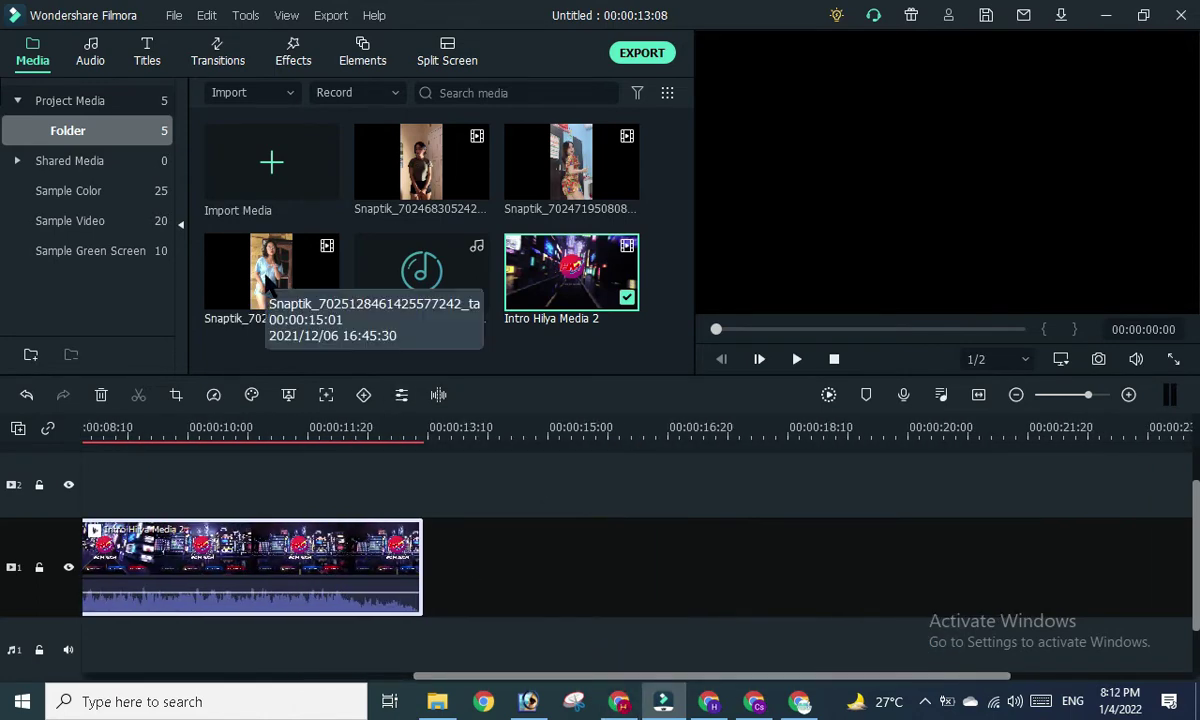
Add the Snaptik dance clip right after the intro and zoom the timeline to fit both clips.
{"action": "left_click_drag", "start_coordinate": [268, 260], "coordinate": [490, 615]}
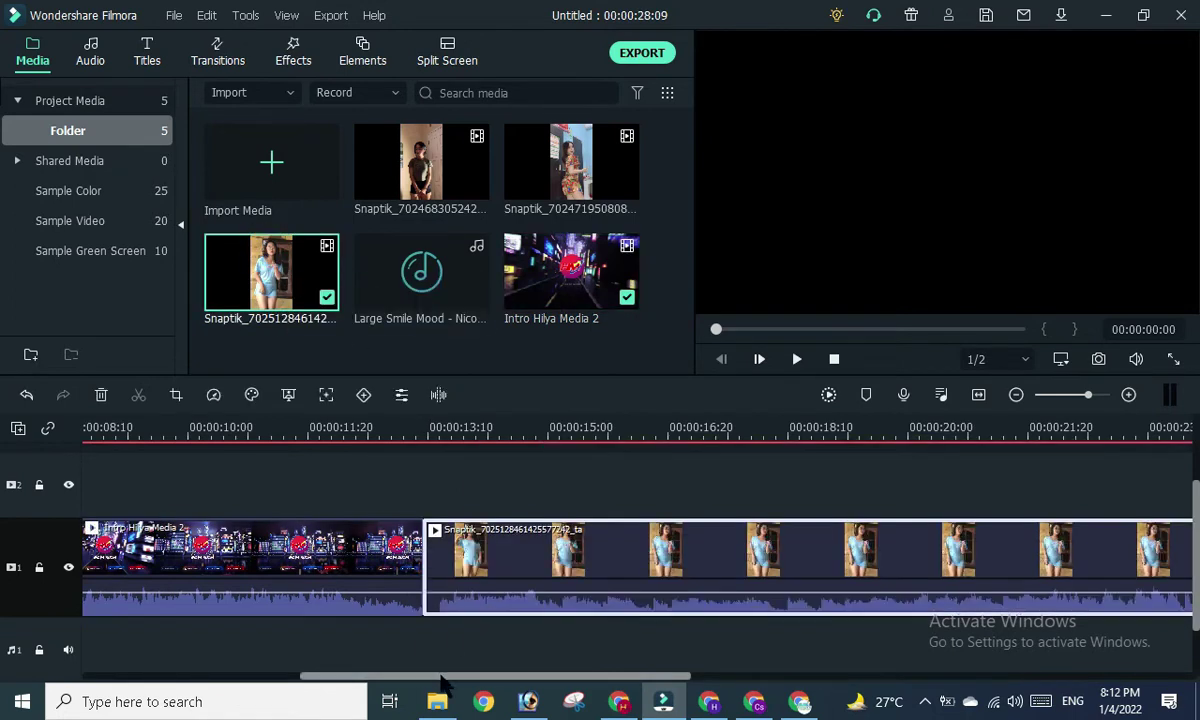
{"action": "left_click_drag", "start_coordinate": [350, 676], "coordinate": [455, 676]}
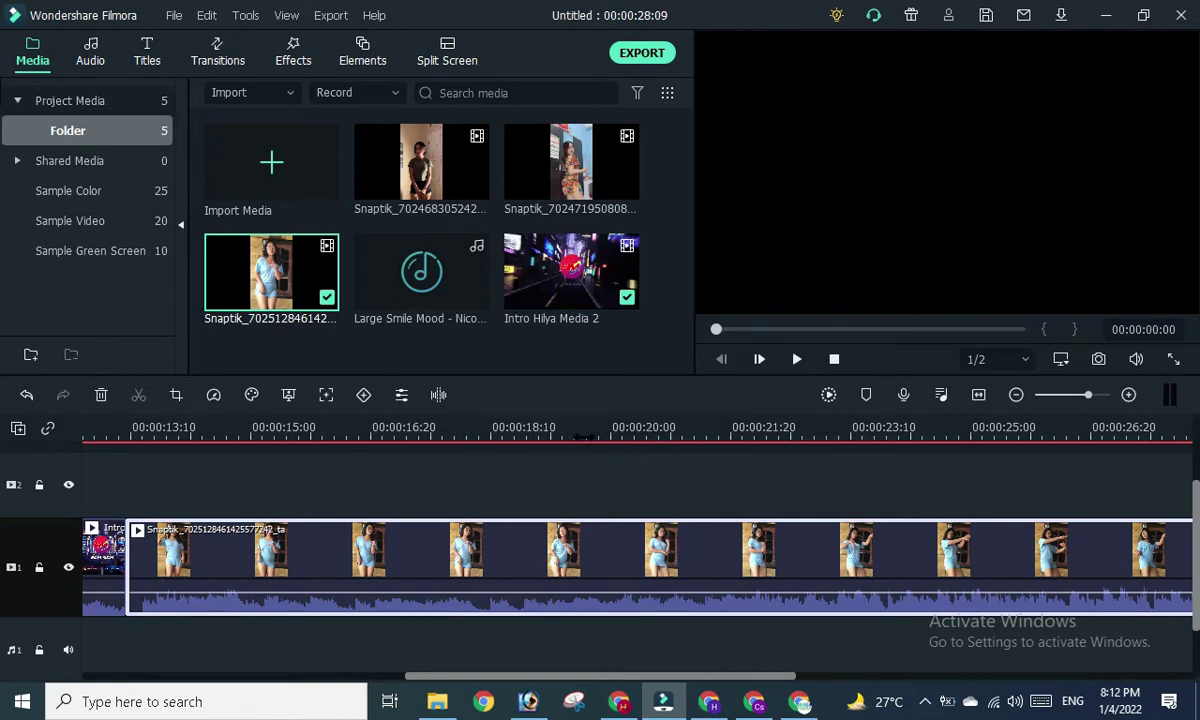
{"action": "mouse_move", "coordinate": [584, 437]}
{"action": "left_mouse_down"}
{"action": "mouse_move", "coordinate": [370, 440]}
{"action": "mouse_move", "coordinate": [285, 455]}
{"action": "left_mouse_up"}
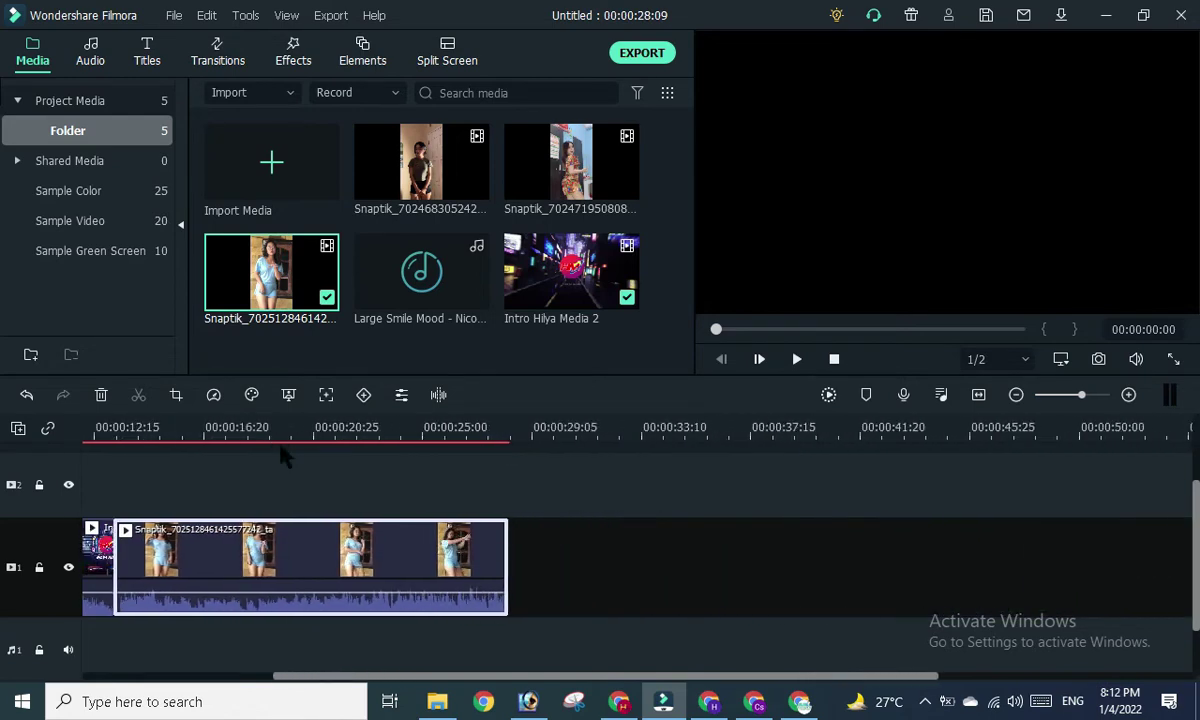
{"action": "left_click", "coordinate": [1070, 395]}
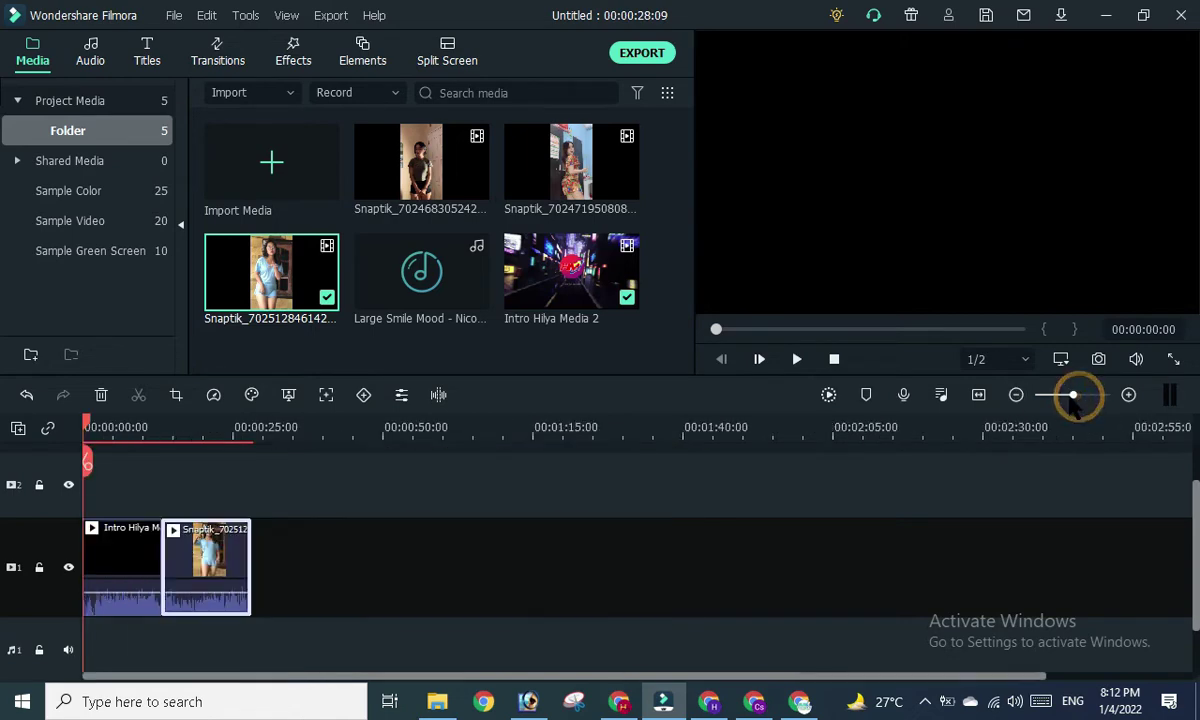
{"action": "left_click_drag", "start_coordinate": [1070, 395], "coordinate": [1081, 397]}
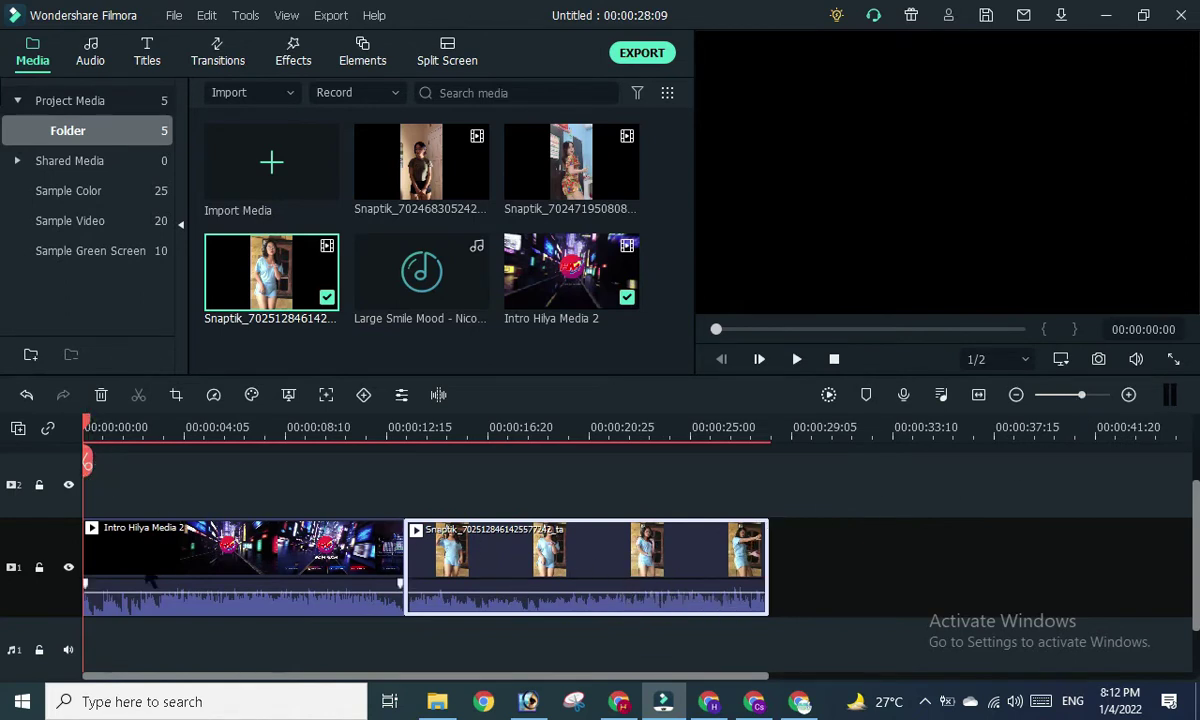
{"action": "left_click", "coordinate": [797, 359]}
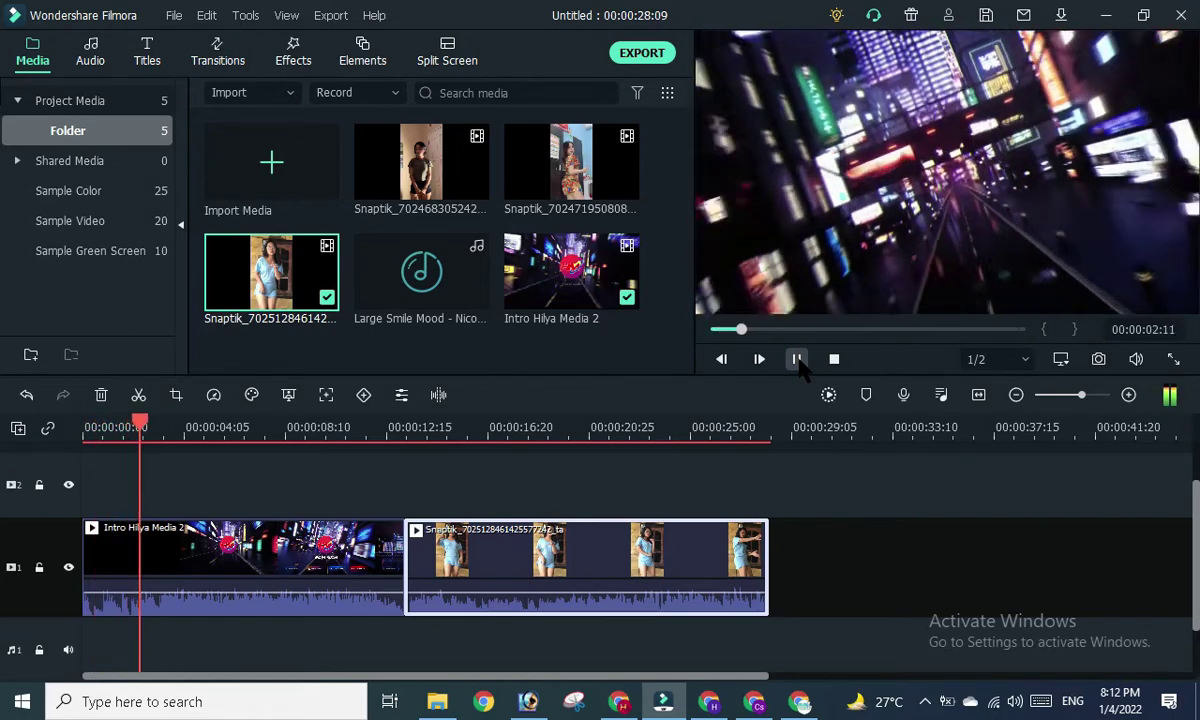
{"action": "left_click", "coordinate": [797, 359]}
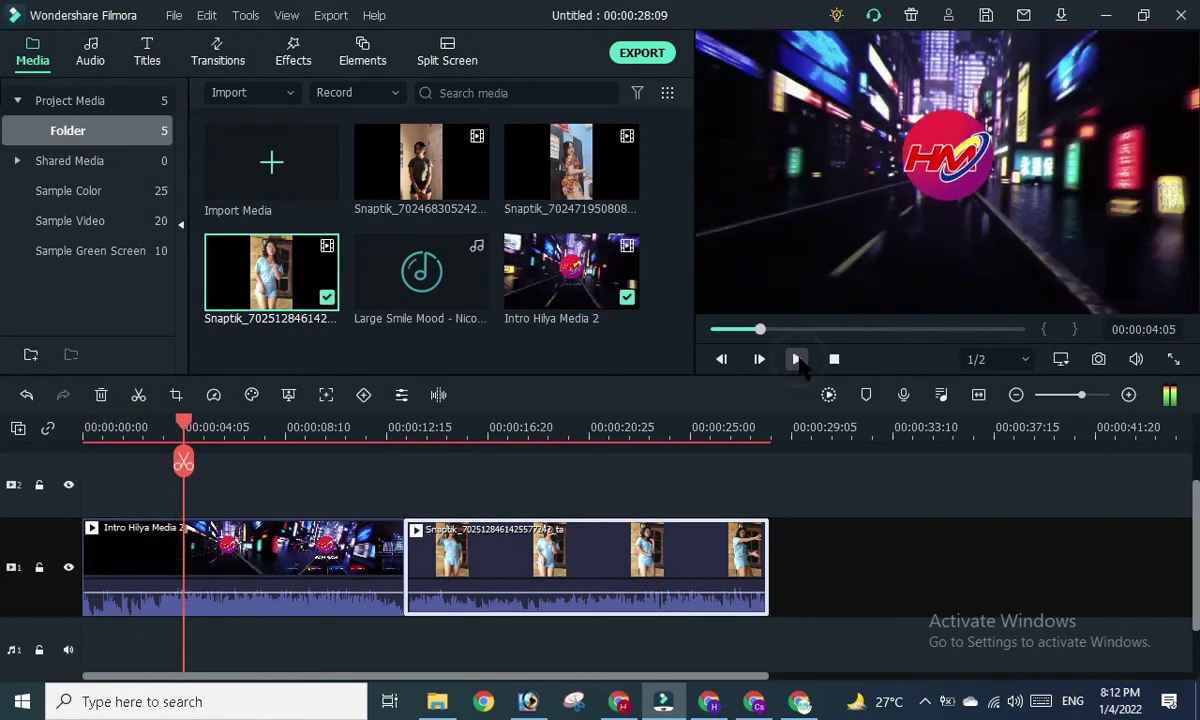
{"action": "left_click", "coordinate": [400, 428]}
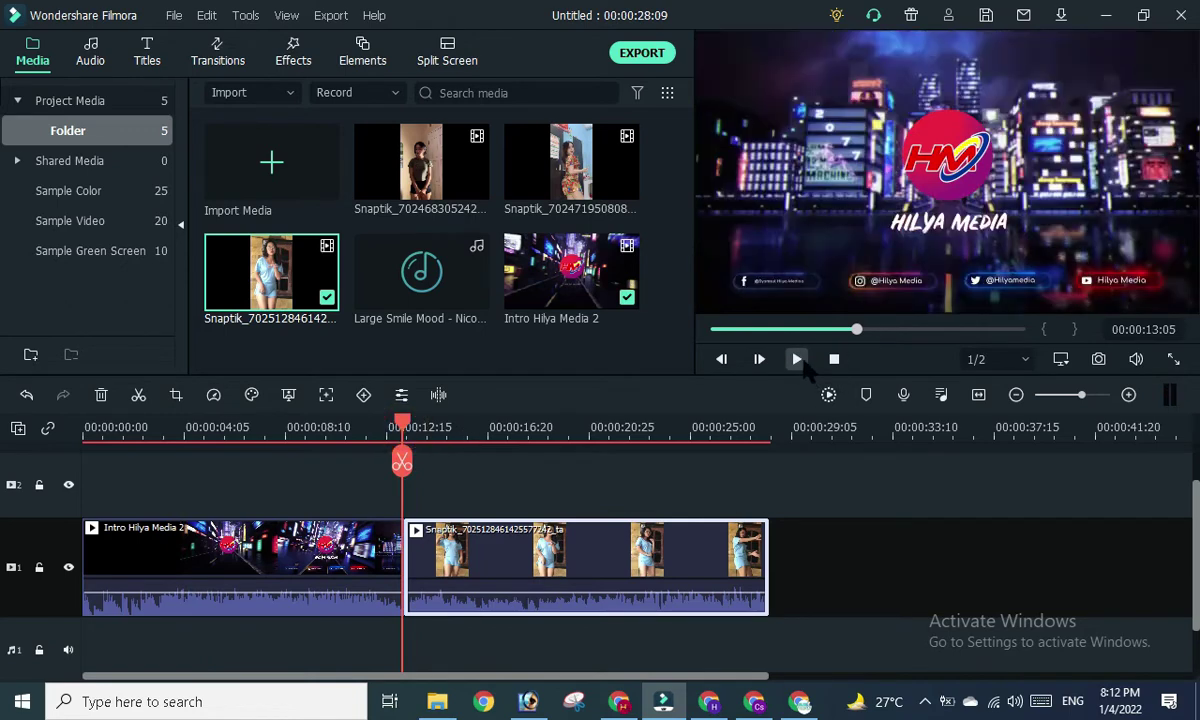
{"action": "left_click", "coordinate": [797, 359]}
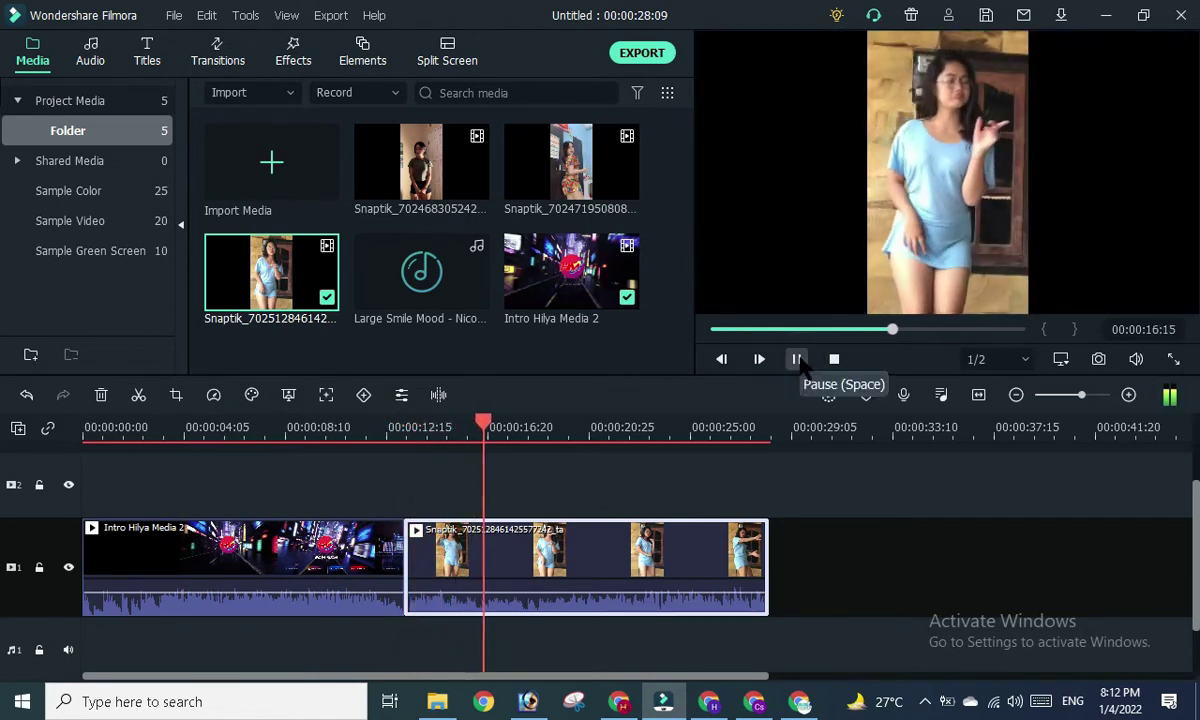
{"action": "left_click", "coordinate": [787, 363]}
{"action": "left_click_drag", "start_coordinate": [490, 425], "coordinate": [243, 440]}
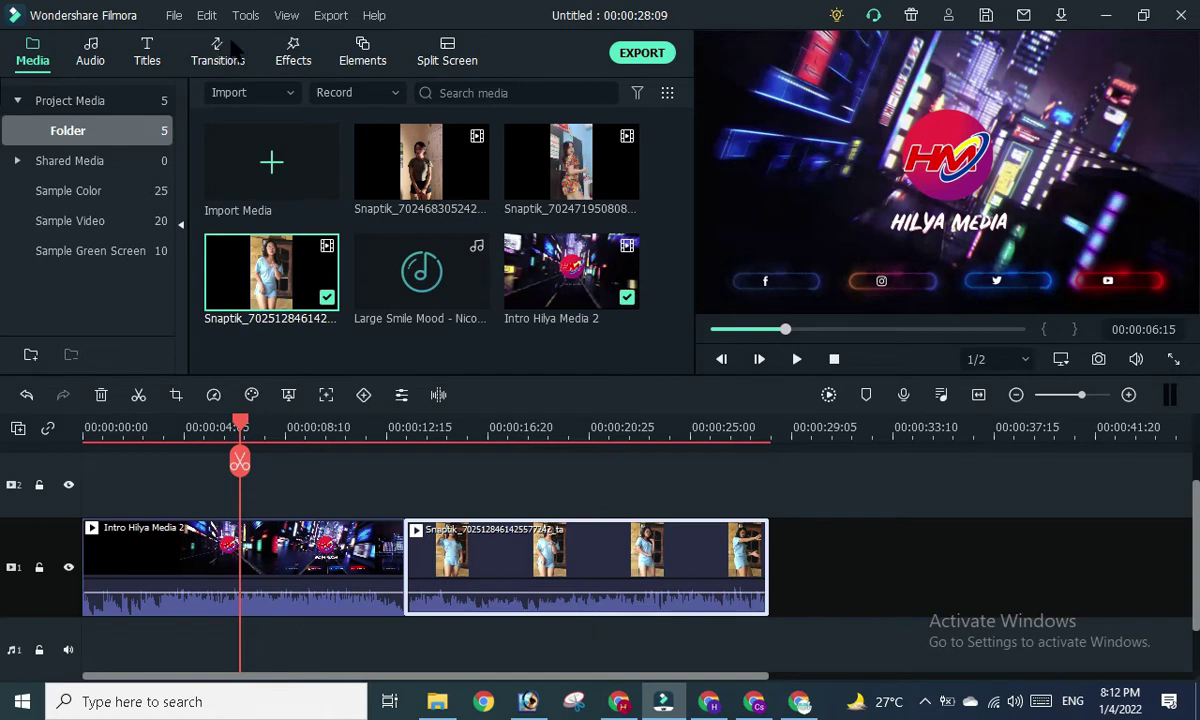
{"action": "left_click", "coordinate": [222, 45]}
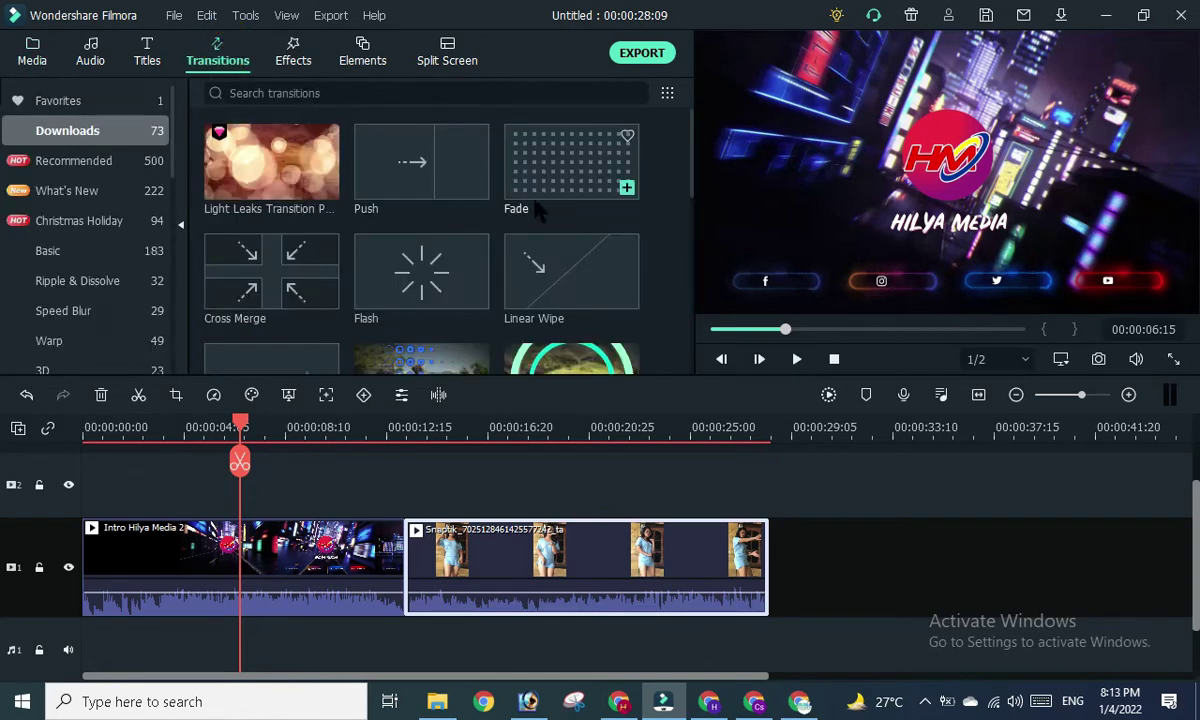
{"action": "scroll", "coordinate": [440, 270], "scroll_direction": "down", "scroll_amount": 3}
{"action": "scroll", "coordinate": [445, 273], "scroll_direction": "up", "scroll_amount": 3}
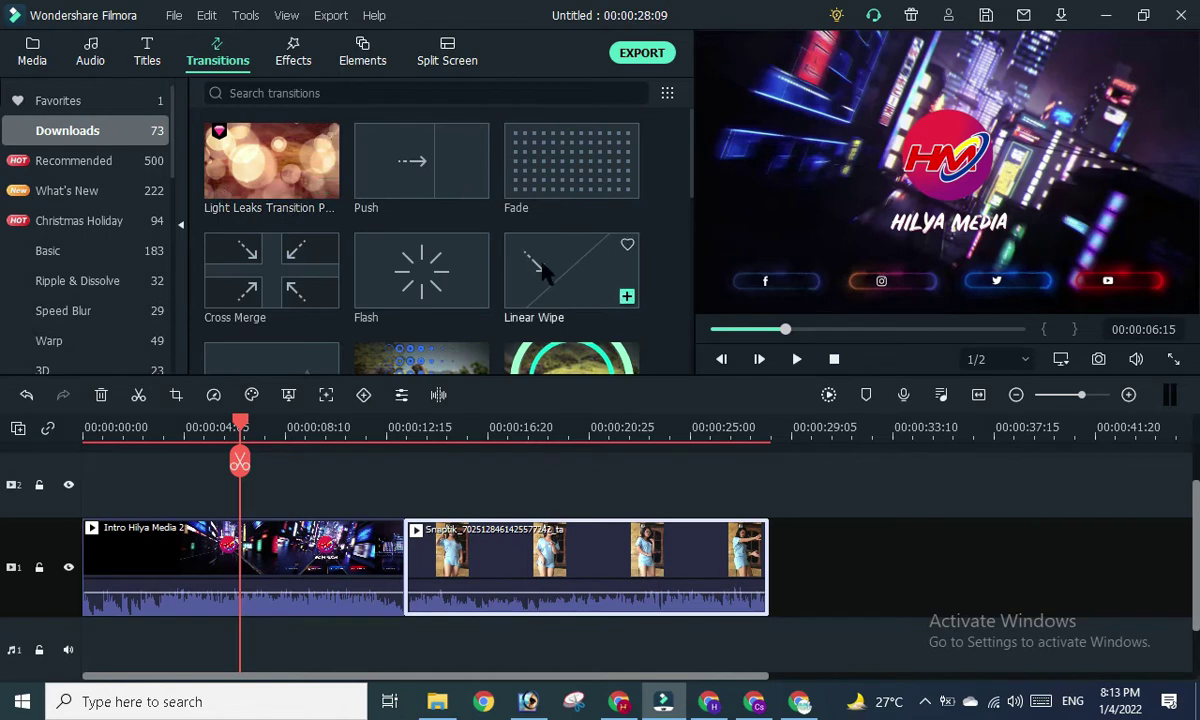
{"action": "scroll", "coordinate": [538, 268], "scroll_direction": "down", "scroll_amount": 3}
{"action": "scroll", "coordinate": [543, 268], "scroll_direction": "down", "scroll_amount": 5}
{"action": "scroll", "coordinate": [545, 275], "scroll_direction": "up", "scroll_amount": 5}
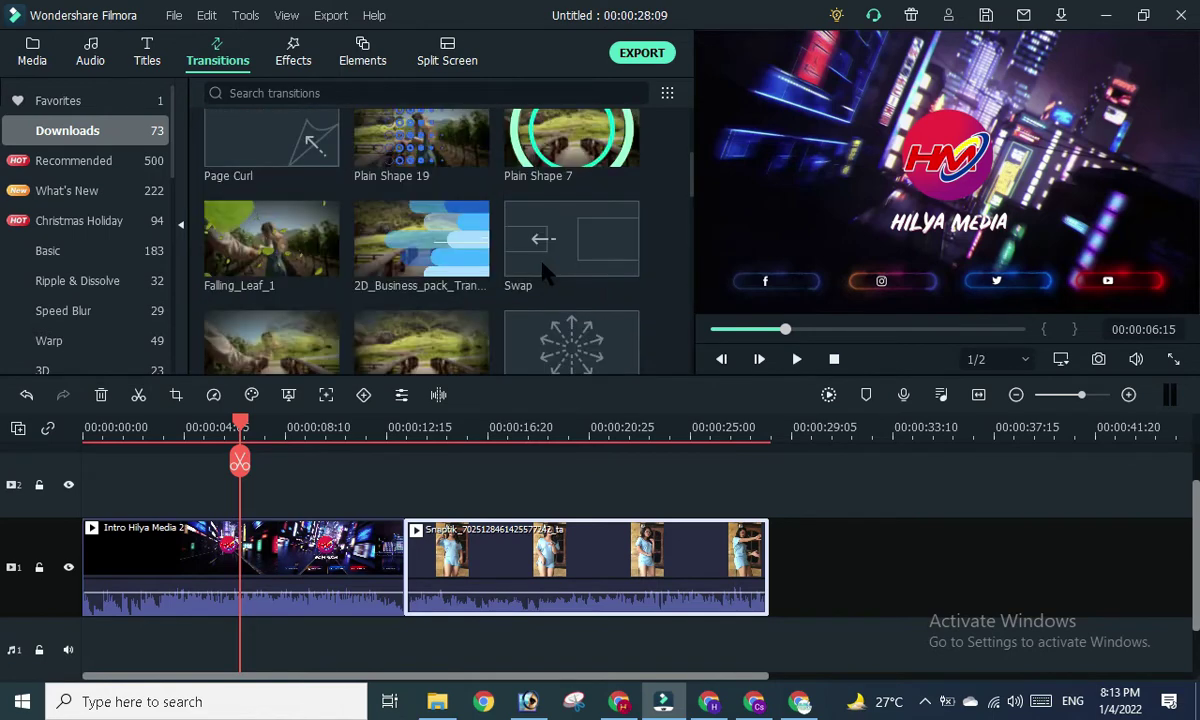
{"action": "scroll", "coordinate": [535, 240], "scroll_direction": "up", "scroll_amount": 5}
{"action": "scroll", "coordinate": [568, 225], "scroll_direction": "down", "scroll_amount": 5}
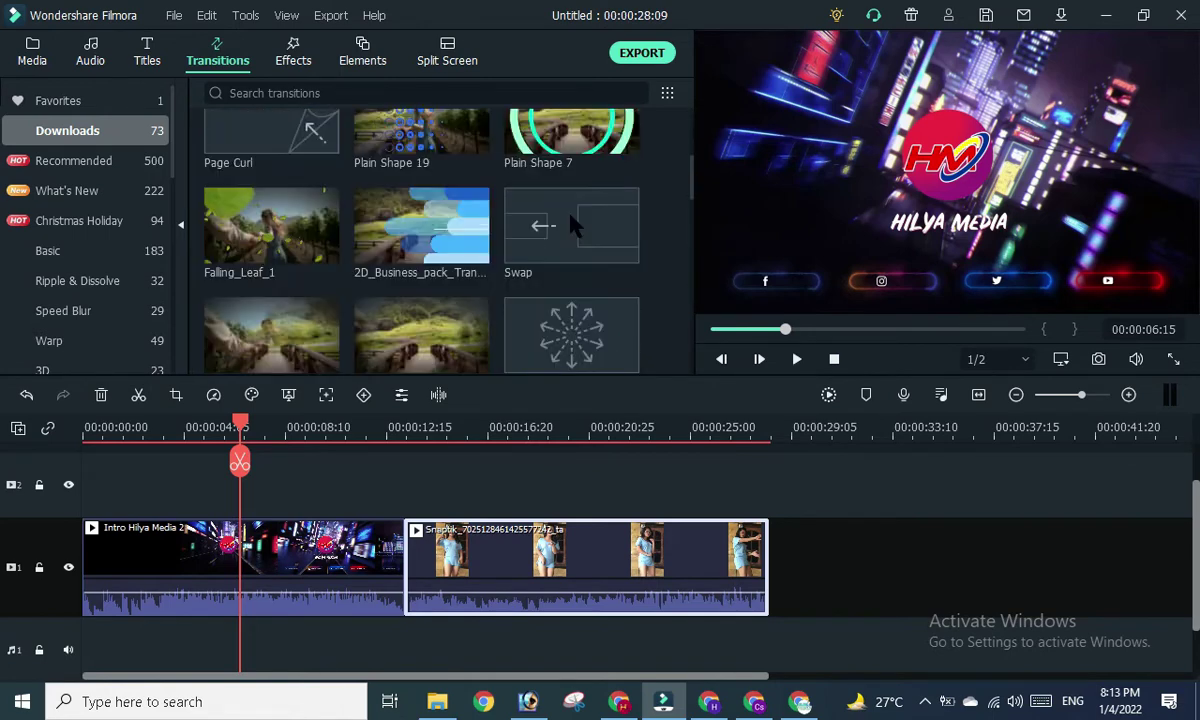
{"action": "scroll", "coordinate": [575, 232], "scroll_direction": "down", "scroll_amount": 5}
{"action": "scroll", "coordinate": [575, 230], "scroll_direction": "up", "scroll_amount": 3}
{"action": "scroll", "coordinate": [575, 230], "scroll_direction": "up", "scroll_amount": 3}
{"action": "scroll", "coordinate": [575, 230], "scroll_direction": "up", "scroll_amount": 3}
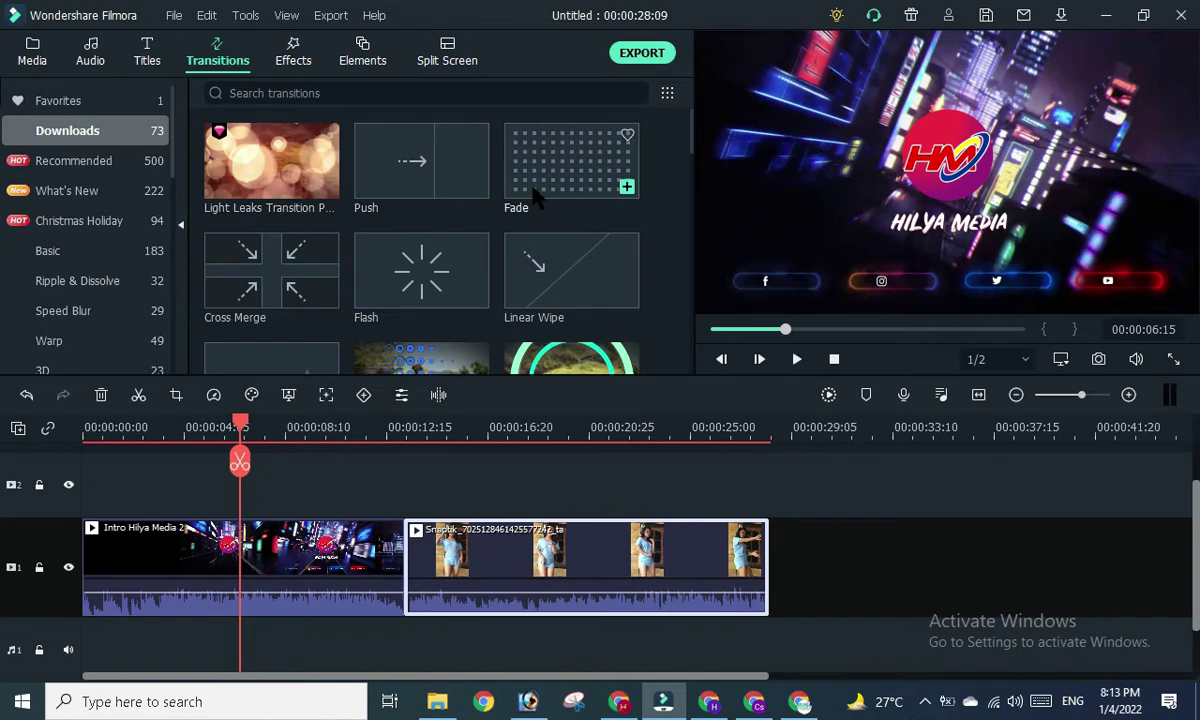
{"action": "scroll", "coordinate": [533, 195], "scroll_direction": "down", "scroll_amount": 3}
{"action": "scroll", "coordinate": [530, 225], "scroll_direction": "down", "scroll_amount": 3}
{"action": "scroll", "coordinate": [527, 255], "scroll_direction": "down", "scroll_amount": 3}
{"action": "scroll", "coordinate": [522, 280], "scroll_direction": "down", "scroll_amount": 2}
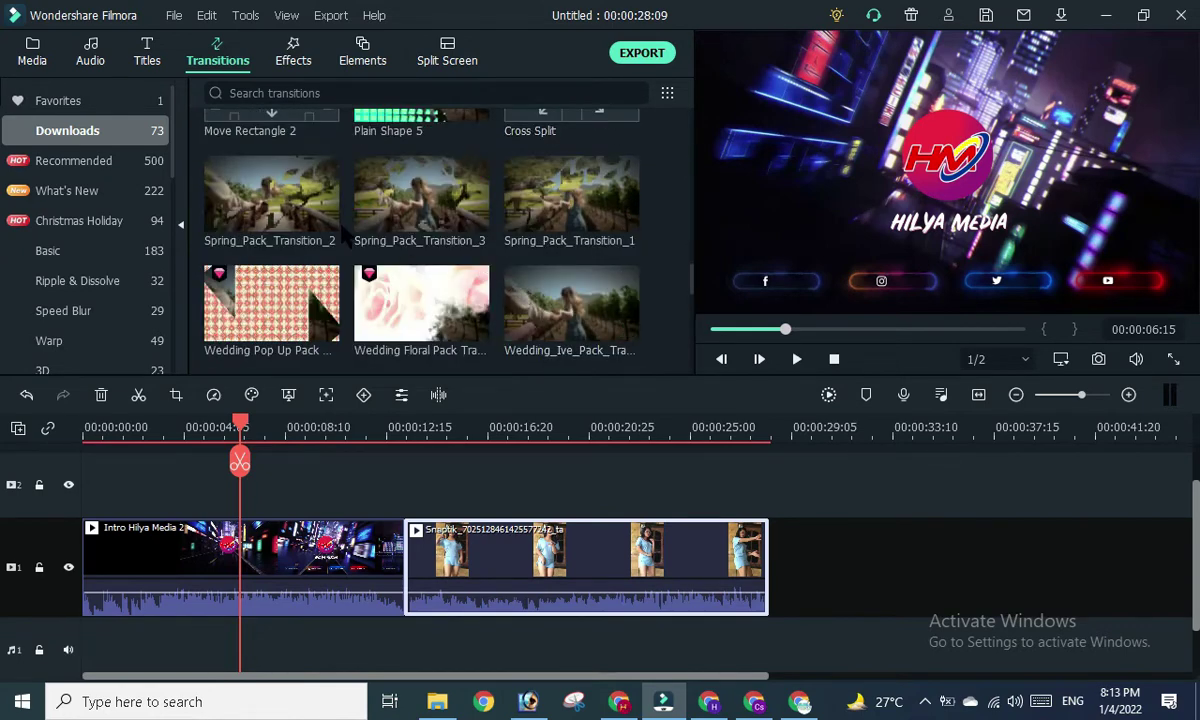
{"action": "scroll", "coordinate": [545, 275], "scroll_direction": "down", "scroll_amount": 3}
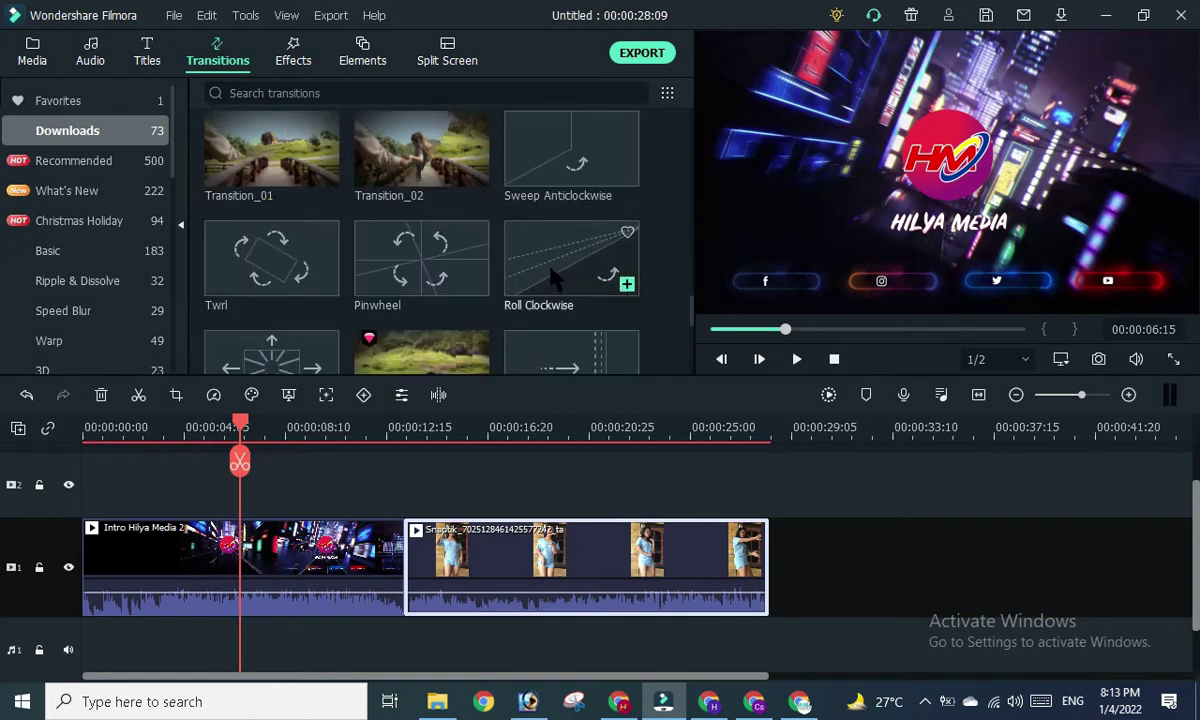
{"action": "scroll", "coordinate": [557, 280], "scroll_direction": "down", "scroll_amount": 3}
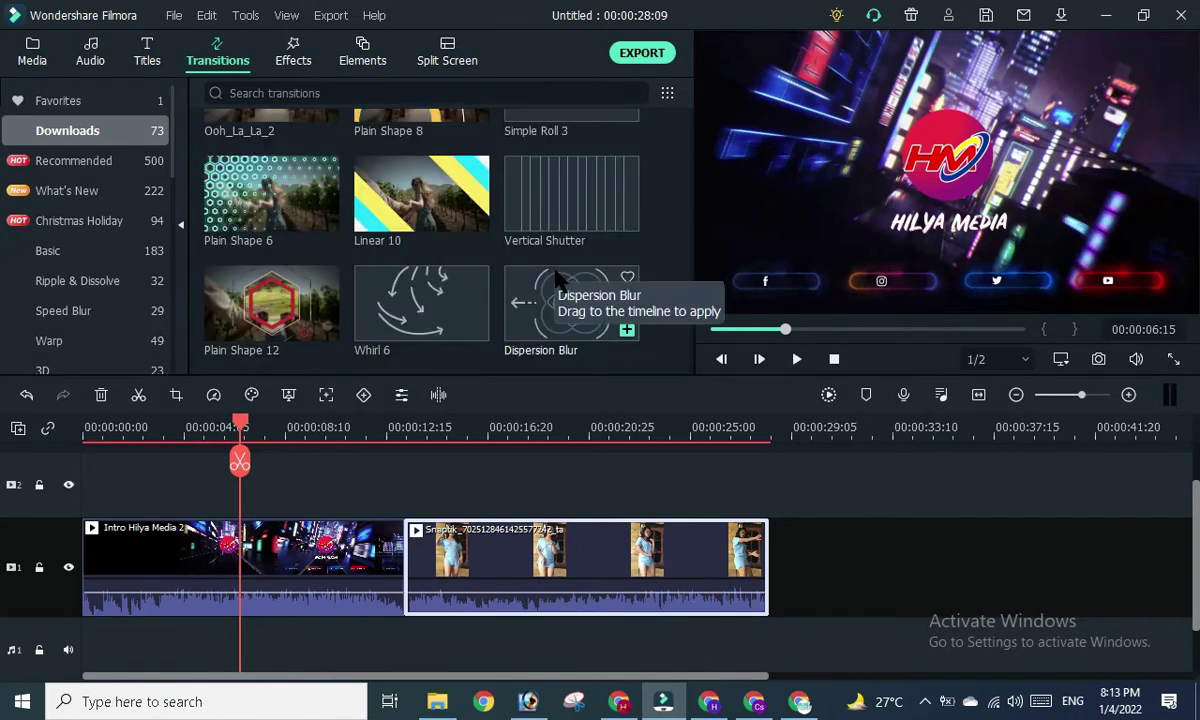
{"action": "scroll", "coordinate": [557, 280], "scroll_direction": "down", "scroll_amount": 3}
{"action": "scroll", "coordinate": [557, 282], "scroll_direction": "up", "scroll_amount": 3}
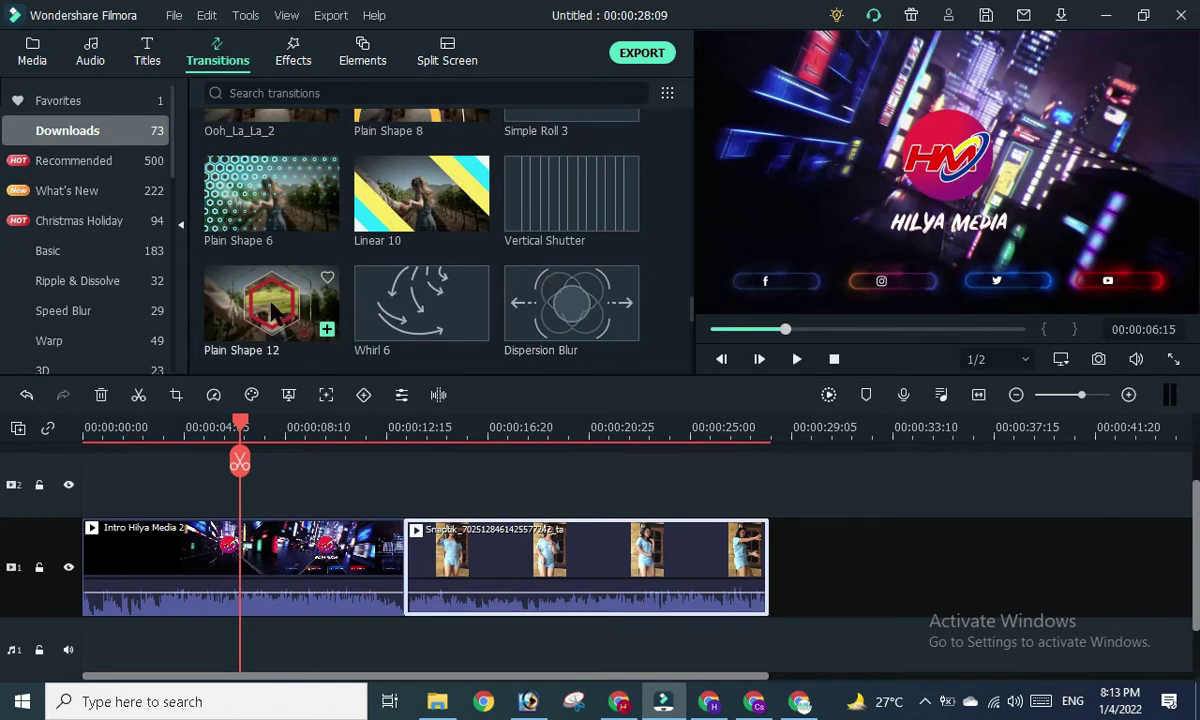
{"action": "scroll", "coordinate": [421, 223], "scroll_direction": "down", "scroll_amount": 5}
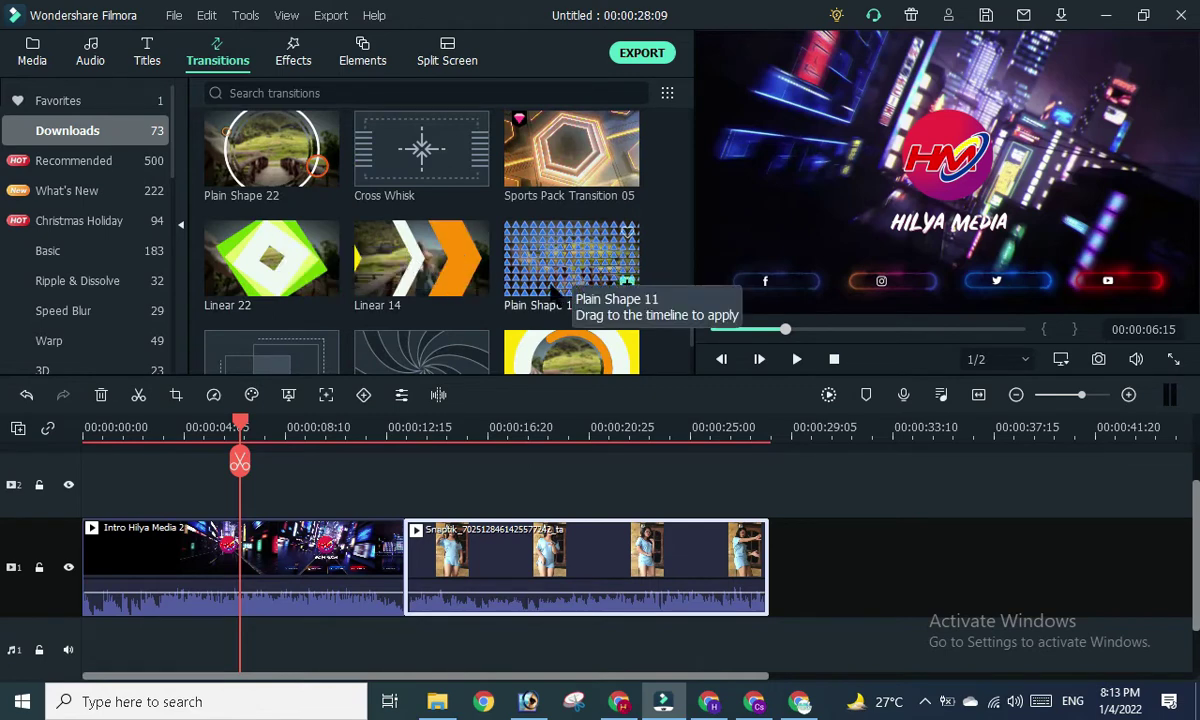
{"action": "scroll", "coordinate": [307, 266], "scroll_direction": "down", "scroll_amount": 5}
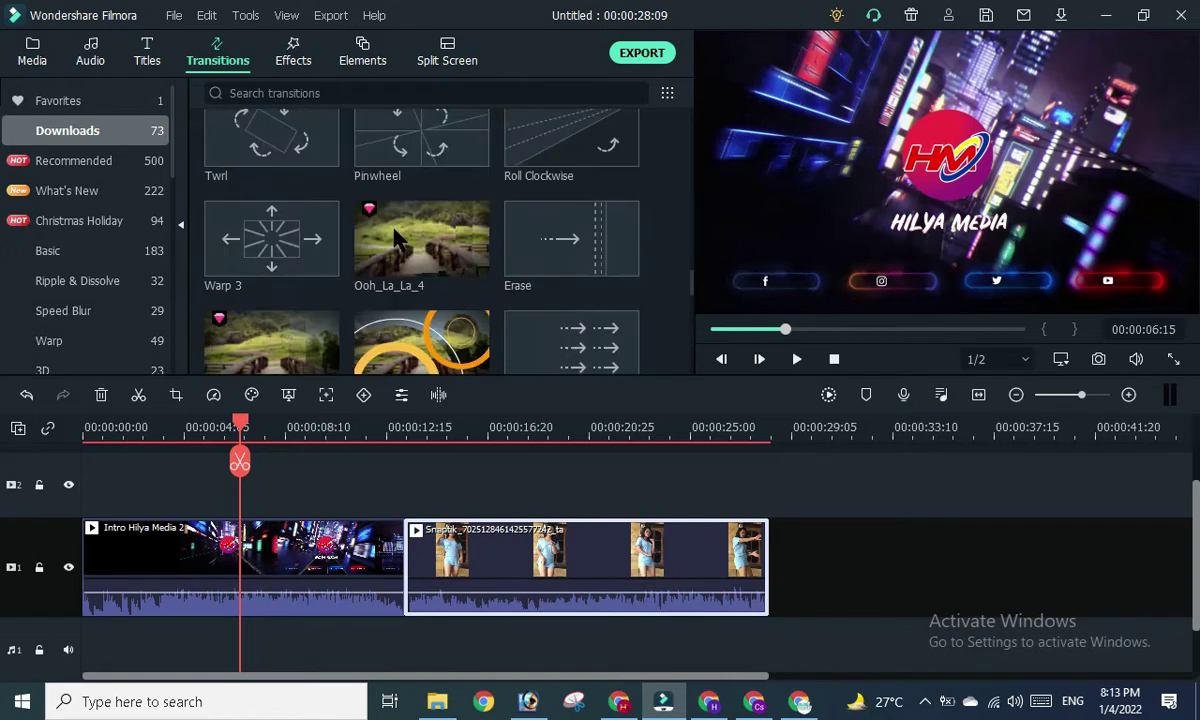
{"action": "scroll", "coordinate": [395, 222], "scroll_direction": "down", "scroll_amount": 5}
{"action": "scroll", "coordinate": [395, 222], "scroll_direction": "down", "scroll_amount": 5}
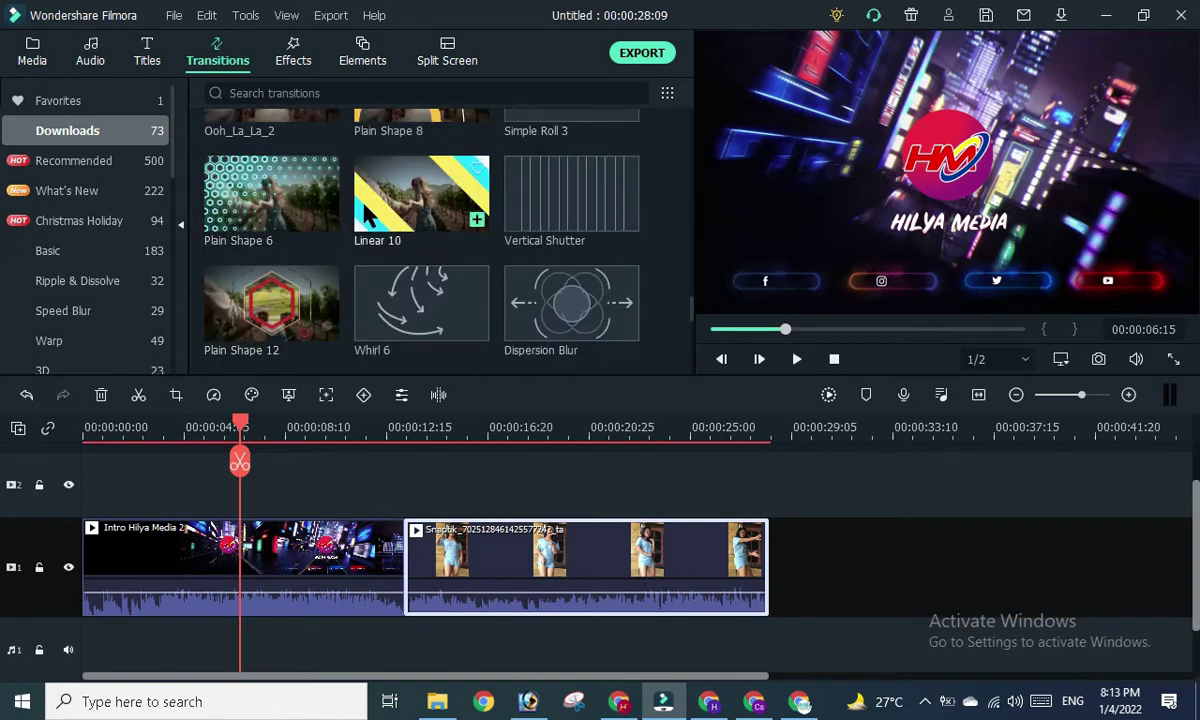
Drop Linear 10 on the intro/dance-clip junction and move the playhead just before it.
{"action": "left_click_drag", "start_coordinate": [421, 195], "coordinate": [398, 596]}
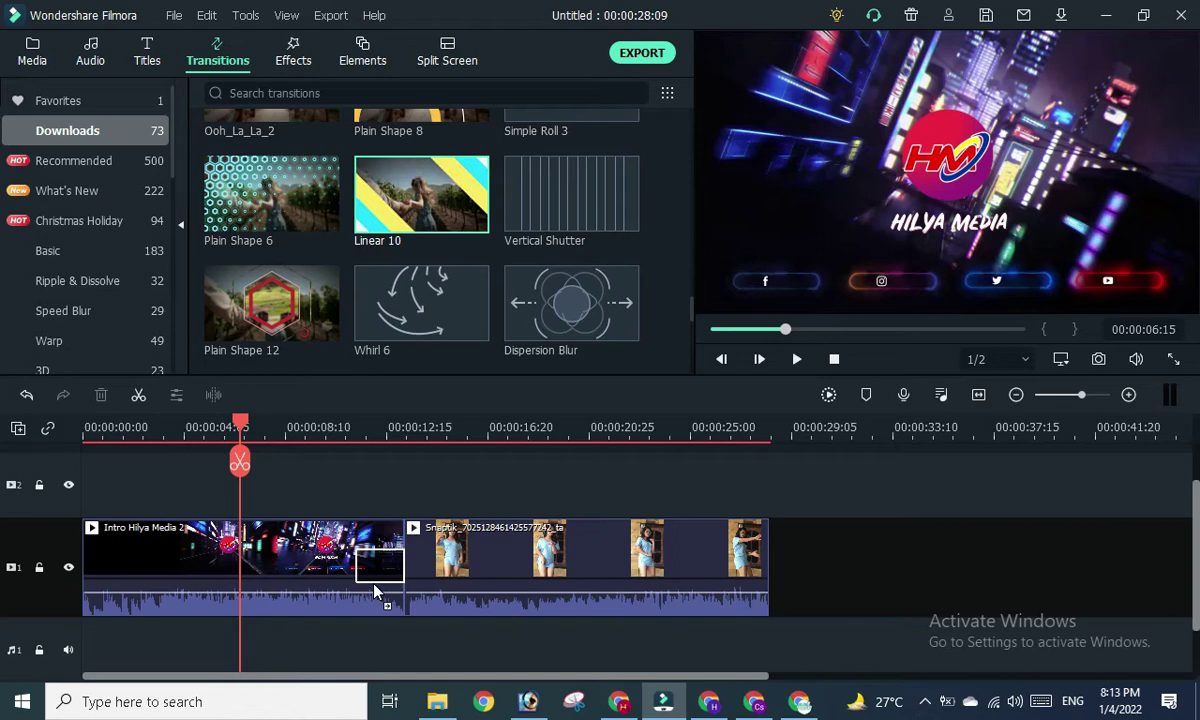
{"action": "left_click_drag", "start_coordinate": [375, 592], "coordinate": [398, 588]}
{"action": "left_click_drag", "start_coordinate": [397, 582], "coordinate": [394, 580]}
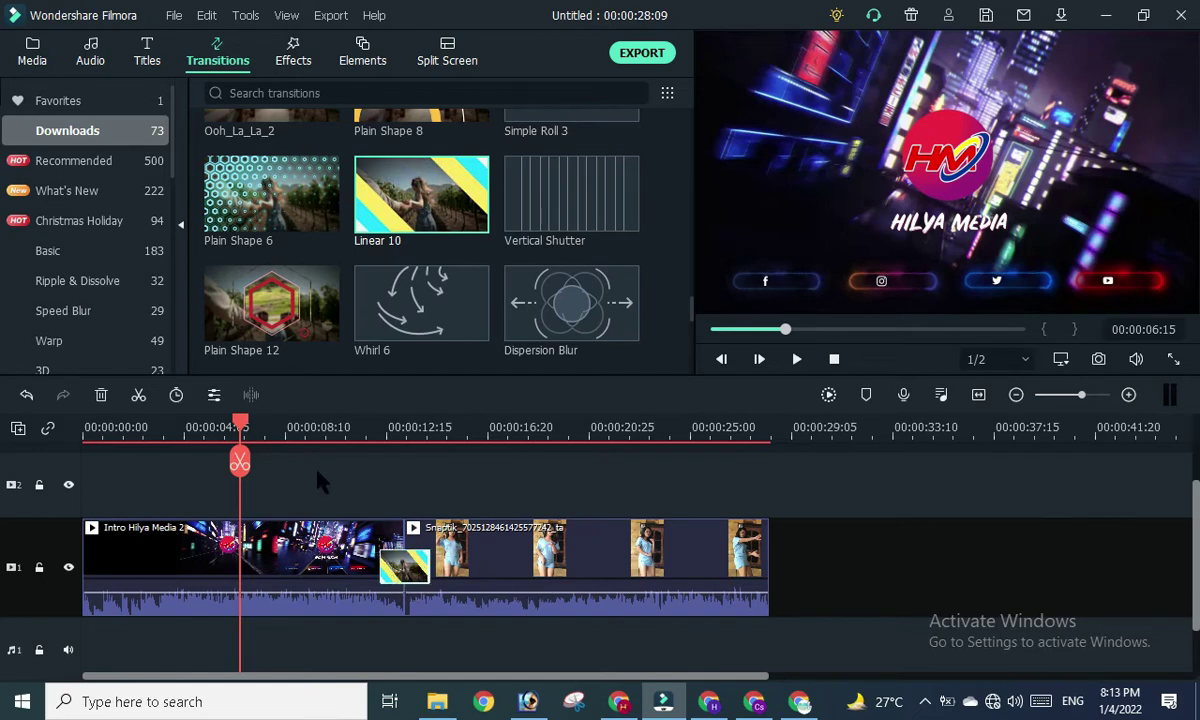
{"action": "left_click_drag", "start_coordinate": [240, 425], "coordinate": [357, 422]}
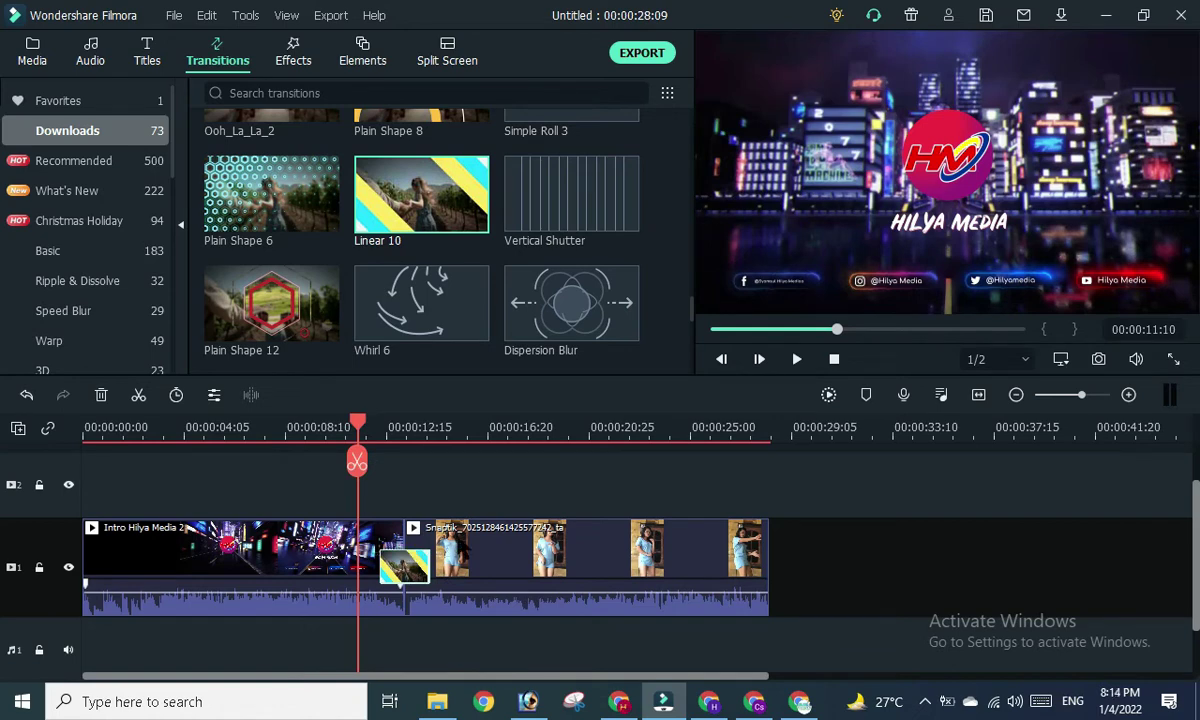
Play back the Linear 10 transition, then return the playhead to 00:00:12:18.
{"action": "left_click", "coordinate": [796, 358]}
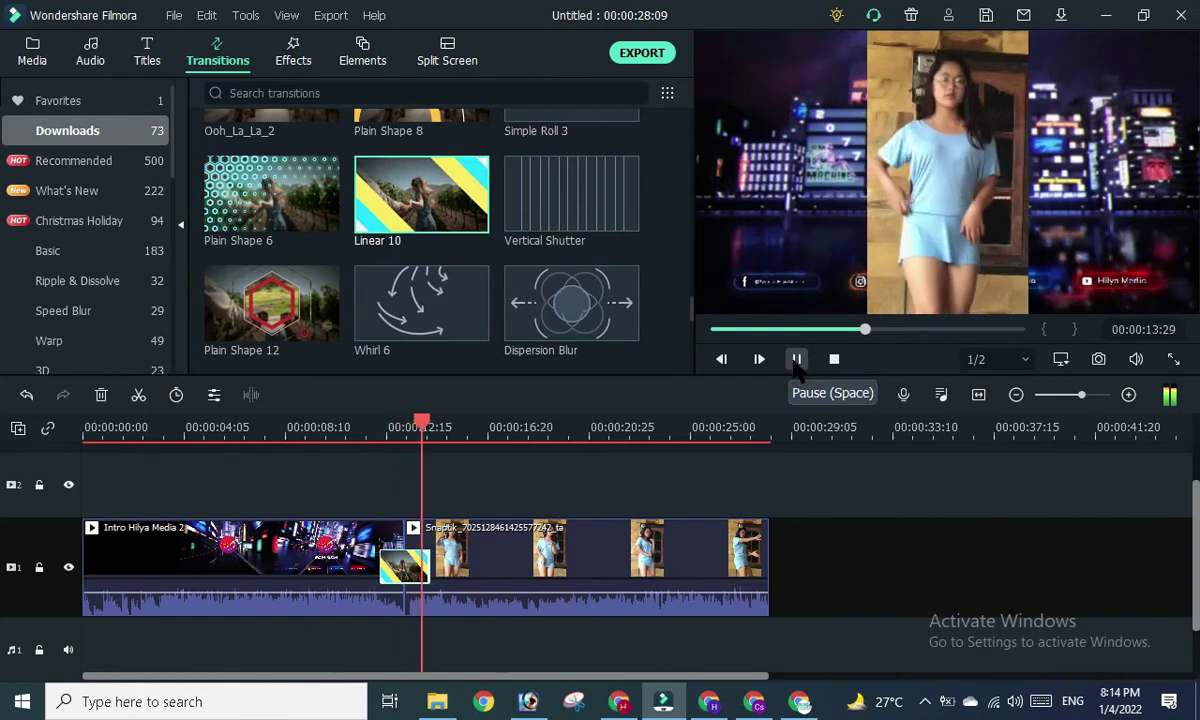
{"action": "left_click", "coordinate": [796, 358]}
{"action": "left_click_drag", "start_coordinate": [440, 427], "coordinate": [390, 432]}
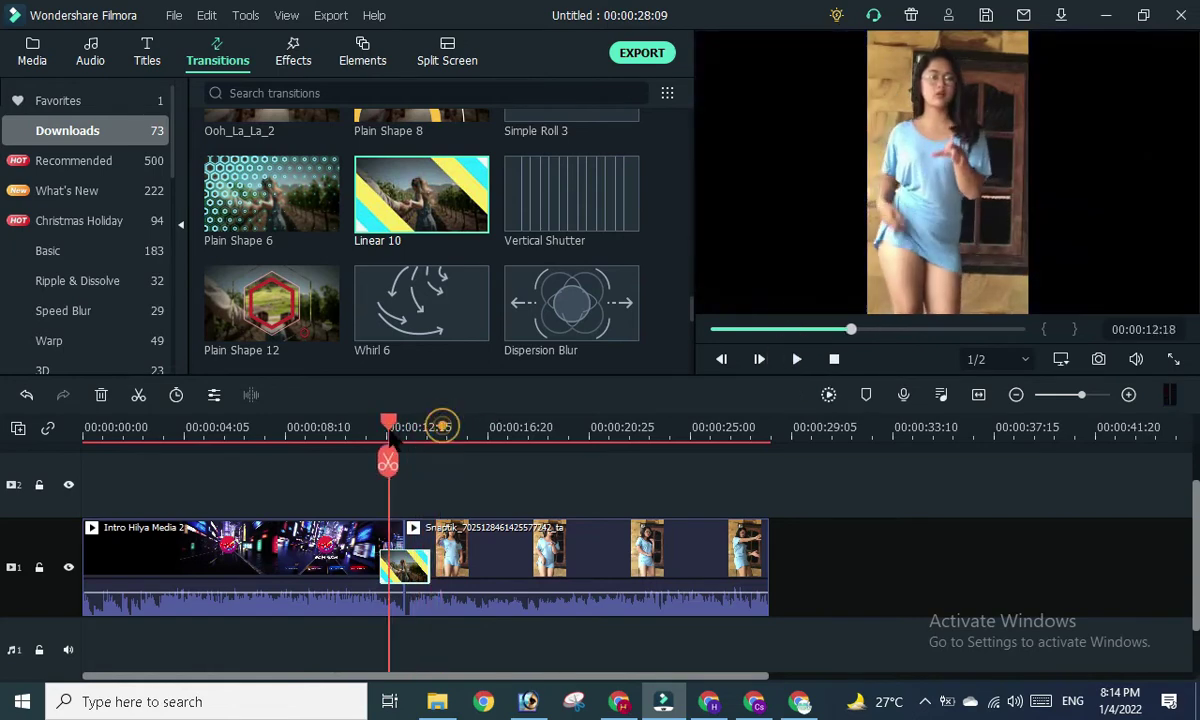
Switch from the Media library to the Titles library's Recommended presets.
{"action": "scroll", "coordinate": [638, 477], "scroll_direction": "up", "scroll_amount": 1}
{"action": "scroll", "coordinate": [639, 477], "scroll_direction": "down", "scroll_amount": 1}
{"action": "scroll", "coordinate": [638, 474], "scroll_direction": "up", "scroll_amount": 1}
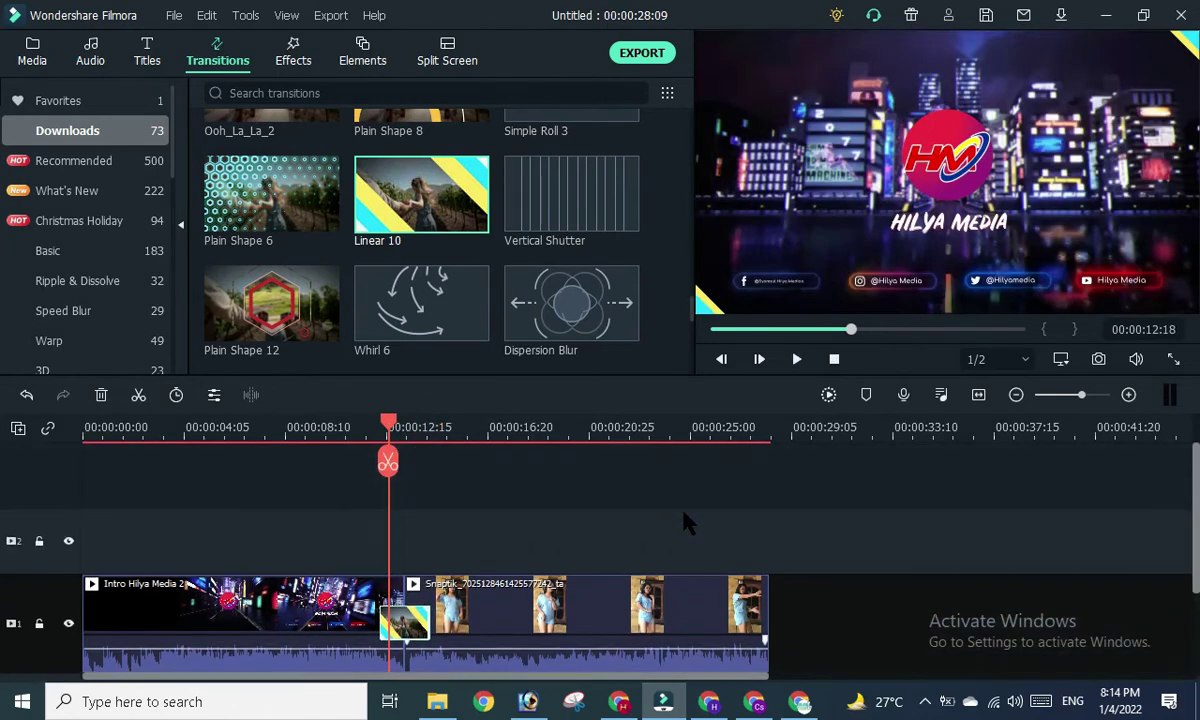
{"action": "scroll", "coordinate": [685, 518], "scroll_direction": "down", "scroll_amount": 1}
{"action": "scroll", "coordinate": [685, 518], "scroll_direction": "up", "scroll_amount": 1}
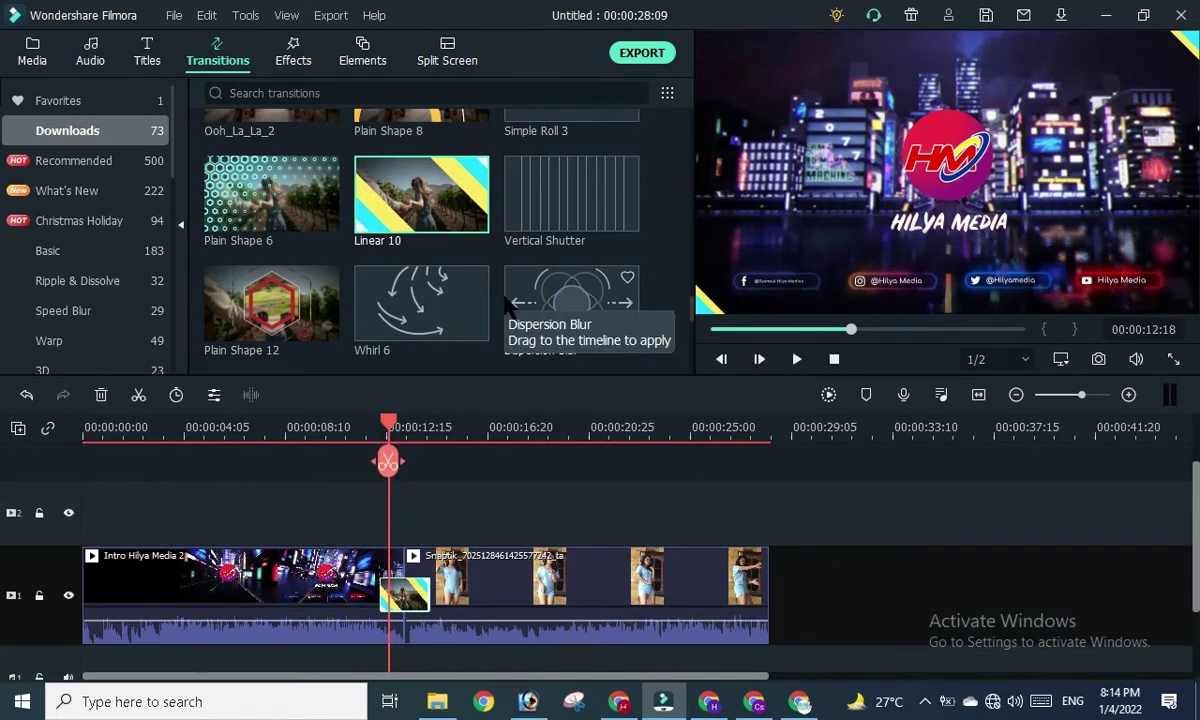
{"action": "scroll", "coordinate": [490, 480], "scroll_direction": "up", "scroll_amount": 1}
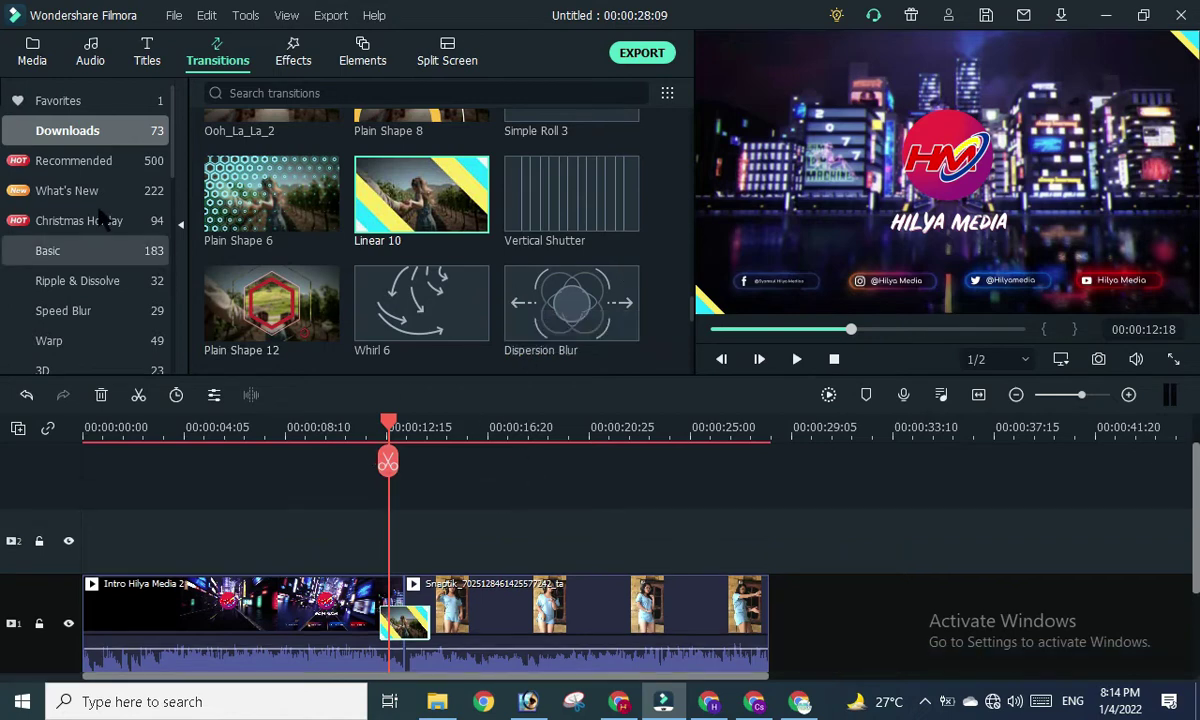
{"action": "left_click", "coordinate": [32, 52]}
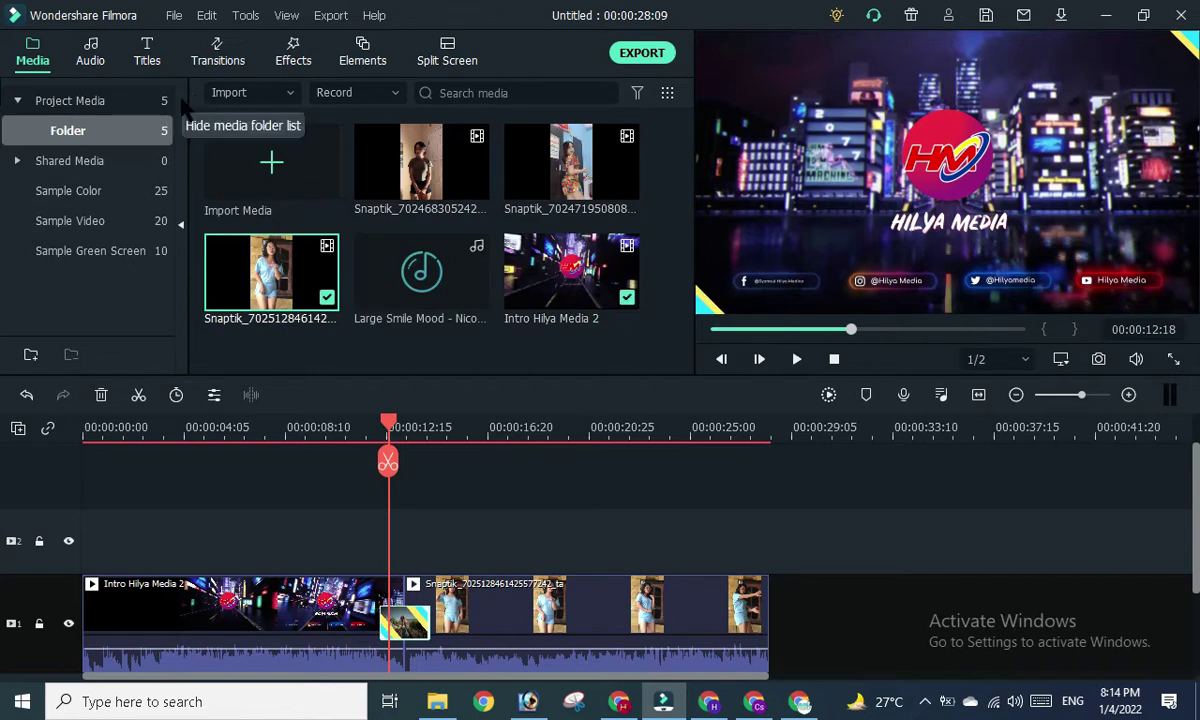
{"action": "left_click", "coordinate": [147, 58]}
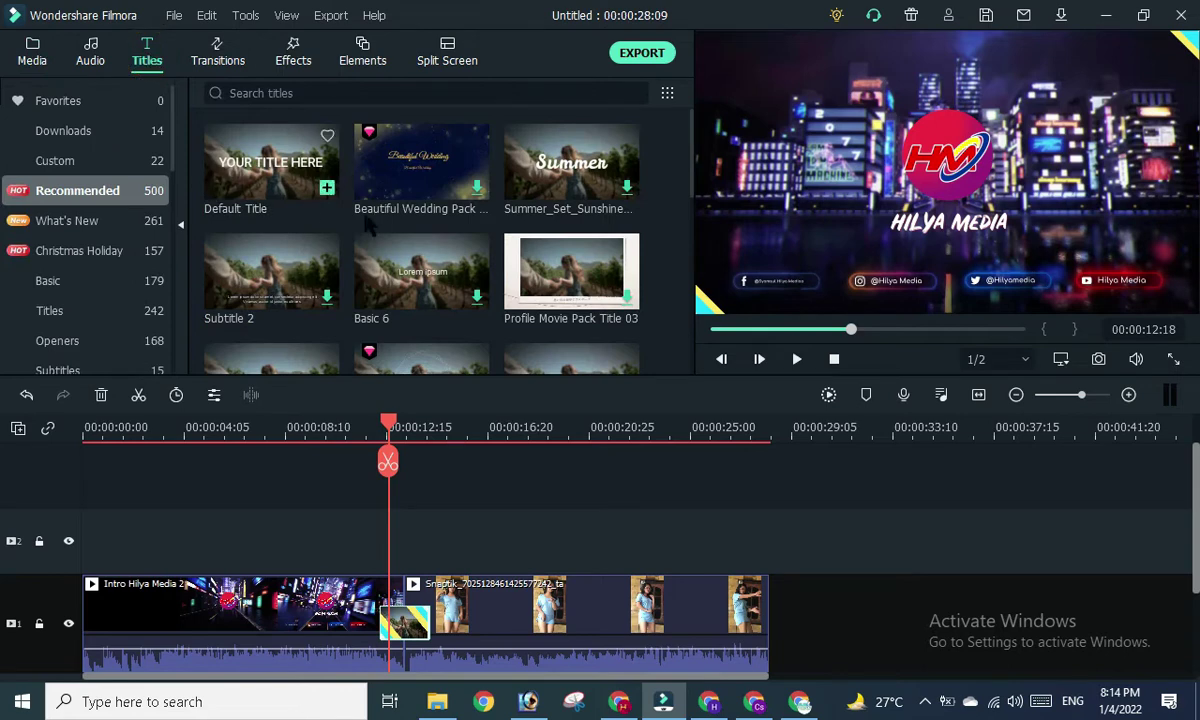
Drag Default Title onto track 2 above the dance clip, then scrub back to about 00:00:13:08.
{"action": "scroll", "coordinate": [367, 227], "scroll_direction": "down", "scroll_amount": 5}
{"action": "scroll", "coordinate": [455, 268], "scroll_direction": "down", "scroll_amount": 5}
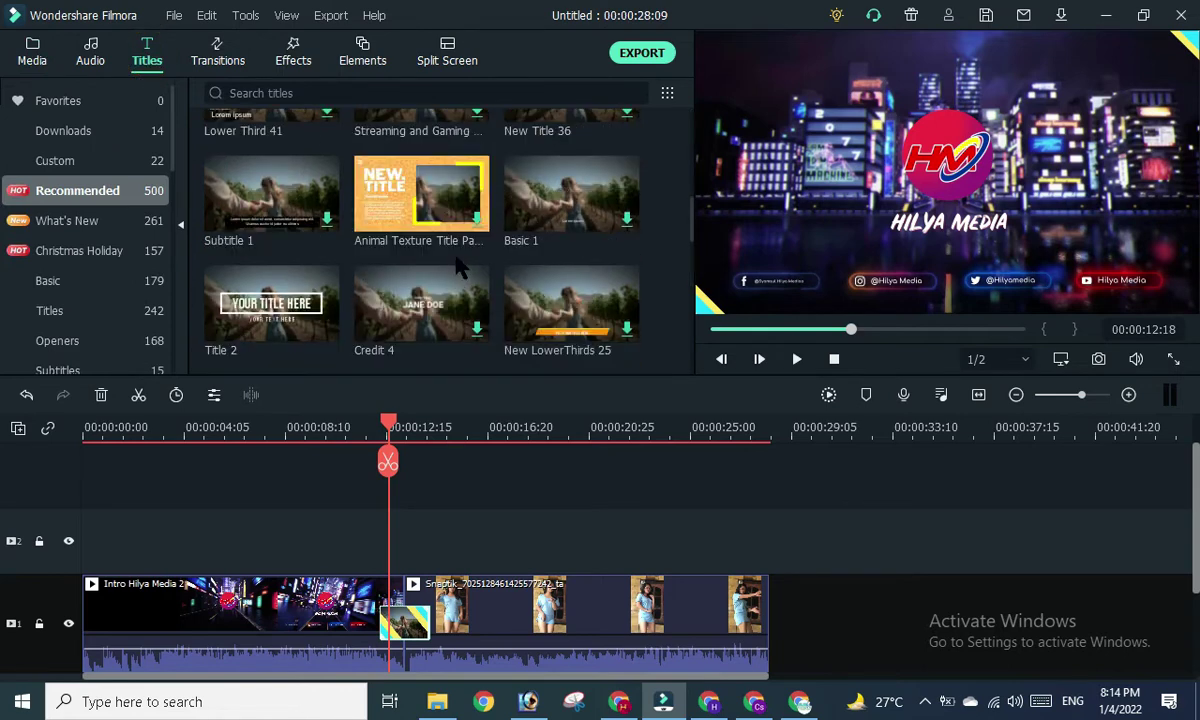
{"action": "scroll", "coordinate": [455, 268], "scroll_direction": "up", "scroll_amount": 5}
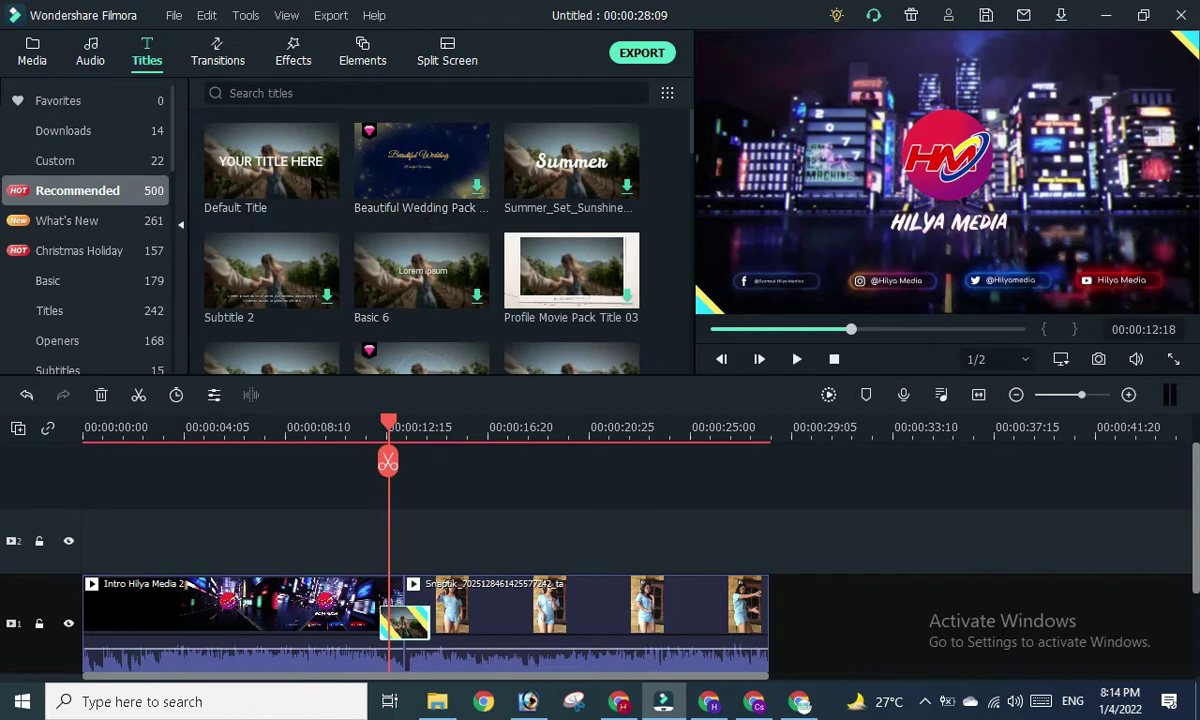
{"action": "left_click_drag", "start_coordinate": [295, 170], "coordinate": [509, 532]}
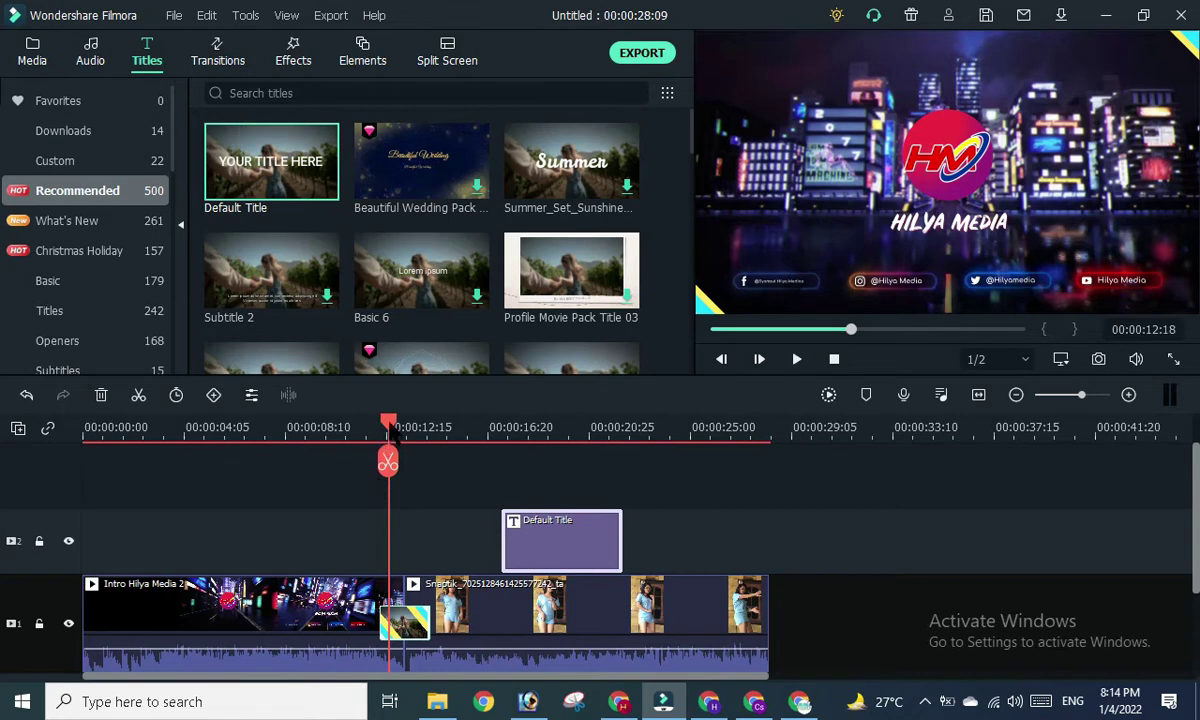
{"action": "mouse_move", "coordinate": [388, 428]}
{"action": "left_mouse_down"}
{"action": "mouse_move", "coordinate": [352, 428]}
{"action": "mouse_move", "coordinate": [505, 440]}
{"action": "mouse_move", "coordinate": [434, 456]}
{"action": "left_mouse_up"}
{"action": "scroll", "coordinate": [567, 478], "scroll_direction": "down", "scroll_amount": 2}
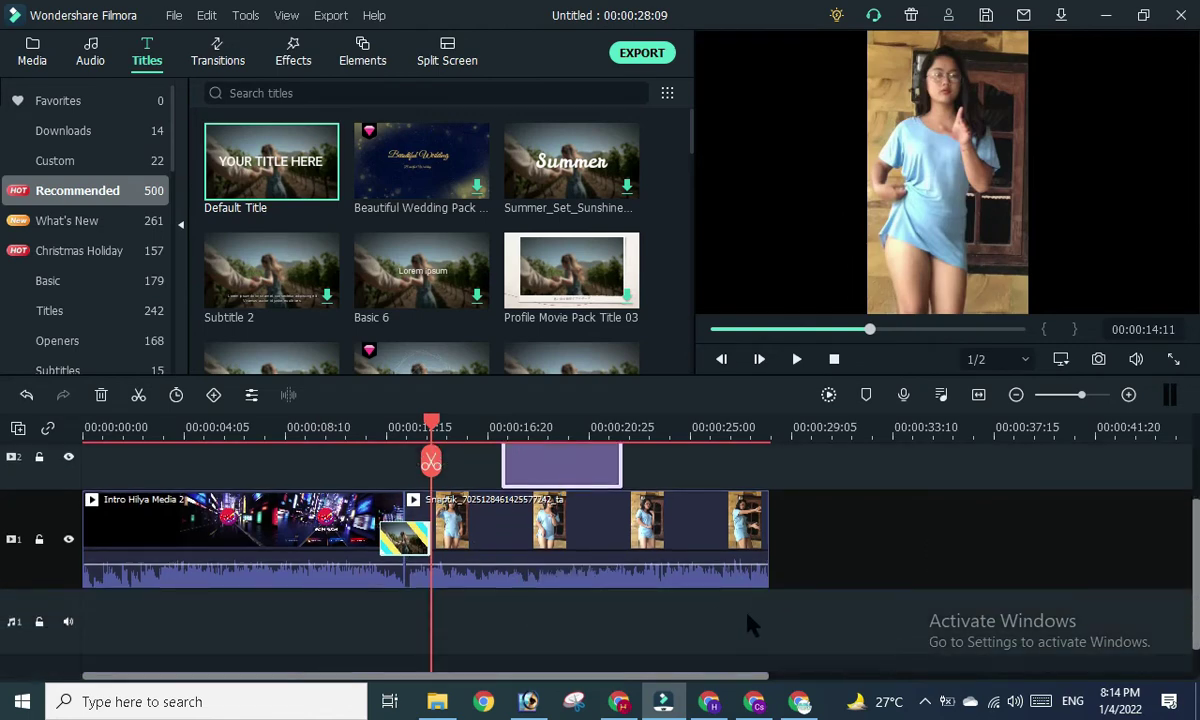
{"action": "scroll", "coordinate": [696, 611], "scroll_direction": "up", "scroll_amount": 1}
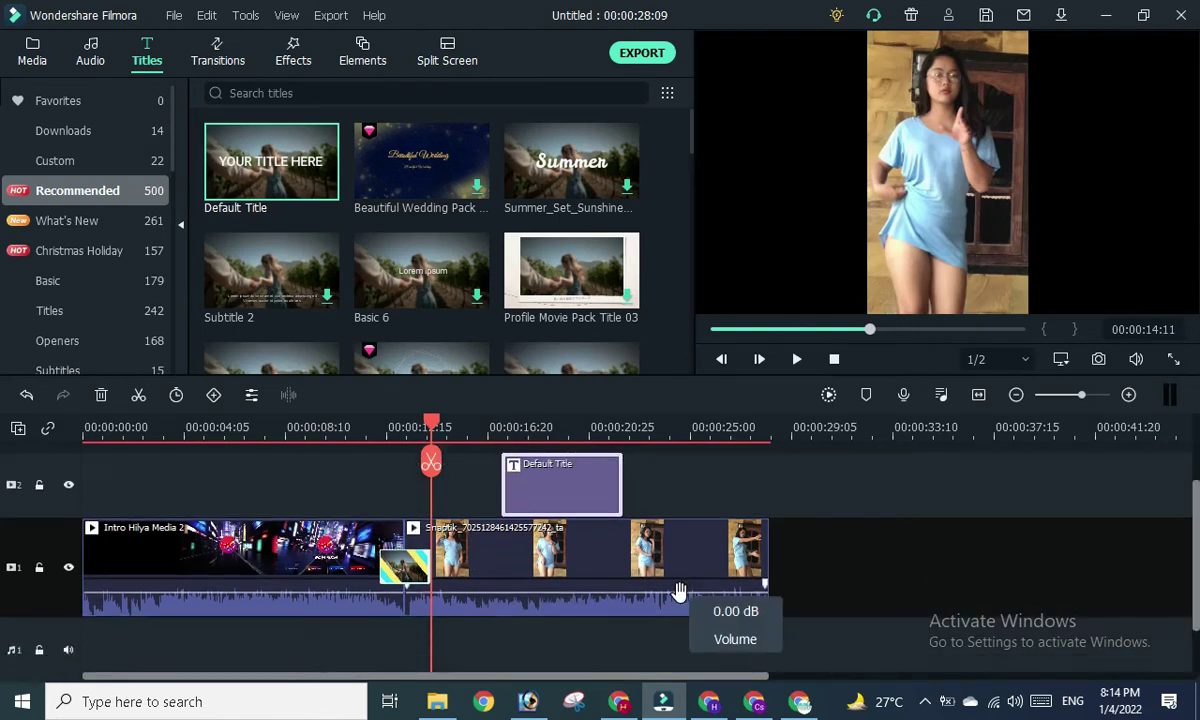
{"action": "left_click_drag", "start_coordinate": [431, 427], "coordinate": [404, 427]}
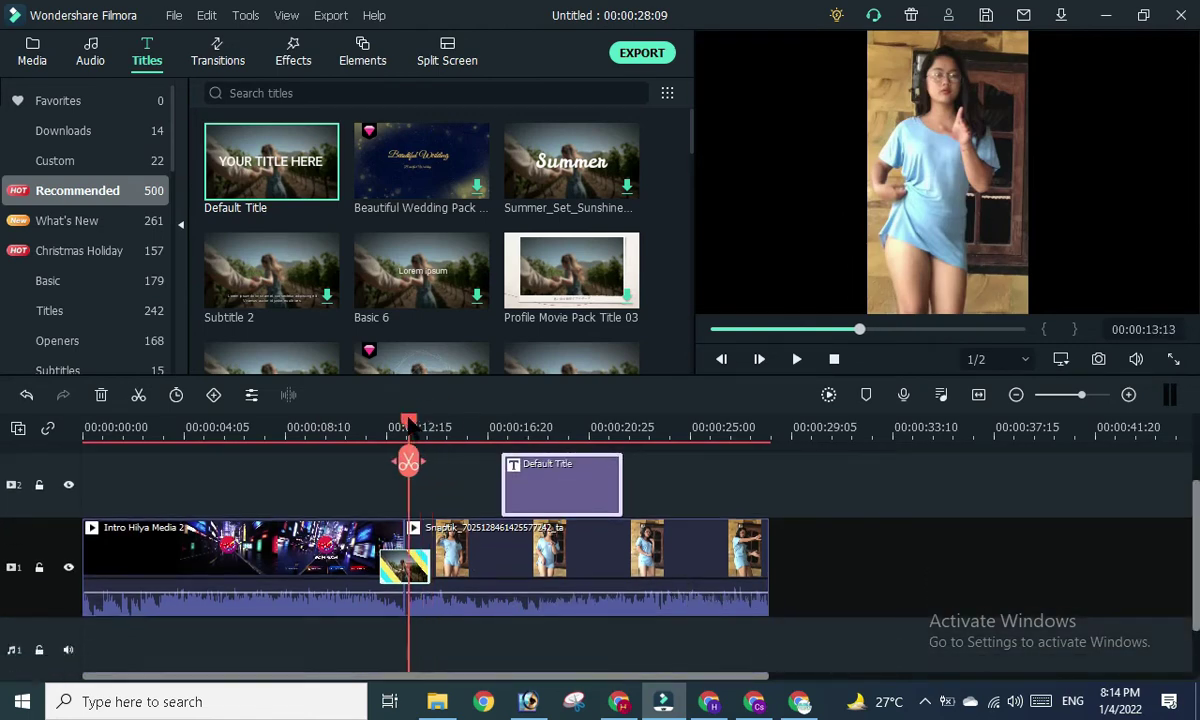
{"action": "scroll", "coordinate": [677, 535], "scroll_direction": "up", "scroll_amount": 2}
{"action": "double_click", "coordinate": [567, 555]}
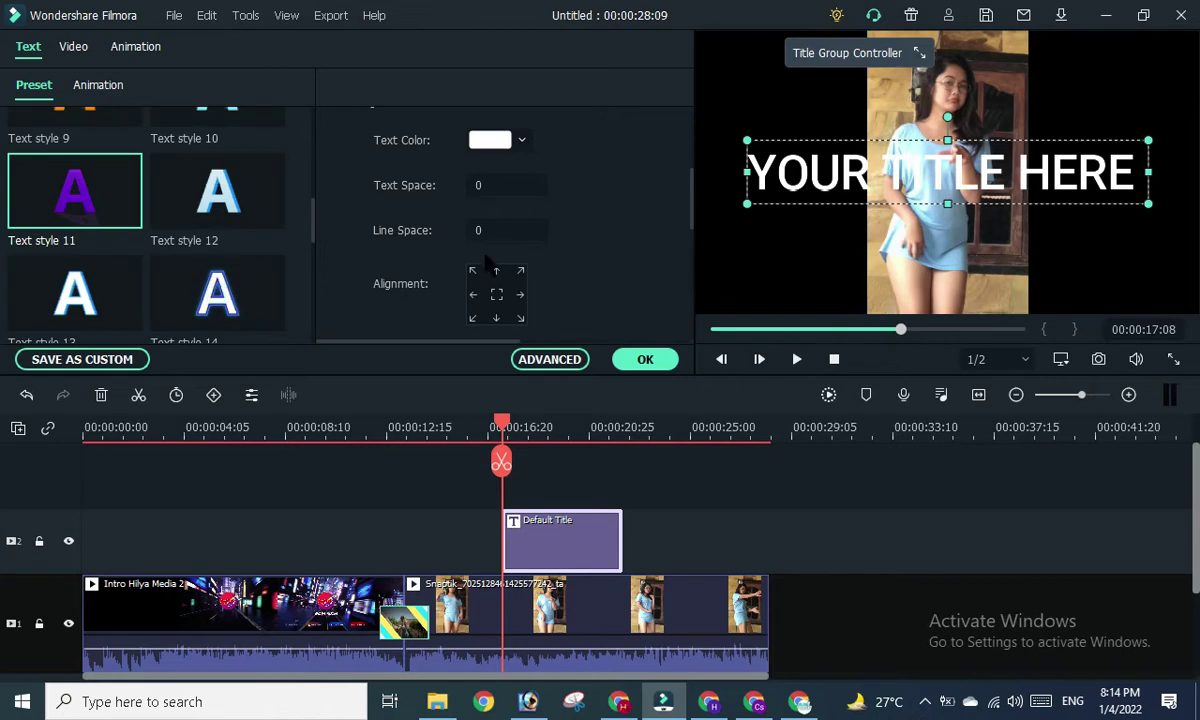
{"action": "scroll", "coordinate": [545, 280], "scroll_direction": "up", "scroll_amount": 1}
{"action": "scroll", "coordinate": [562, 268], "scroll_direction": "down", "scroll_amount": 2}
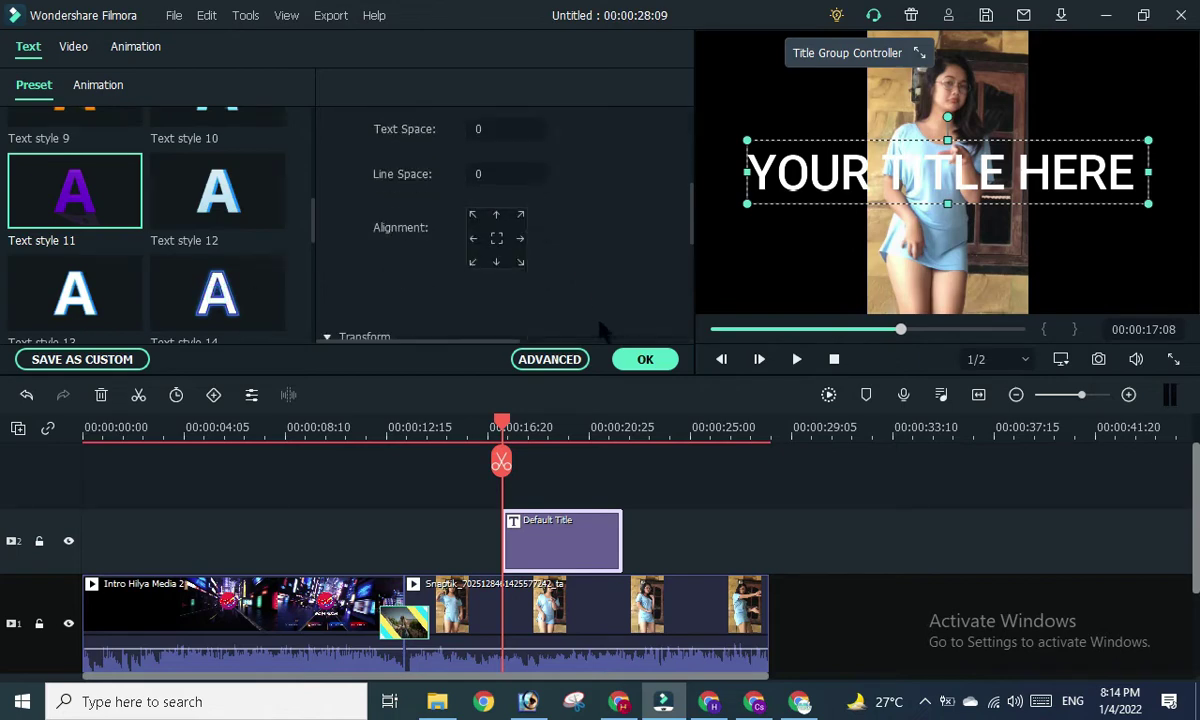
{"action": "left_click", "coordinate": [560, 360]}
{"action": "scroll", "coordinate": [195, 380], "scroll_direction": "down", "scroll_amount": 3}
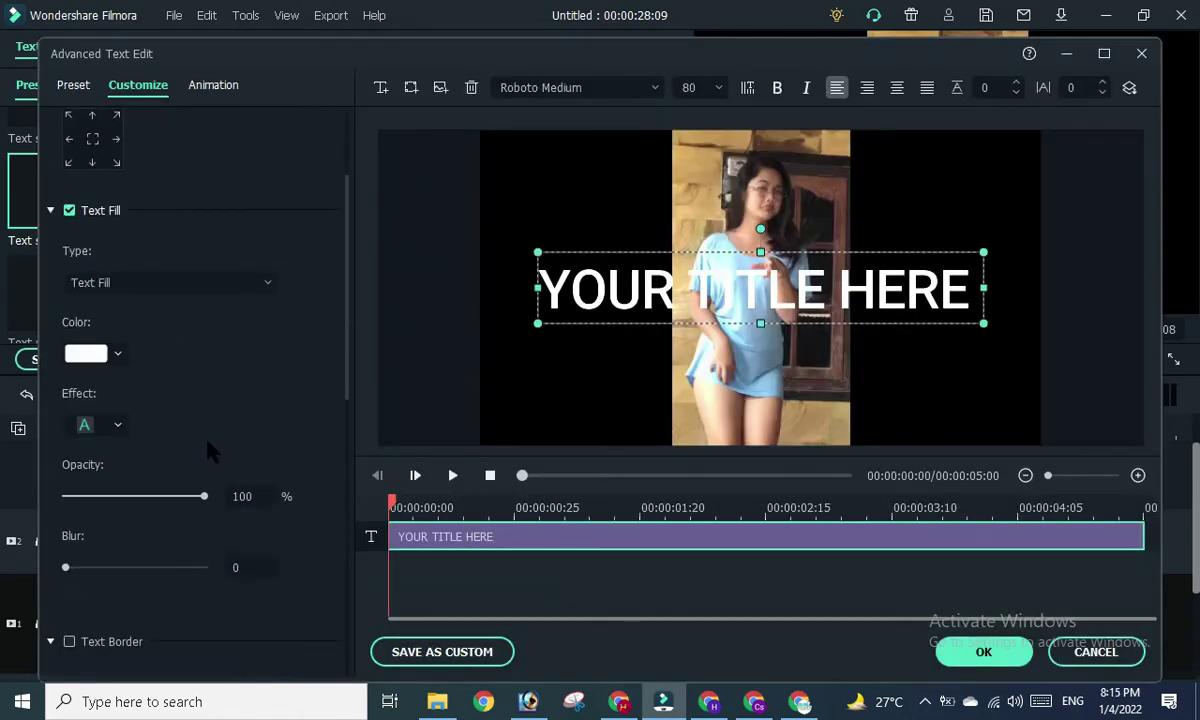
{"action": "scroll", "coordinate": [209, 455], "scroll_direction": "down", "scroll_amount": 3}
{"action": "scroll", "coordinate": [210, 465], "scroll_direction": "down", "scroll_amount": 3}
{"action": "scroll", "coordinate": [210, 465], "scroll_direction": "down", "scroll_amount": 2}
{"action": "scroll", "coordinate": [241, 450], "scroll_direction": "up", "scroll_amount": 2}
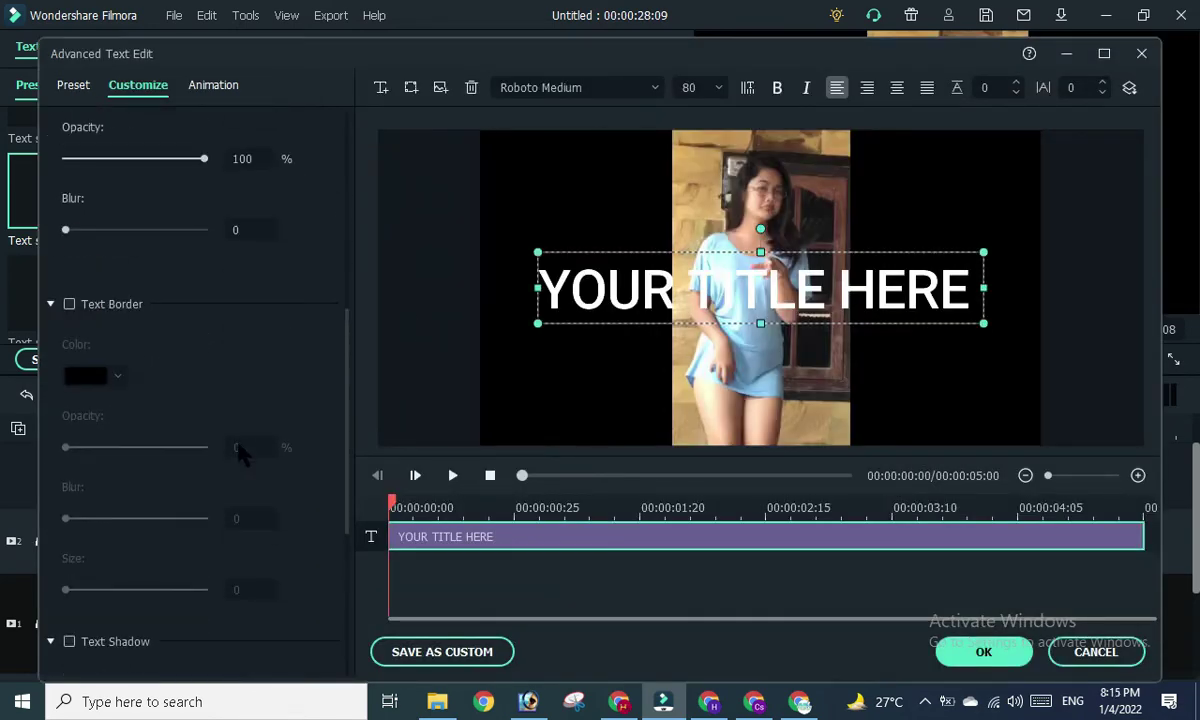
{"action": "scroll", "coordinate": [220, 420], "scroll_direction": "up", "scroll_amount": 3}
{"action": "scroll", "coordinate": [175, 358], "scroll_direction": "up", "scroll_amount": 2}
{"action": "scroll", "coordinate": [178, 360], "scroll_direction": "down", "scroll_amount": 3}
{"action": "scroll", "coordinate": [193, 396], "scroll_direction": "down", "scroll_amount": 2}
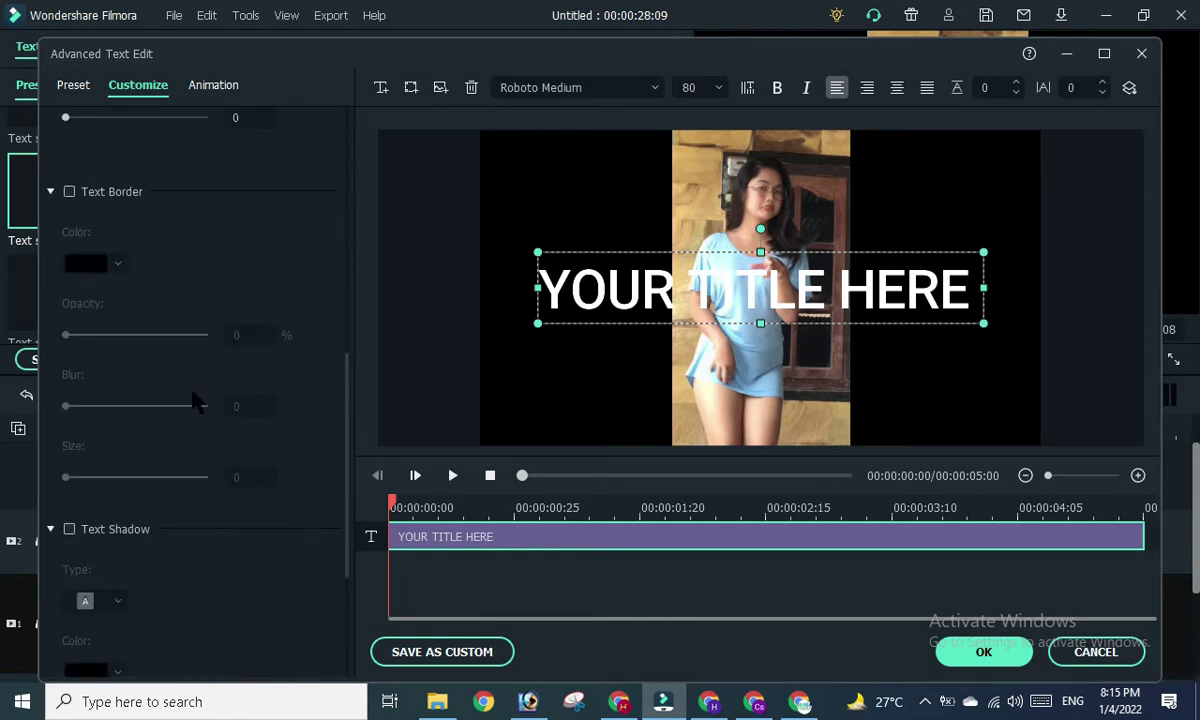
{"action": "scroll", "coordinate": [196, 397], "scroll_direction": "down", "scroll_amount": 3}
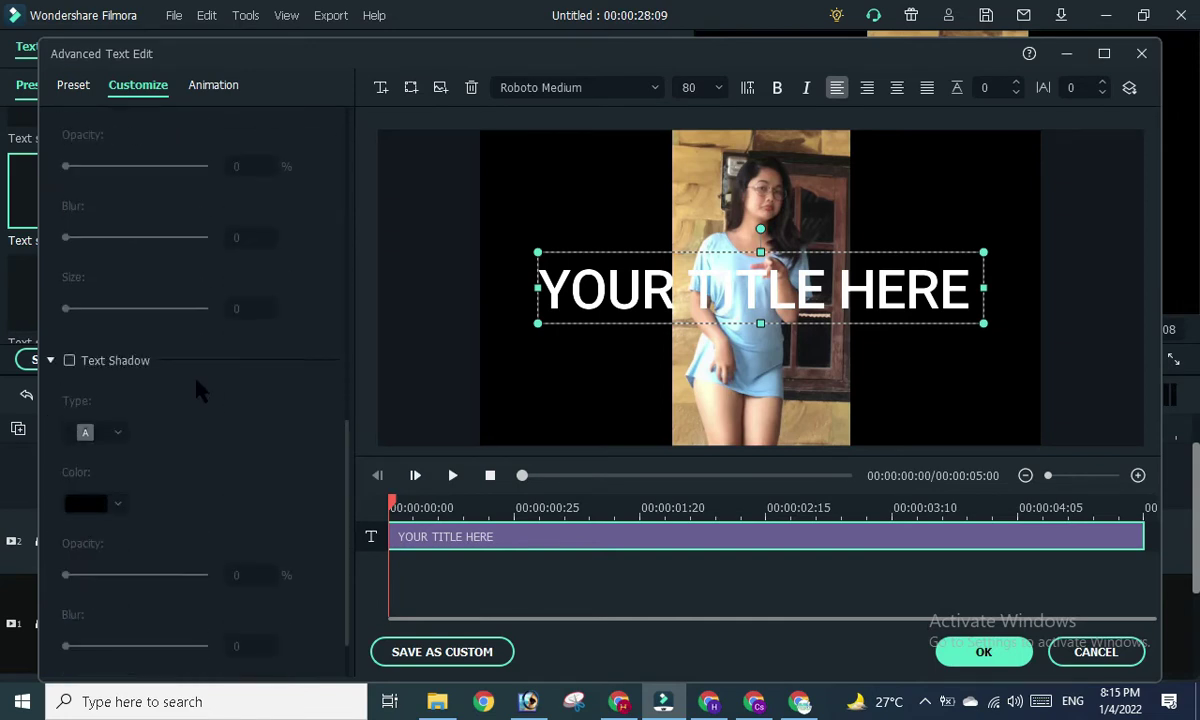
{"action": "scroll", "coordinate": [196, 395], "scroll_direction": "down", "scroll_amount": 1}
{"action": "scroll", "coordinate": [196, 385], "scroll_direction": "up", "scroll_amount": 3}
{"action": "scroll", "coordinate": [198, 390], "scroll_direction": "up", "scroll_amount": 3}
{"action": "scroll", "coordinate": [198, 390], "scroll_direction": "up", "scroll_amount": 5}
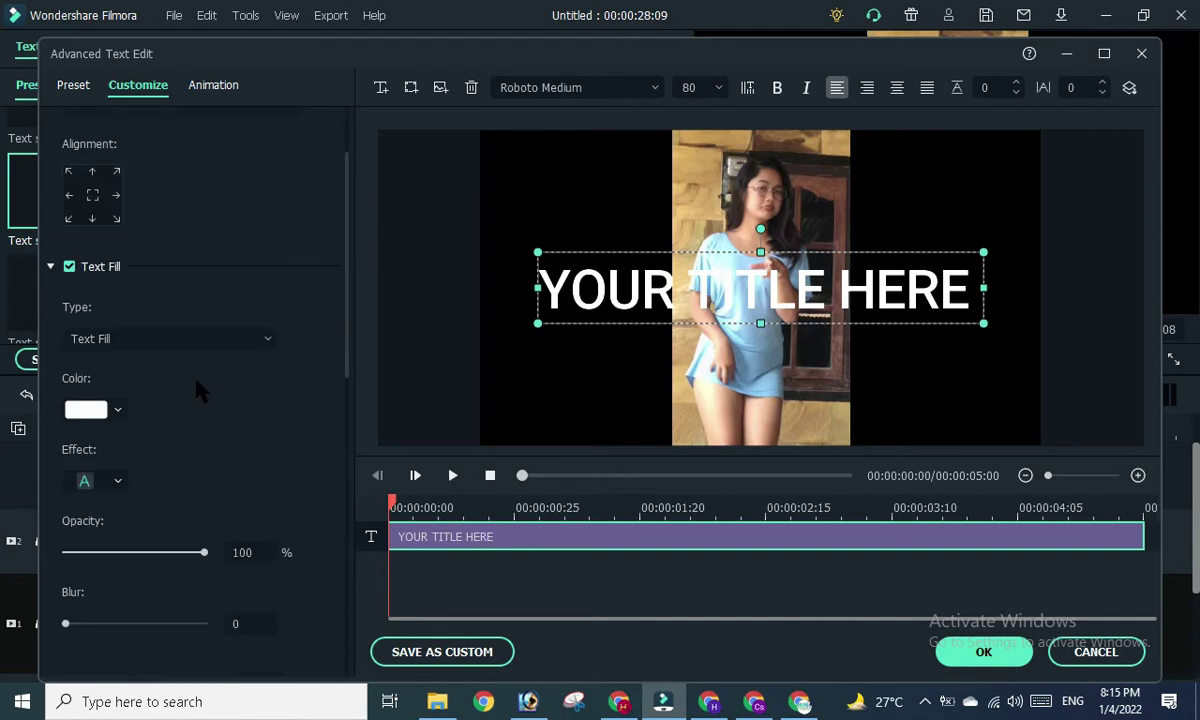
{"action": "left_click", "coordinate": [75, 87]}
{"action": "left_click", "coordinate": [134, 87]}
{"action": "scroll", "coordinate": [154, 263], "scroll_direction": "up", "scroll_amount": 2}
Replace the placeholder title text with 'Goyang Paragoy'.
{"action": "left_click", "coordinate": [188, 174]}
{"action": "key", "text": "ctrl+a"}
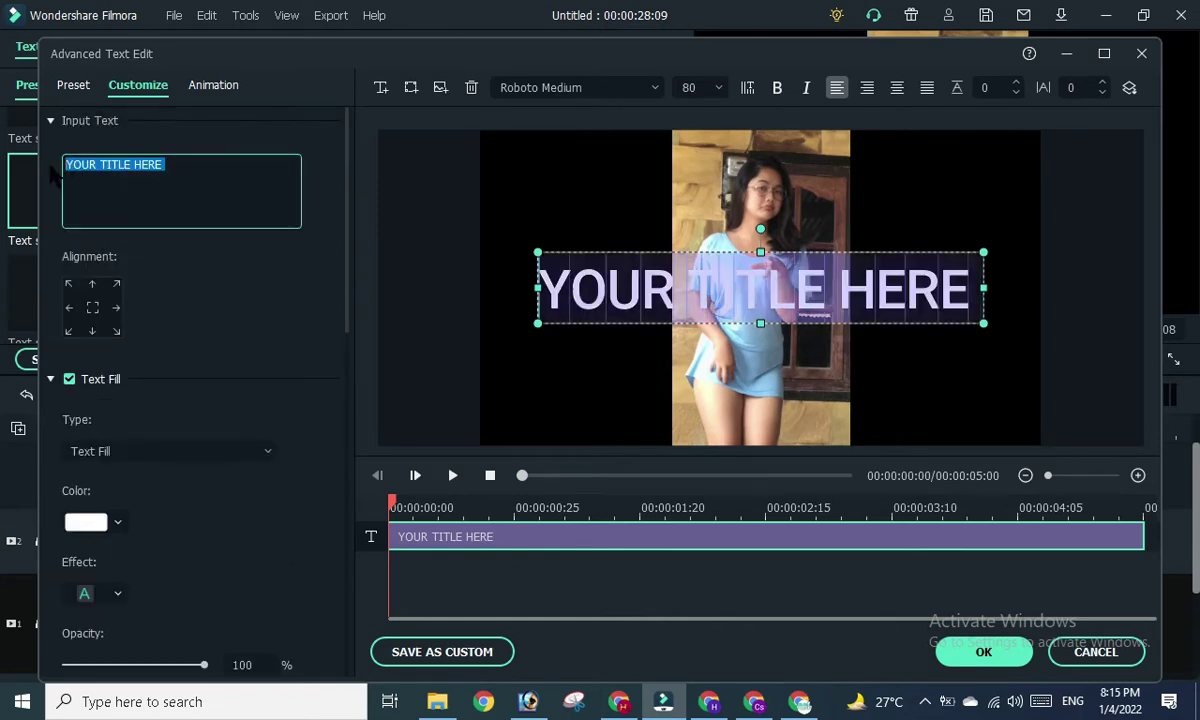
{"action": "type", "text": "Goya"}
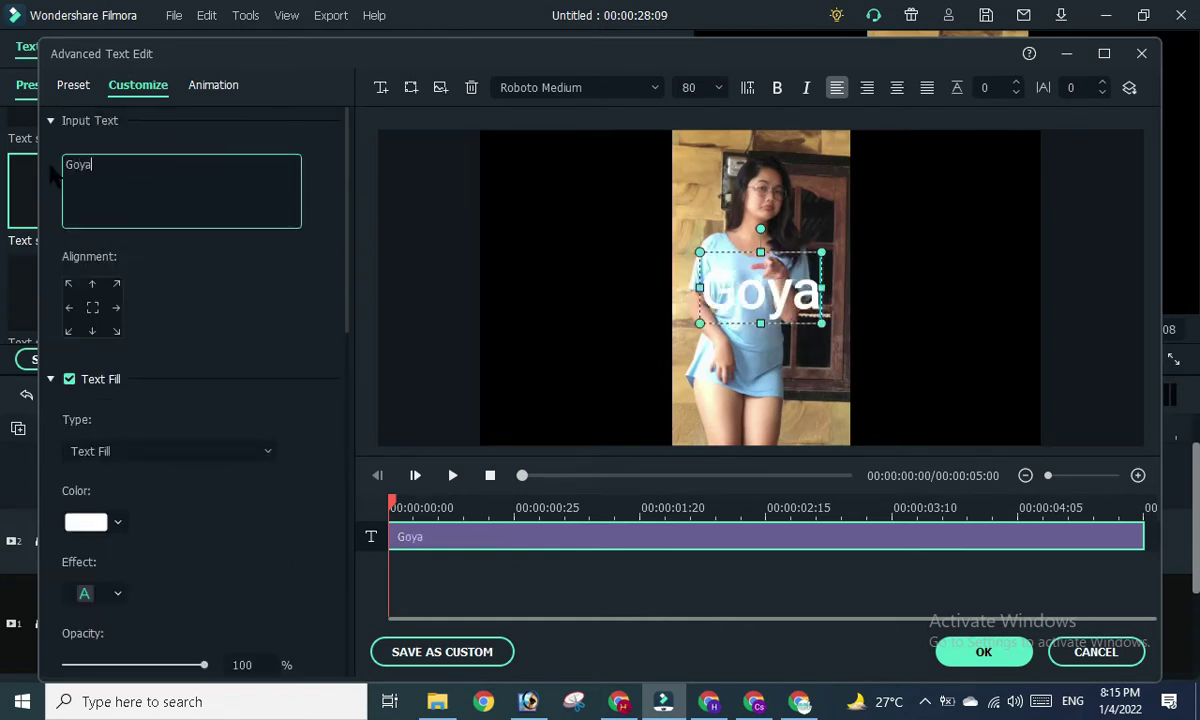
{"action": "type", "text": "ng Para"}
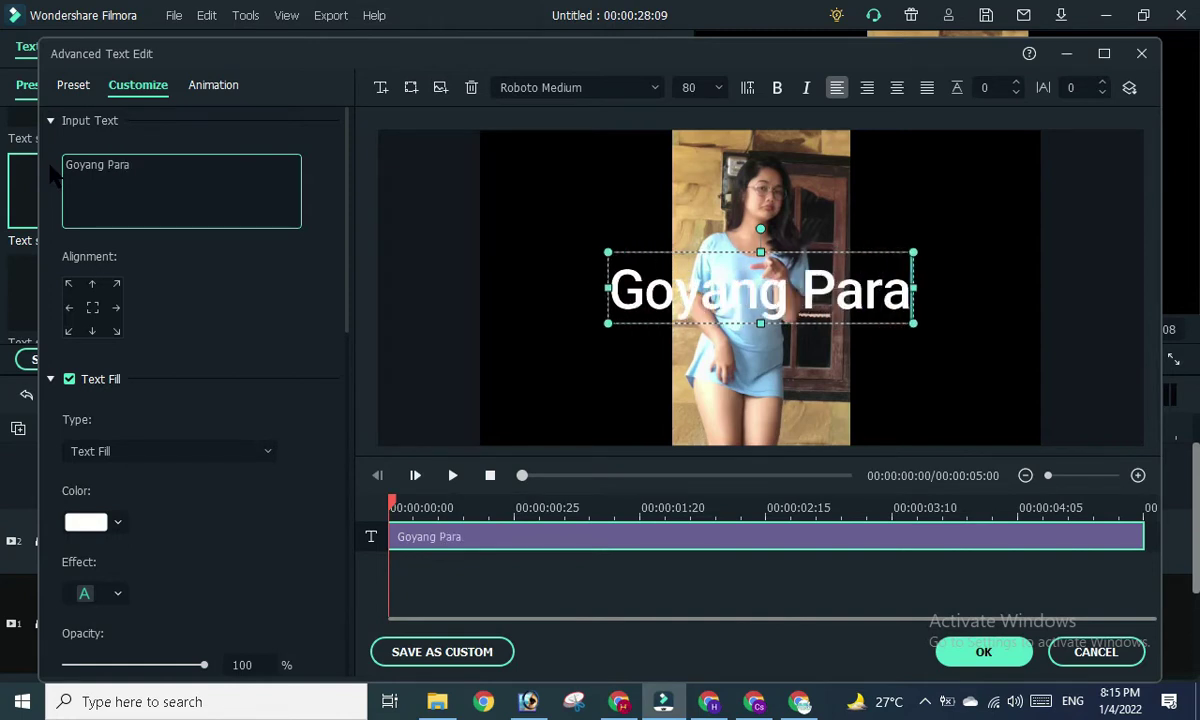
{"action": "type", "text": "goy"}
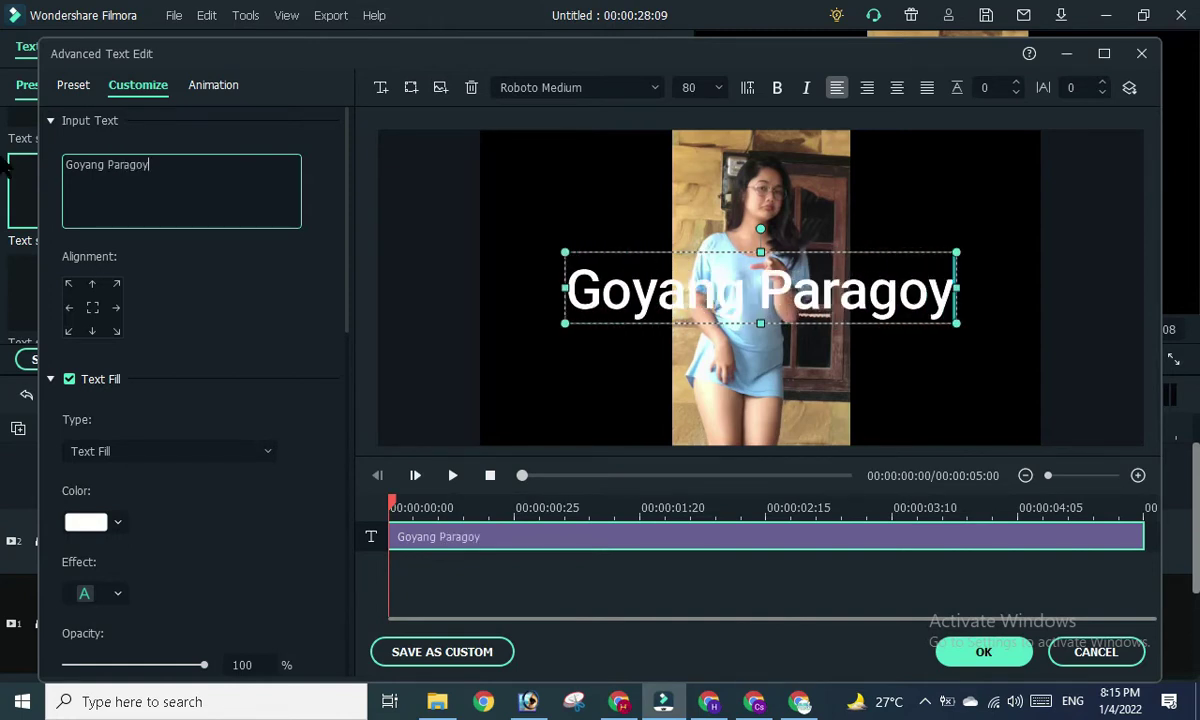
{"action": "left_click", "coordinate": [898, 290]}
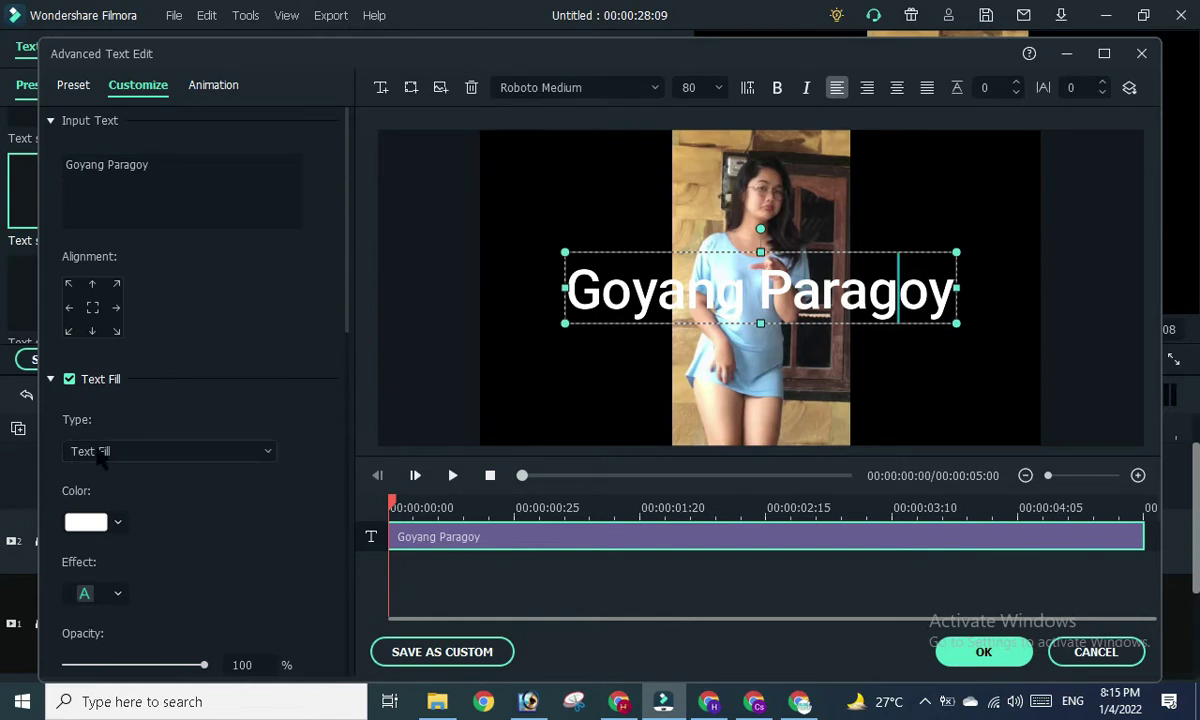
{"action": "scroll", "coordinate": [140, 522], "scroll_direction": "down", "scroll_amount": 1}
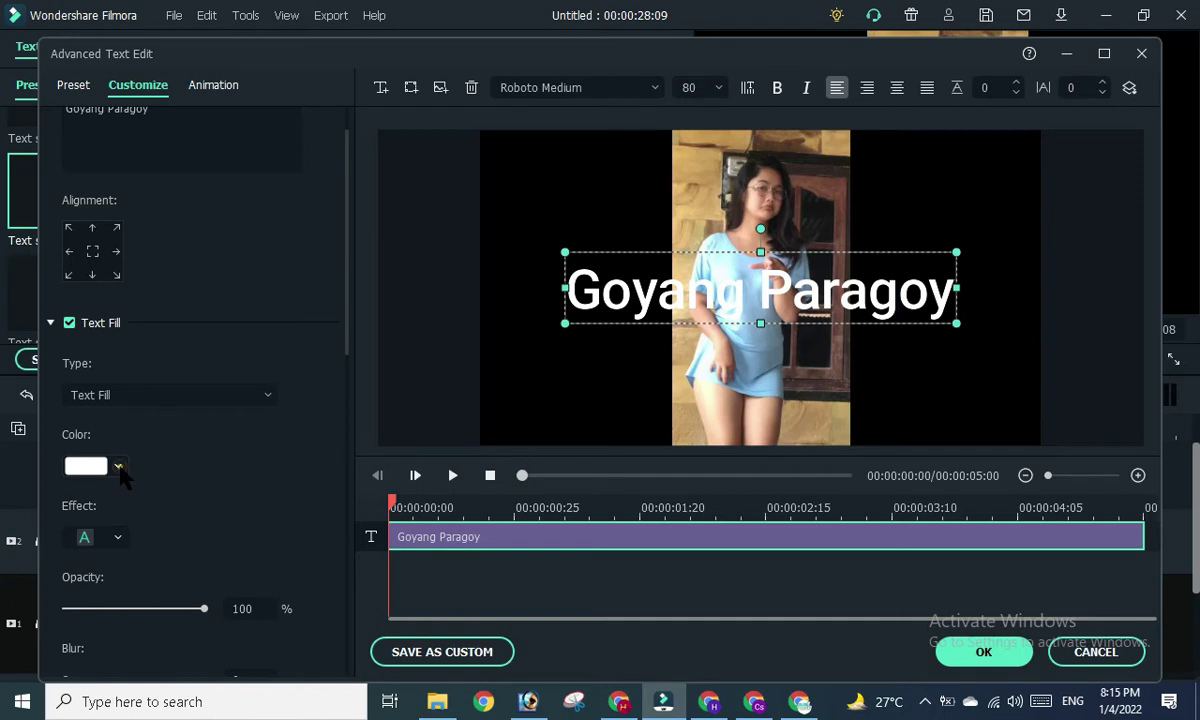
Set the title's text fill colour to crimson.
{"action": "left_click", "coordinate": [118, 467]}
{"action": "left_click", "coordinate": [124, 512]}
{"action": "scroll", "coordinate": [272, 410], "scroll_direction": "down", "scroll_amount": 1}
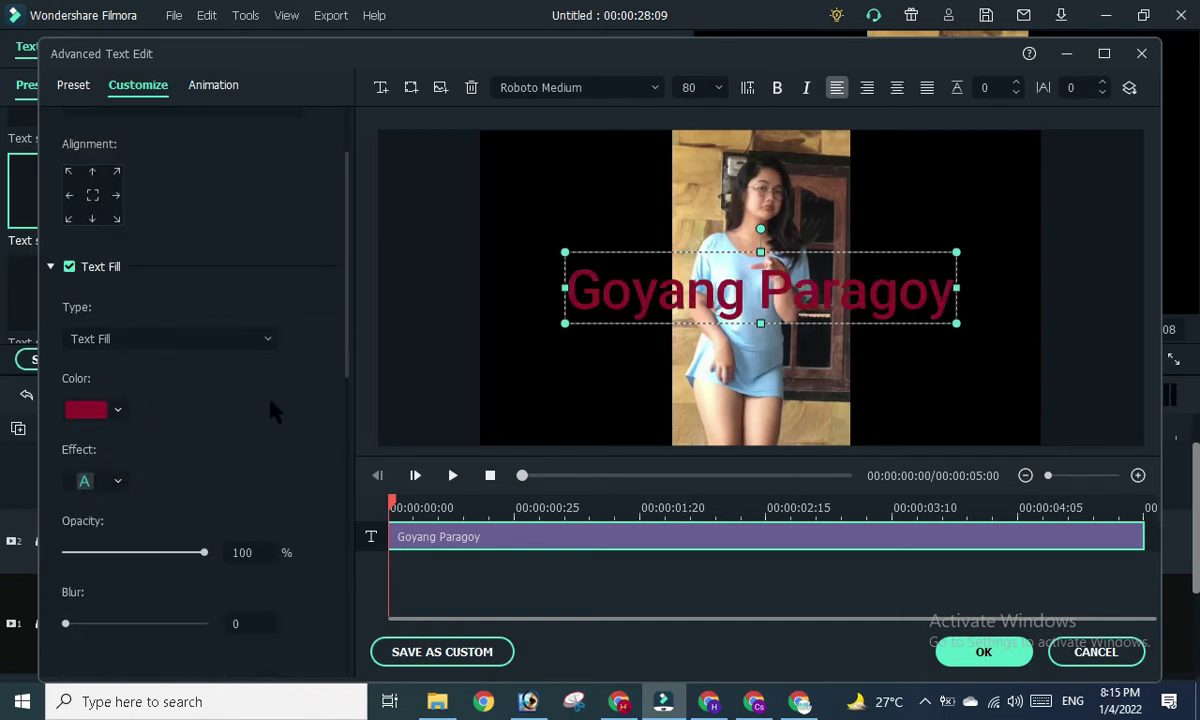
{"action": "scroll", "coordinate": [272, 410], "scroll_direction": "up", "scroll_amount": 2}
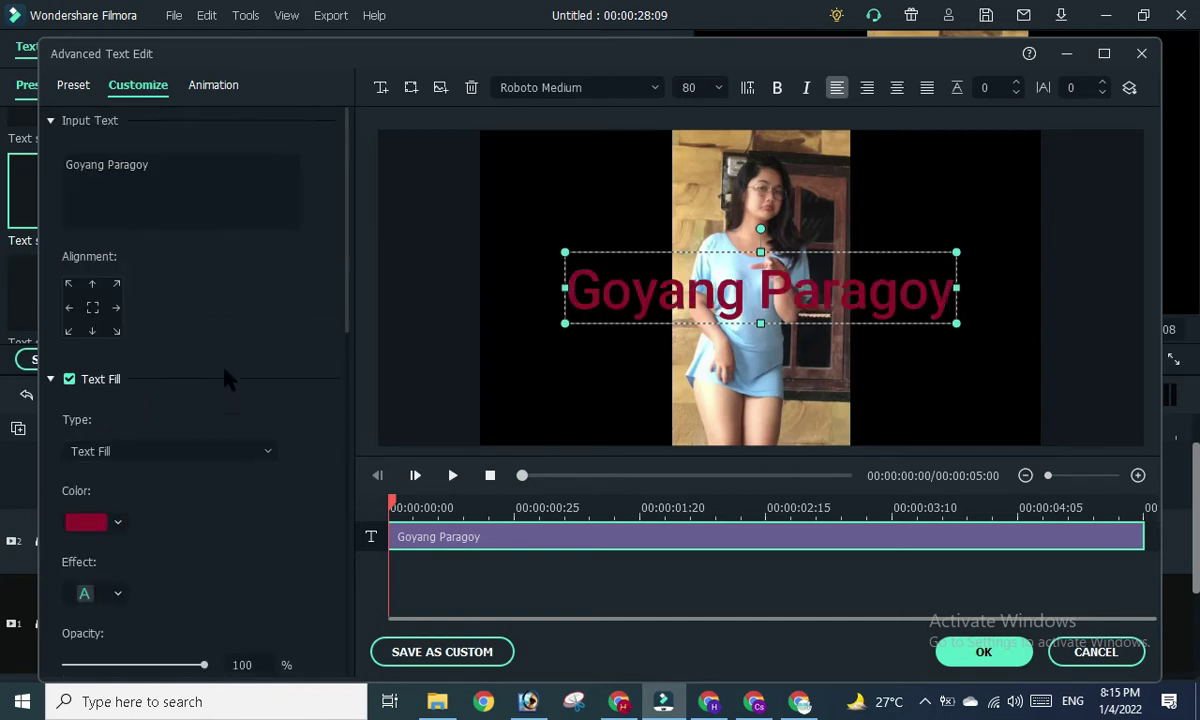
Apply yellow Text style 15 to the title, move it lower left, and shrink it slightly.
{"action": "left_click", "coordinate": [68, 86]}
{"action": "scroll", "coordinate": [144, 304], "scroll_direction": "down", "scroll_amount": 5}
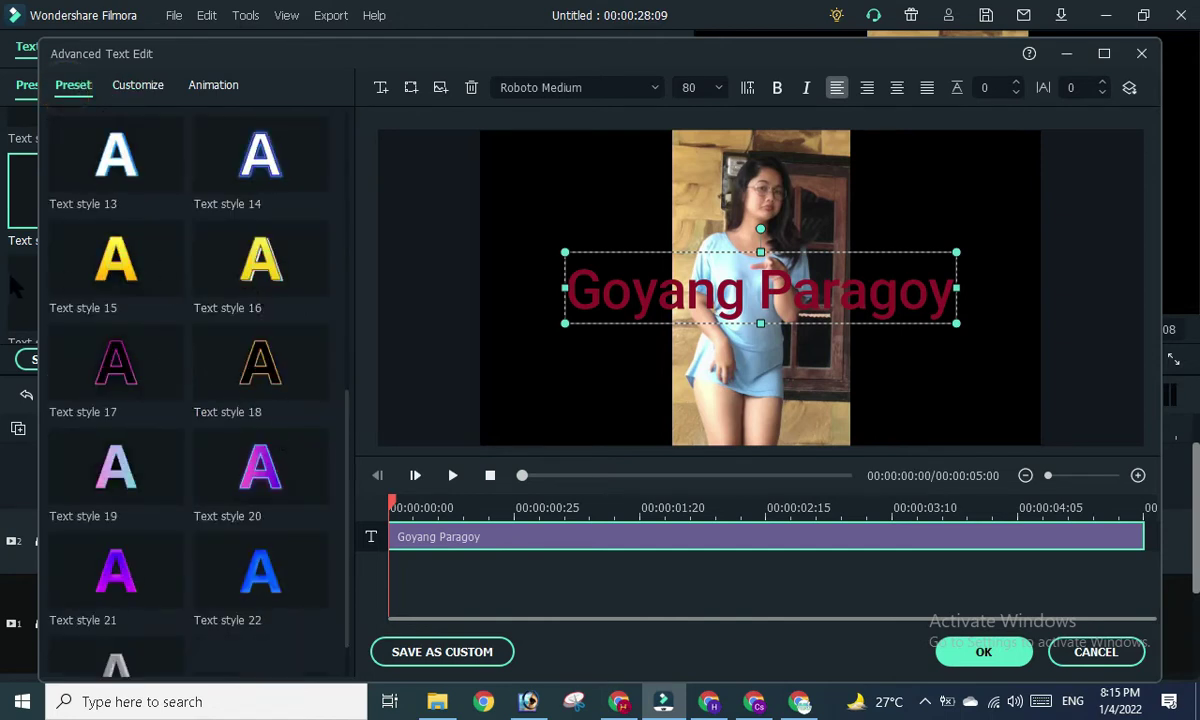
{"action": "left_click", "coordinate": [155, 276]}
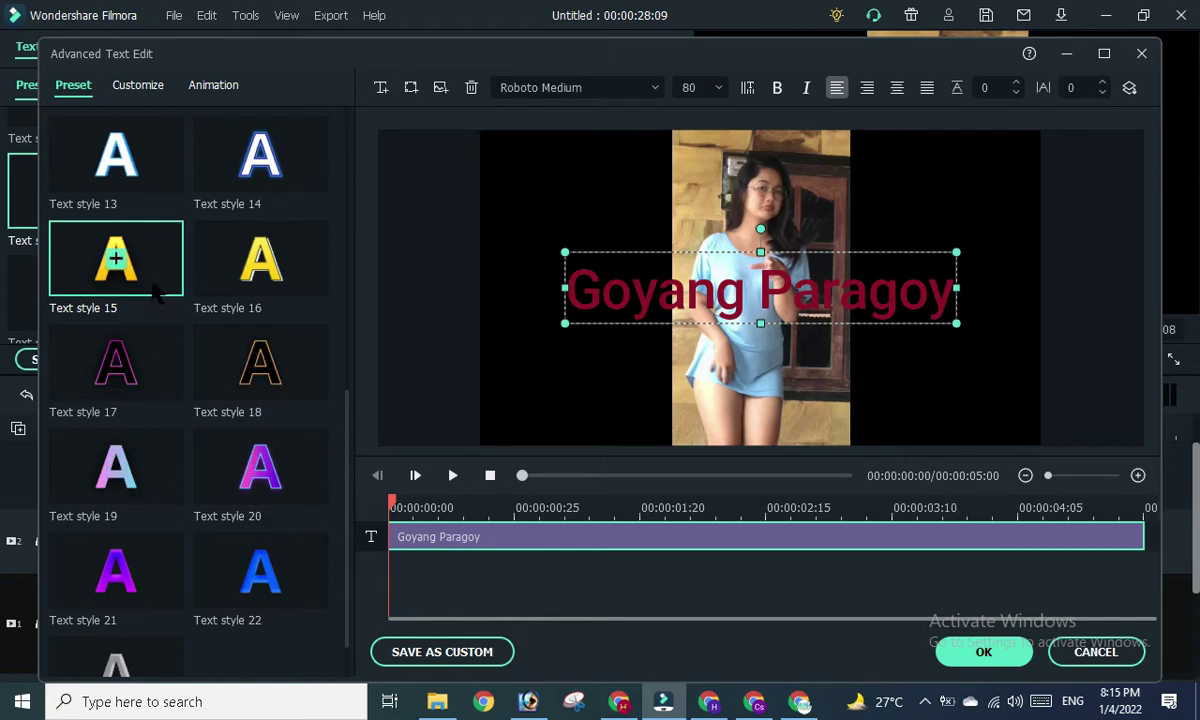
{"action": "left_click", "coordinate": [157, 268]}
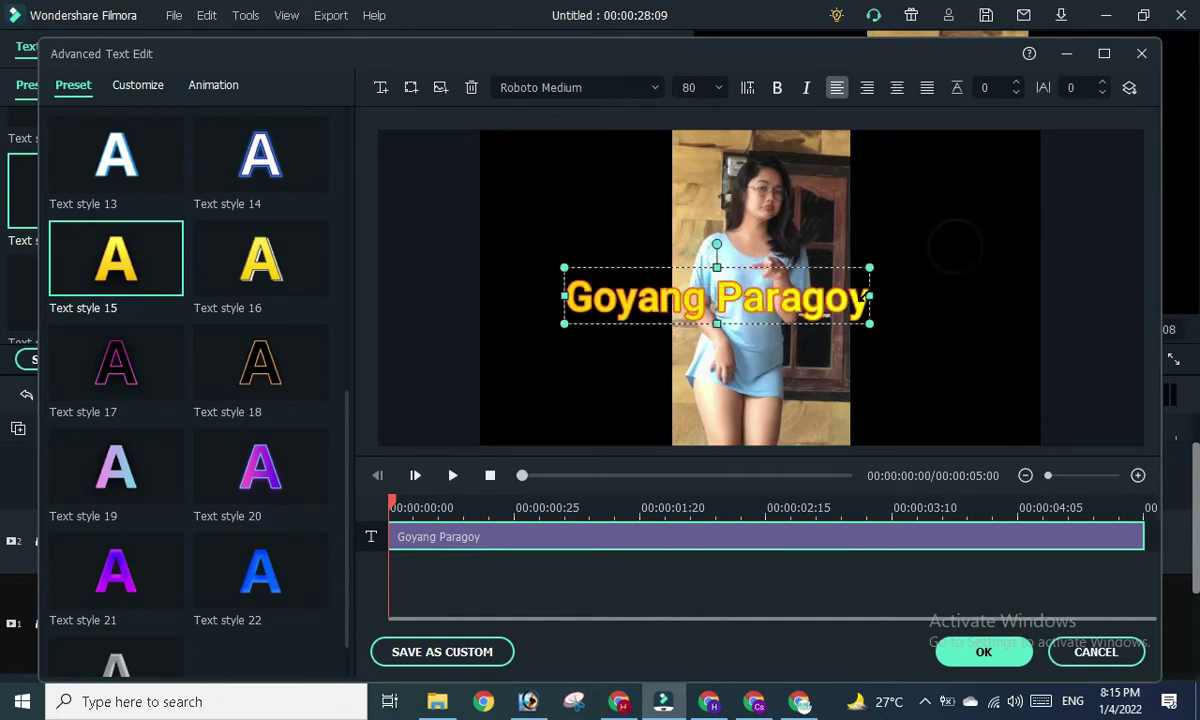
{"action": "left_click_drag", "start_coordinate": [805, 300], "coordinate": [746, 412]}
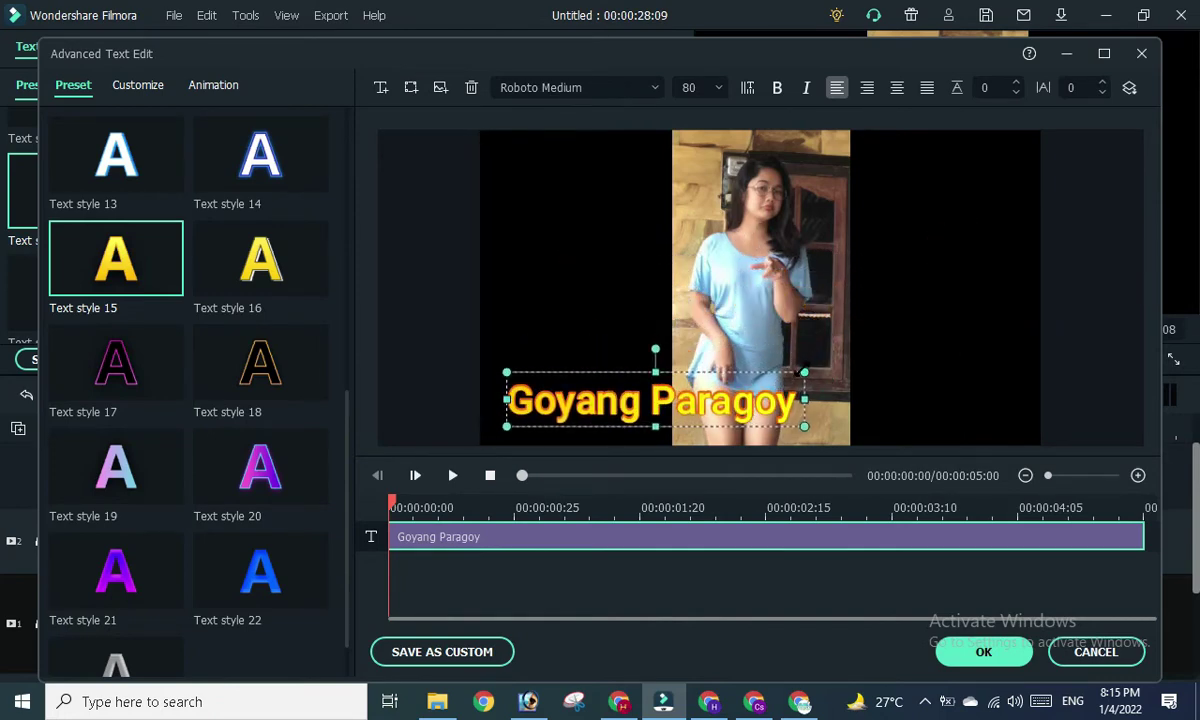
{"action": "left_click_drag", "start_coordinate": [803, 373], "coordinate": [712, 408]}
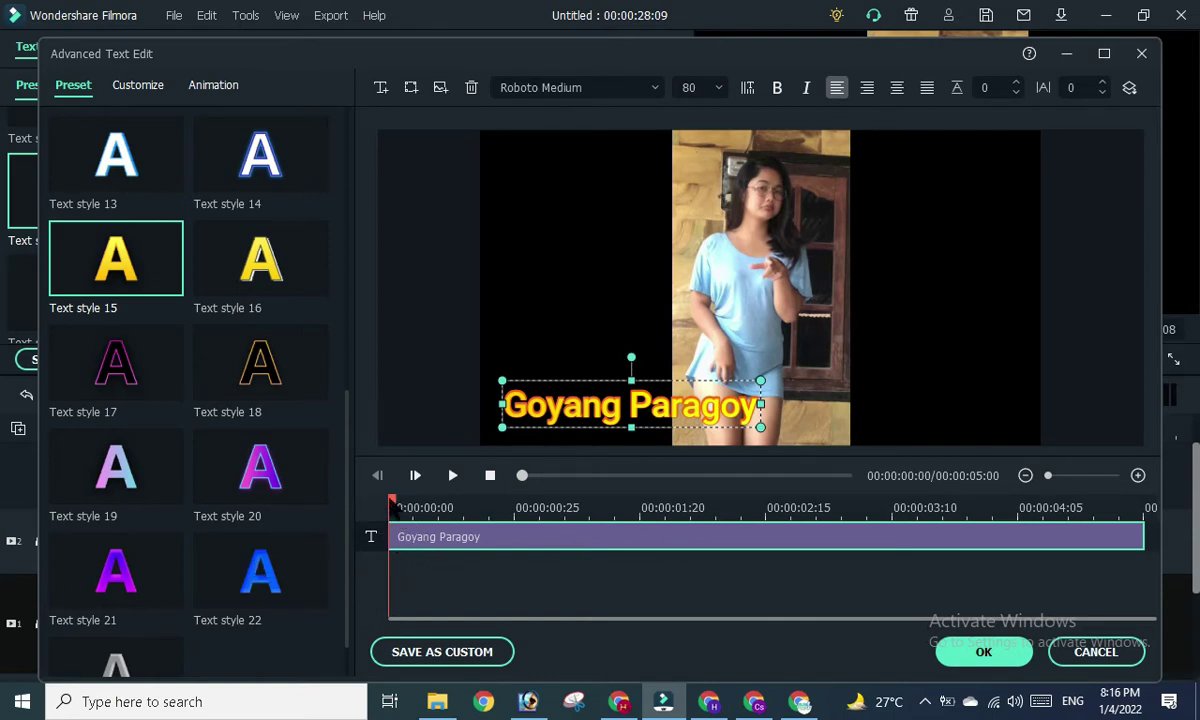
Trial a later title start by trimming its left edge and previewing the timing.
{"action": "mouse_move", "coordinate": [390, 536]}
{"action": "left_mouse_down"}
{"action": "mouse_move", "coordinate": [597, 538]}
{"action": "mouse_move", "coordinate": [391, 537]}
{"action": "left_mouse_up"}
{"action": "left_click_drag", "start_coordinate": [391, 537], "coordinate": [557, 537]}
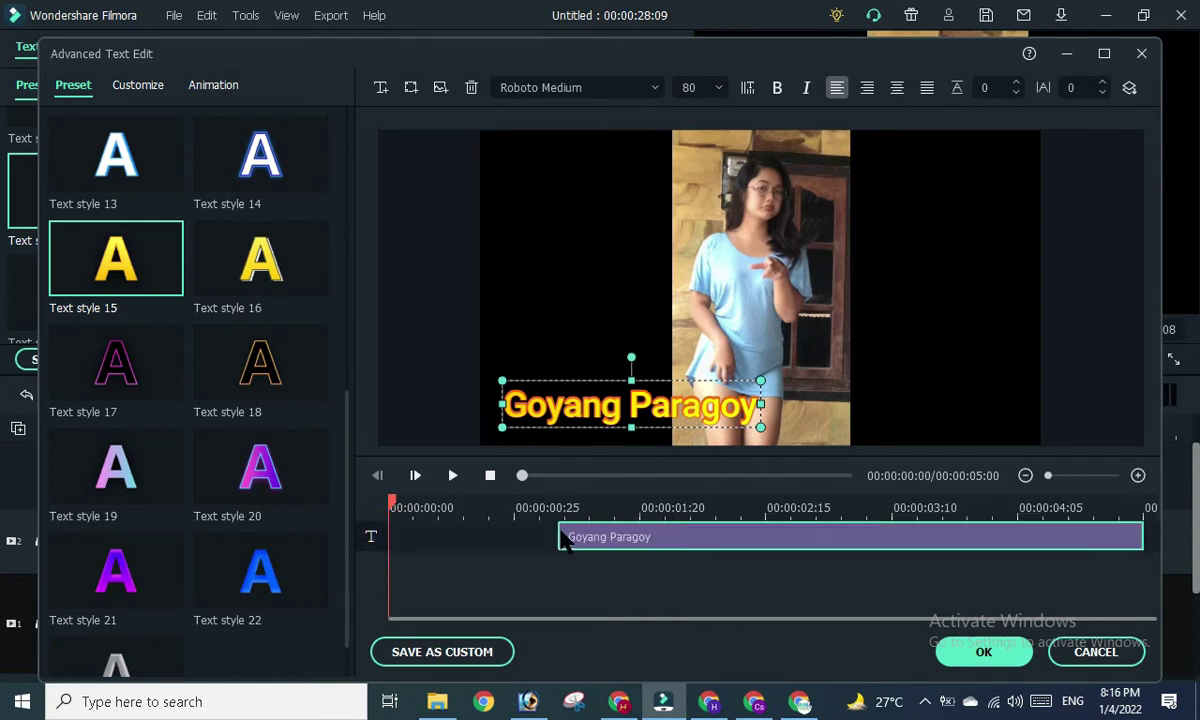
{"action": "left_click", "coordinate": [453, 476]}
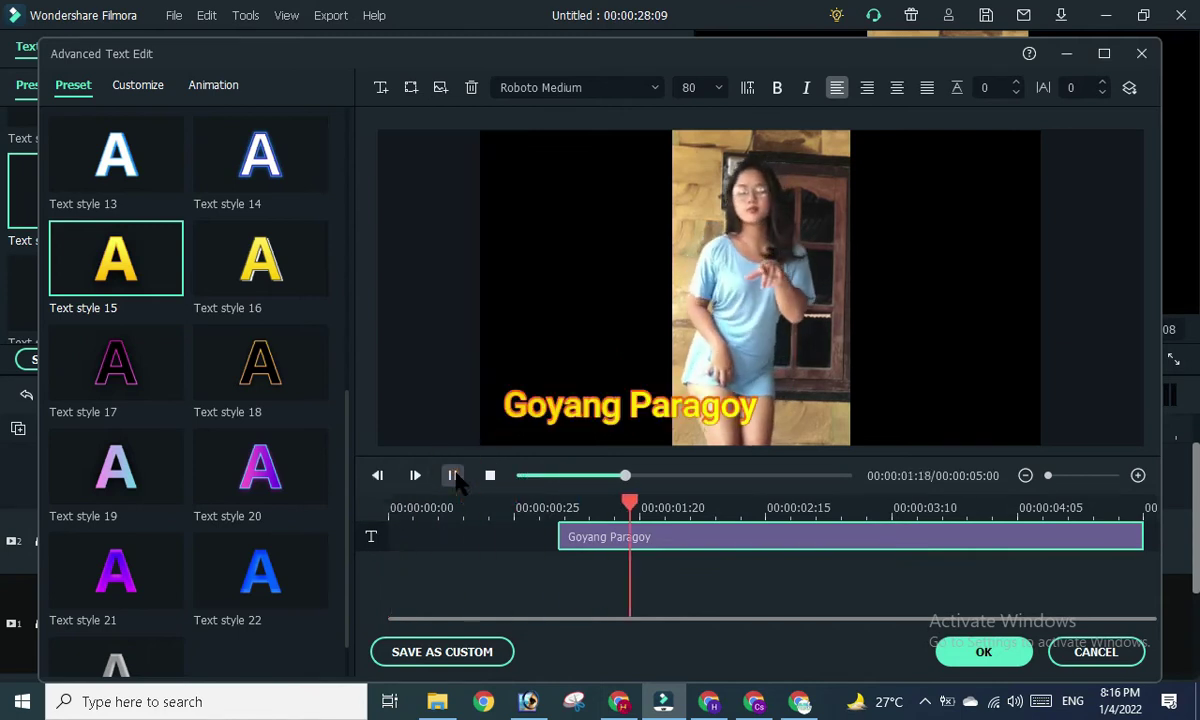
{"action": "left_click", "coordinate": [453, 476]}
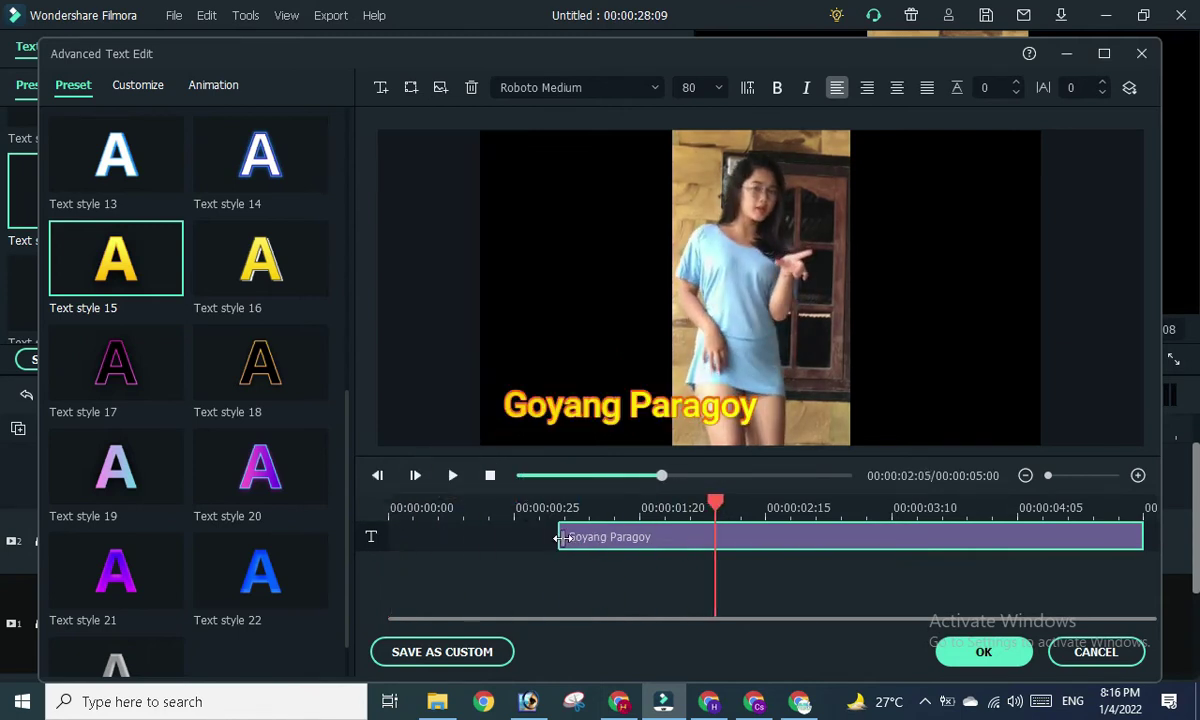
{"action": "left_click_drag", "start_coordinate": [558, 537], "coordinate": [390, 537]}
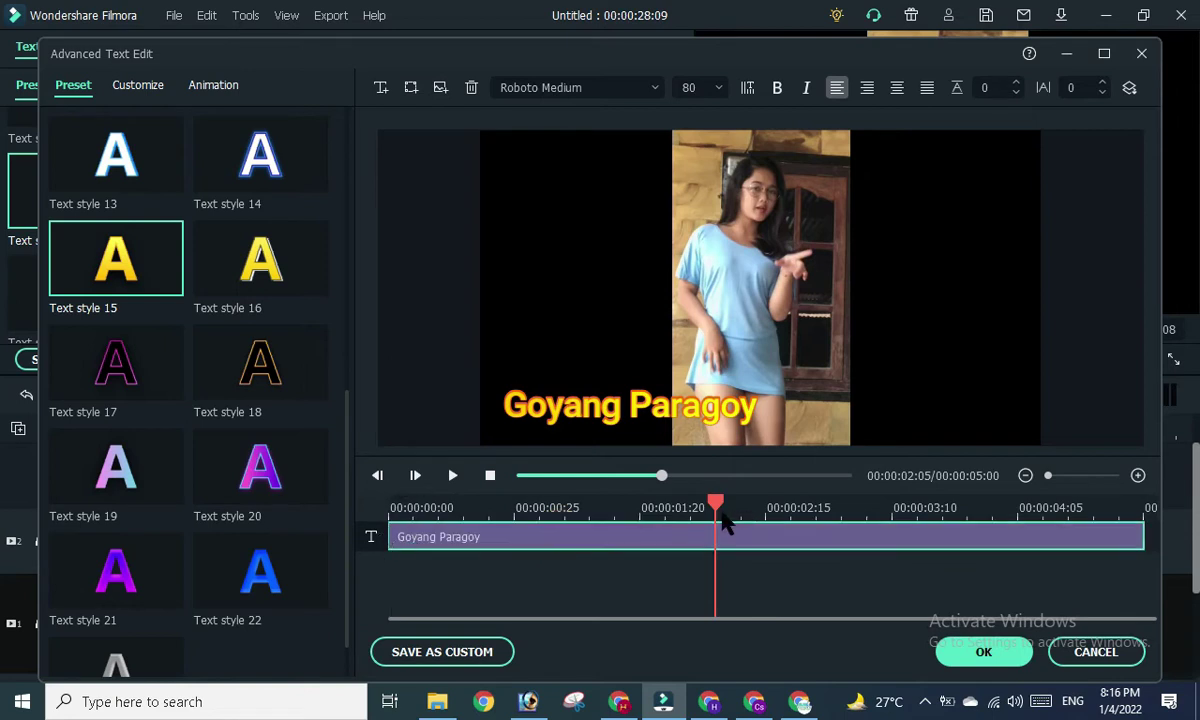
{"action": "left_click", "coordinate": [715, 505]}
{"action": "left_click", "coordinate": [453, 476]}
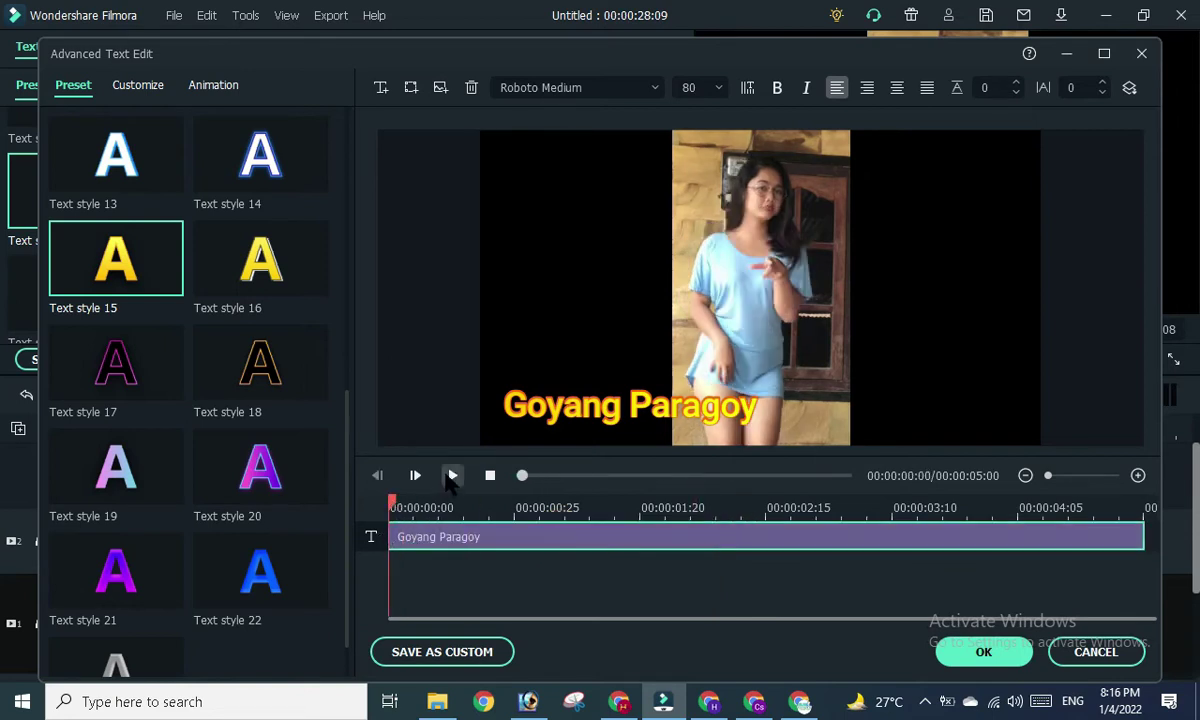
{"action": "left_click", "coordinate": [453, 476]}
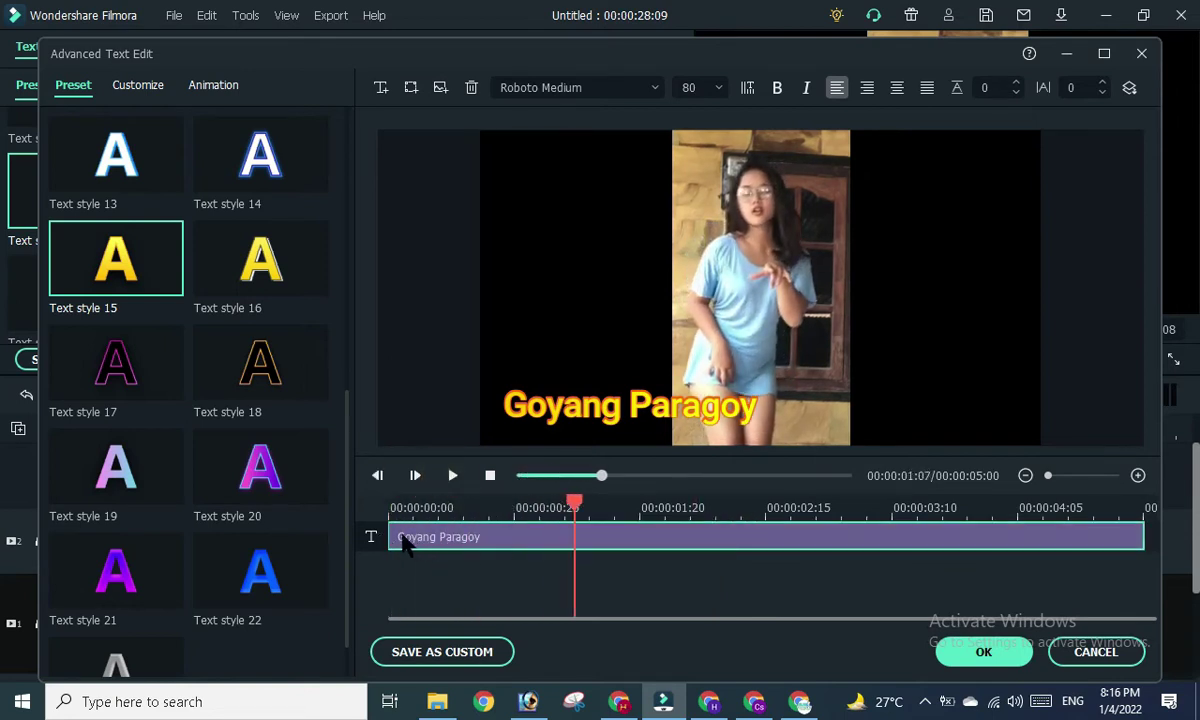
After a trial trim to 00:00:03:10, extend the title back to 0:00 and nudge it up-right.
{"action": "left_click_drag", "start_coordinate": [390, 537], "coordinate": [876, 537]}
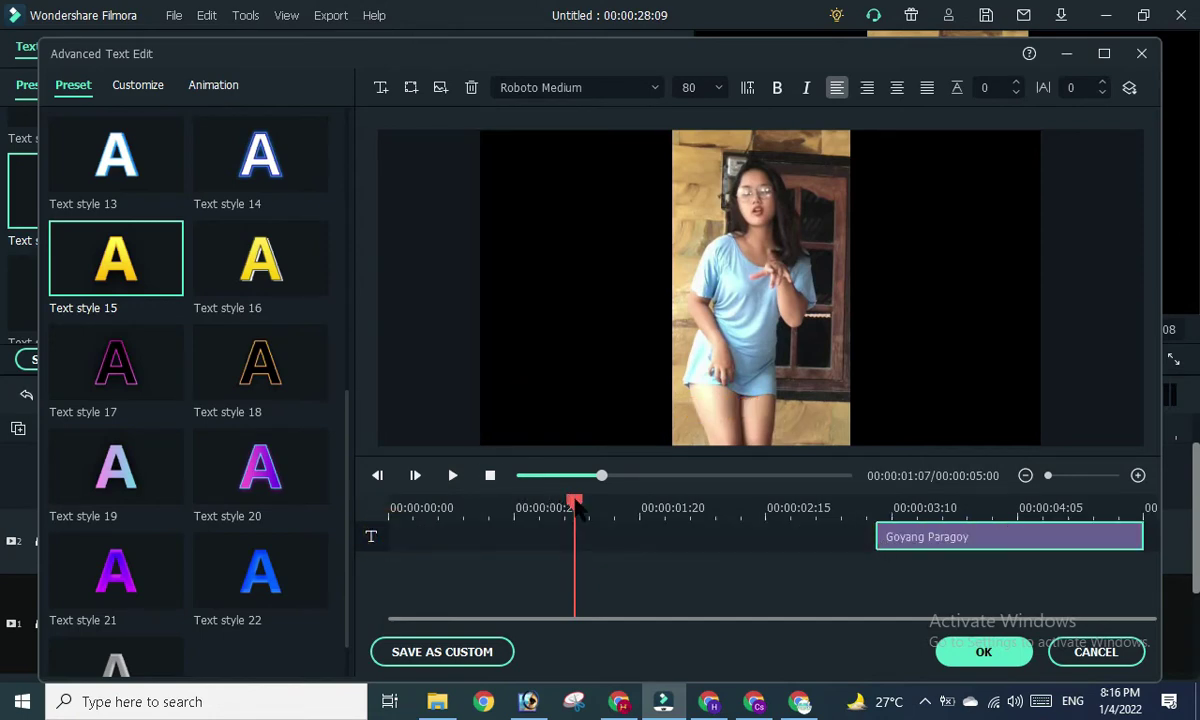
{"action": "left_click_drag", "start_coordinate": [578, 508], "coordinate": [390, 505]}
{"action": "left_click", "coordinate": [453, 476]}
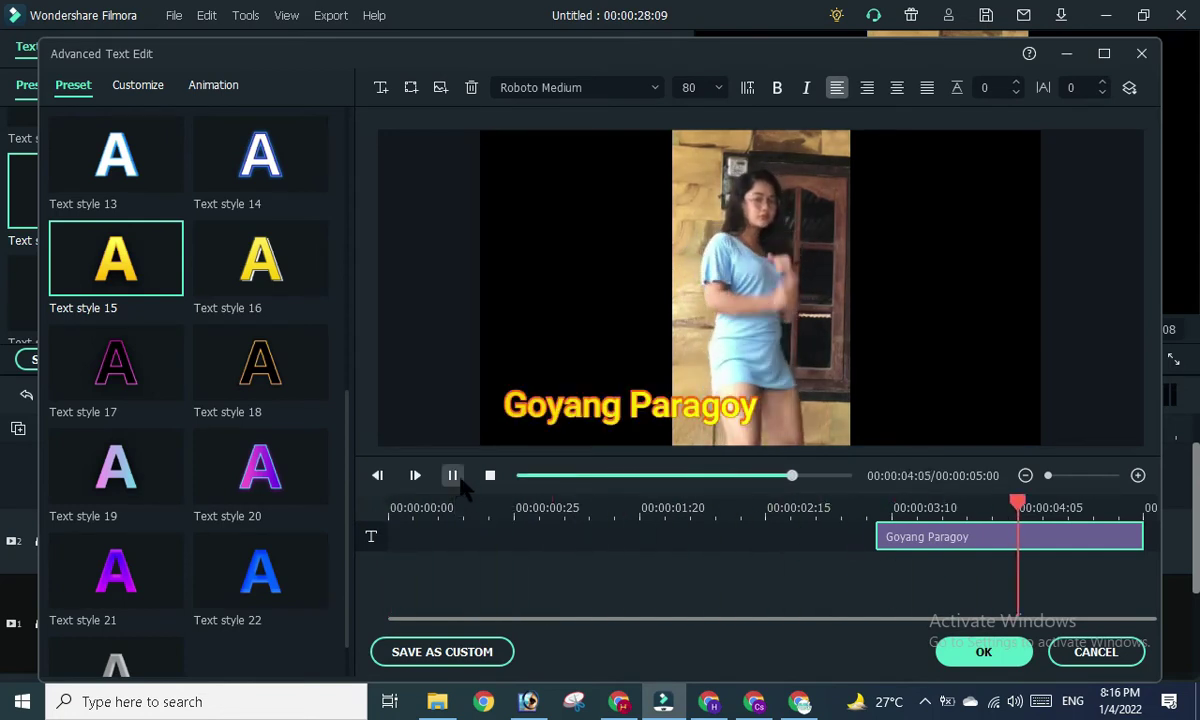
{"action": "left_click", "coordinate": [453, 476]}
{"action": "left_click_drag", "start_coordinate": [876, 539], "coordinate": [350, 540]}
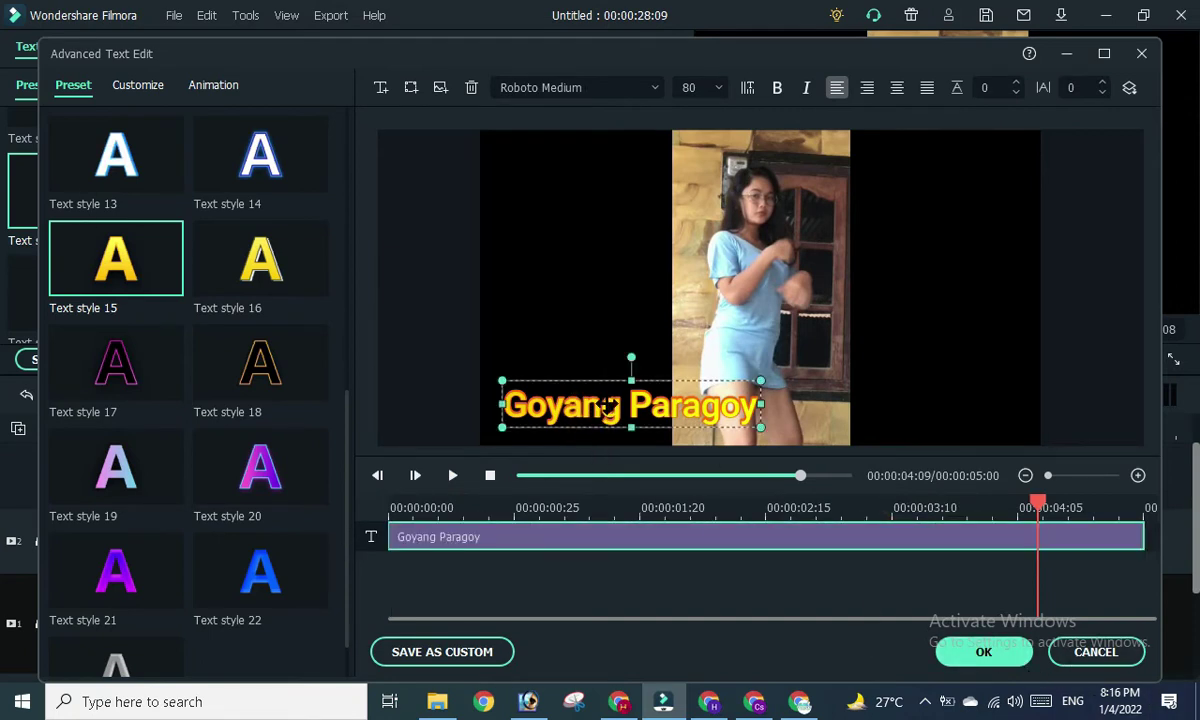
{"action": "left_click_drag", "start_coordinate": [603, 410], "coordinate": [623, 386]}
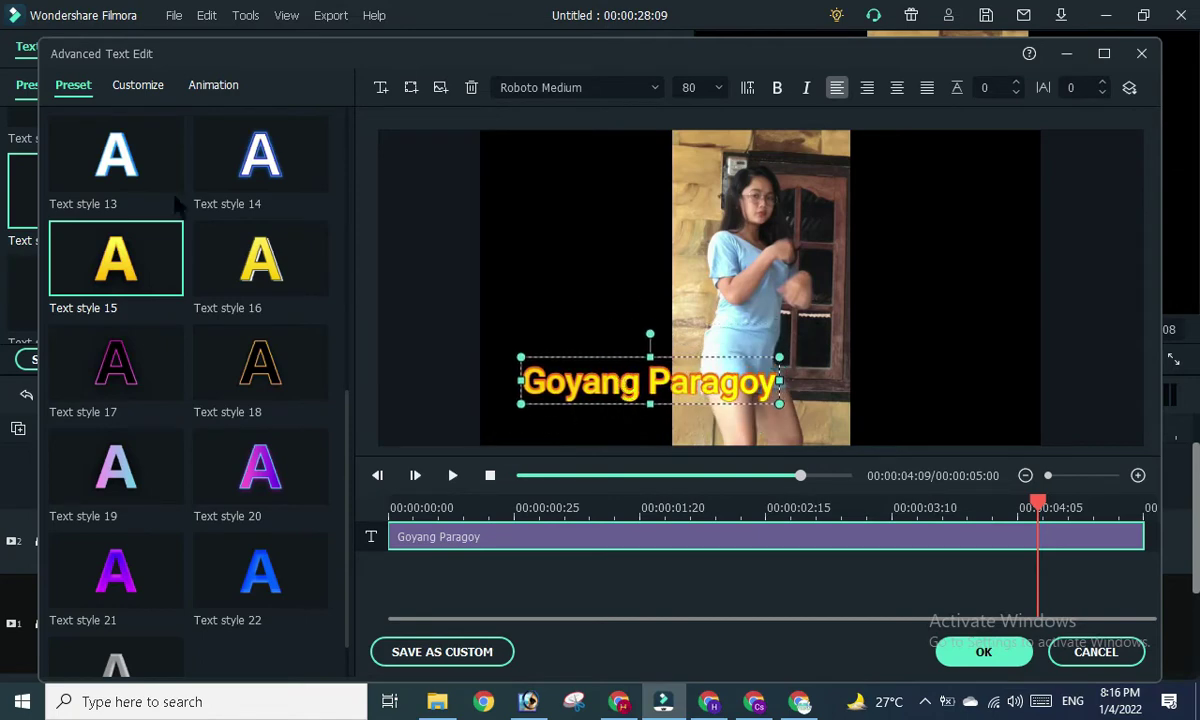
Try Type Writer and Doomo Design, settle on the RichTick animation, and confirm with OK.
{"action": "left_click", "coordinate": [200, 87]}
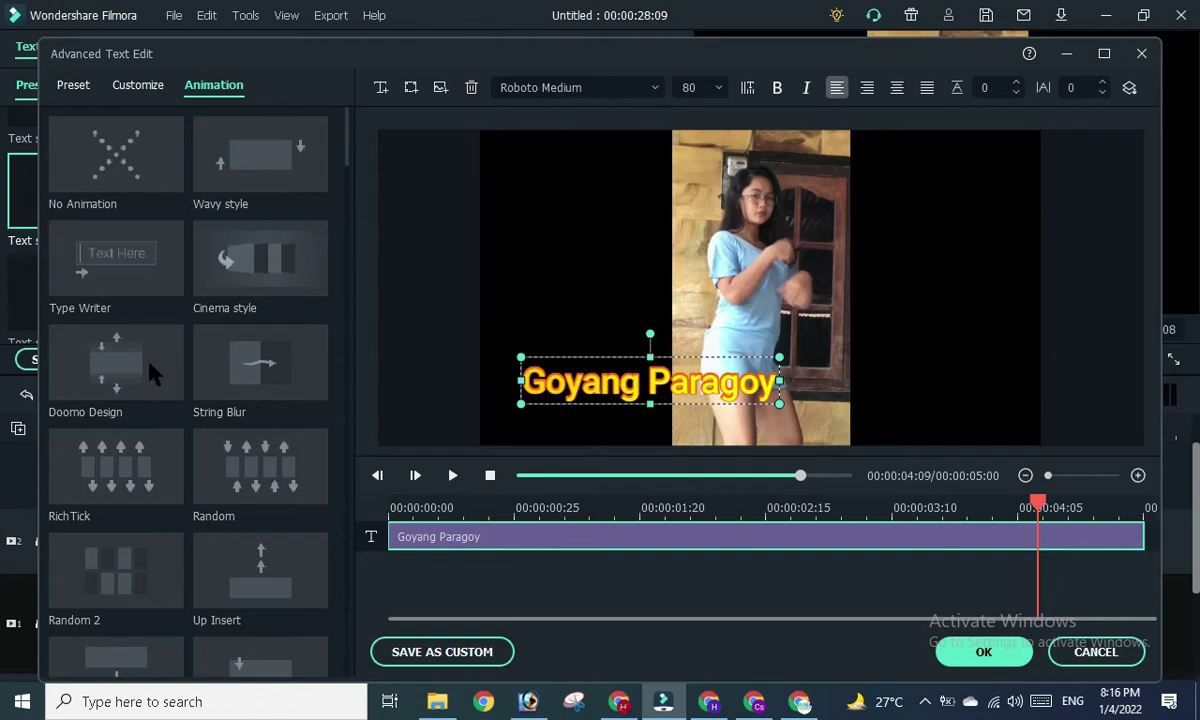
{"action": "left_click", "coordinate": [120, 257]}
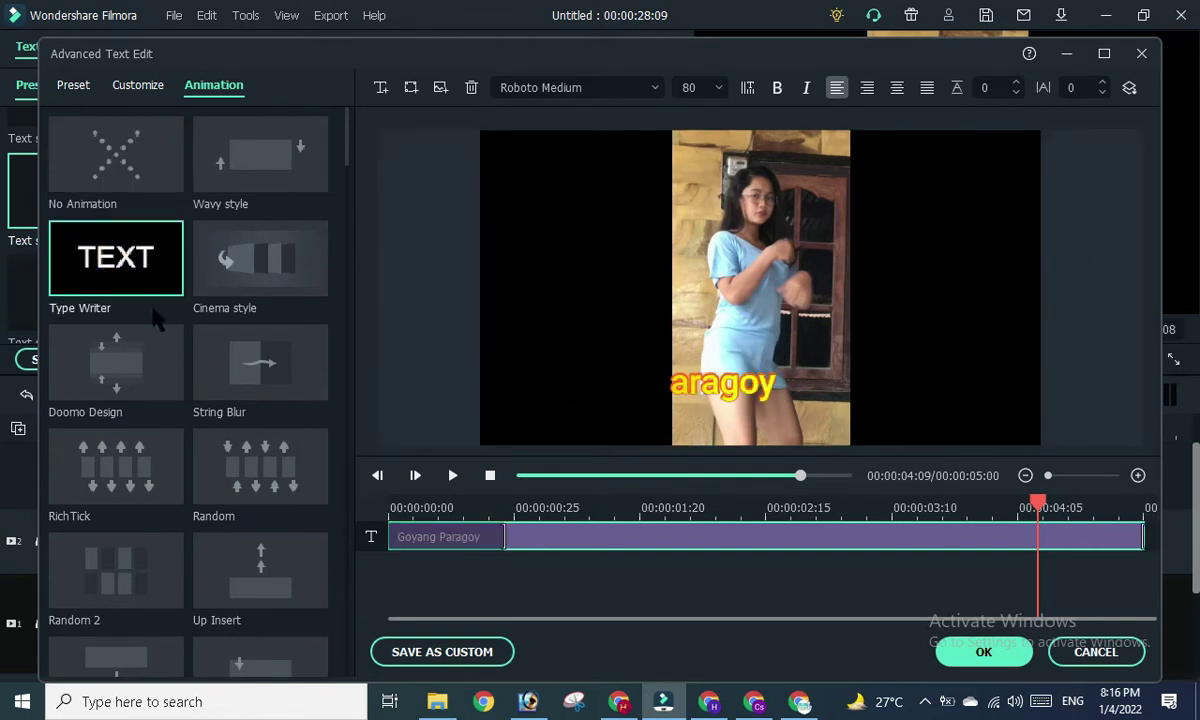
{"action": "left_click", "coordinate": [116, 360]}
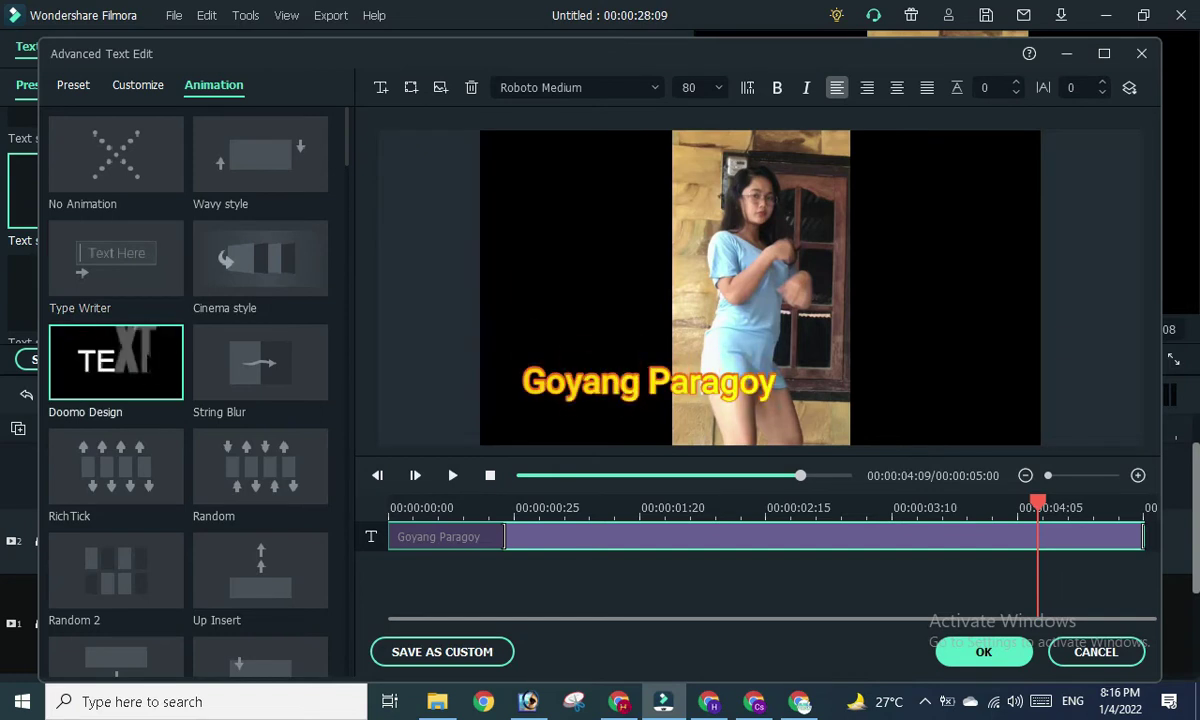
{"action": "left_click", "coordinate": [163, 483]}
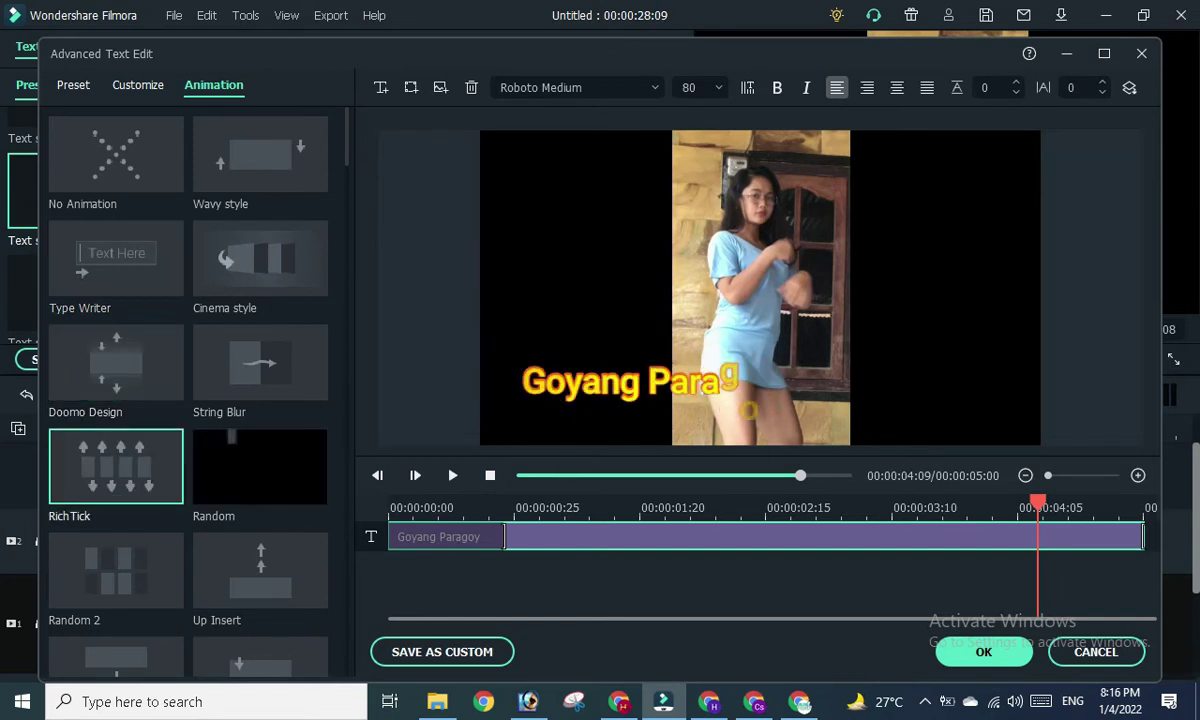
{"action": "scroll", "coordinate": [200, 400], "scroll_direction": "down", "scroll_amount": 5}
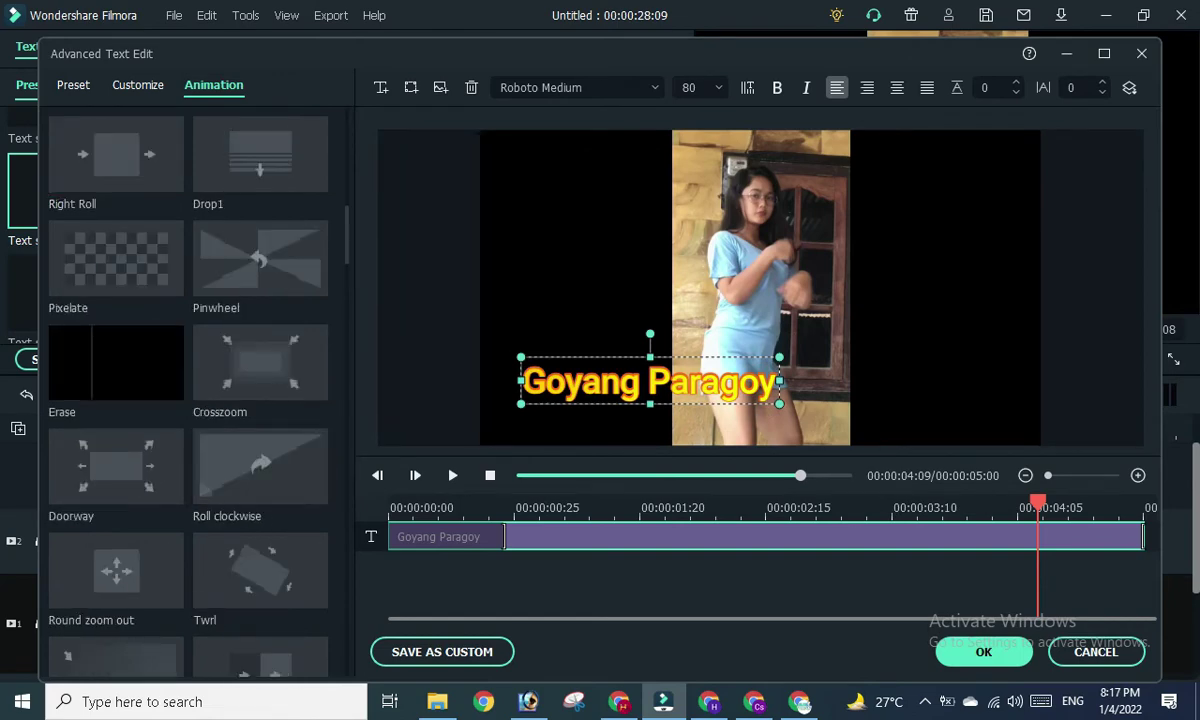
{"action": "scroll", "coordinate": [278, 420], "scroll_direction": "up", "scroll_amount": 4}
{"action": "scroll", "coordinate": [278, 420], "scroll_direction": "up", "scroll_amount": 2}
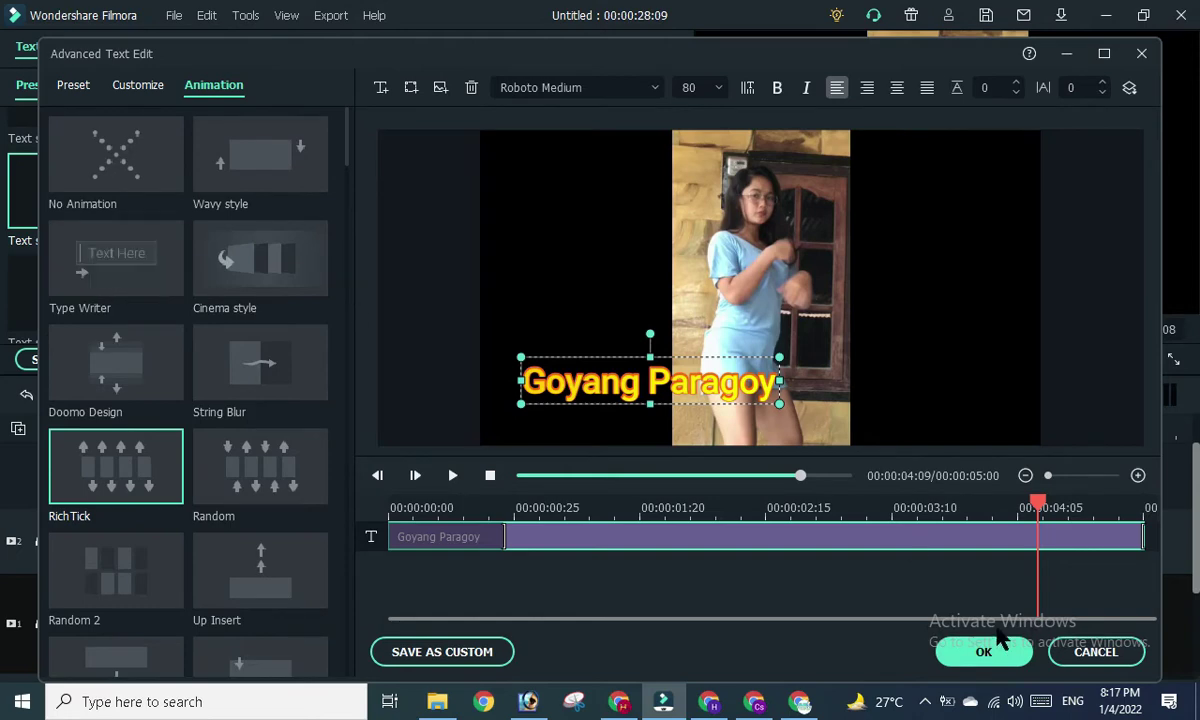
{"action": "left_click", "coordinate": [982, 652]}
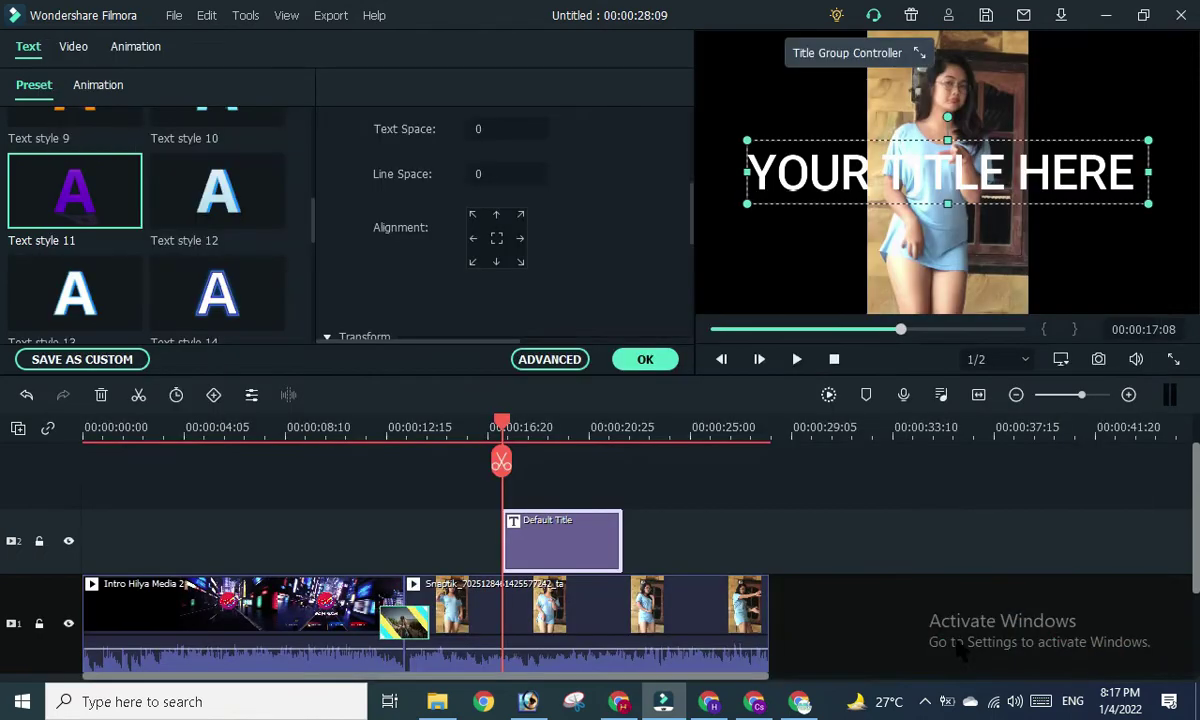
Confirm the title settings, then reopen the Default Title clip's text style presets from the timeline.
{"action": "left_click", "coordinate": [666, 358]}
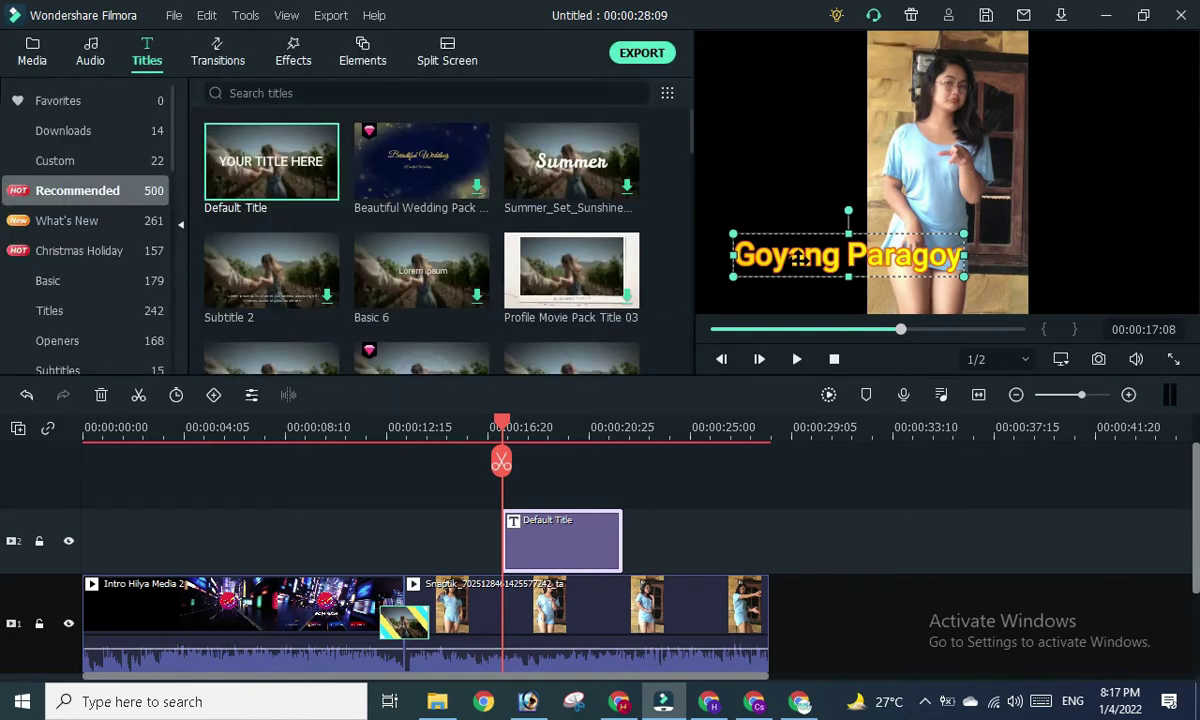
{"action": "double_click", "coordinate": [613, 537]}
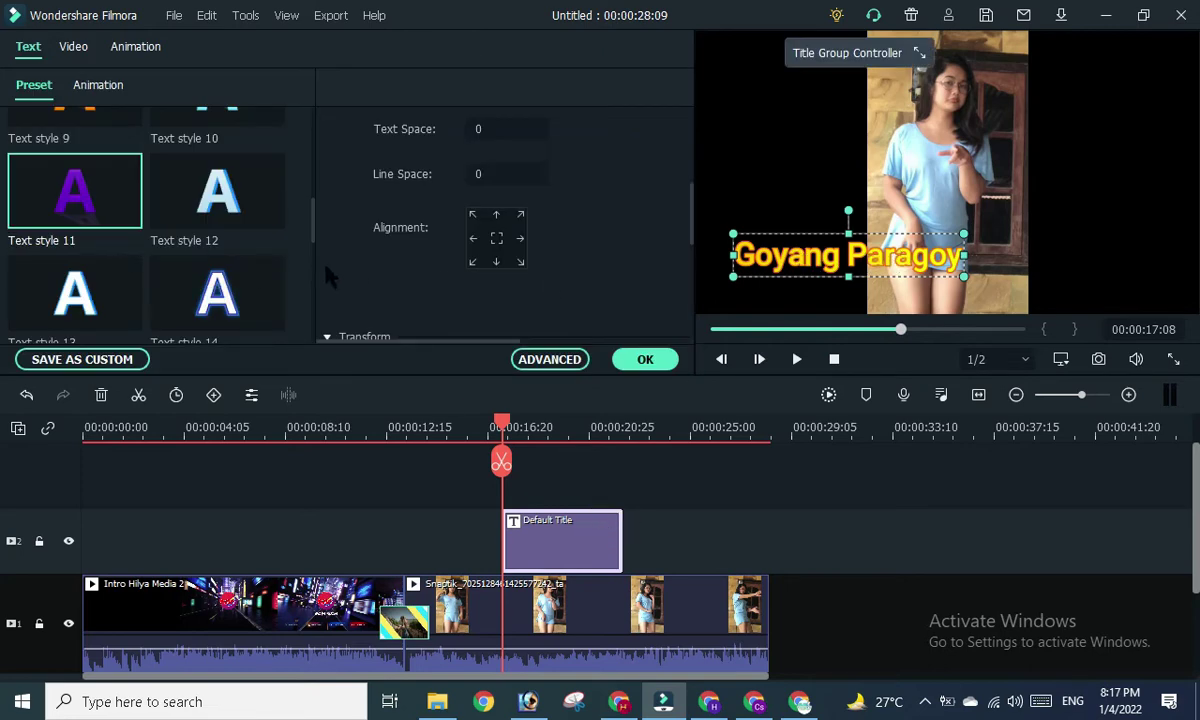
Save the title styling as custom preset 'Goyang Paragoy' in place of 'My preset1', then close the text panel.
{"action": "left_click", "coordinate": [80, 365]}
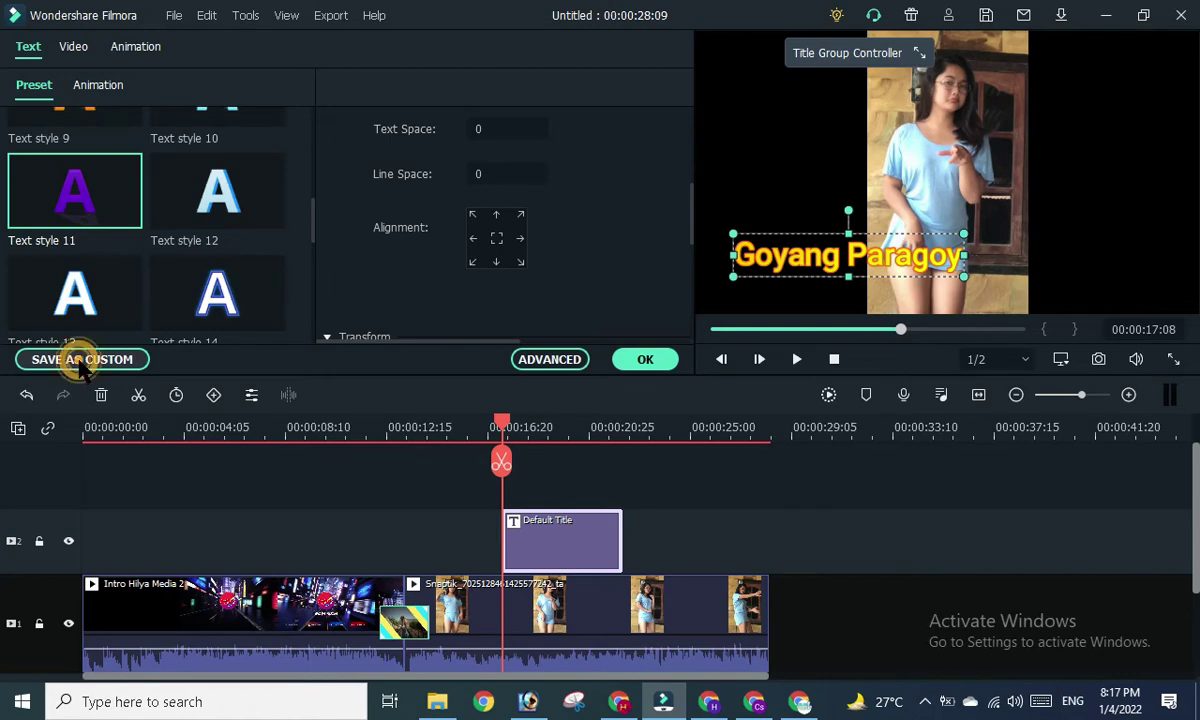
{"action": "triple_click", "coordinate": [470, 306]}
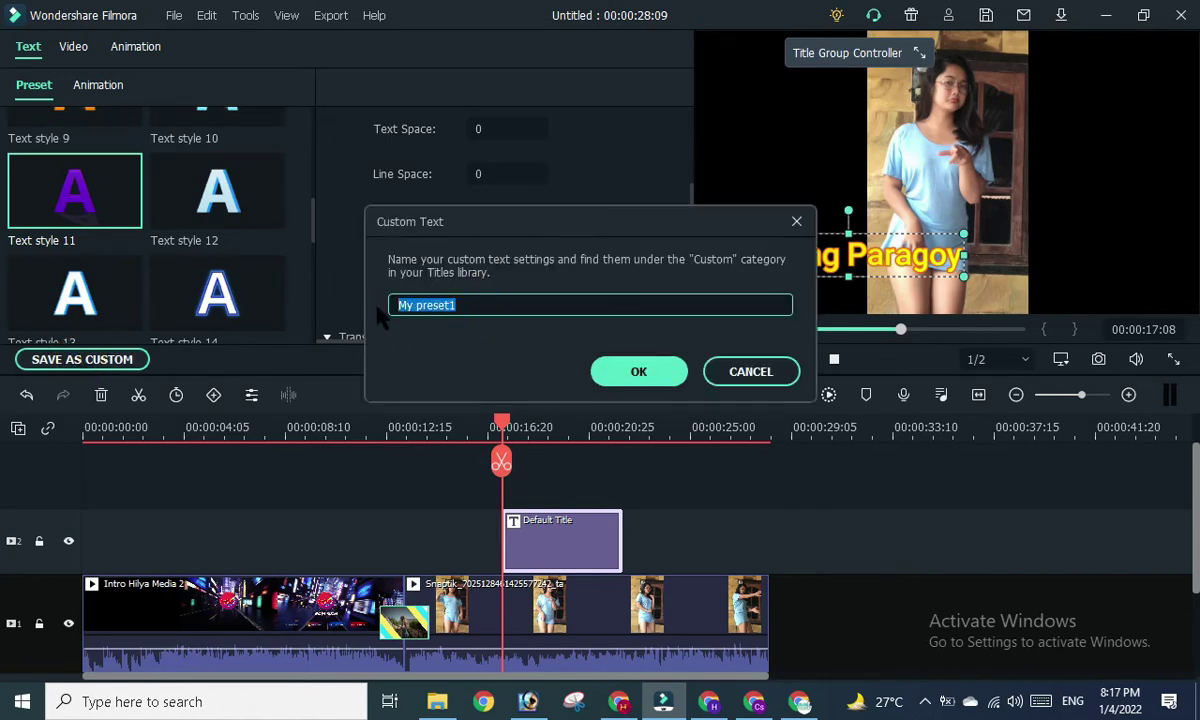
{"action": "type", "text": "Goyang Paragoy"}
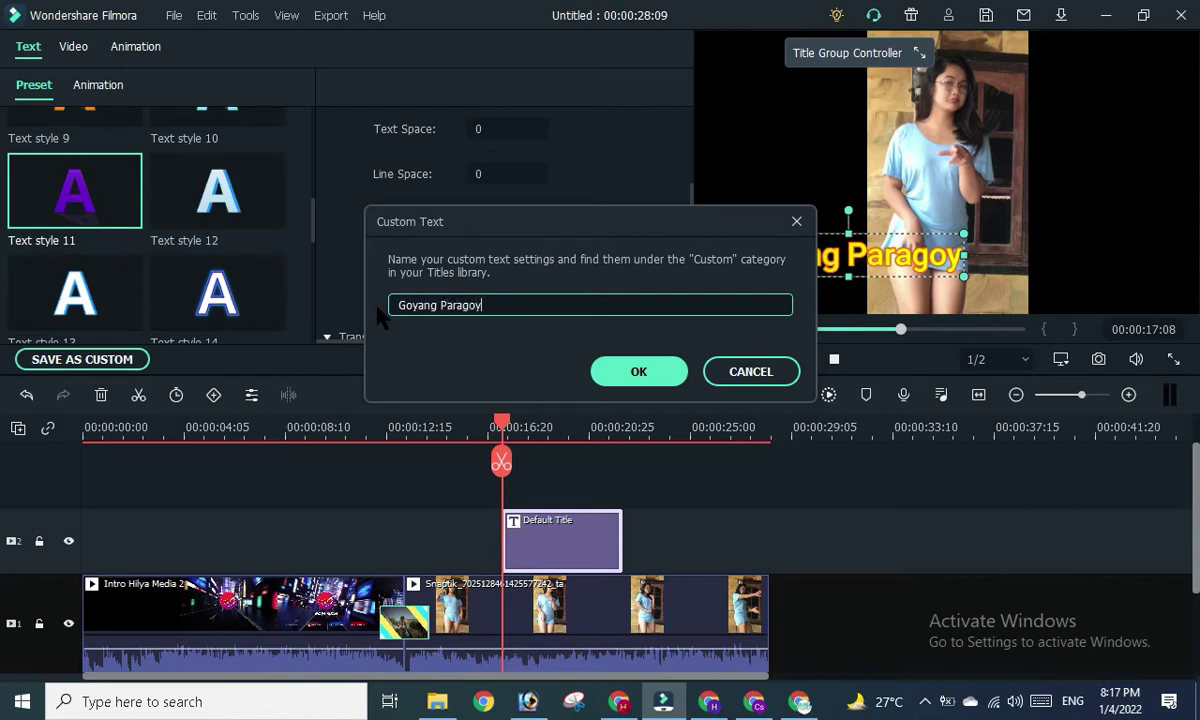
{"action": "left_click", "coordinate": [620, 373]}
{"action": "left_click", "coordinate": [645, 358]}
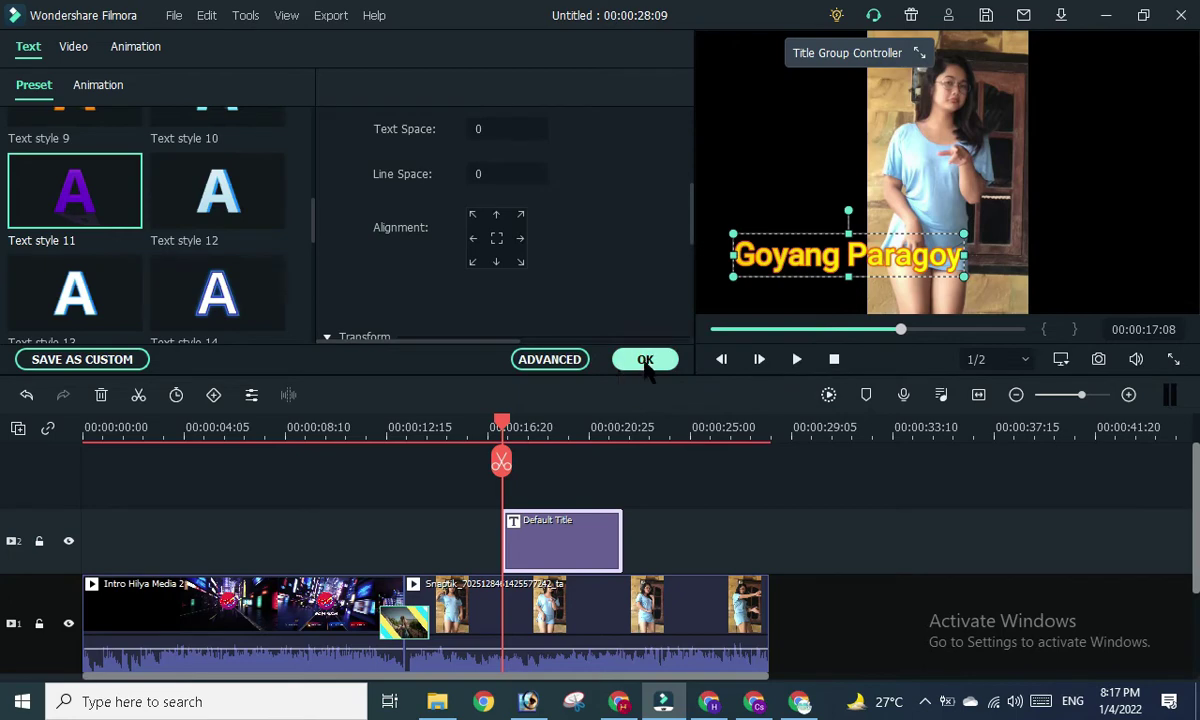
{"action": "scroll", "coordinate": [505, 237], "scroll_direction": "down", "scroll_amount": 6}
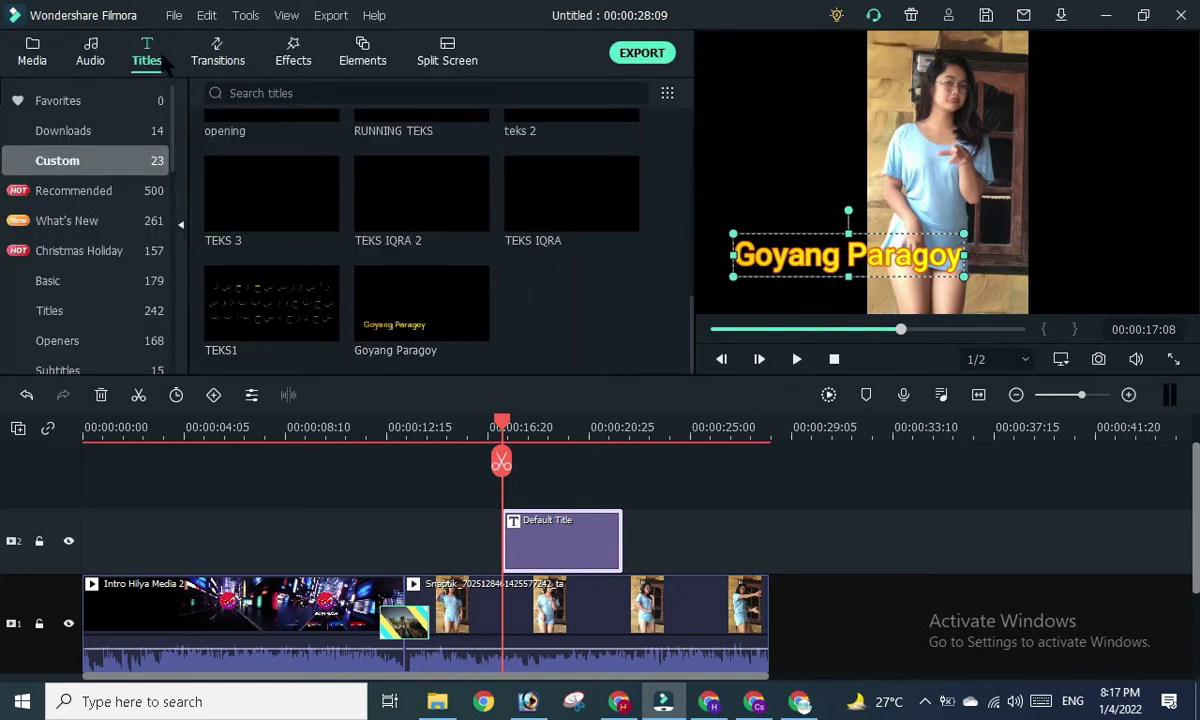
{"action": "scroll", "coordinate": [448, 206], "scroll_direction": "up", "scroll_amount": 2}
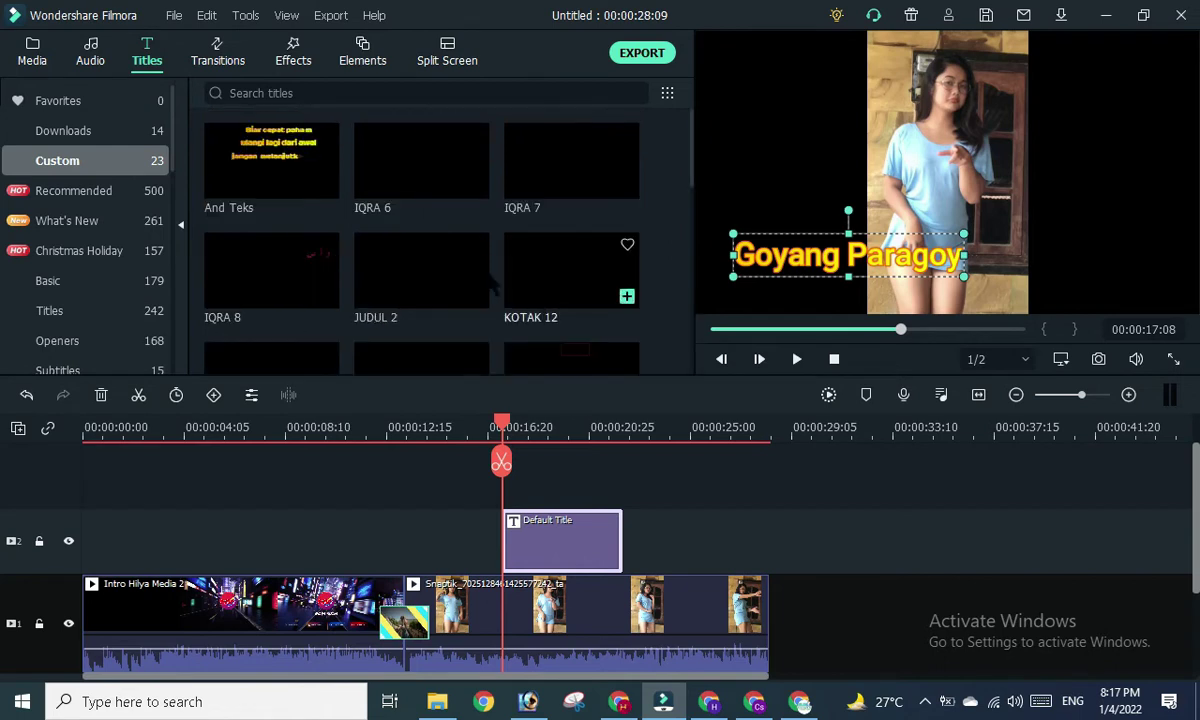
{"action": "scroll", "coordinate": [446, 261], "scroll_direction": "down", "scroll_amount": 2}
{"action": "scroll", "coordinate": [450, 300], "scroll_direction": "up", "scroll_amount": 2}
{"action": "scroll", "coordinate": [516, 322], "scroll_direction": "down", "scroll_amount": 2}
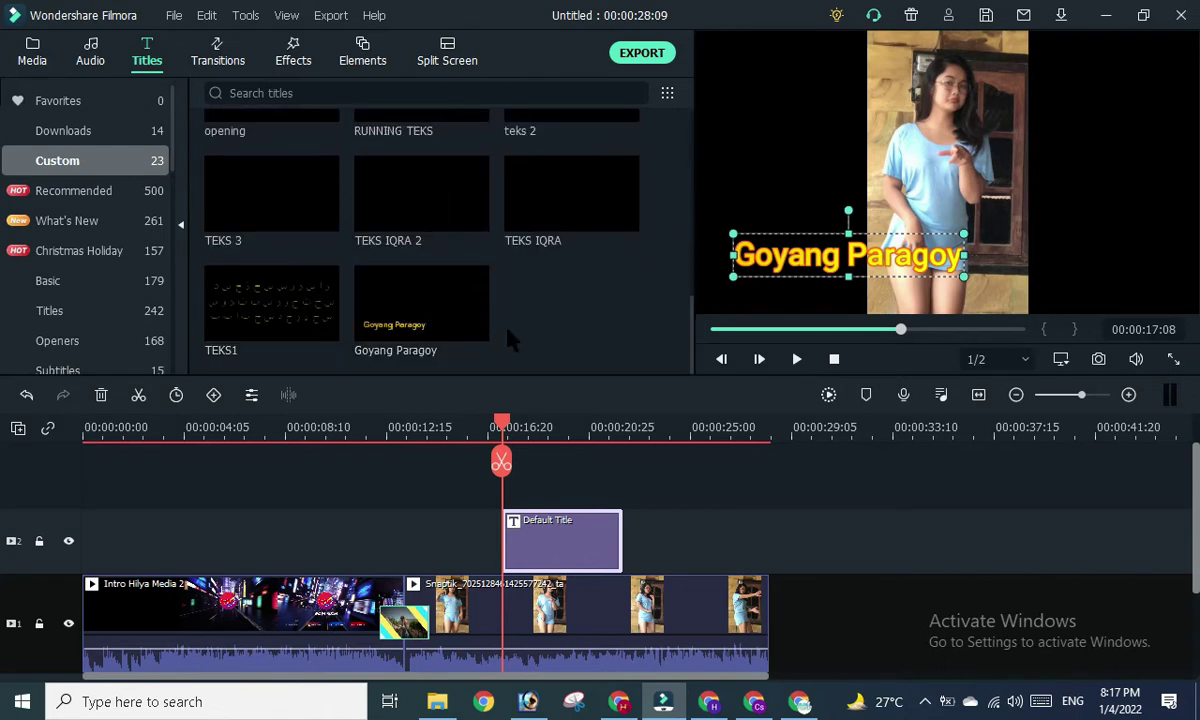
{"action": "scroll", "coordinate": [532, 417], "scroll_direction": "down", "scroll_amount": 1}
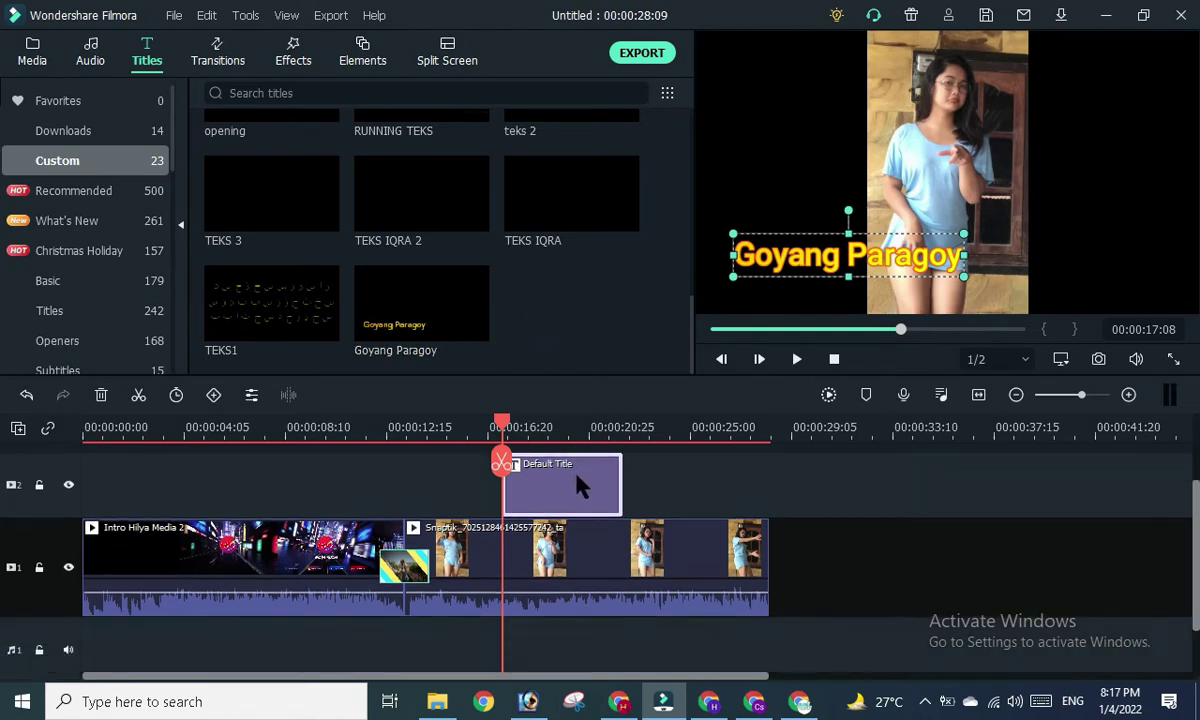
{"action": "scroll", "coordinate": [538, 440], "scroll_direction": "up", "scroll_amount": 1}
{"action": "left_click", "coordinate": [487, 425]}
{"action": "left_click", "coordinate": [392, 425]}
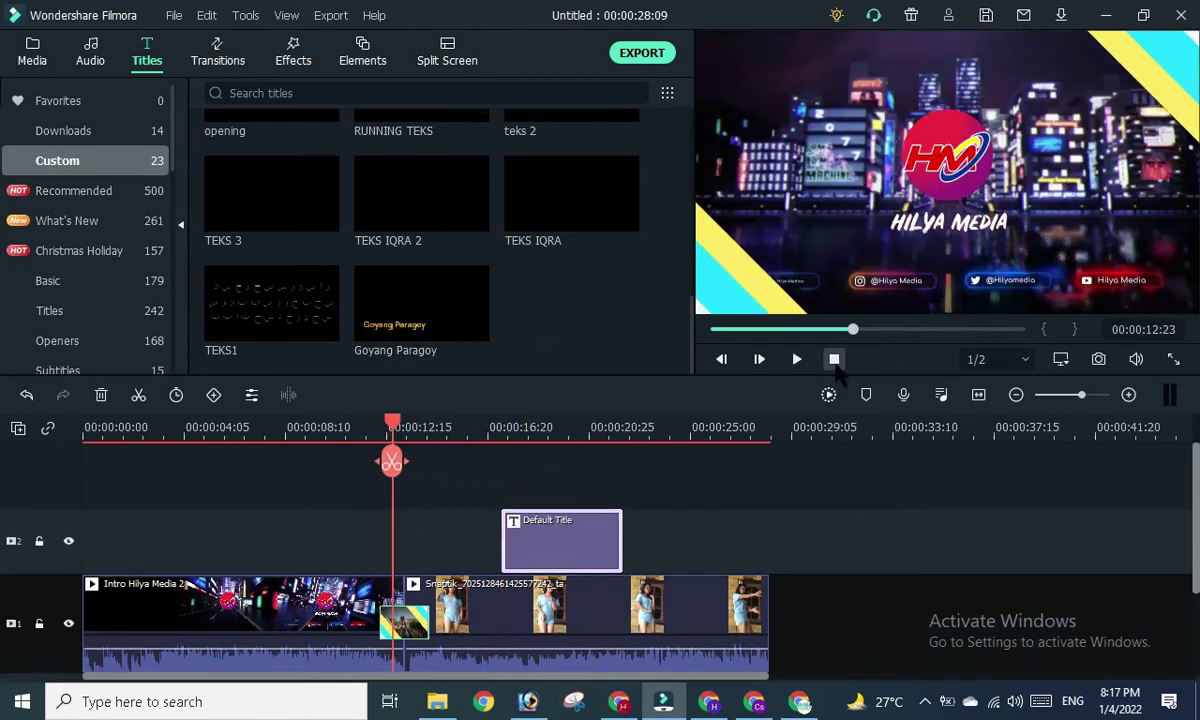
{"action": "left_click", "coordinate": [797, 360]}
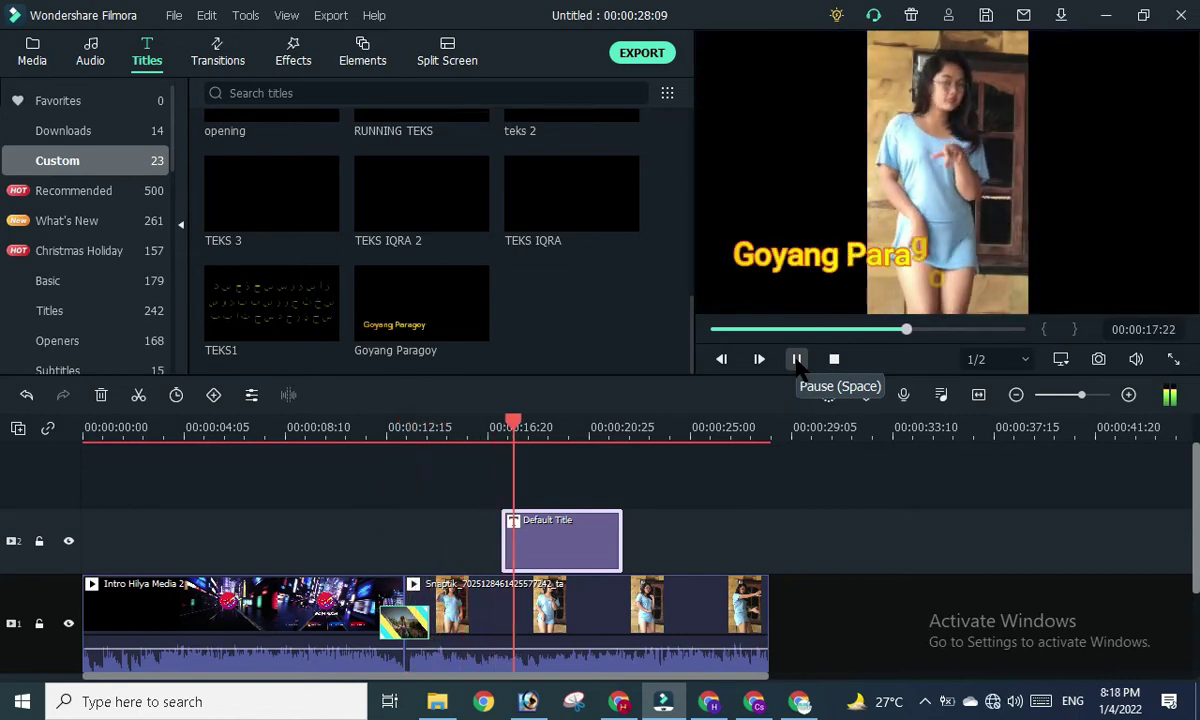
{"action": "left_click", "coordinate": [797, 360]}
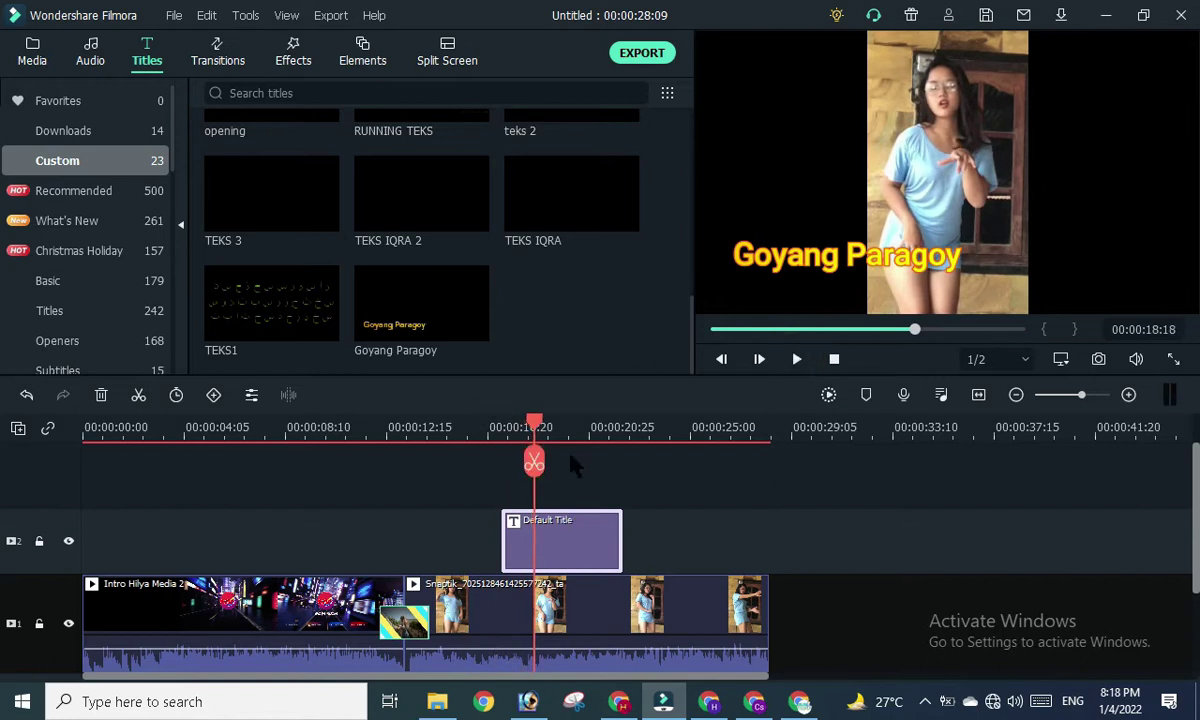
{"action": "left_click_drag", "start_coordinate": [536, 425], "coordinate": [456, 425]}
{"action": "scroll", "coordinate": [553, 483], "scroll_direction": "down", "scroll_amount": 2}
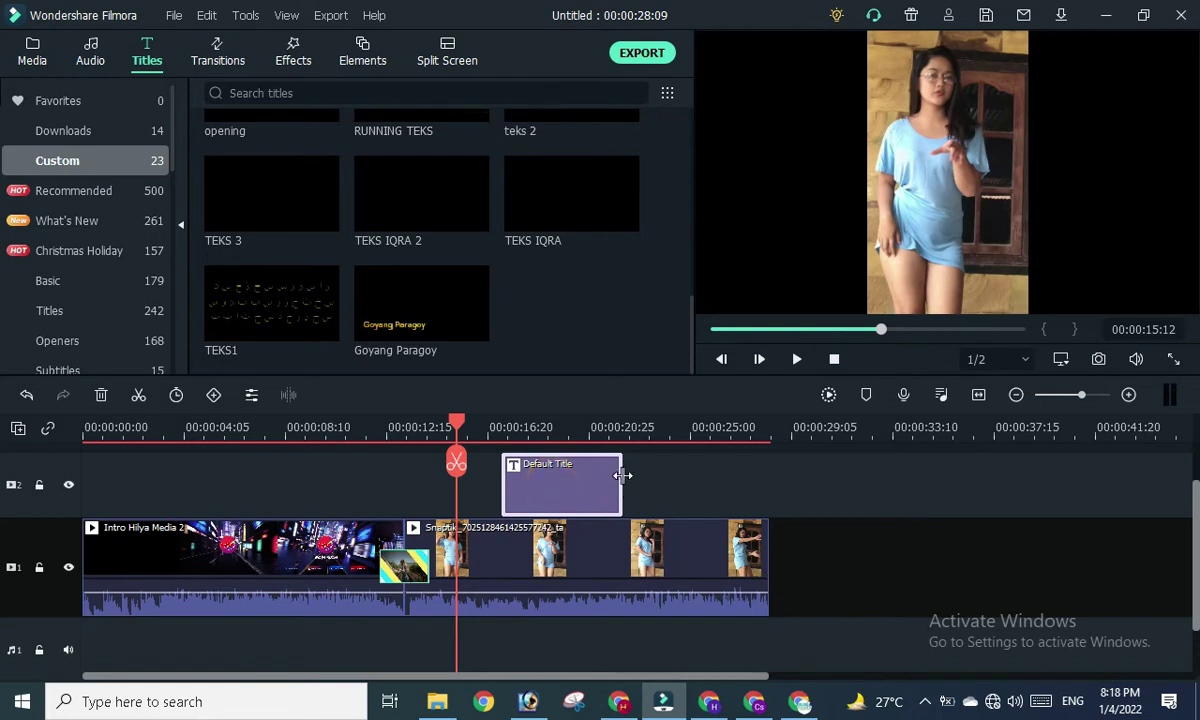
Lengthen the Default Title clip to 8 seconds and play the timeline back to check it.
{"action": "left_click_drag", "start_coordinate": [621, 476], "coordinate": [772, 474]}
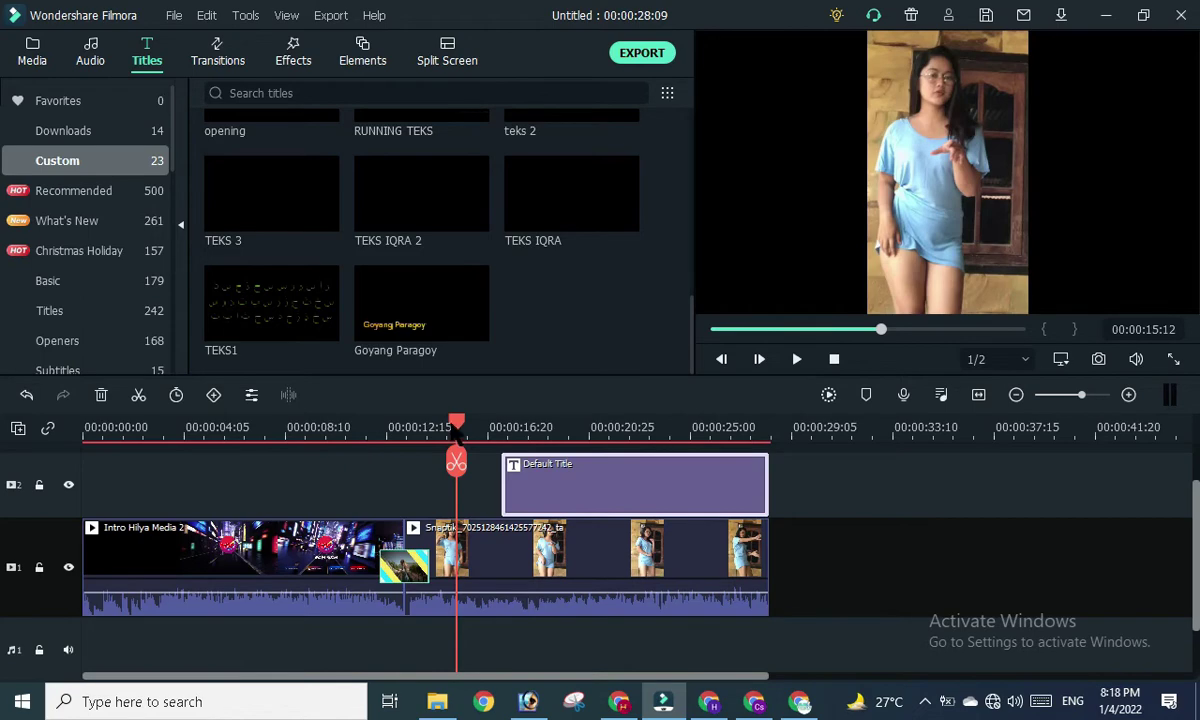
{"action": "left_click_drag", "start_coordinate": [456, 427], "coordinate": [368, 427]}
{"action": "left_click", "coordinate": [797, 359]}
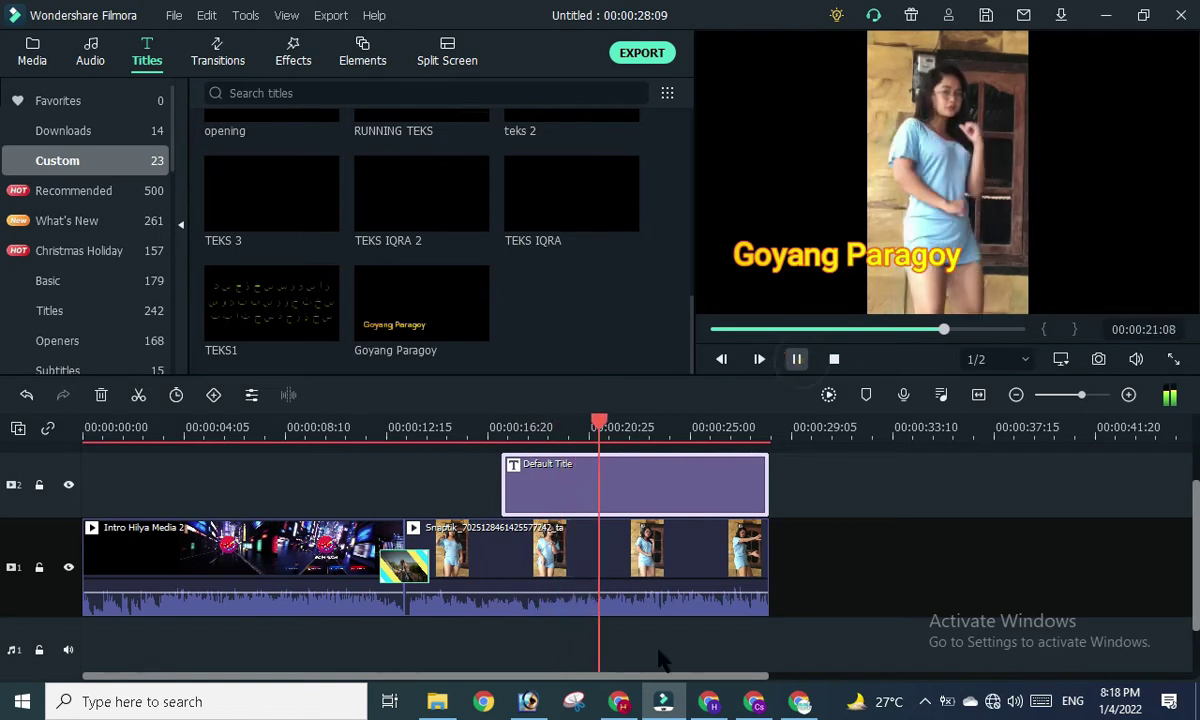
{"action": "key", "text": "space"}
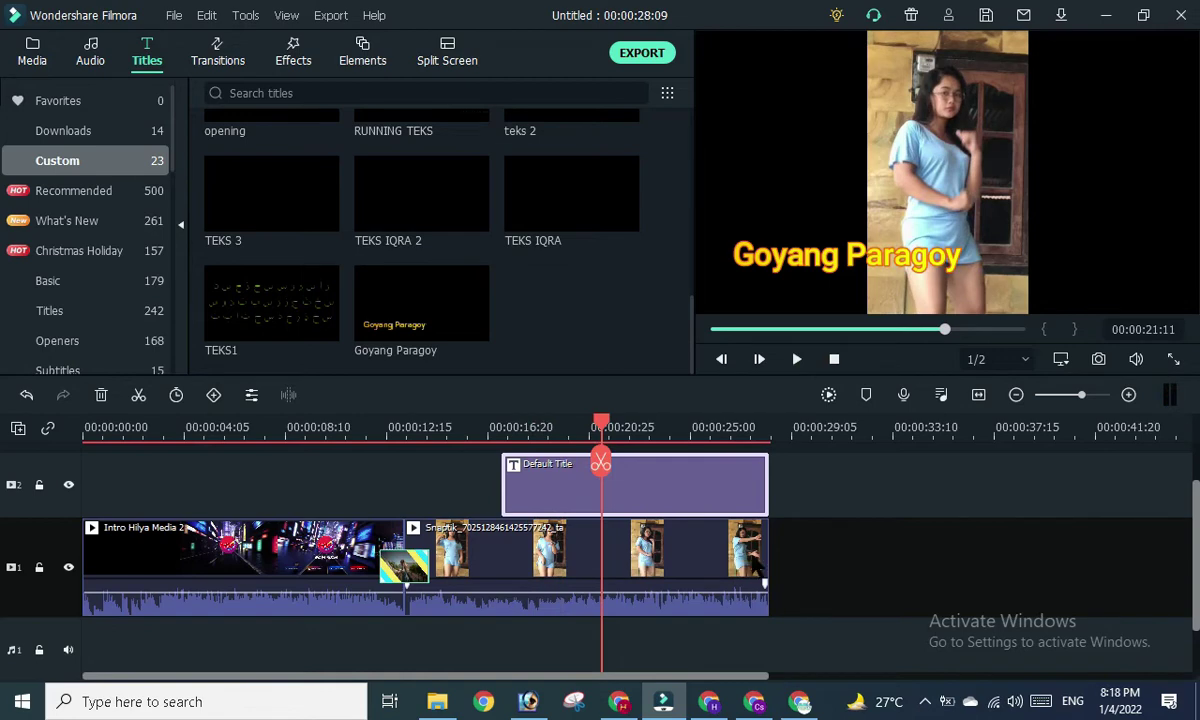
Move the Default Title clip to start at 00:00:14:01 and stretch it to the video's end at 00:00:28:09.
{"action": "left_click", "coordinate": [662, 526]}
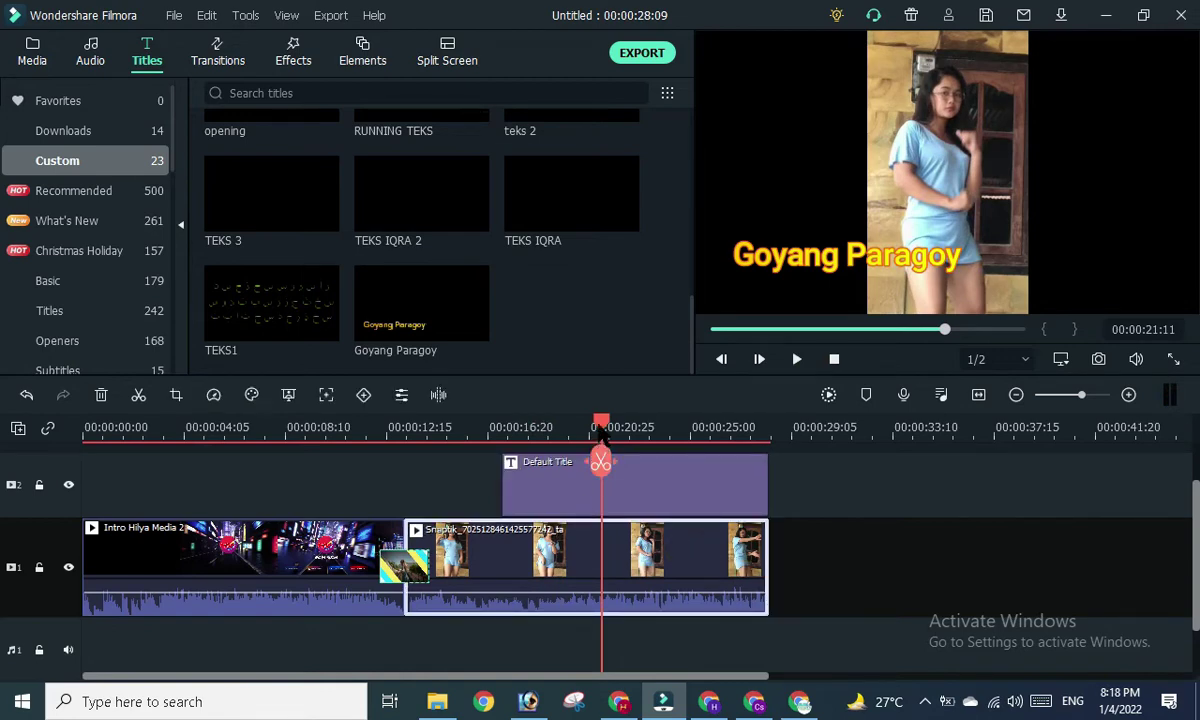
{"action": "left_click_drag", "start_coordinate": [601, 430], "coordinate": [422, 430]}
{"action": "left_click", "coordinate": [635, 494]}
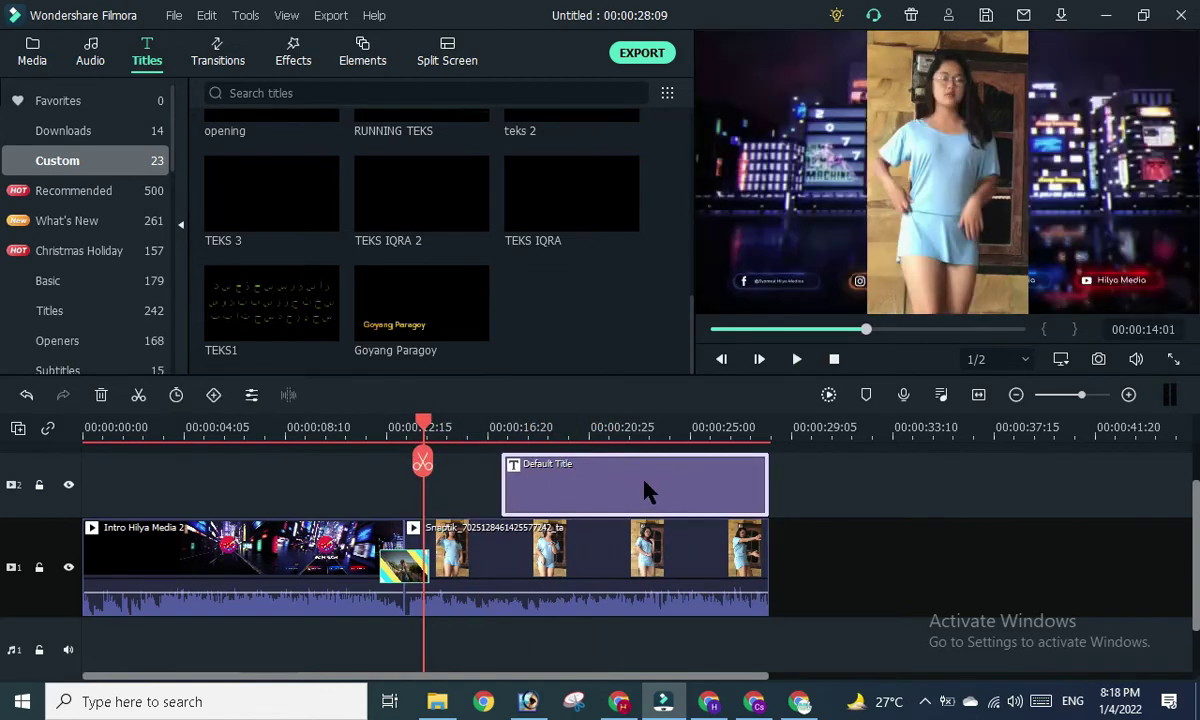
{"action": "left_click_drag", "start_coordinate": [645, 490], "coordinate": [567, 490]}
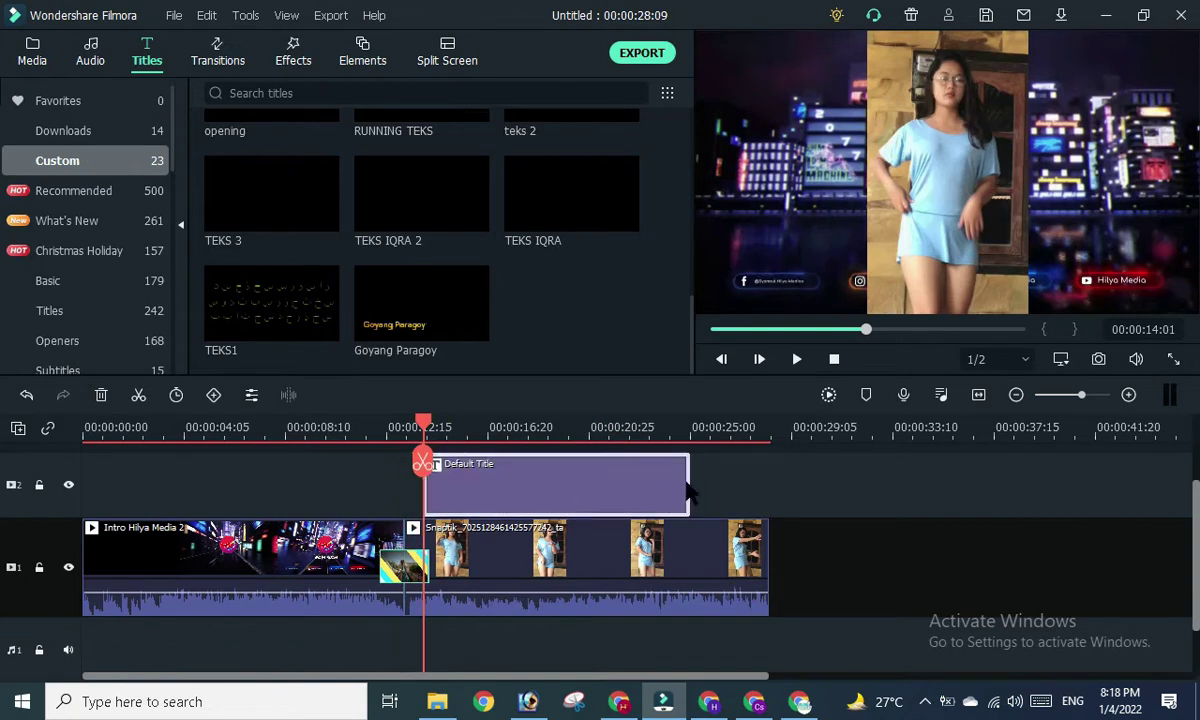
{"action": "left_click_drag", "start_coordinate": [689, 478], "coordinate": [778, 495]}
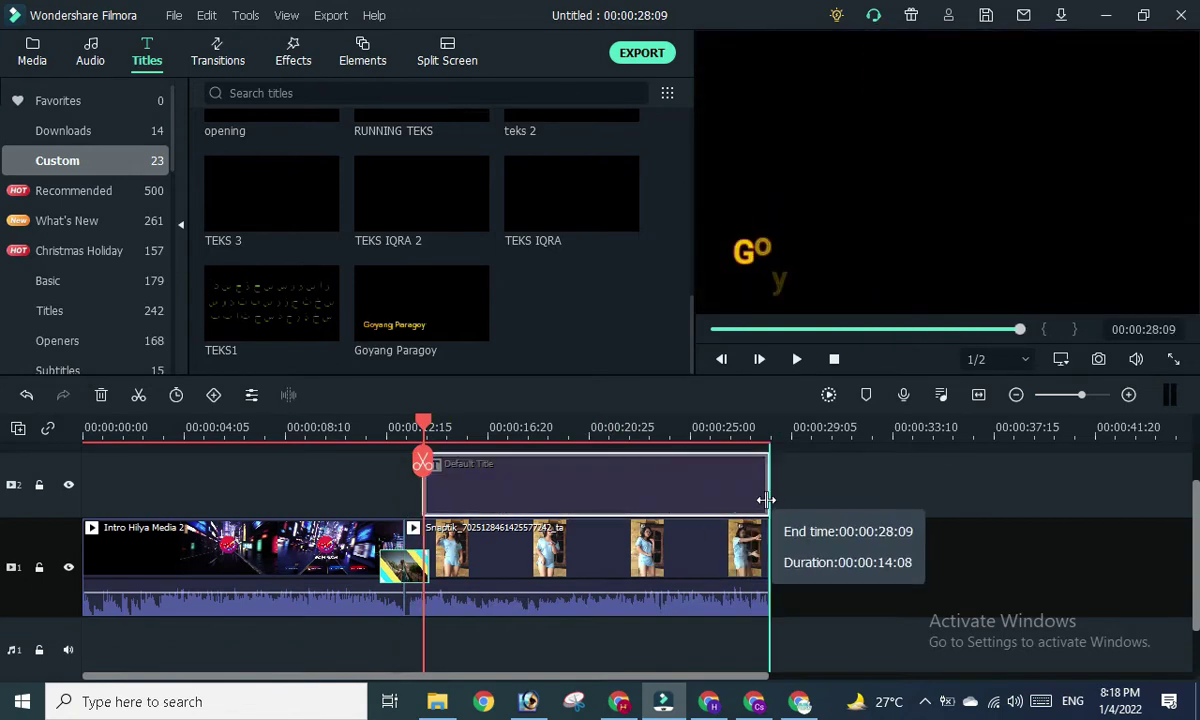
{"action": "left_click_drag", "start_coordinate": [778, 495], "coordinate": [778, 494]}
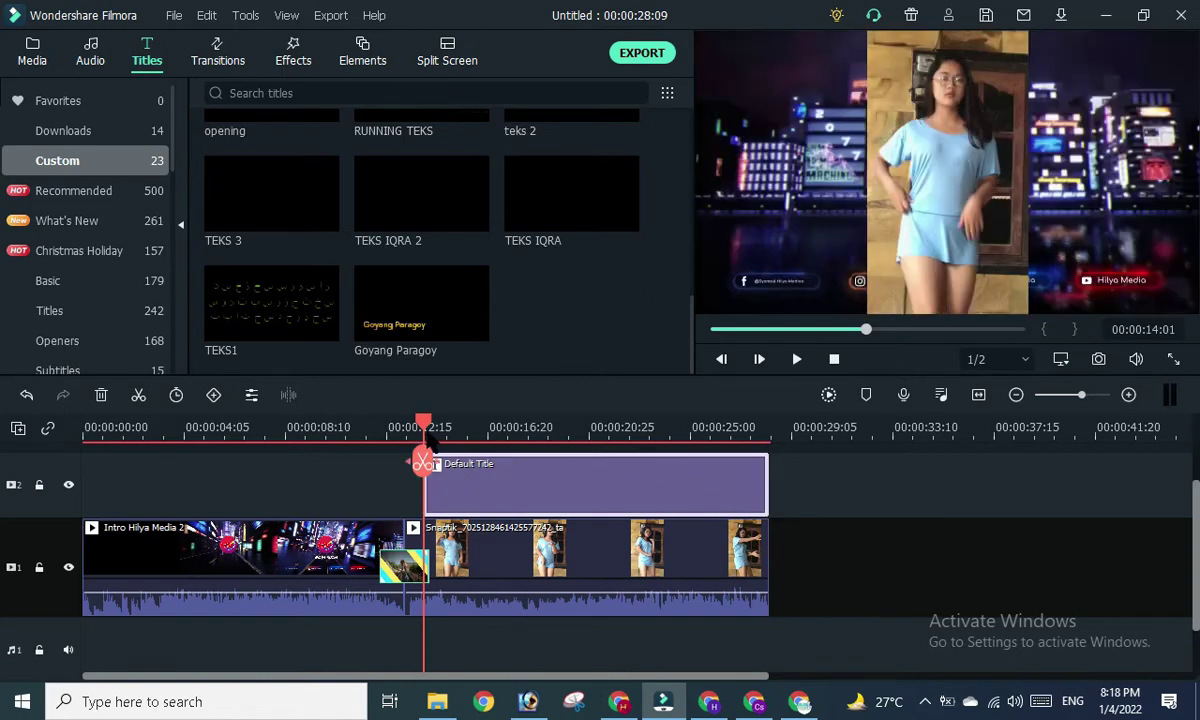
Check the frames around the title's start near 00:00:13:10.
{"action": "left_click", "coordinate": [405, 425]}
{"action": "scroll", "coordinate": [729, 536], "scroll_direction": "up", "scroll_amount": 1}
{"action": "scroll", "coordinate": [720, 530], "scroll_direction": "down", "scroll_amount": 2}
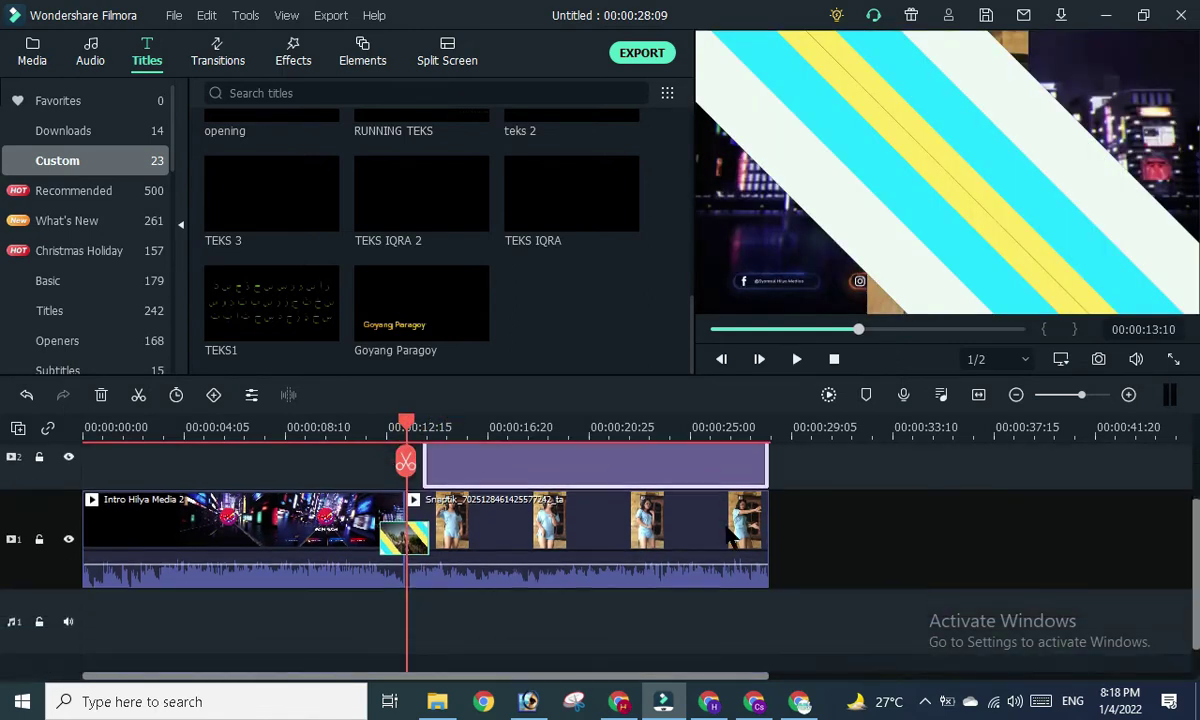
{"action": "scroll", "coordinate": [713, 528], "scroll_direction": "up", "scroll_amount": 2}
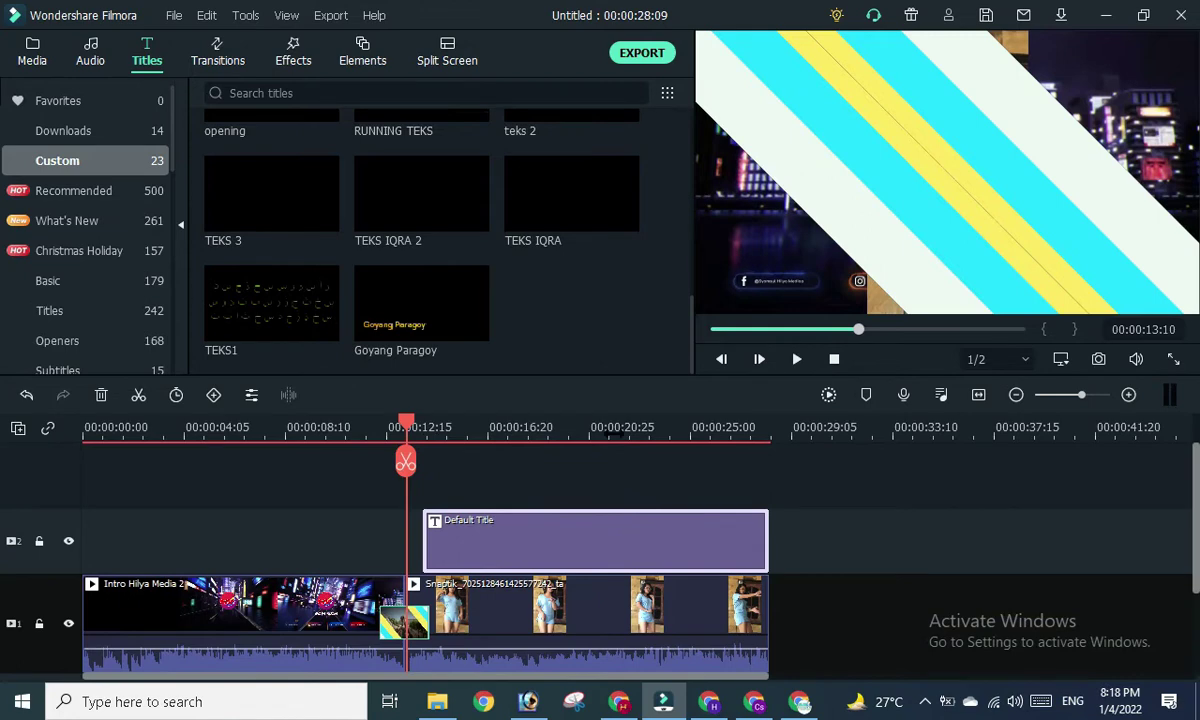
{"action": "scroll", "coordinate": [622, 440], "scroll_direction": "down", "scroll_amount": 2}
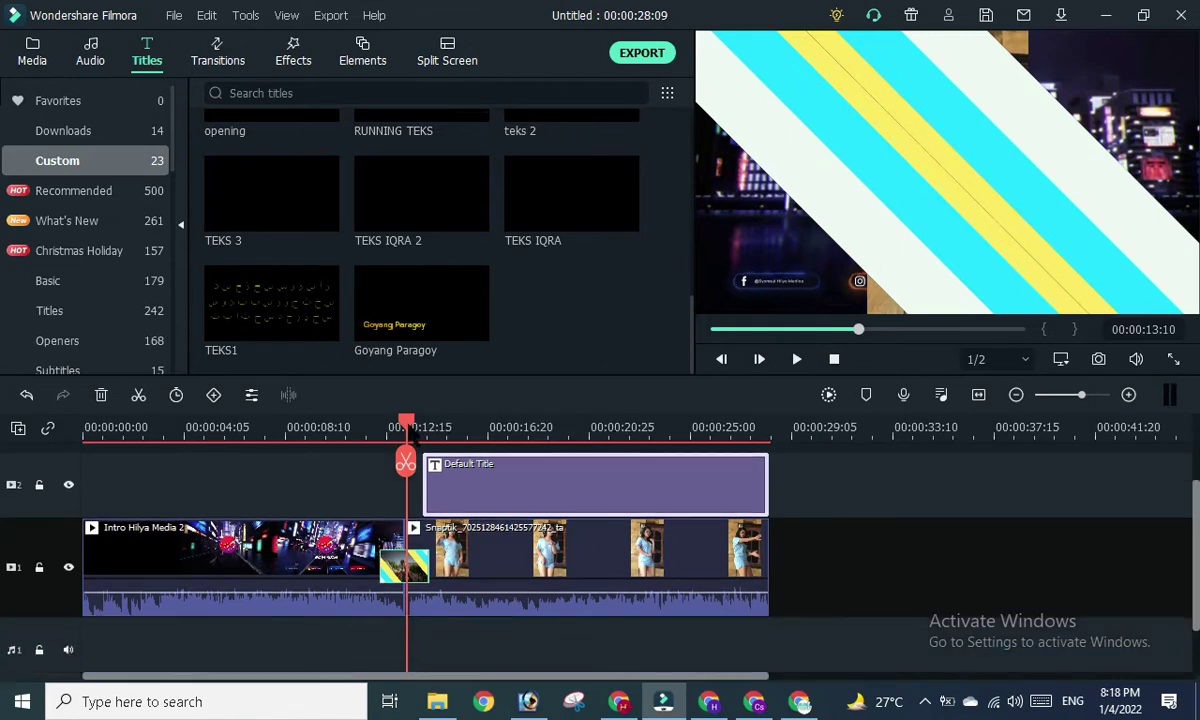
{"action": "left_click_drag", "start_coordinate": [409, 428], "coordinate": [409, 428]}
Scrub the playhead just into the dance clip to preview the title.
{"action": "left_click", "coordinate": [694, 562]}
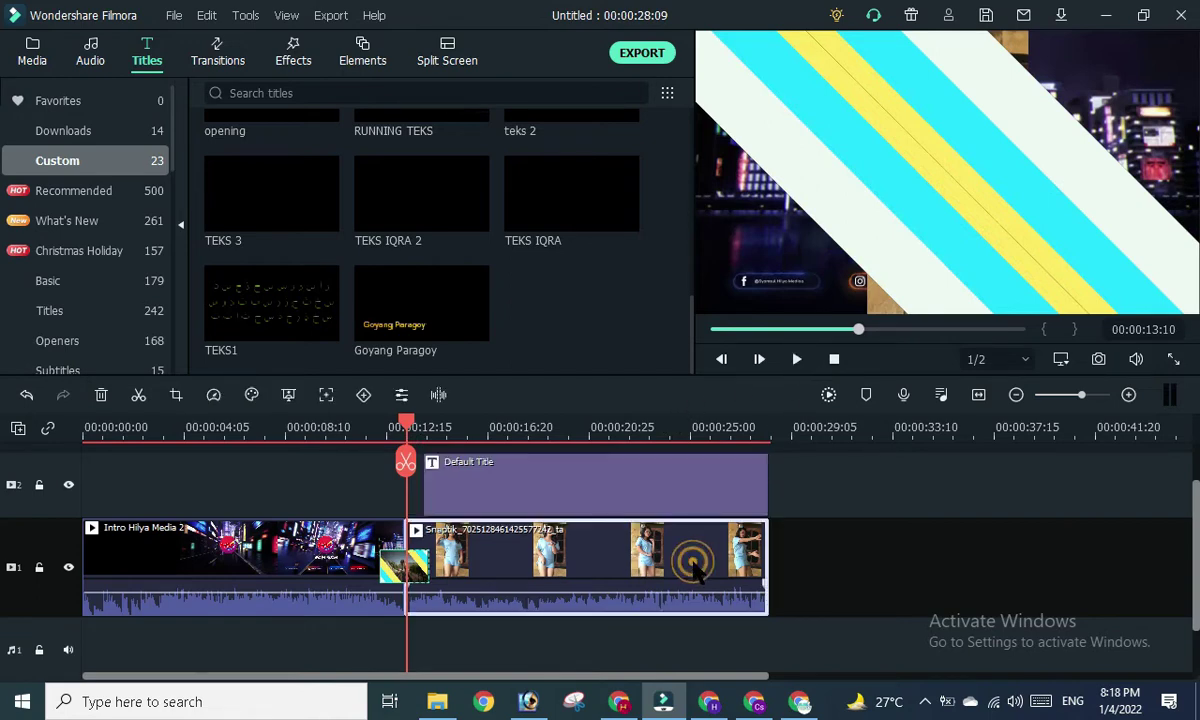
{"action": "left_click", "coordinate": [414, 428]}
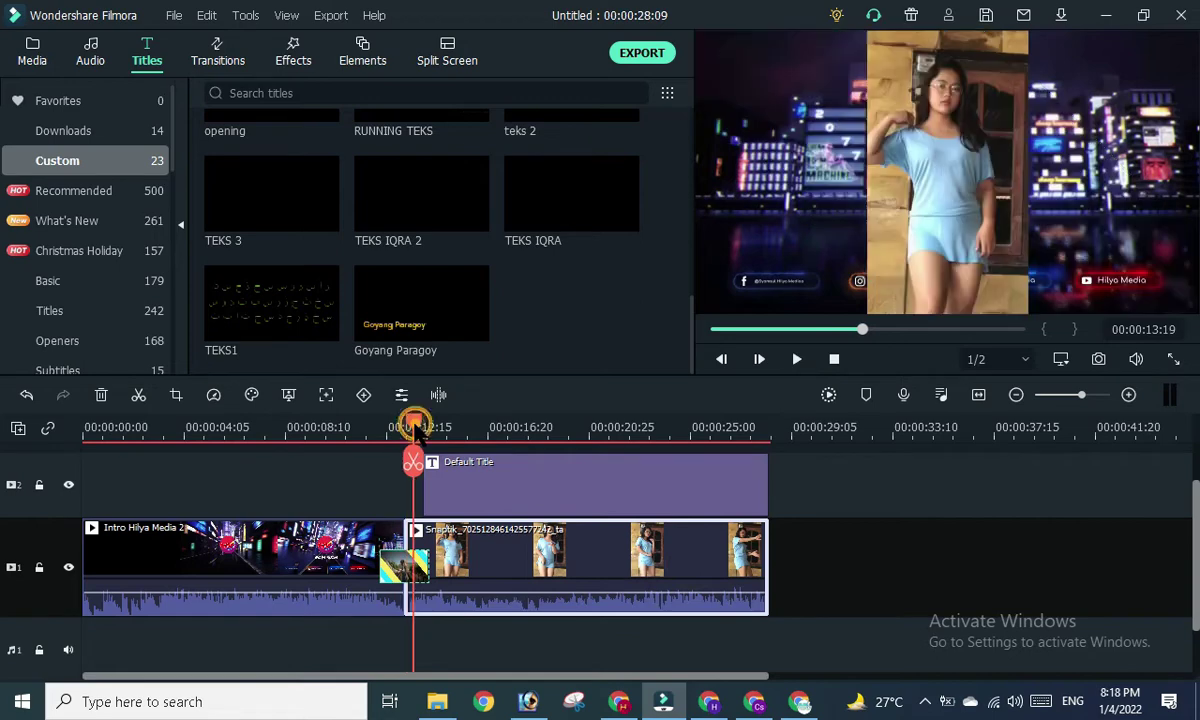
{"action": "left_click", "coordinate": [612, 553]}
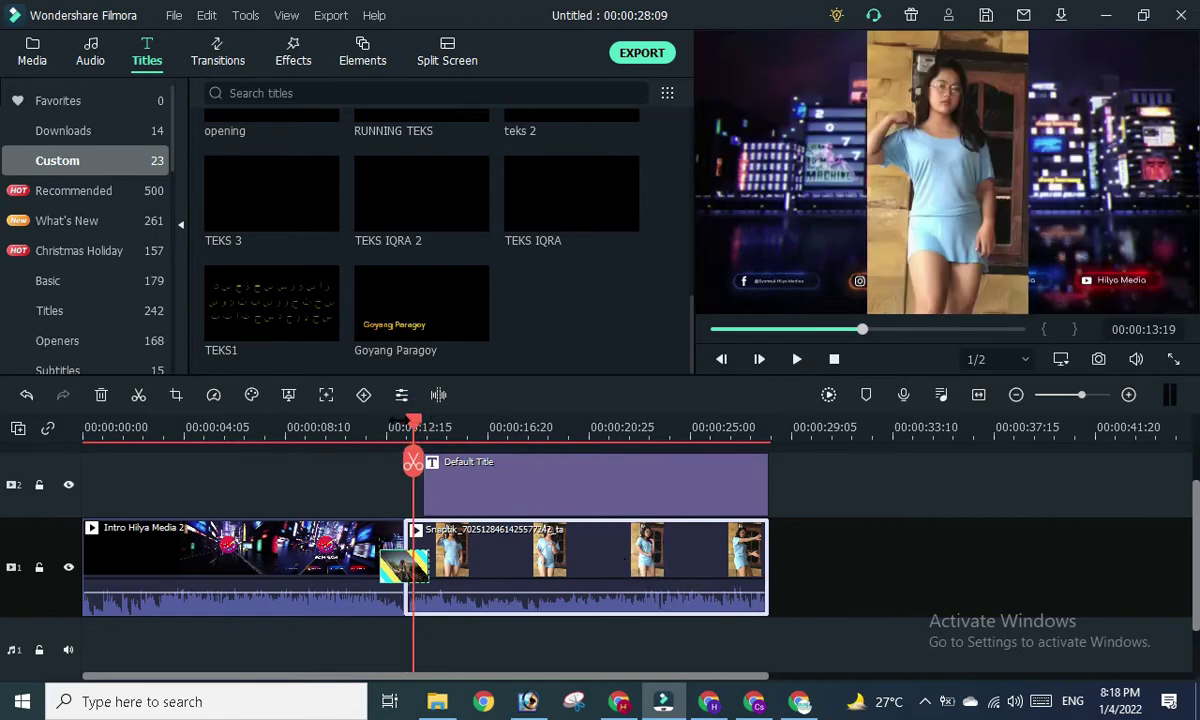
{"action": "left_click_drag", "start_coordinate": [414, 420], "coordinate": [456, 420]}
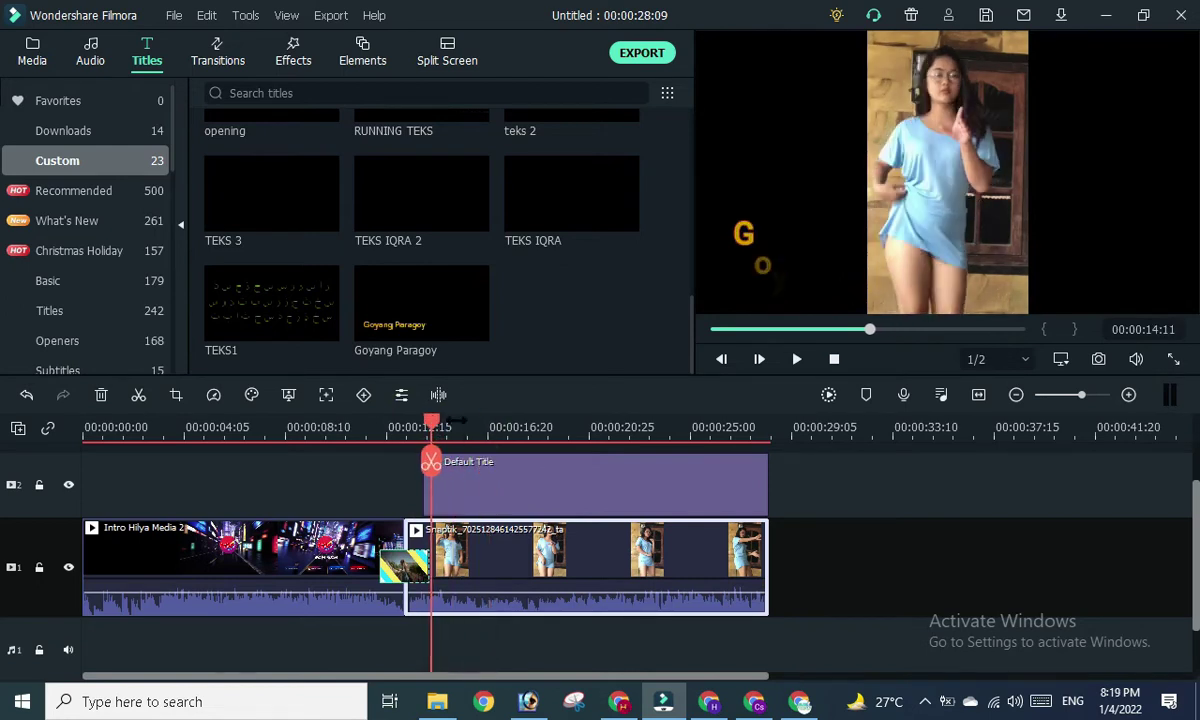
Trim the Default Title clip to about four seconds and park the playhead at 00:00:20:04.
{"action": "left_click", "coordinate": [551, 481]}
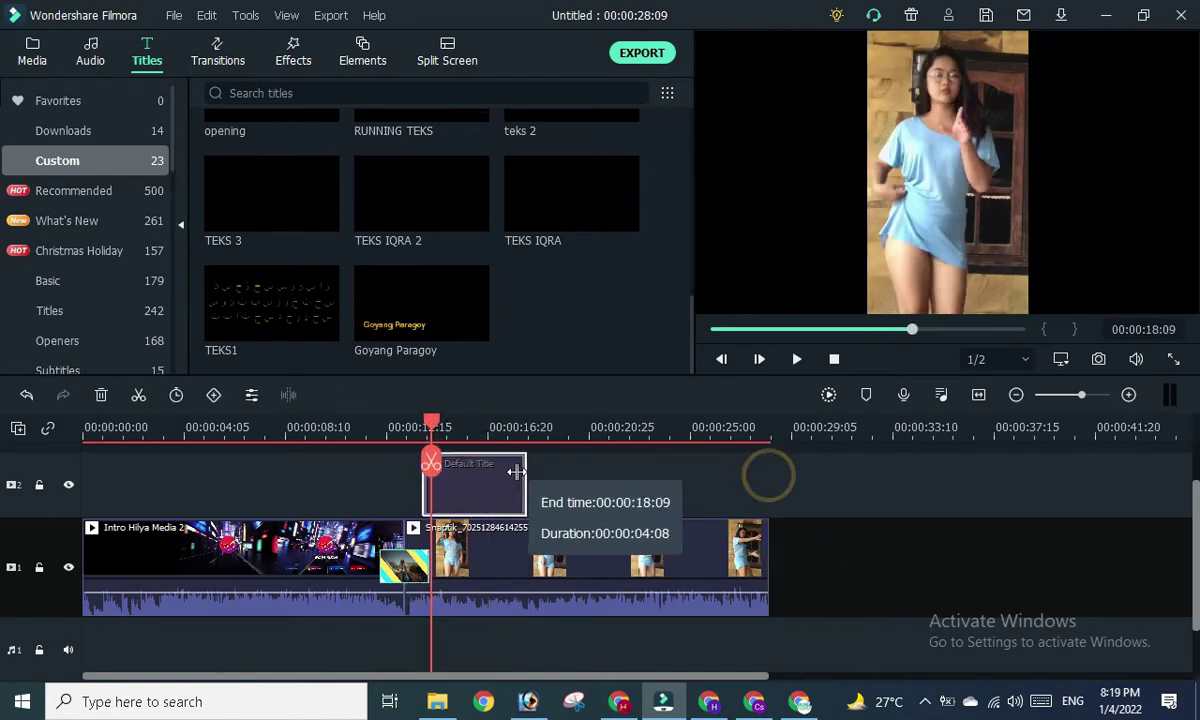
{"action": "left_click_drag", "start_coordinate": [768, 475], "coordinate": [509, 475]}
{"action": "left_click", "coordinate": [643, 430]}
{"action": "mouse_move", "coordinate": [646, 430]}
{"action": "left_mouse_down"}
{"action": "mouse_move", "coordinate": [710, 428]}
{"action": "mouse_move", "coordinate": [636, 428]}
{"action": "left_mouse_up"}
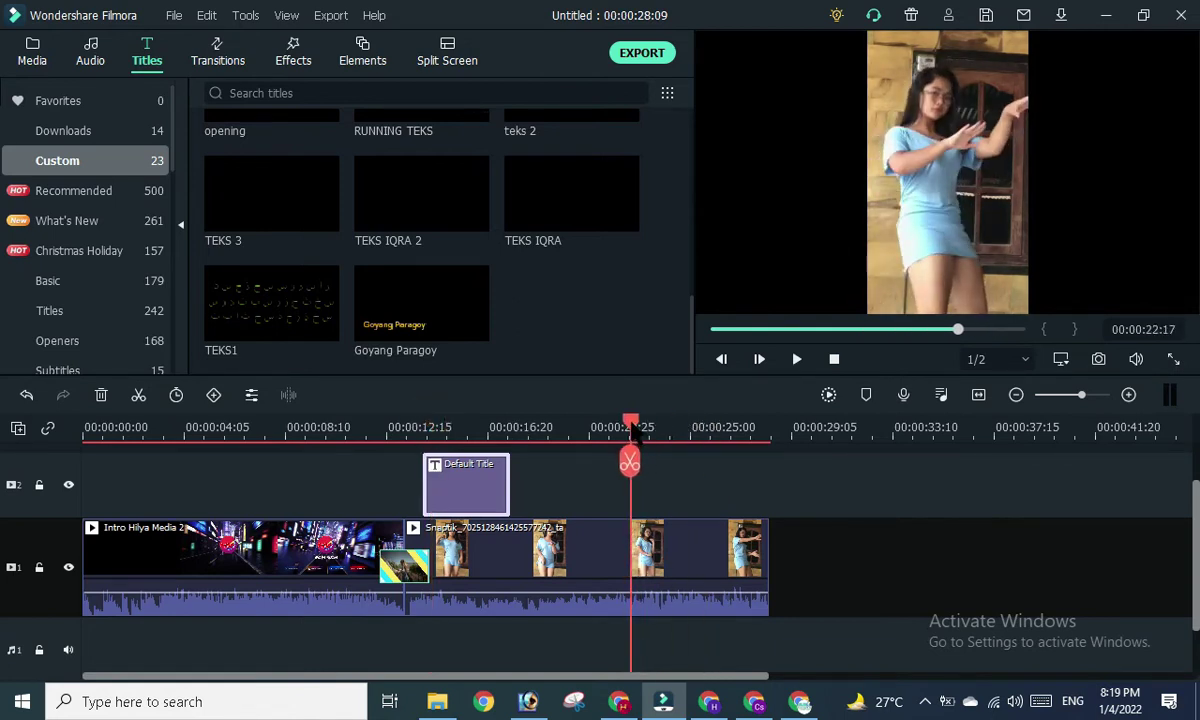
{"action": "left_click_drag", "start_coordinate": [634, 428], "coordinate": [571, 428]}
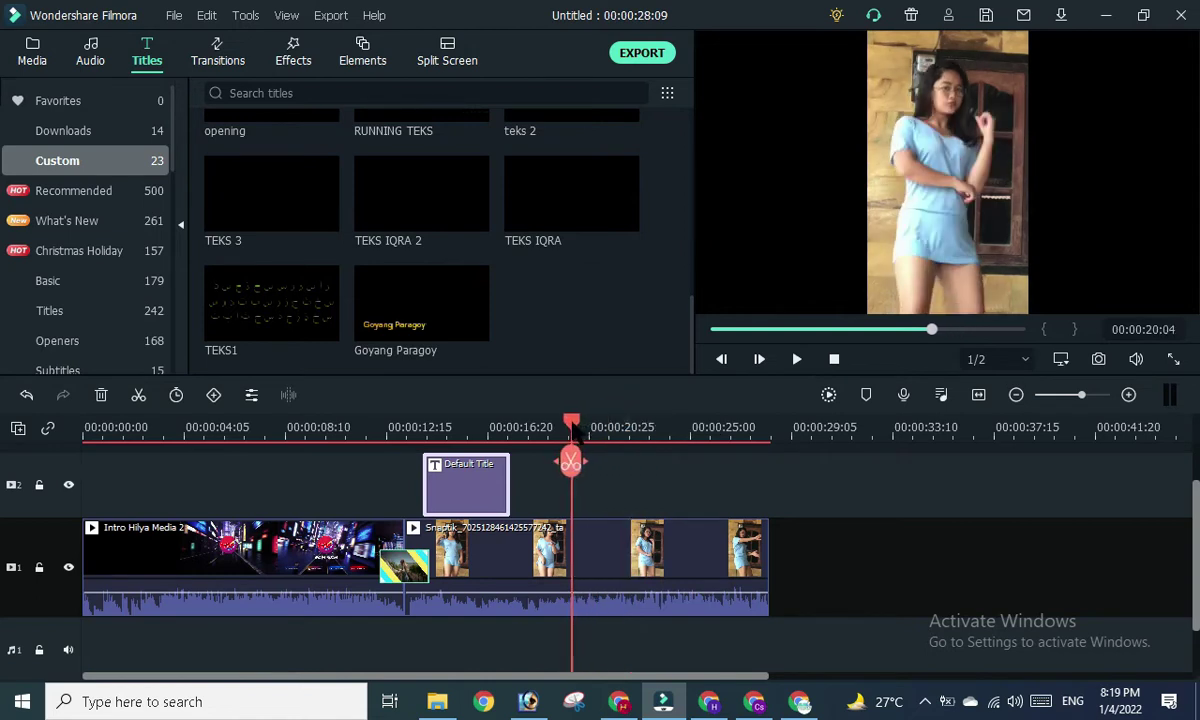
Split the dance clip at 00:00:20:04 and again a few seconds later at 00:00:23:03.
{"action": "left_click", "coordinate": [571, 466]}
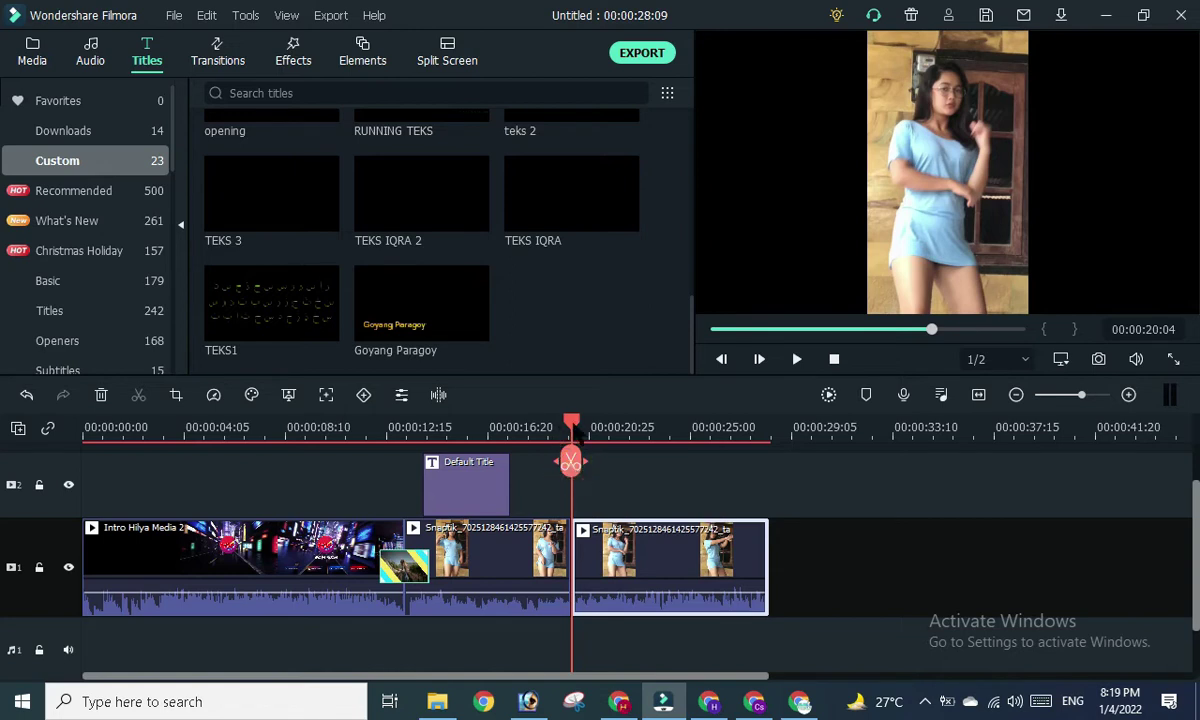
{"action": "mouse_move", "coordinate": [576, 430]}
{"action": "left_mouse_down"}
{"action": "mouse_move", "coordinate": [692, 425]}
{"action": "mouse_move", "coordinate": [645, 418]}
{"action": "left_mouse_up"}
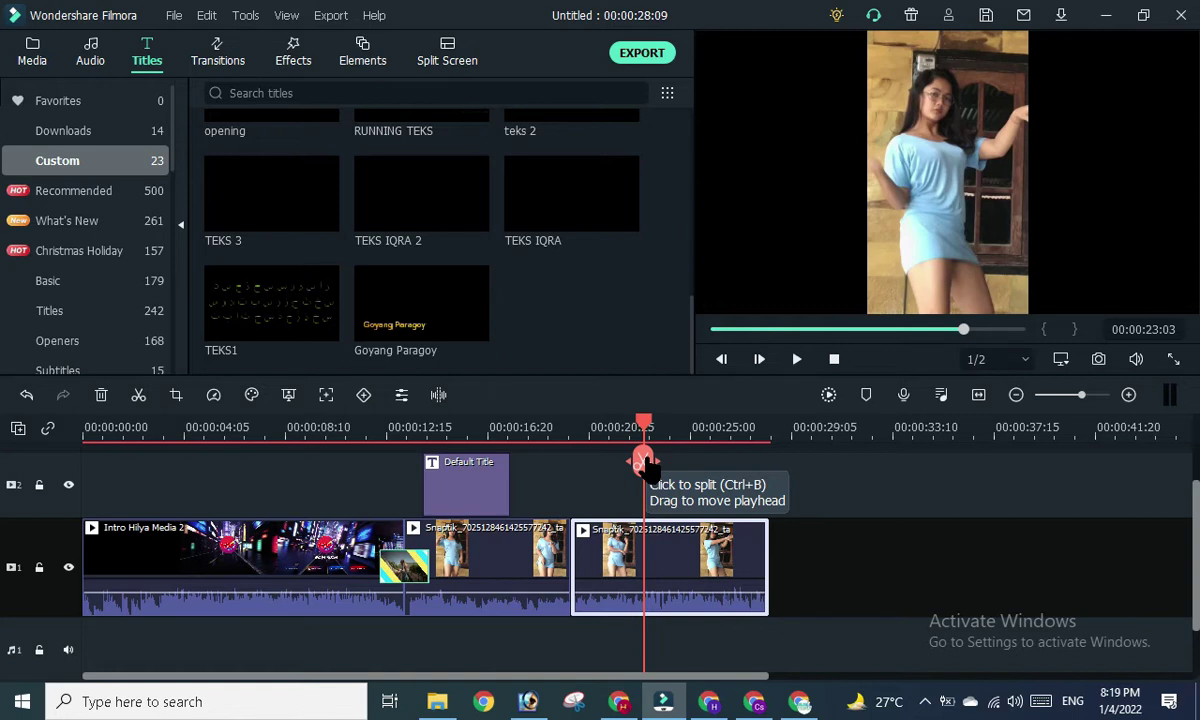
{"action": "left_click", "coordinate": [643, 462]}
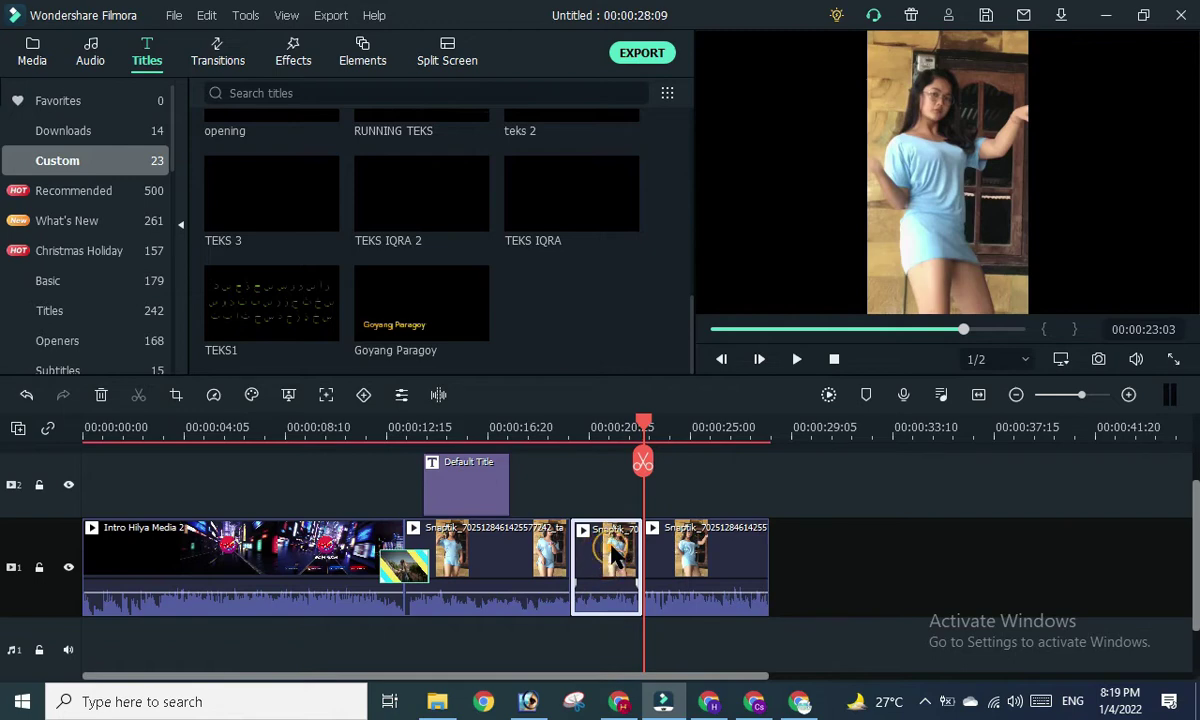
Open the short middle piece's Crop and Zoom settings.
{"action": "double_click", "coordinate": [606, 565]}
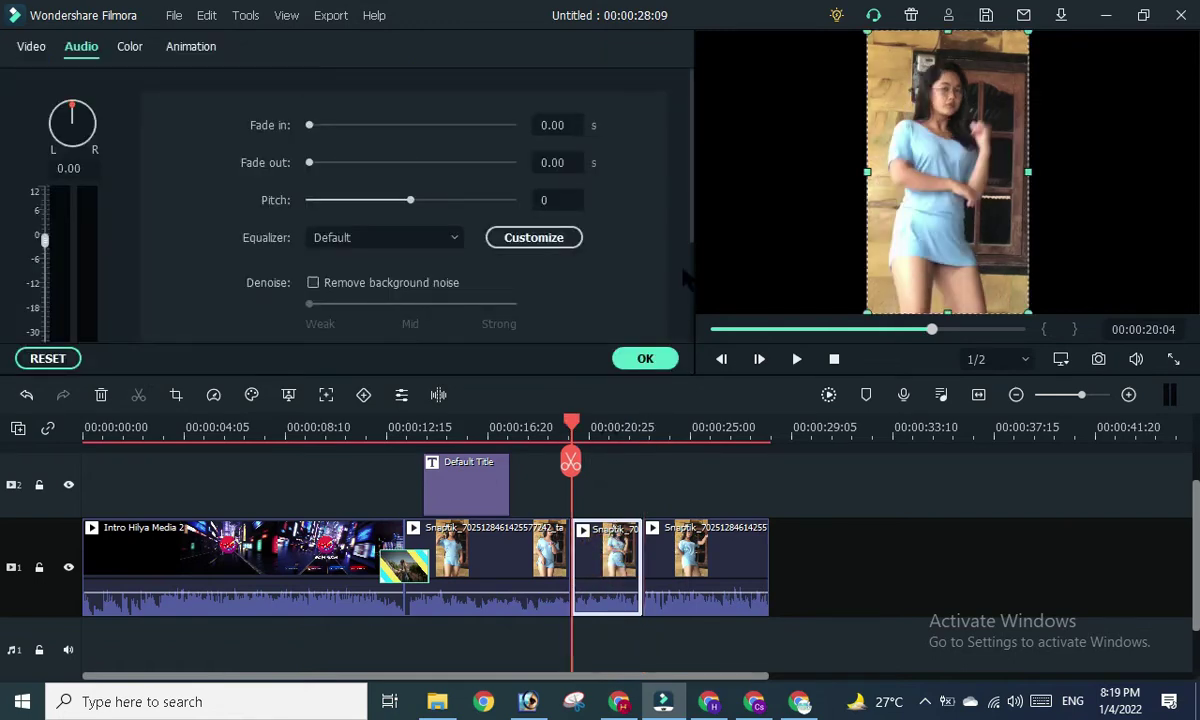
{"action": "left_click", "coordinate": [650, 357]}
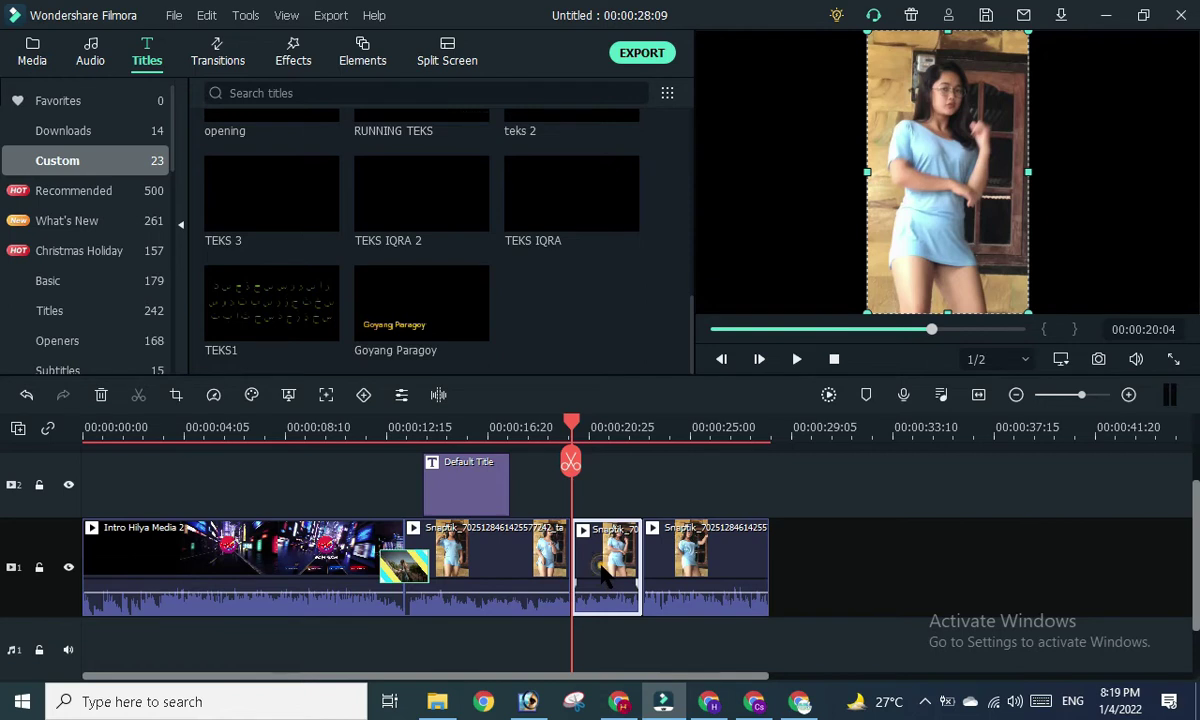
{"action": "left_click", "coordinate": [604, 568]}
{"action": "key", "text": "alt+c"}
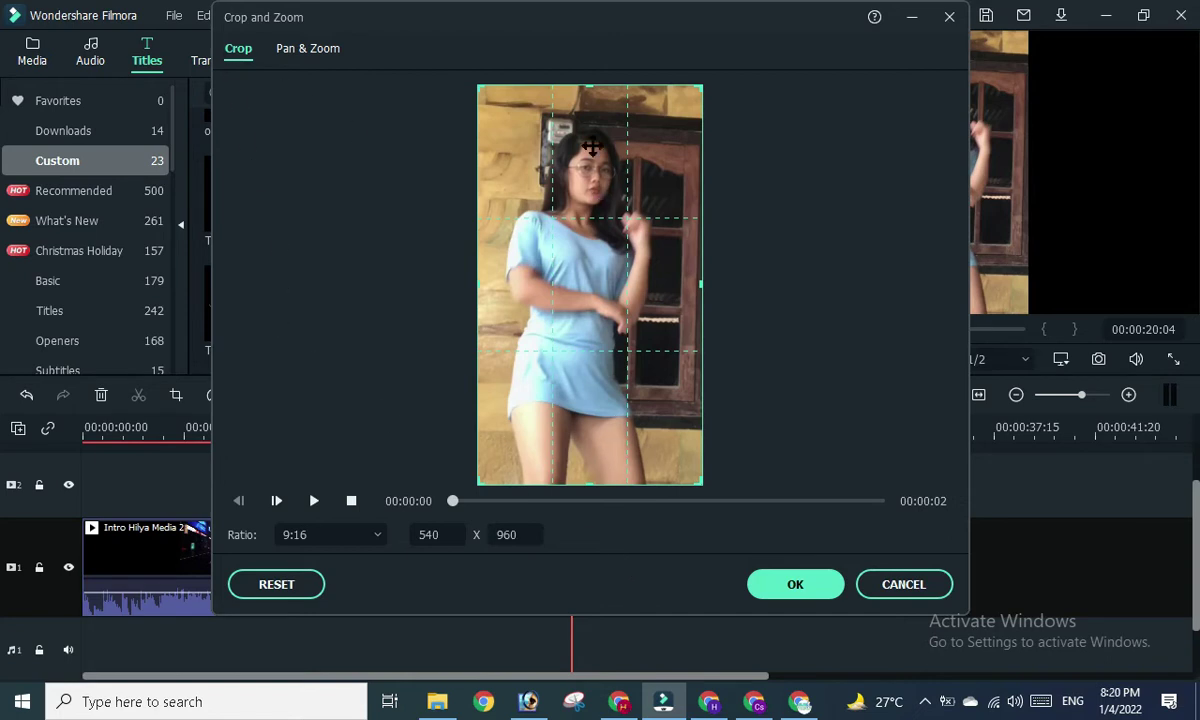
Resize the middle clip's crop box to 522 x 928 at 9:16.
{"action": "left_click_drag", "start_coordinate": [588, 92], "coordinate": [601, 116]}
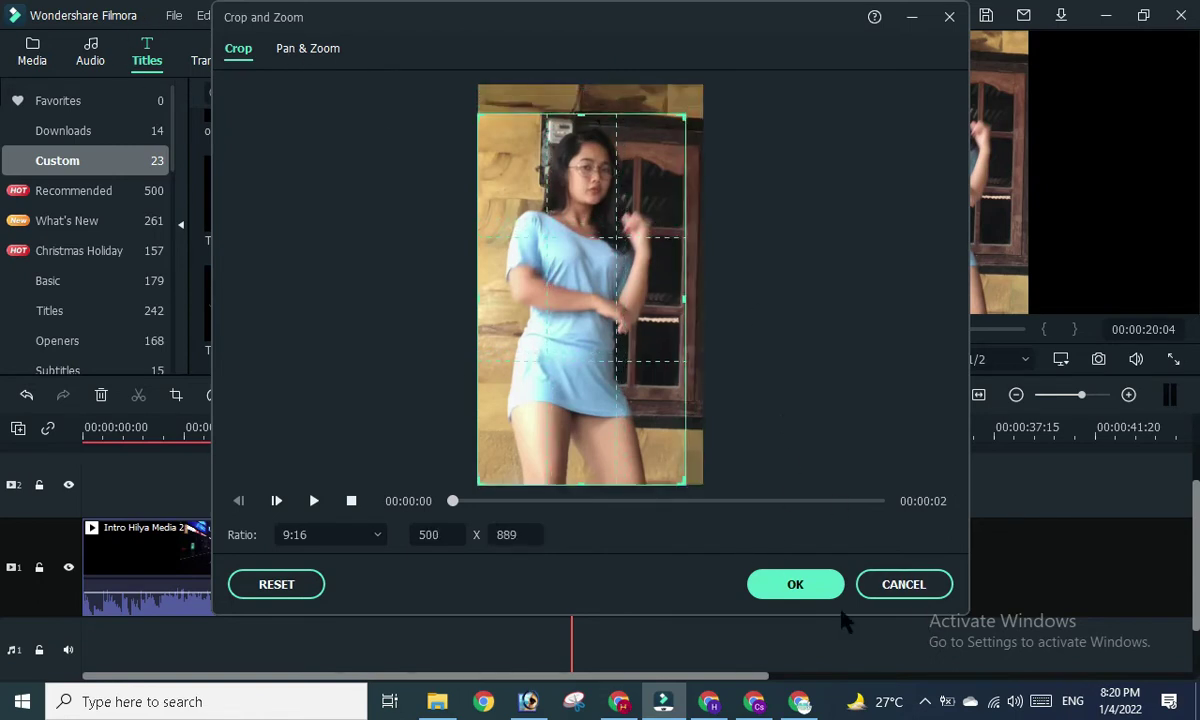
{"action": "left_click", "coordinate": [793, 585]}
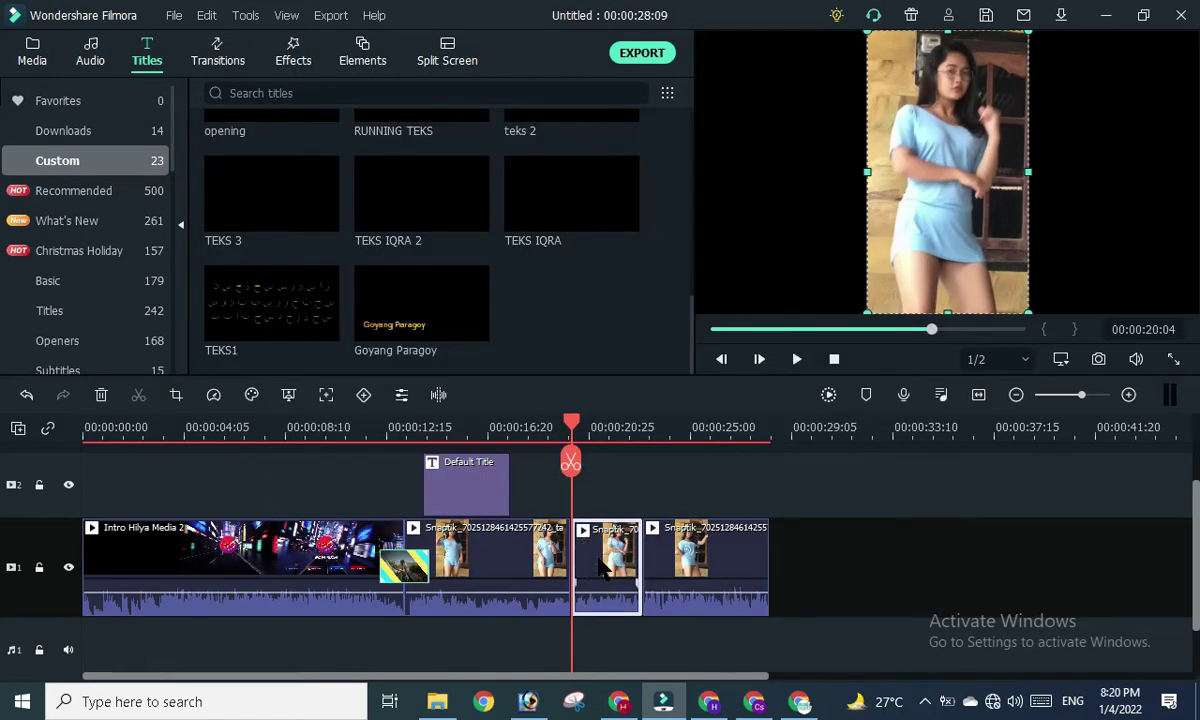
{"action": "key", "text": "super"}
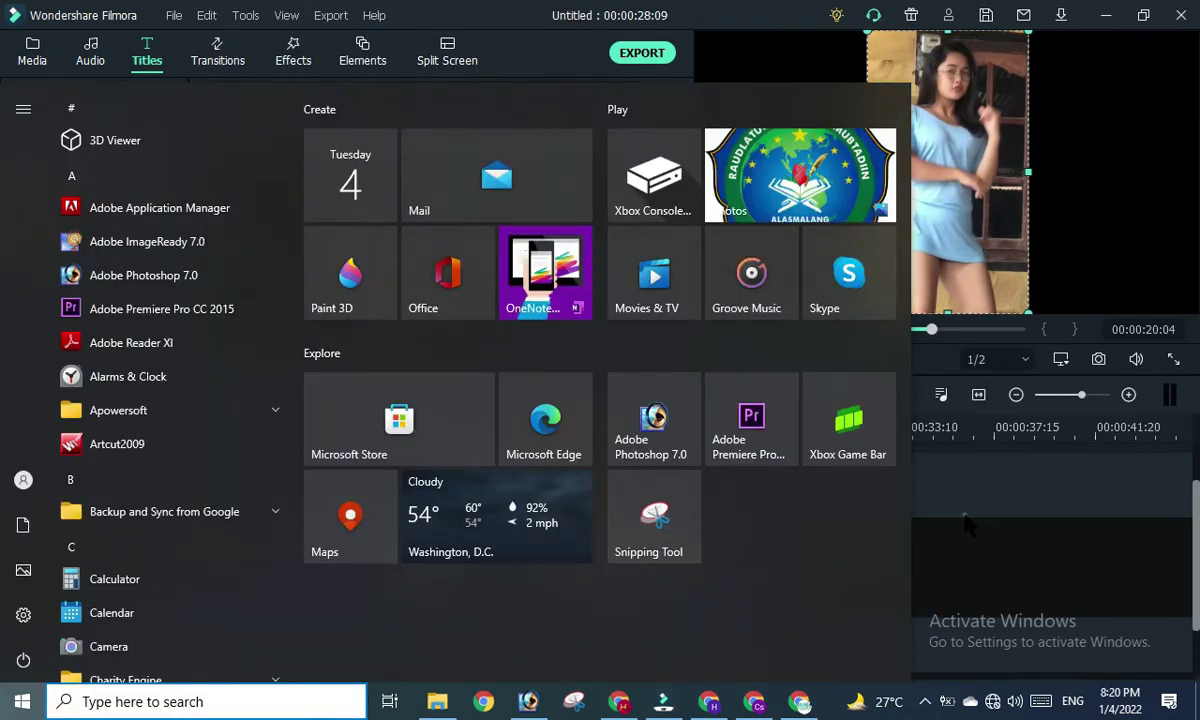
{"action": "left_click", "coordinate": [968, 525]}
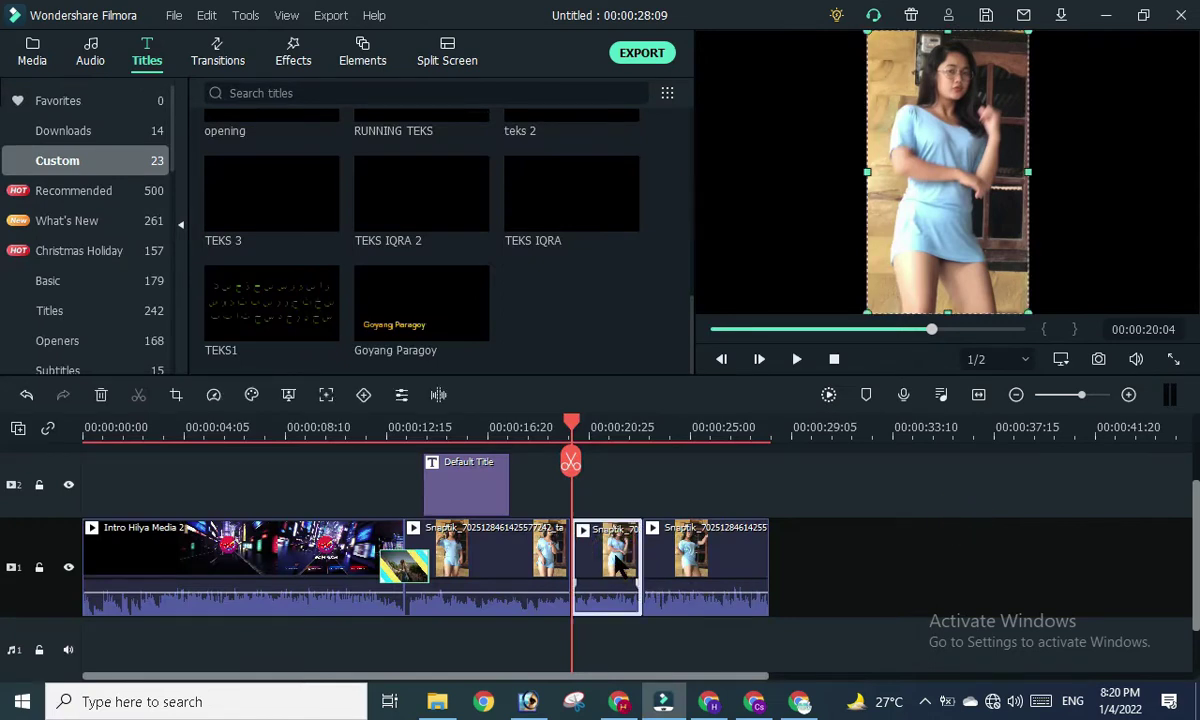
{"action": "key", "text": "alt+c"}
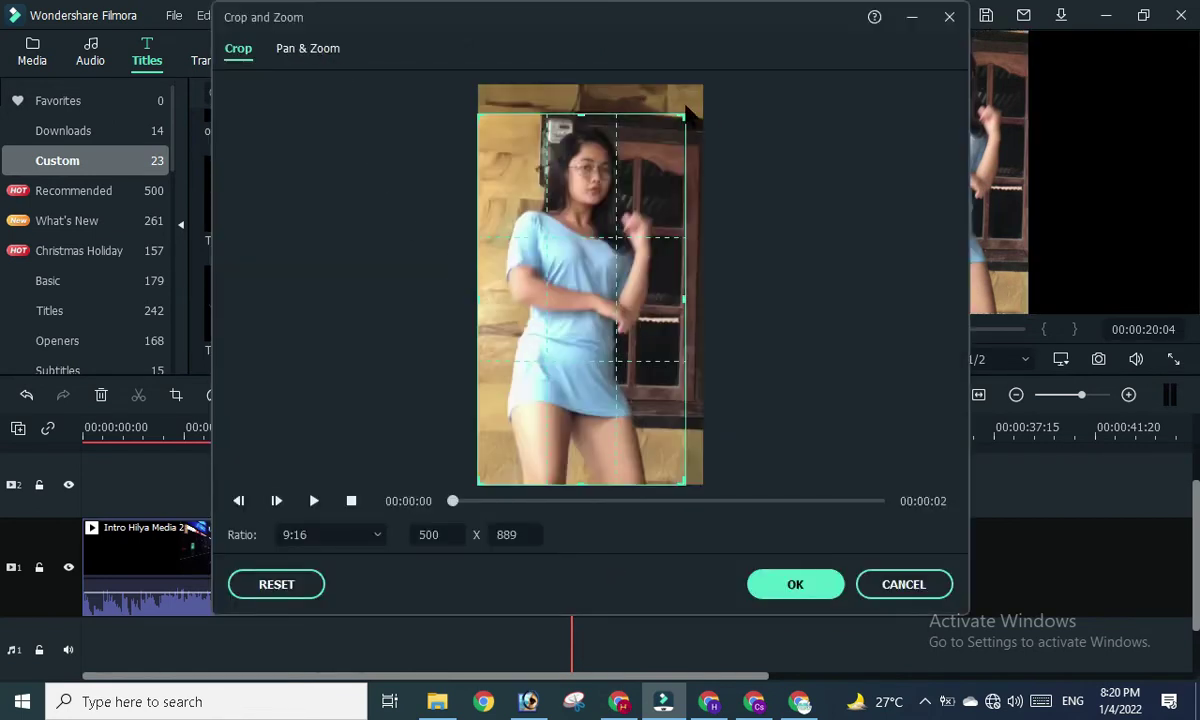
{"action": "left_click_drag", "start_coordinate": [686, 118], "coordinate": [701, 96]}
{"action": "mouse_move", "coordinate": [602, 212]}
{"action": "left_mouse_down"}
{"action": "mouse_move", "coordinate": [707, 120]}
{"action": "mouse_move", "coordinate": [698, 94]}
{"action": "left_mouse_up"}
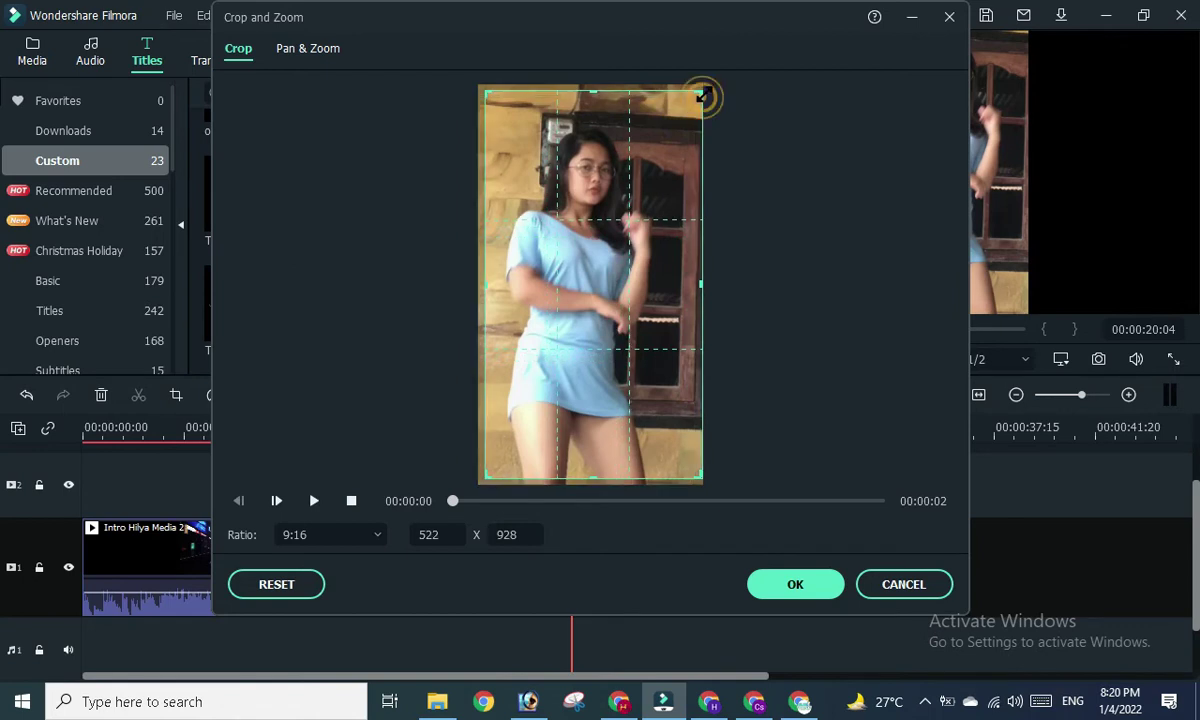
{"action": "left_click", "coordinate": [296, 52]}
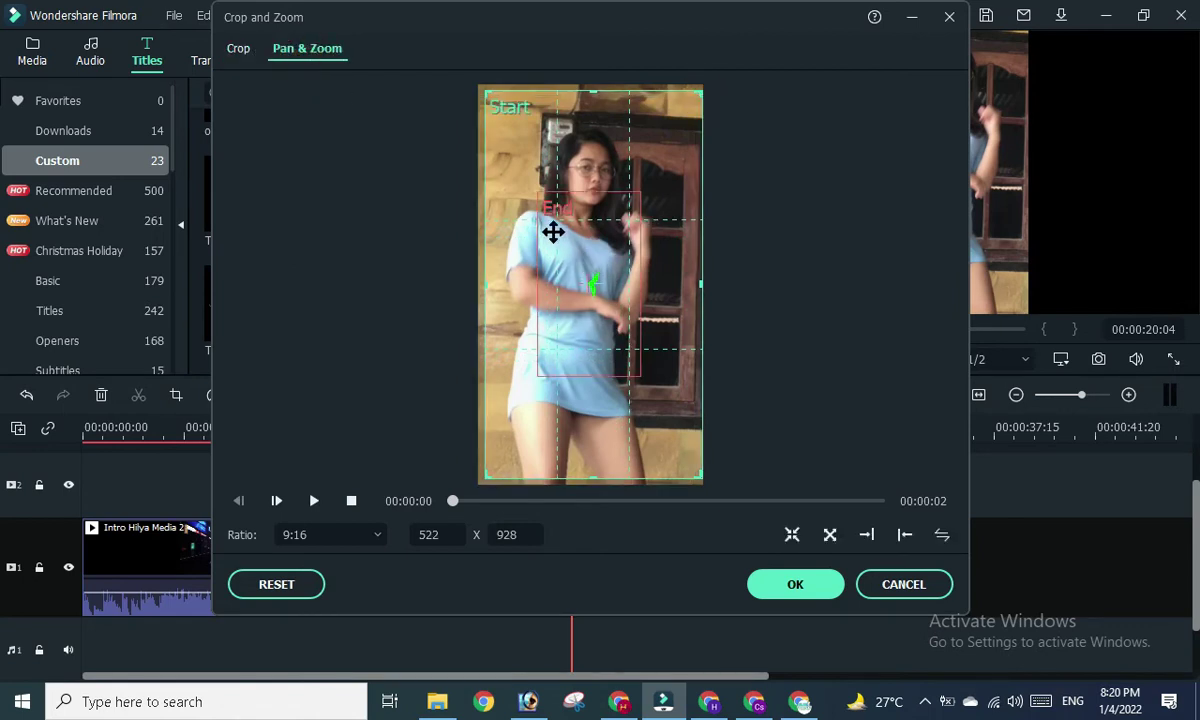
Set the Pan & Zoom Start frame to the whole picture and the End frame over the hips, then preview.
{"action": "left_click_drag", "start_coordinate": [595, 246], "coordinate": [594, 289]}
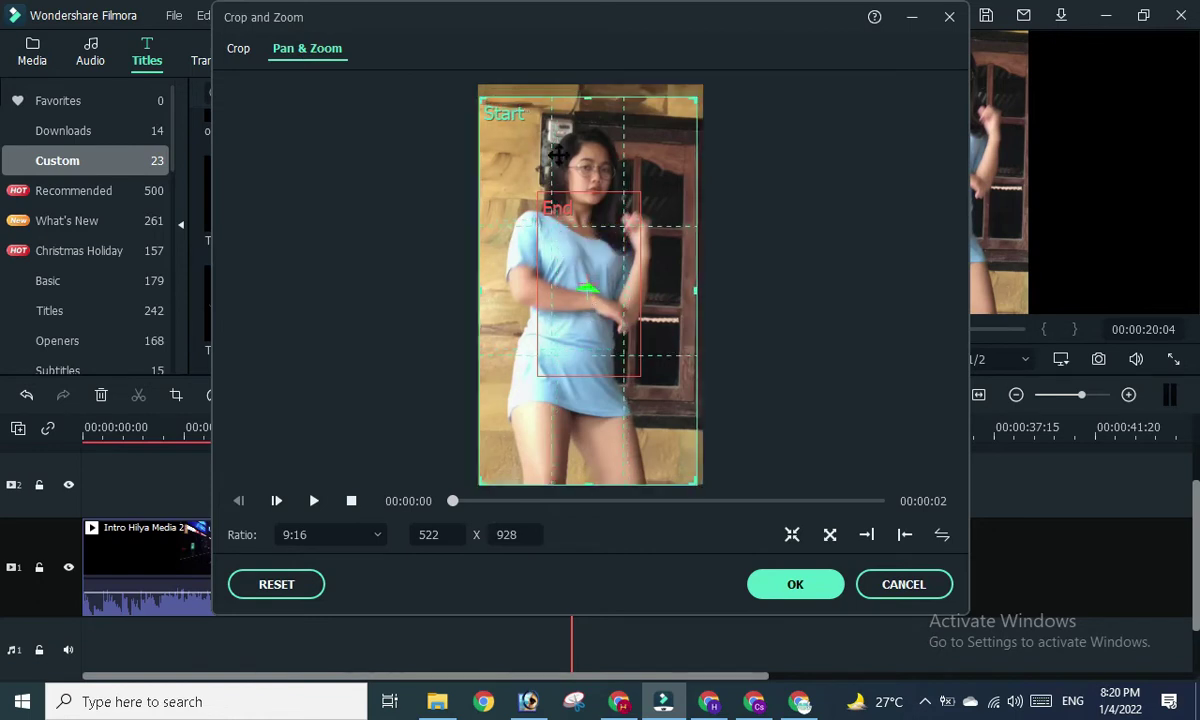
{"action": "left_click_drag", "start_coordinate": [558, 155], "coordinate": [633, 186]}
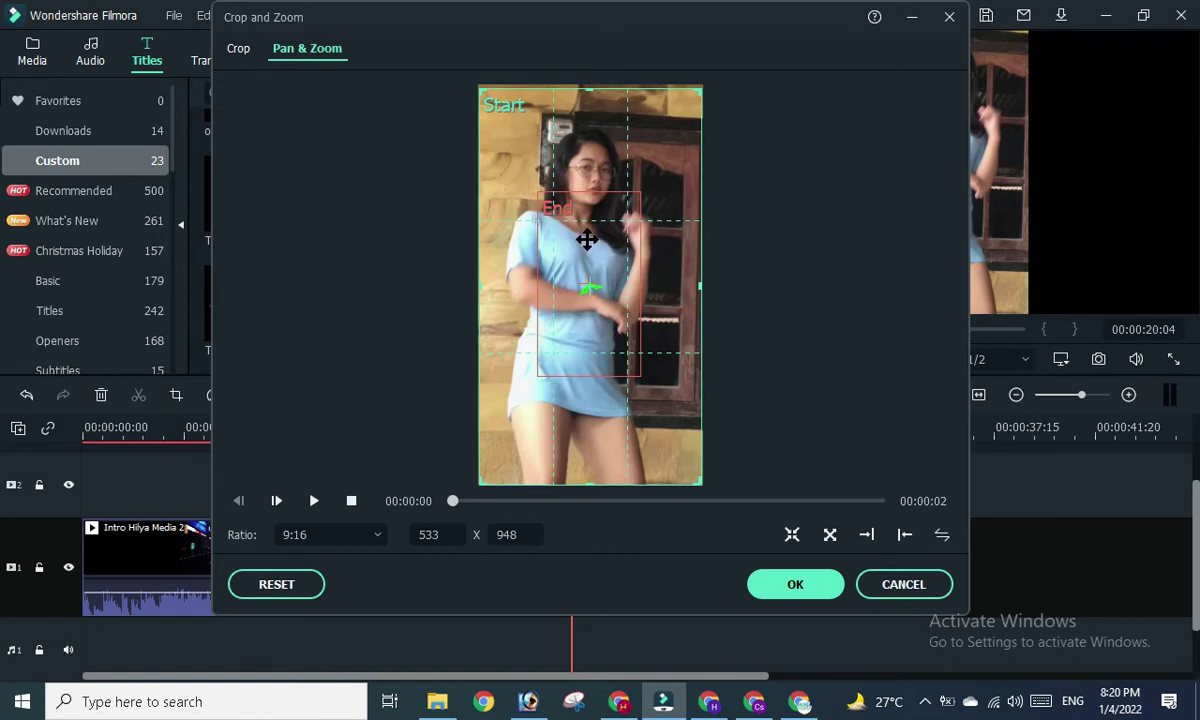
{"action": "left_click", "coordinate": [603, 249]}
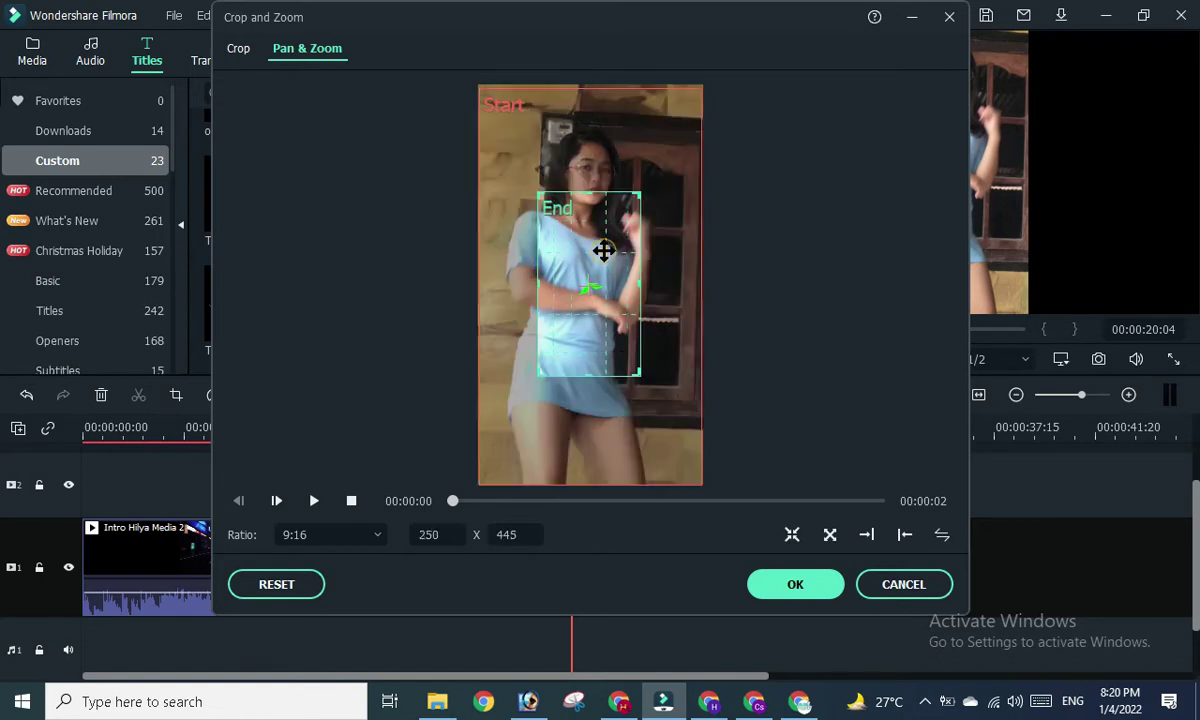
{"action": "mouse_move", "coordinate": [604, 250]}
{"action": "left_mouse_down"}
{"action": "mouse_move", "coordinate": [626, 338]}
{"action": "mouse_move", "coordinate": [650, 238]}
{"action": "mouse_move", "coordinate": [587, 312]}
{"action": "left_mouse_up"}
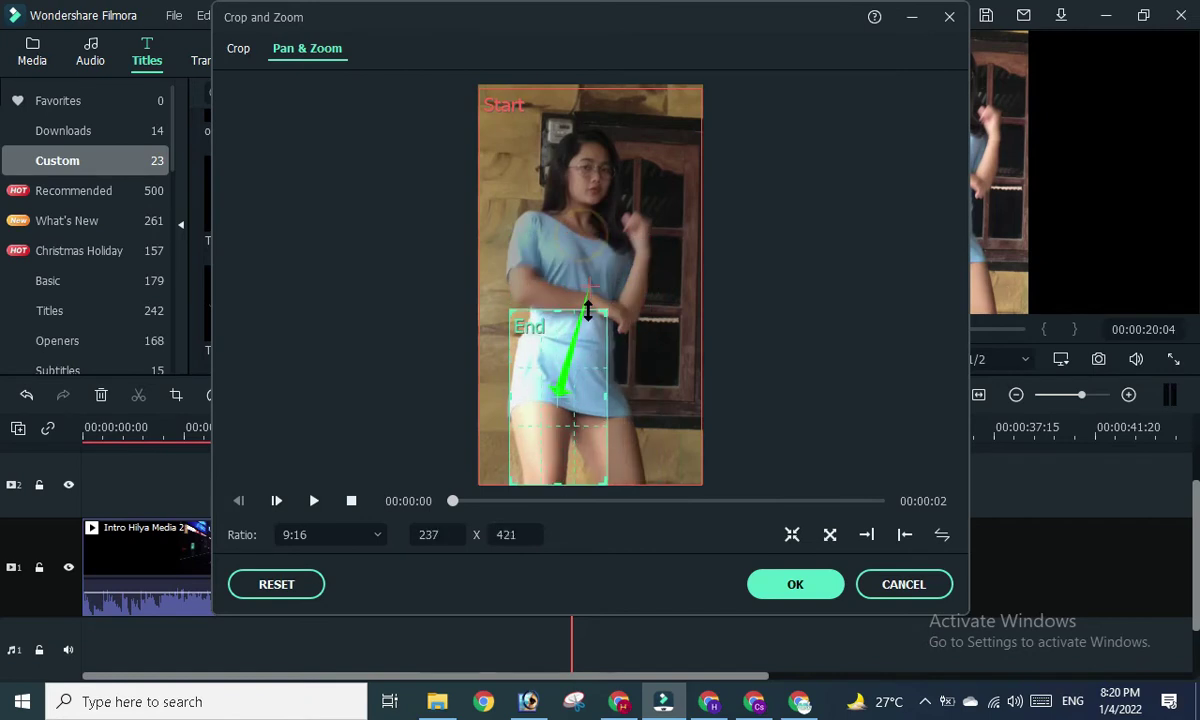
{"action": "left_click_drag", "start_coordinate": [589, 367], "coordinate": [601, 370]}
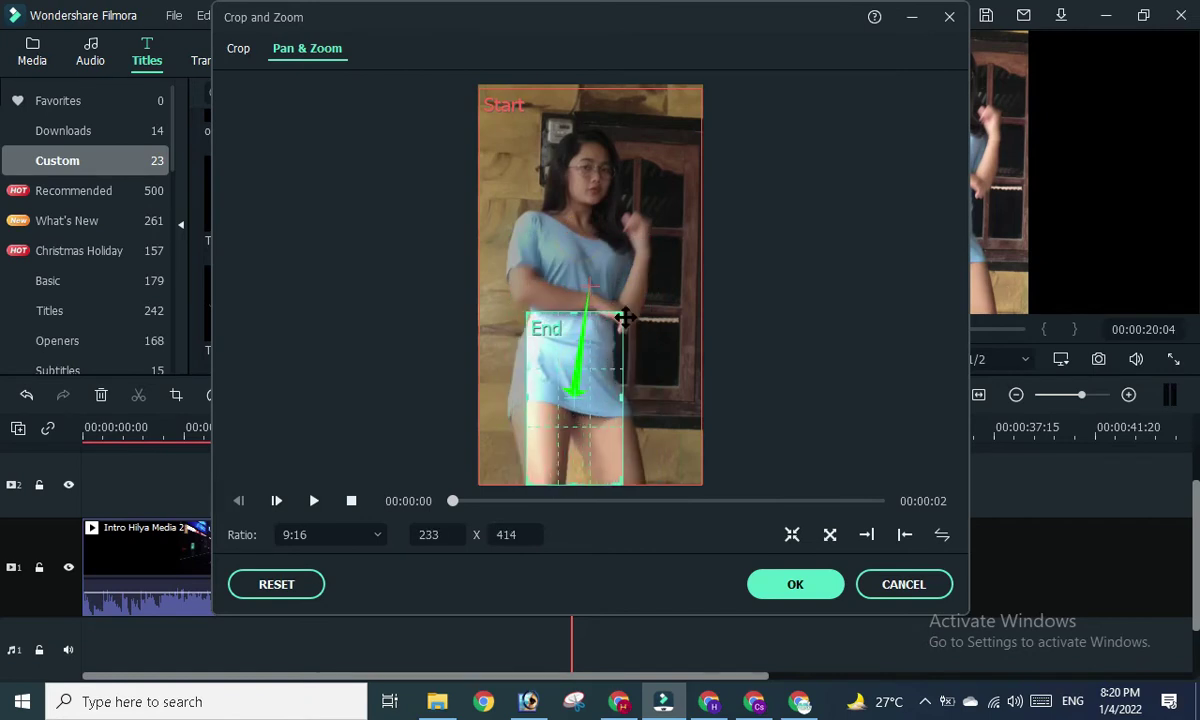
{"action": "left_click_drag", "start_coordinate": [622, 314], "coordinate": [641, 302]}
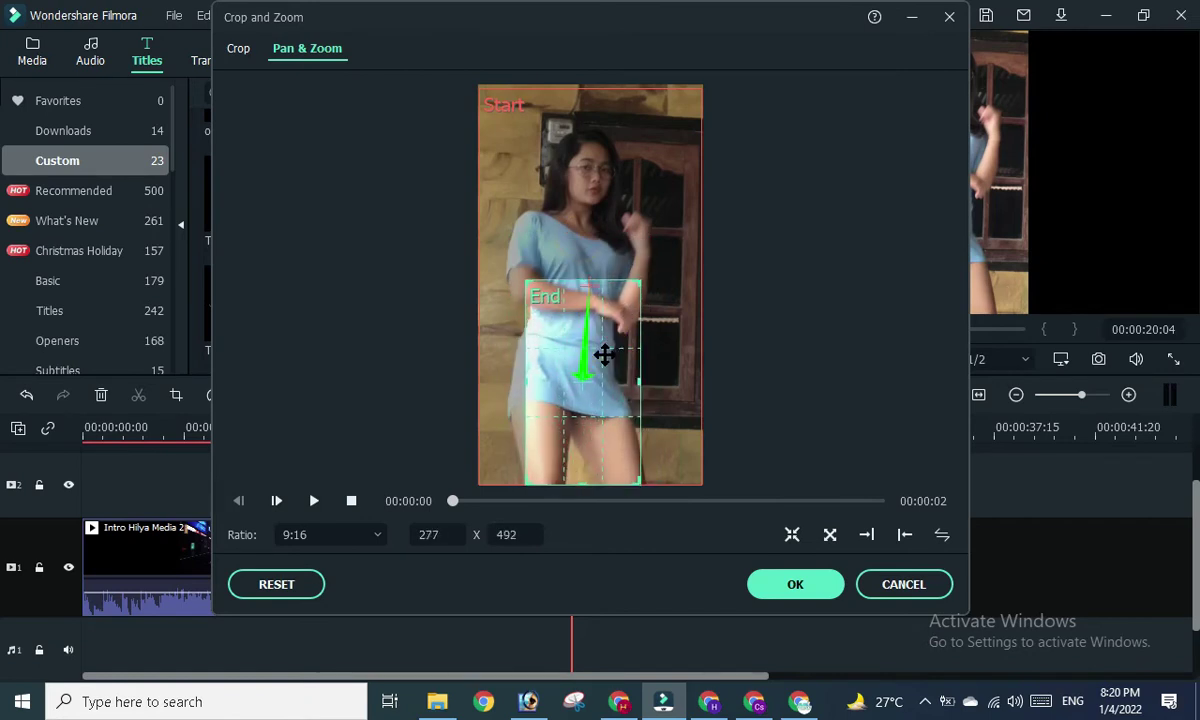
{"action": "left_click", "coordinate": [507, 177]}
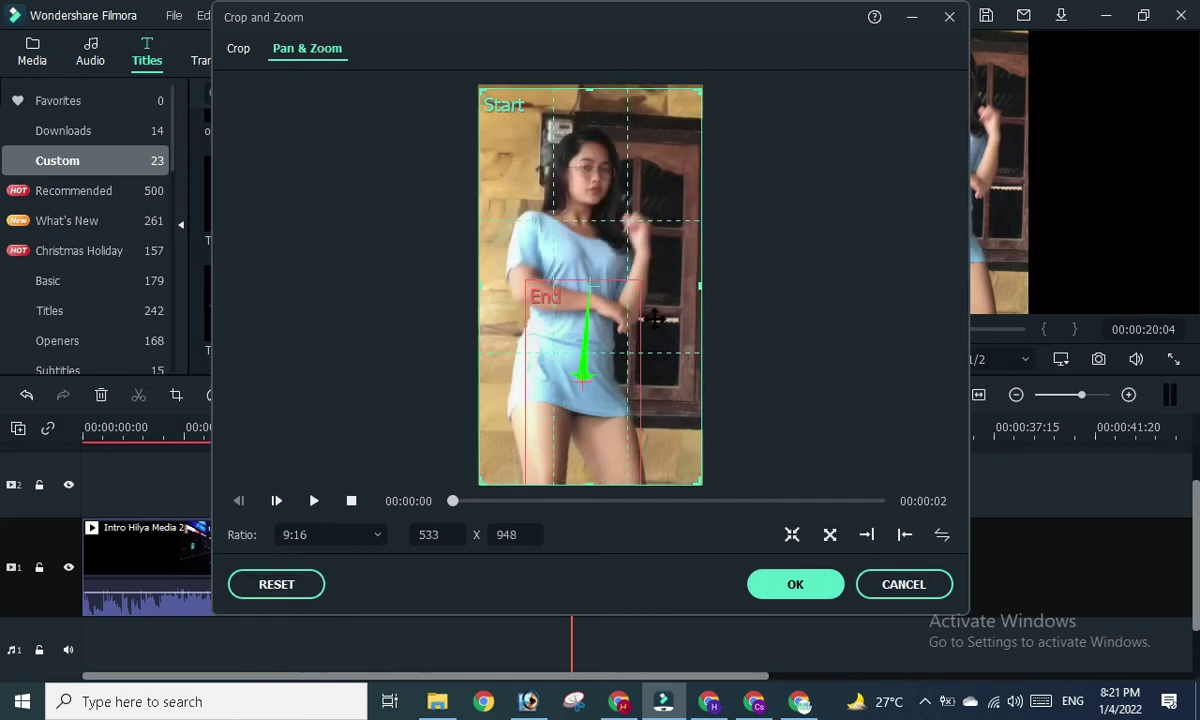
{"action": "left_click", "coordinate": [601, 372]}
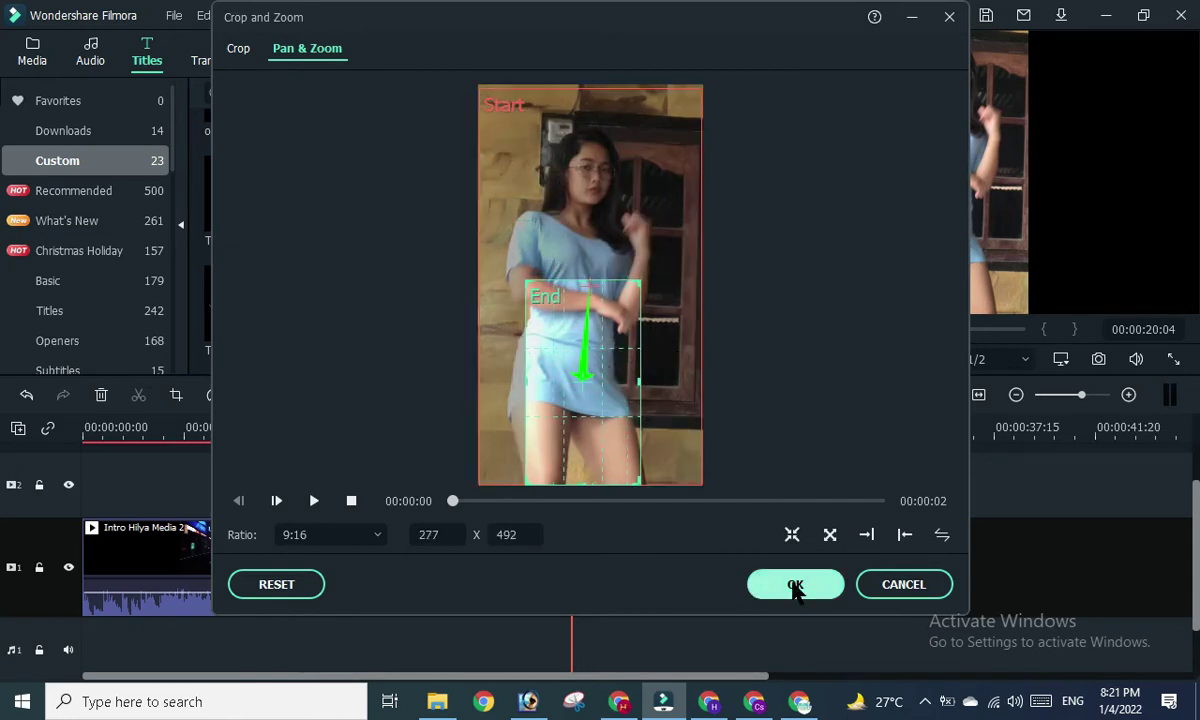
{"action": "left_click", "coordinate": [313, 501]}
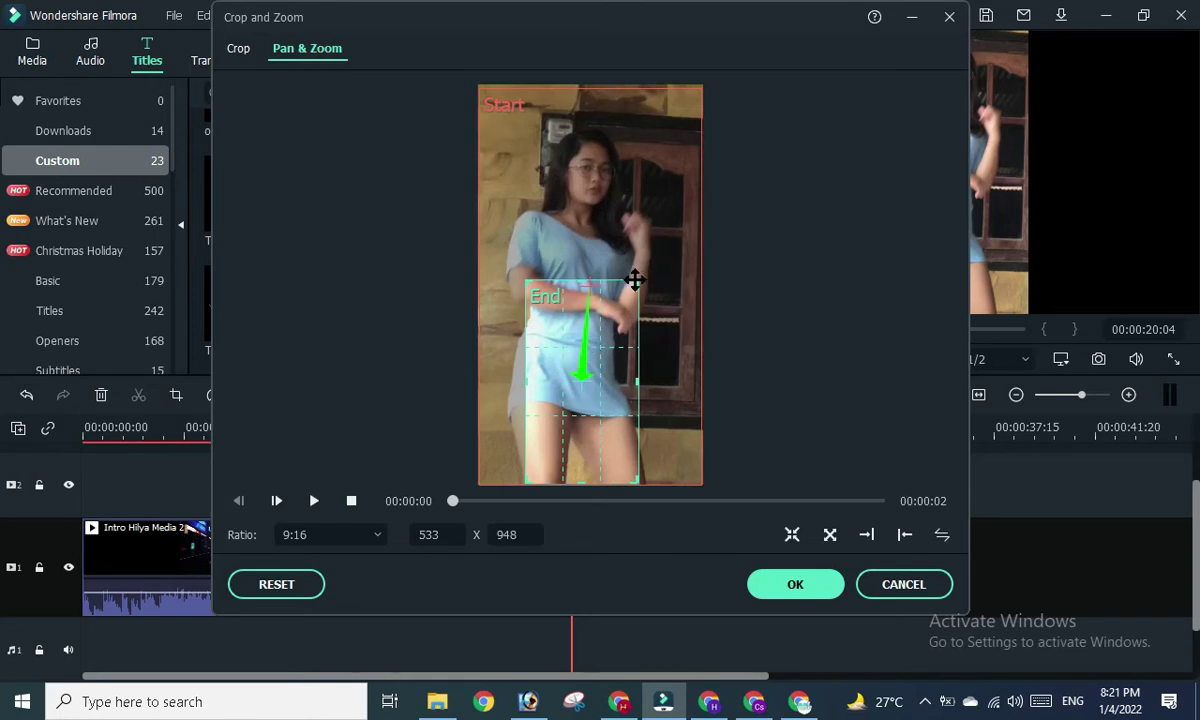
Shrink the End frame to 174 x 309 and replay the pan-and-zoom preview.
{"action": "left_click_drag", "start_coordinate": [630, 285], "coordinate": [600, 348]}
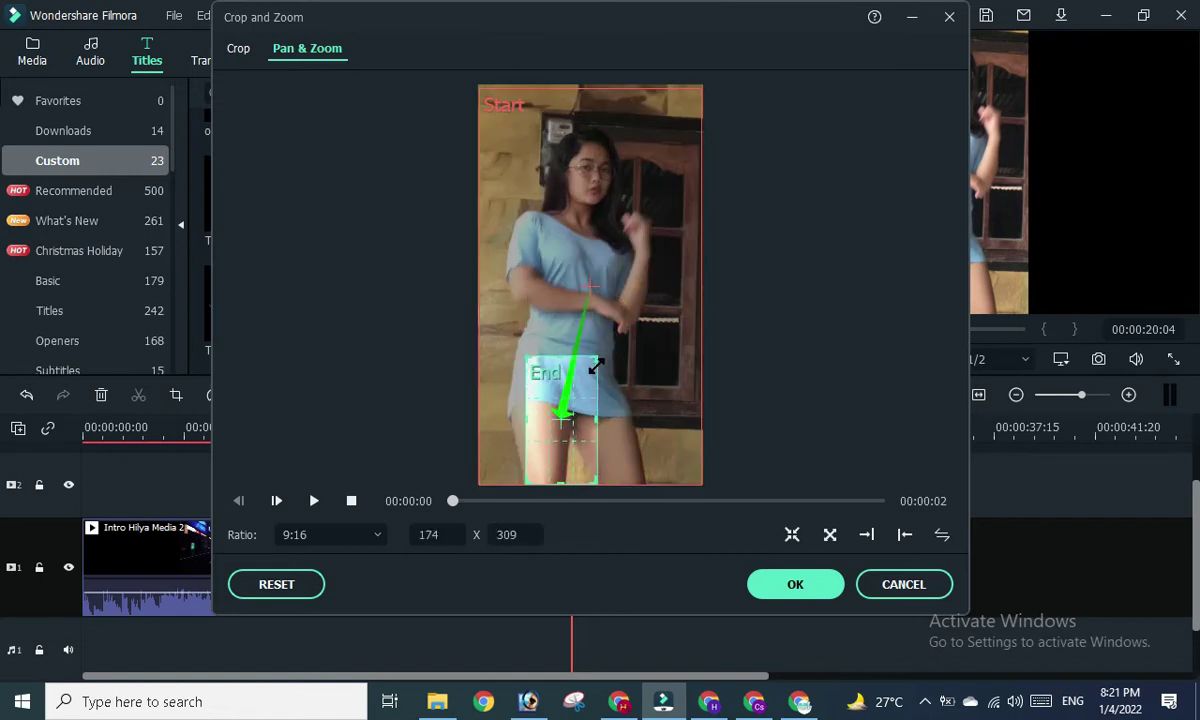
{"action": "left_click_drag", "start_coordinate": [557, 428], "coordinate": [580, 423]}
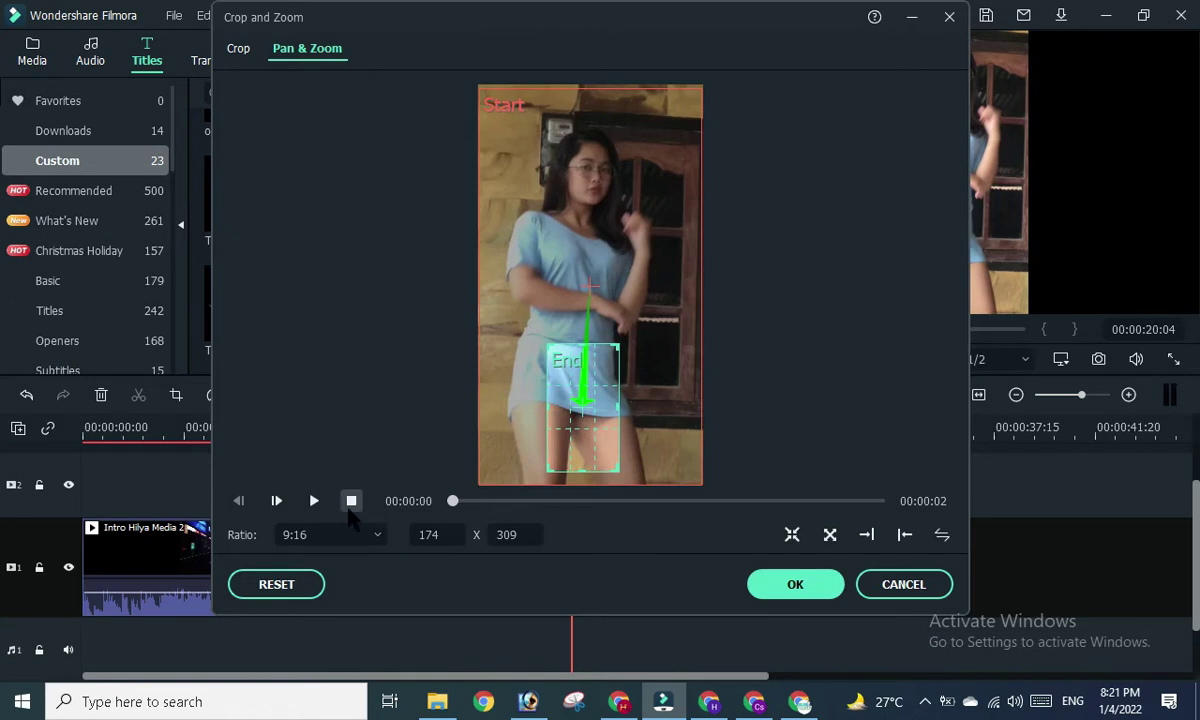
{"action": "left_click", "coordinate": [351, 501]}
{"action": "left_click", "coordinate": [313, 501]}
{"action": "left_click", "coordinate": [611, 251]}
Try a reversed zoom with a small hip close-up Start and a full-frame End, then preview it.
{"action": "left_click", "coordinate": [598, 355]}
{"action": "left_click", "coordinate": [514, 133]}
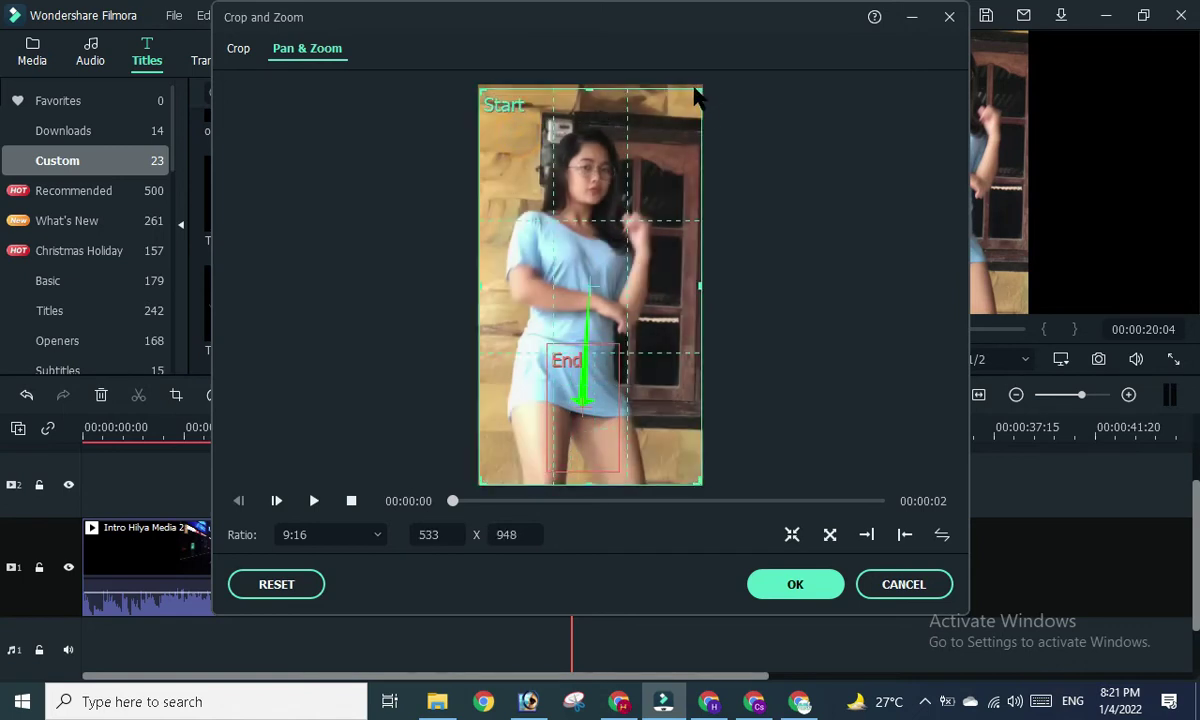
{"action": "left_click_drag", "start_coordinate": [698, 96], "coordinate": [544, 351]}
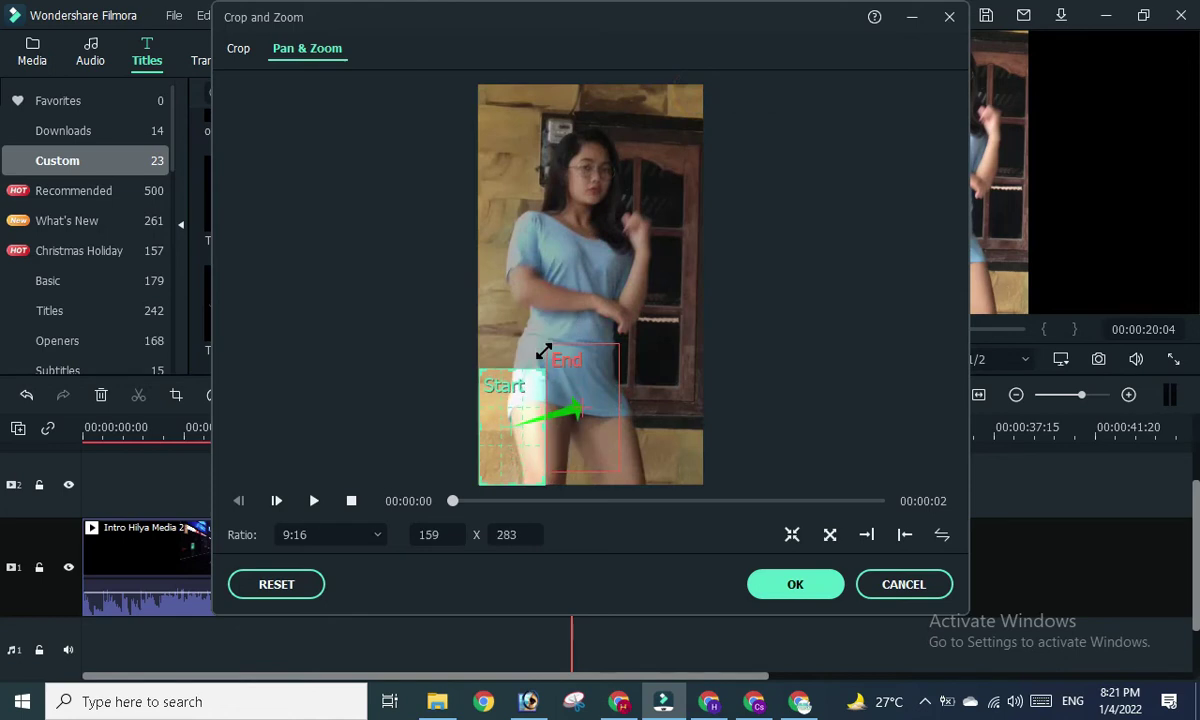
{"action": "left_click_drag", "start_coordinate": [509, 420], "coordinate": [573, 418]}
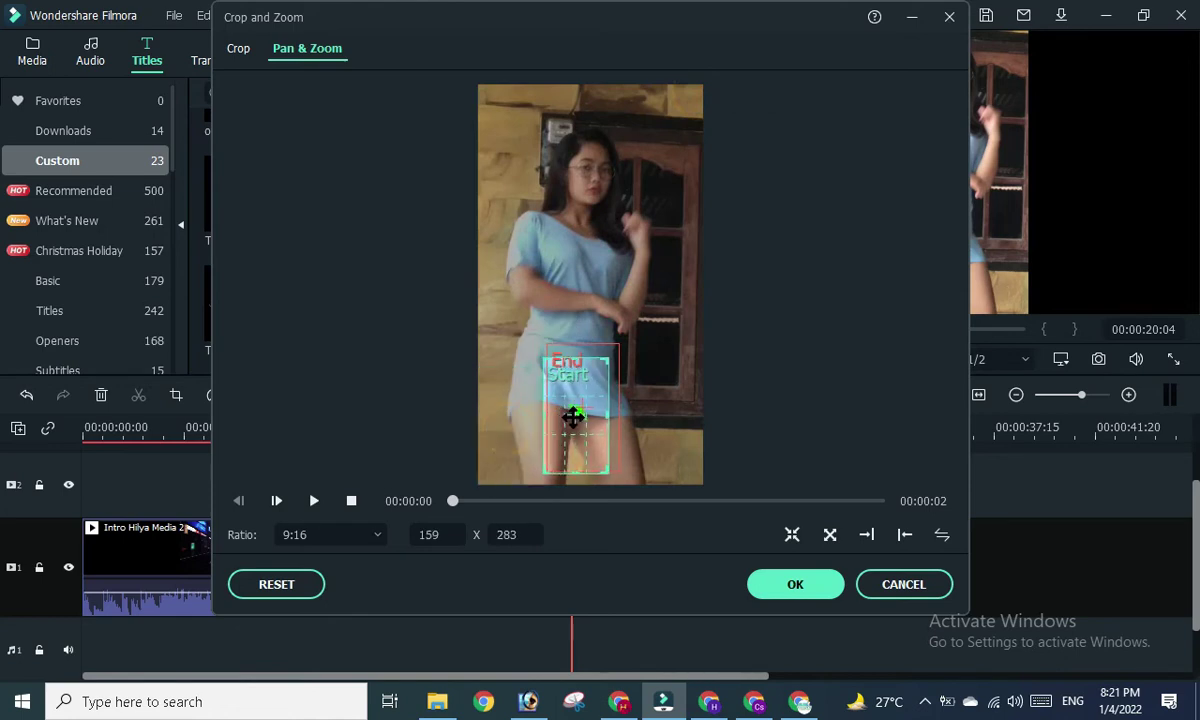
{"action": "left_click", "coordinate": [606, 344]}
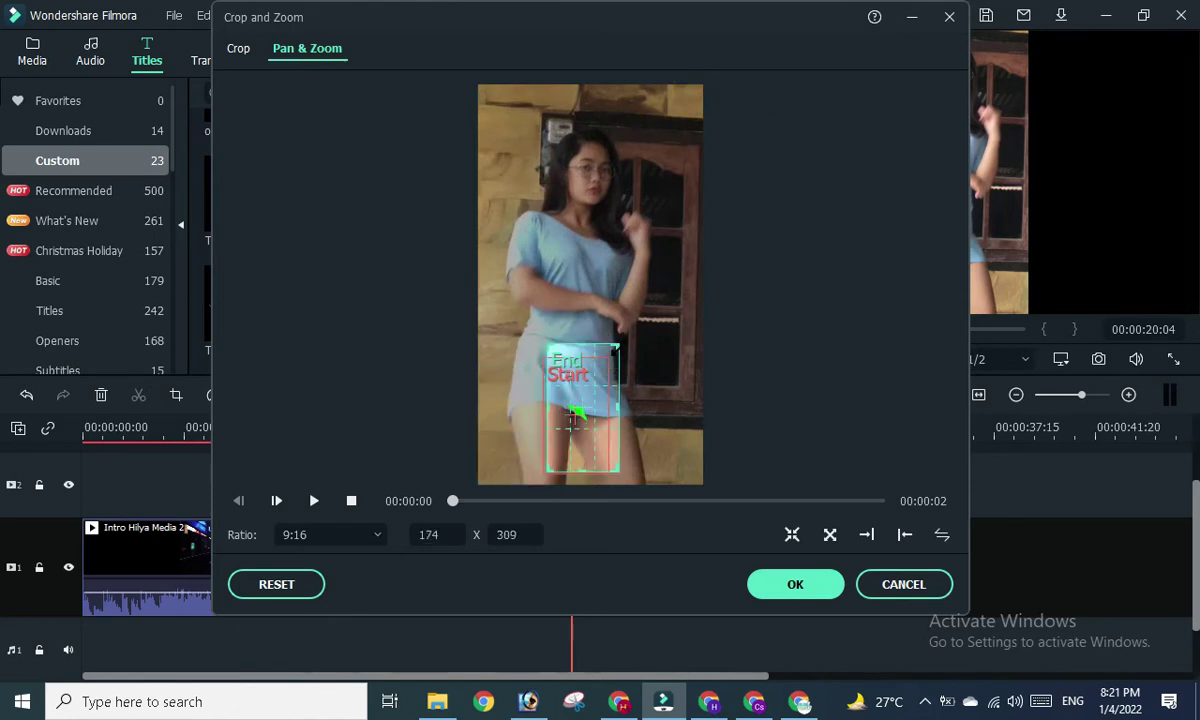
{"action": "left_click_drag", "start_coordinate": [615, 350], "coordinate": [700, 188]}
{"action": "left_click_drag", "start_coordinate": [650, 318], "coordinate": [577, 326]}
{"action": "left_click_drag", "start_coordinate": [627, 210], "coordinate": [695, 110]}
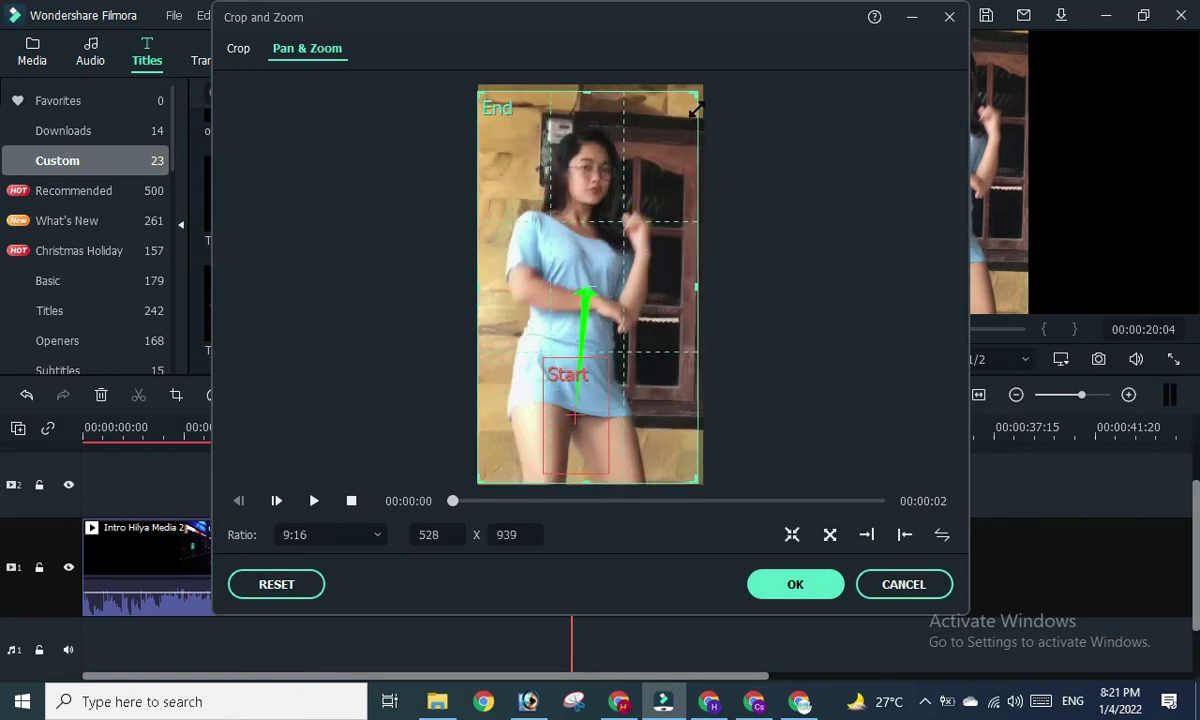
{"action": "left_click", "coordinate": [576, 397]}
{"action": "left_click_drag", "start_coordinate": [576, 407], "coordinate": [587, 410]}
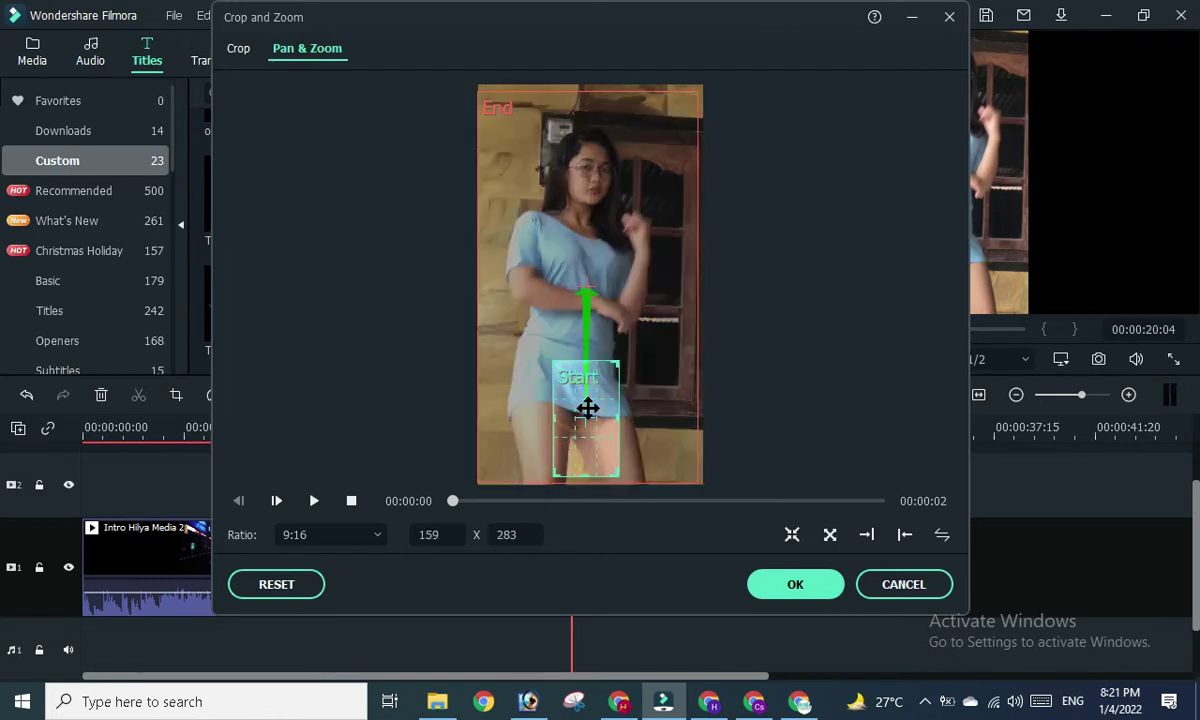
{"action": "left_click", "coordinate": [632, 195]}
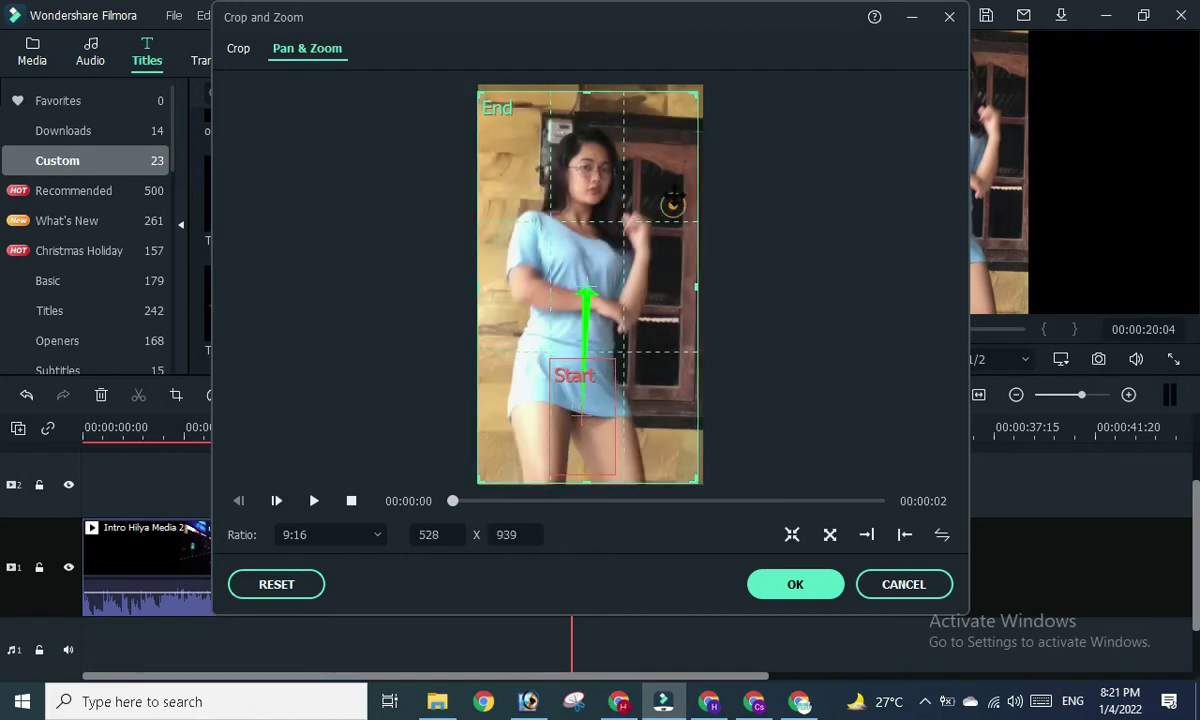
{"action": "left_click_drag", "start_coordinate": [697, 92], "coordinate": [703, 82]}
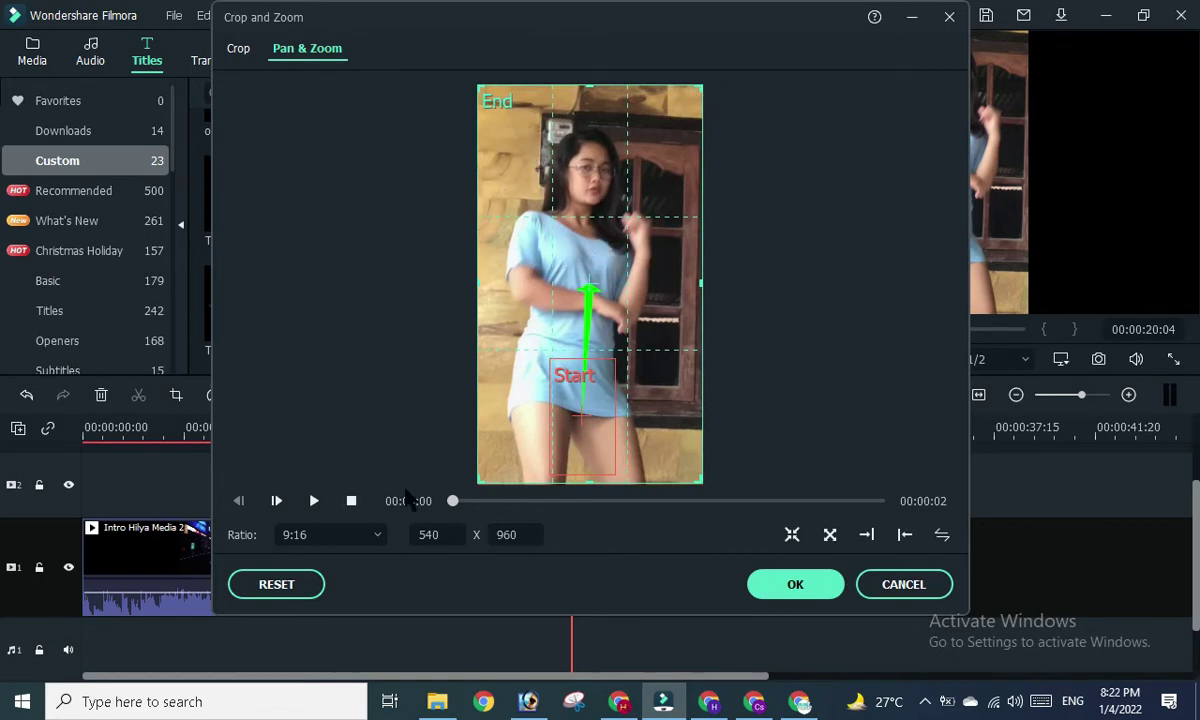
{"action": "left_click", "coordinate": [308, 501]}
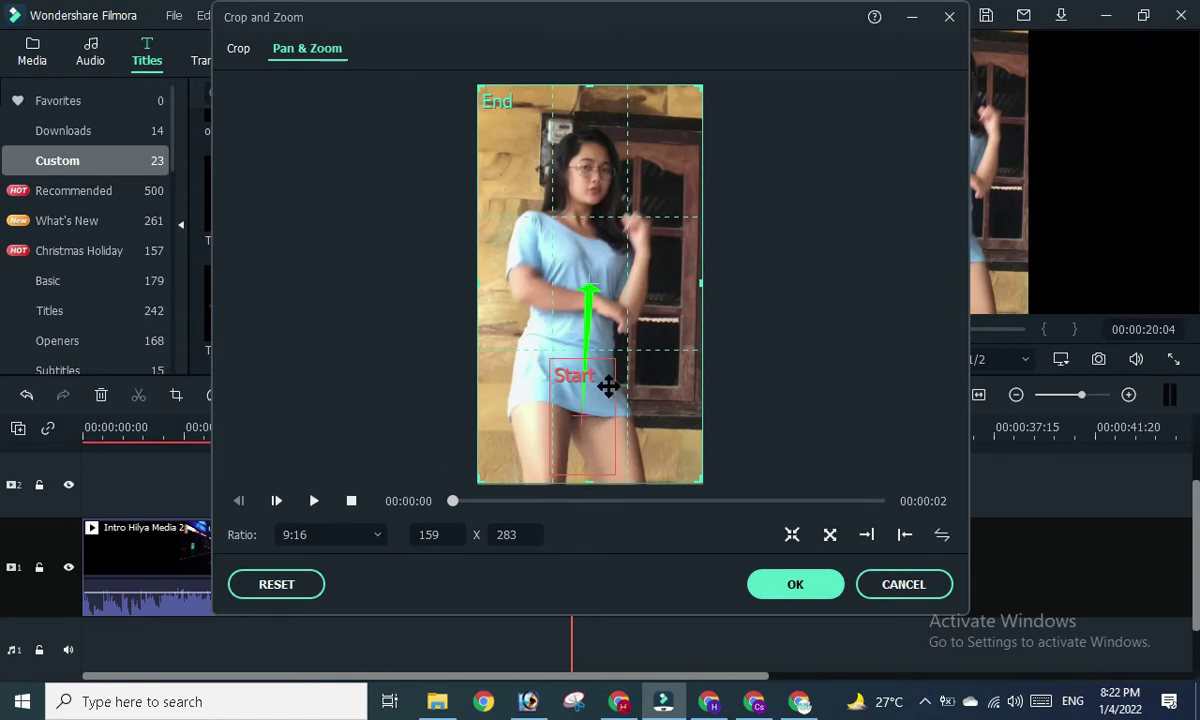
Make End a hip close-up again and stretch Start to fill the image at 524 x 932, then preview.
{"action": "left_click", "coordinate": [624, 249]}
{"action": "mouse_move", "coordinate": [700, 90]}
{"action": "left_mouse_down"}
{"action": "mouse_move", "coordinate": [607, 275]}
{"action": "mouse_move", "coordinate": [549, 356]}
{"action": "mouse_move", "coordinate": [581, 397]}
{"action": "left_mouse_up"}
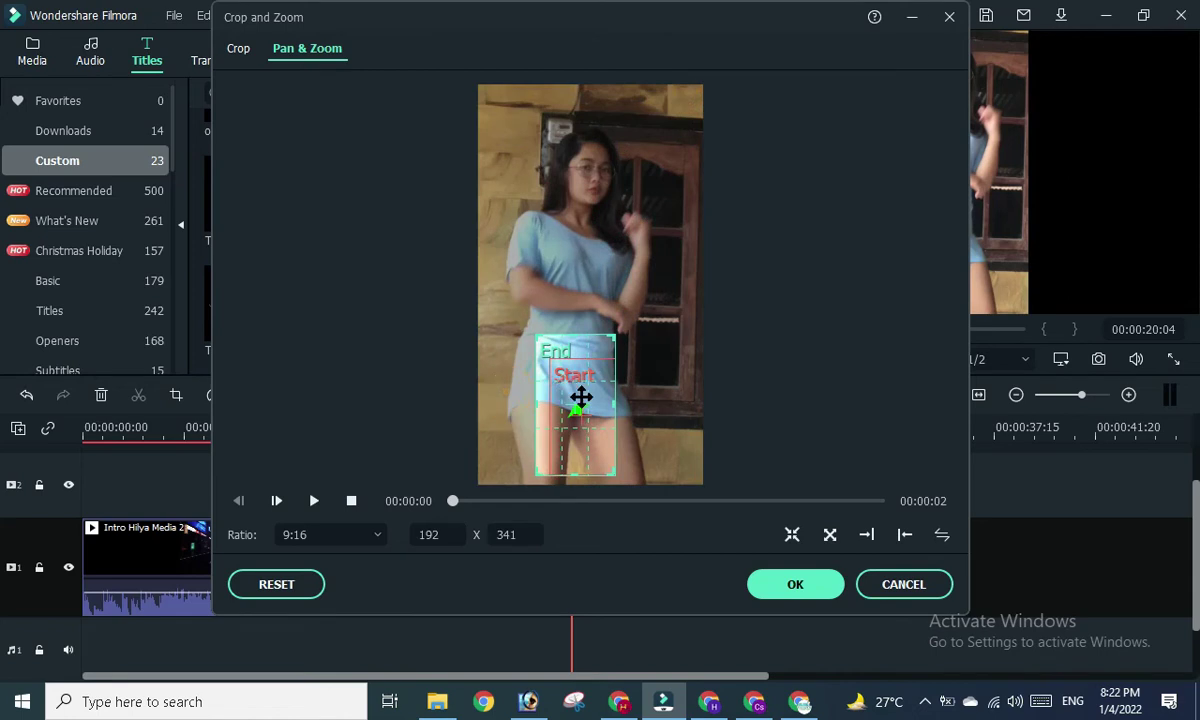
{"action": "left_click", "coordinate": [581, 395]}
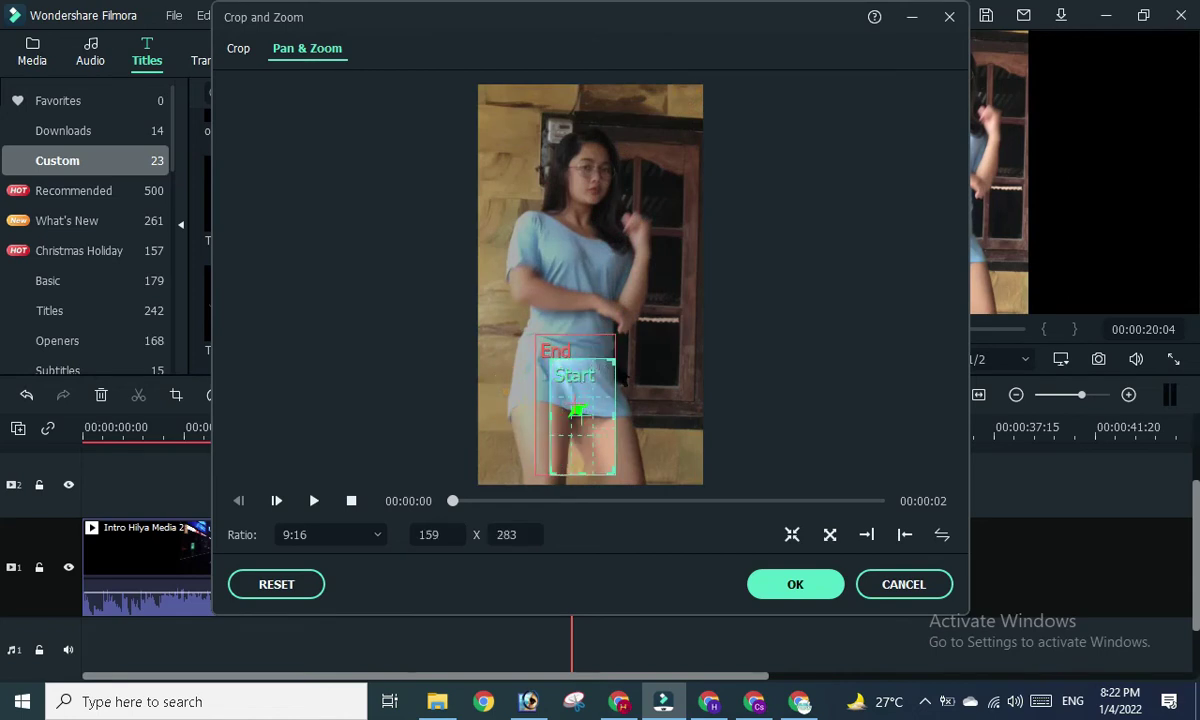
{"action": "left_click_drag", "start_coordinate": [607, 368], "coordinate": [718, 225]}
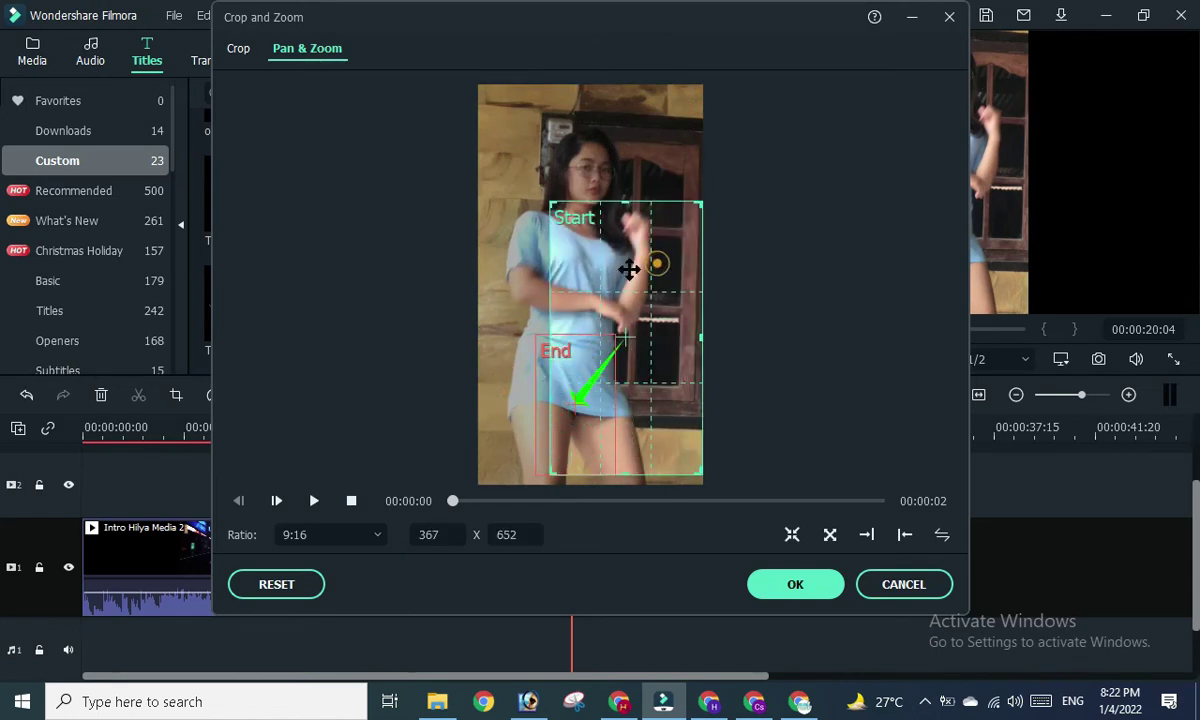
{"action": "left_click_drag", "start_coordinate": [630, 268], "coordinate": [590, 274]}
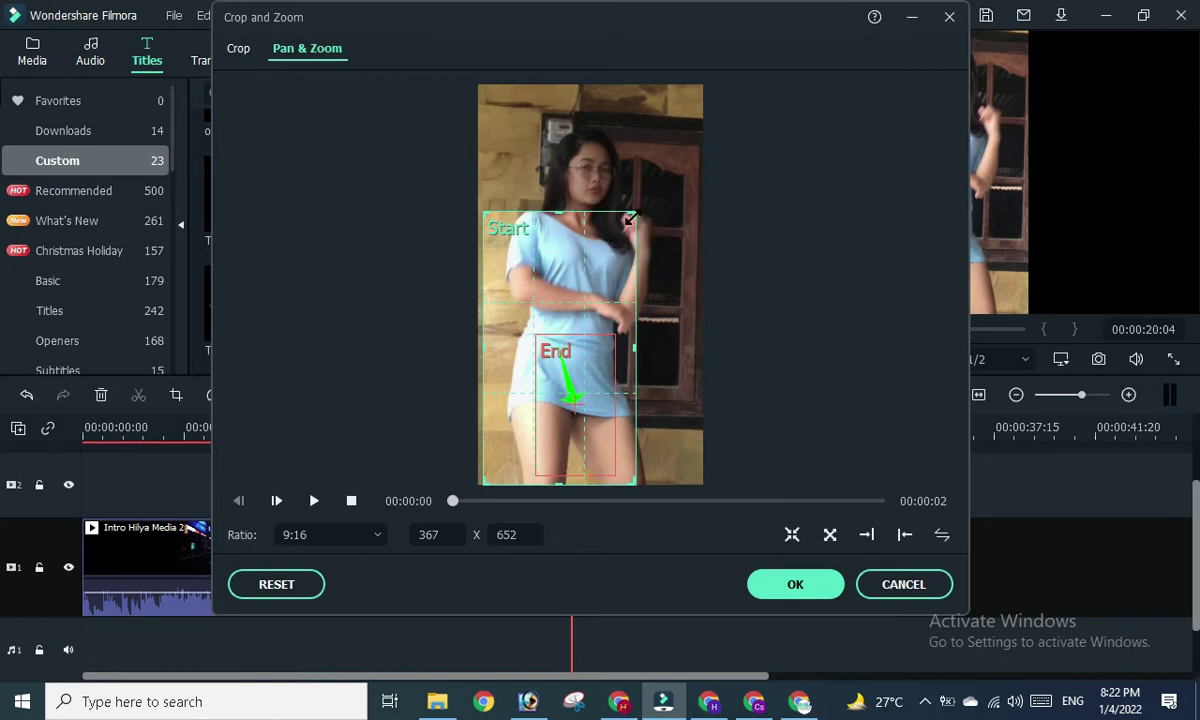
{"action": "left_click_drag", "start_coordinate": [630, 218], "coordinate": [708, 145]}
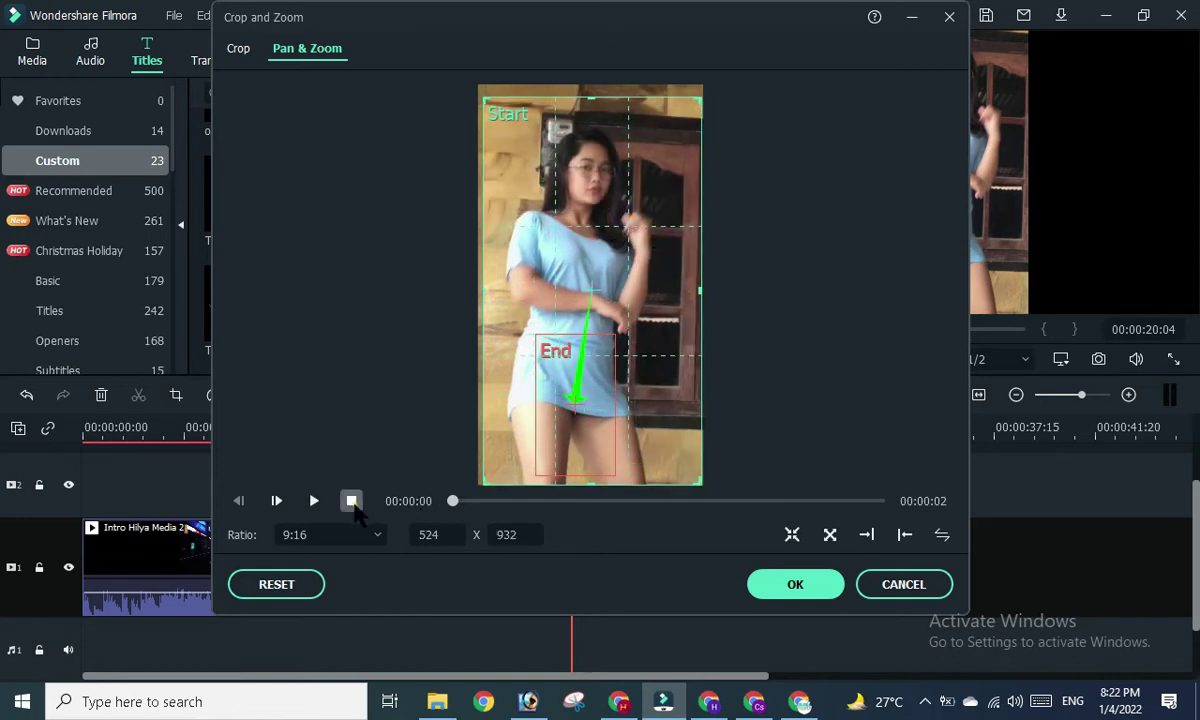
{"action": "left_click", "coordinate": [313, 501]}
{"action": "left_click", "coordinate": [632, 277]}
Apply the pan and zoom and play the timeline from 00:00:12:16, pausing at 00:00:25:17.
{"action": "left_click", "coordinate": [800, 592]}
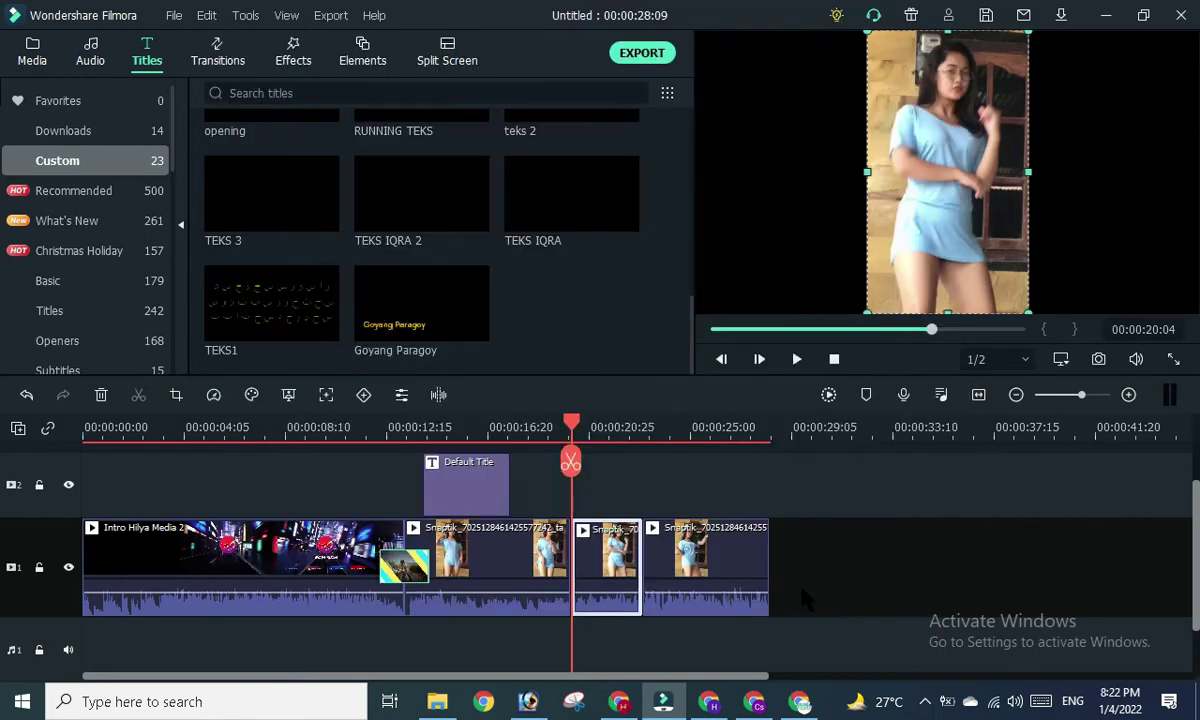
{"action": "left_click_drag", "start_coordinate": [571, 425], "coordinate": [388, 446]}
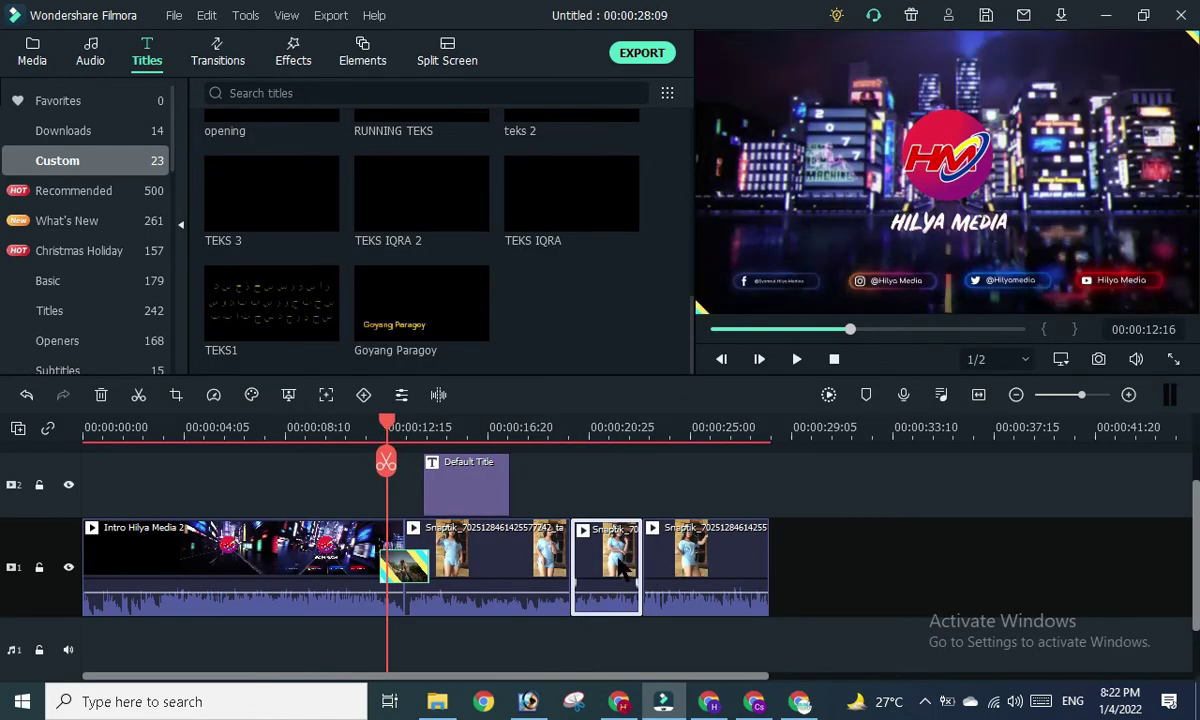
{"action": "left_click", "coordinate": [800, 360]}
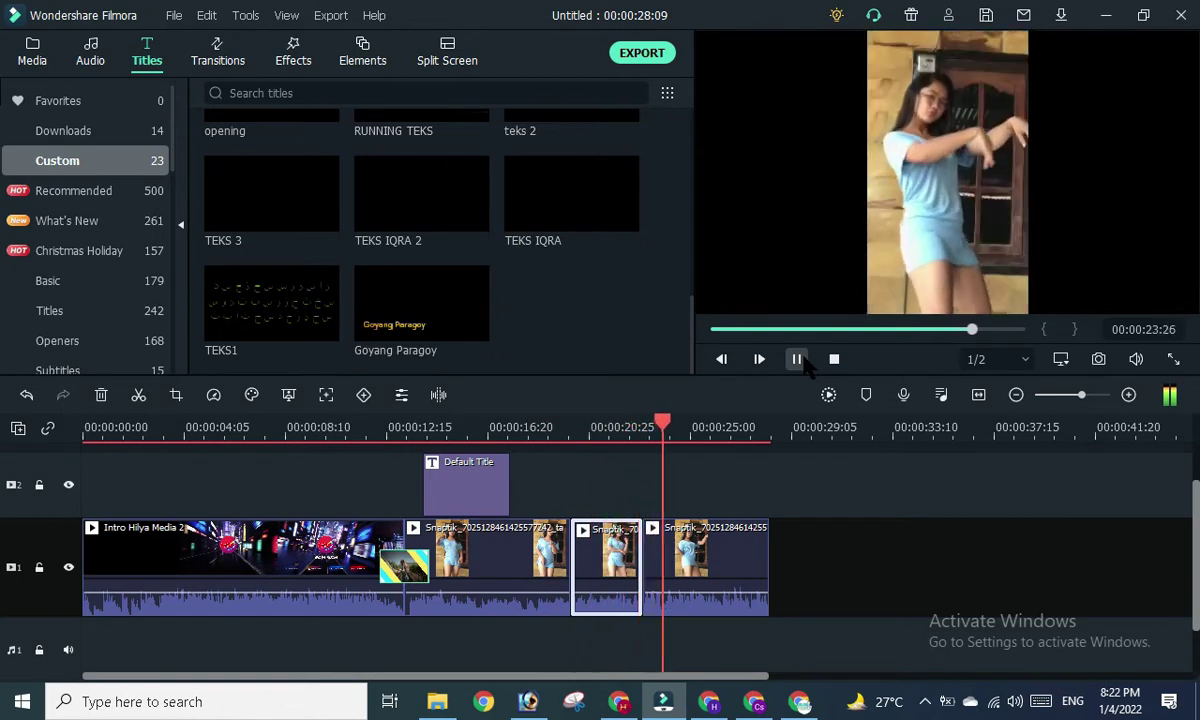
{"action": "left_click", "coordinate": [797, 359]}
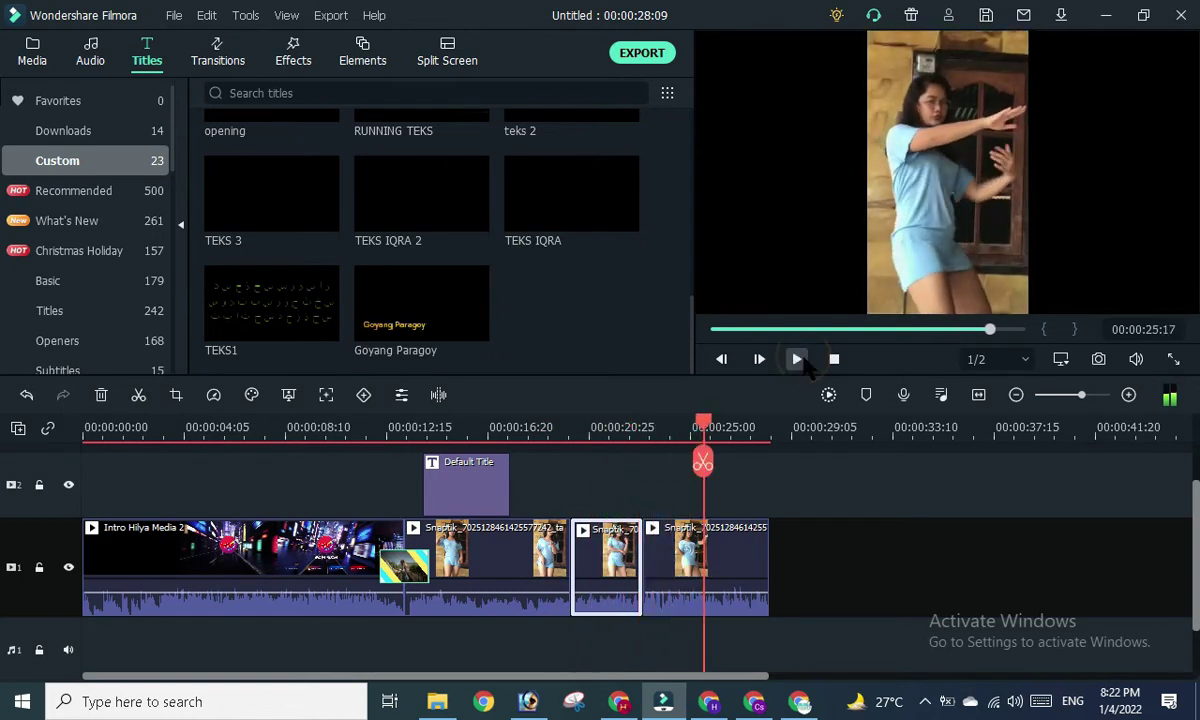
Split the last dance clip at the 00:00:25:17 playhead.
{"action": "left_click", "coordinate": [693, 567]}
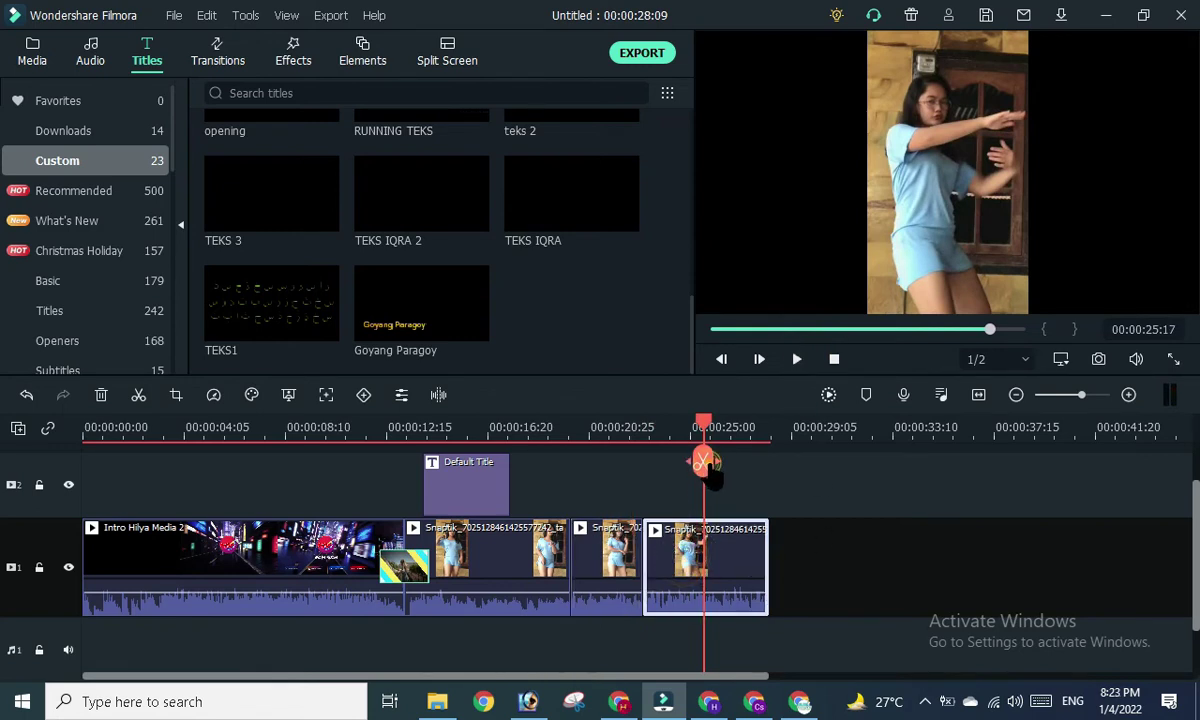
{"action": "left_click", "coordinate": [704, 462]}
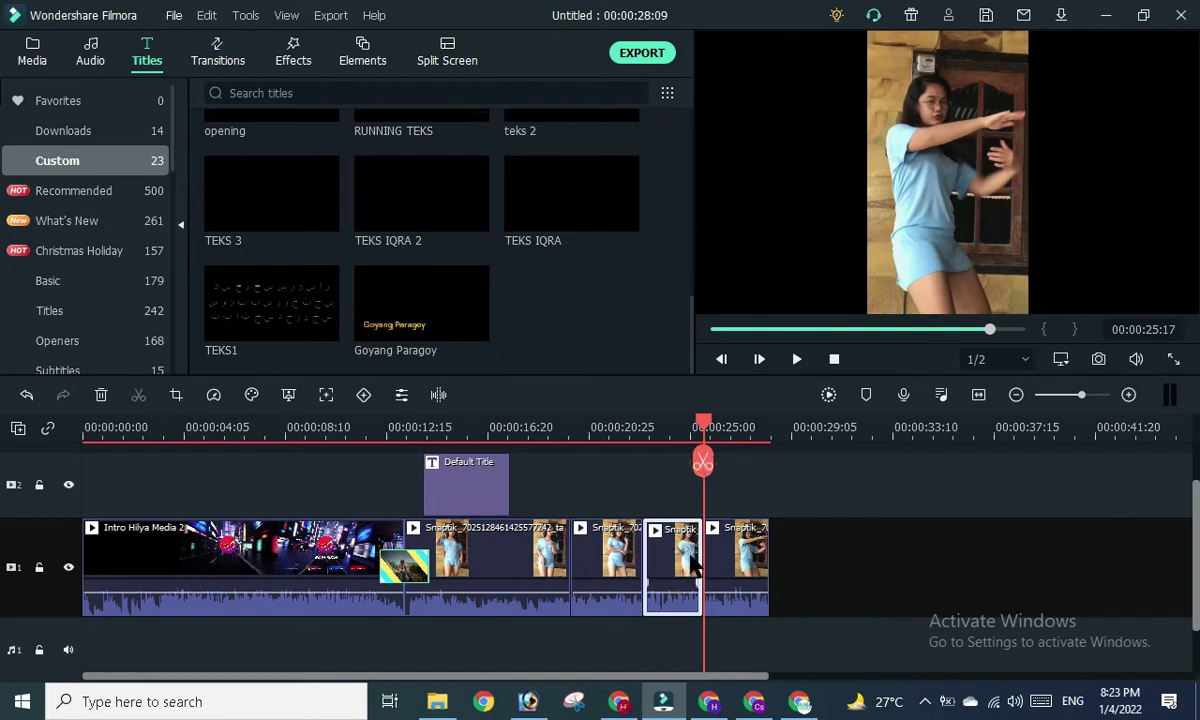
{"action": "key", "text": "alt+c"}
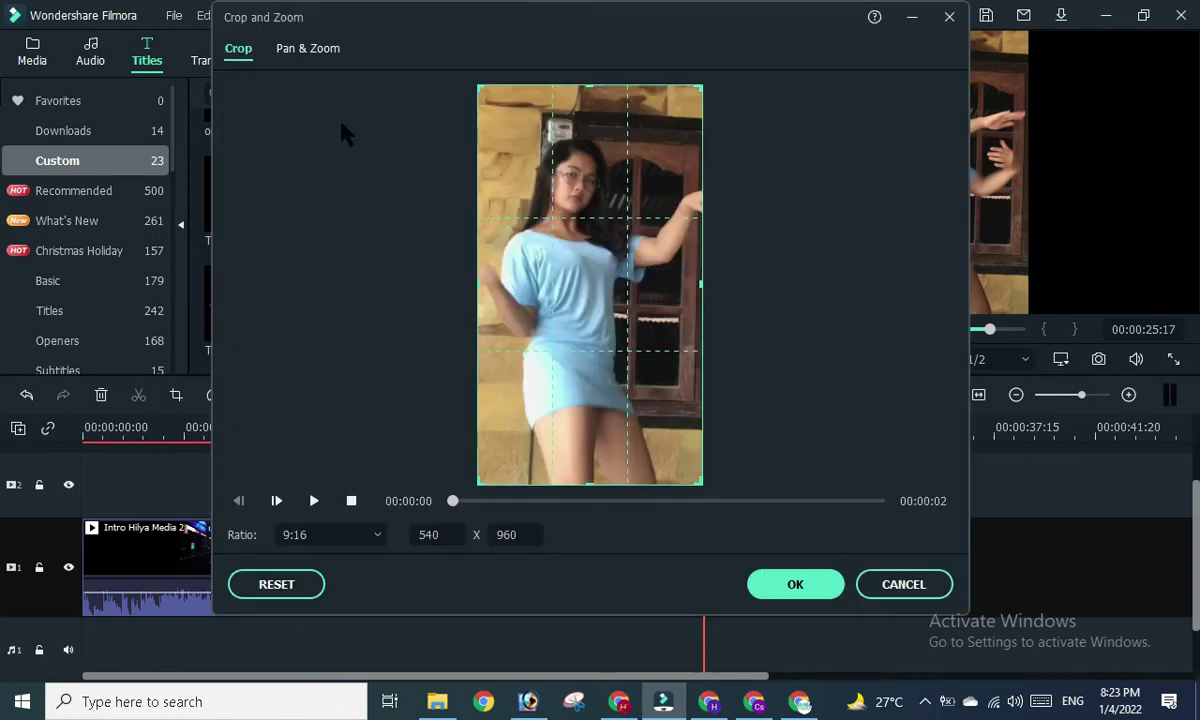
{"action": "left_click", "coordinate": [310, 52]}
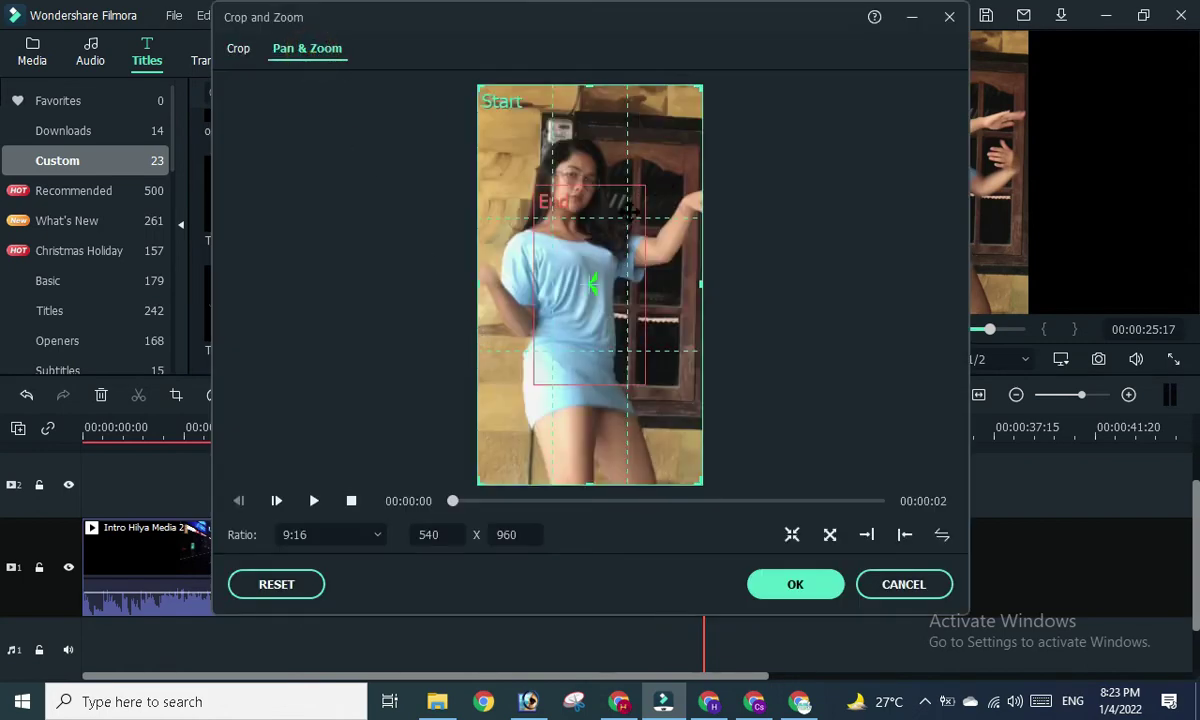
Set both Start and End pan-and-zoom frames to a 222 x 395 close-up on the hips and apply.
{"action": "left_click", "coordinate": [621, 209]}
{"action": "left_click", "coordinate": [605, 254]}
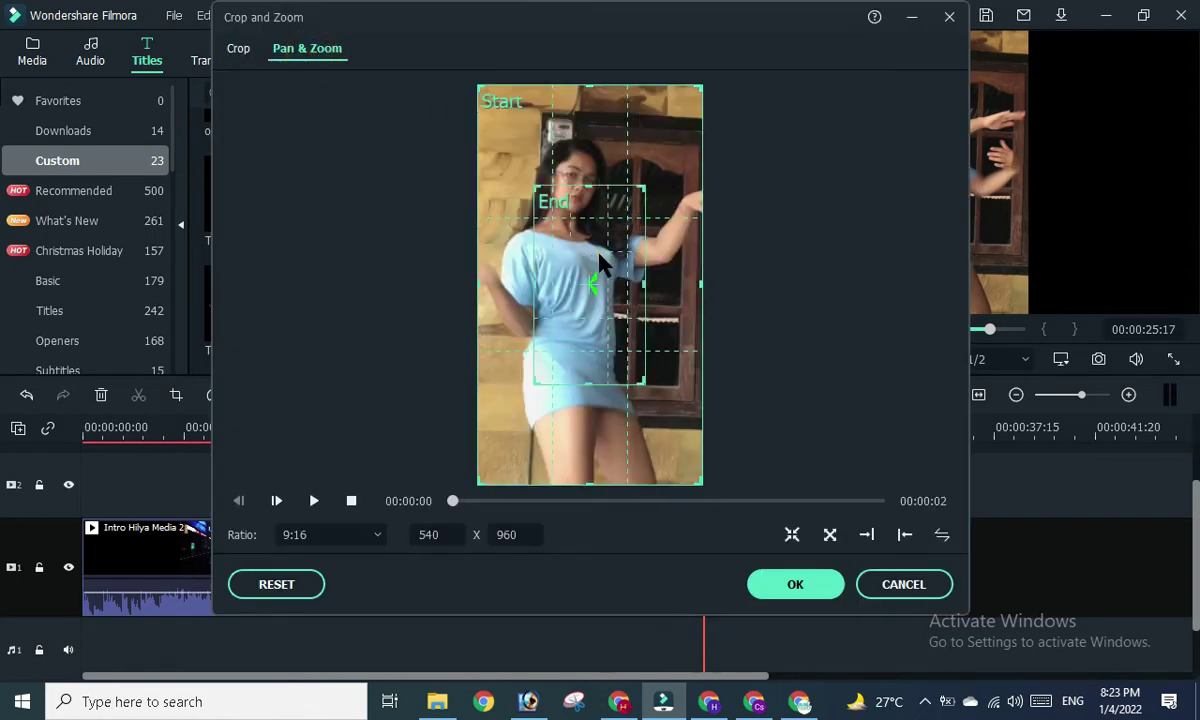
{"action": "left_click_drag", "start_coordinate": [600, 262], "coordinate": [610, 362]}
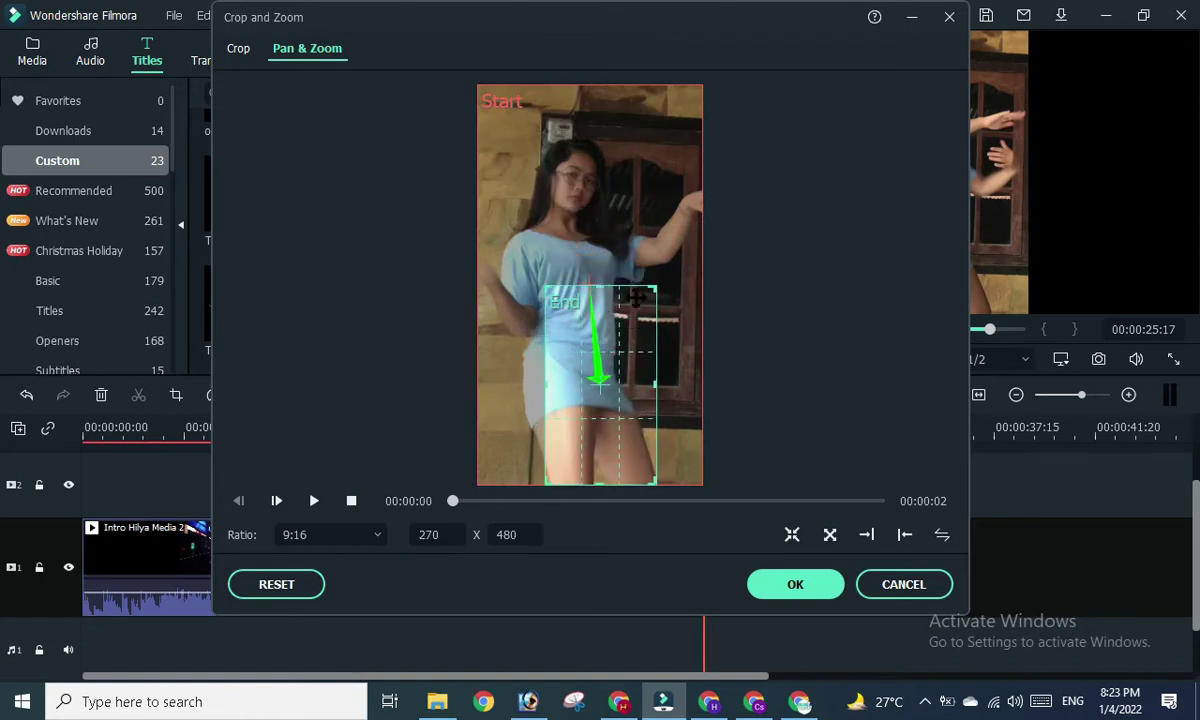
{"action": "left_click_drag", "start_coordinate": [654, 287], "coordinate": [605, 355]}
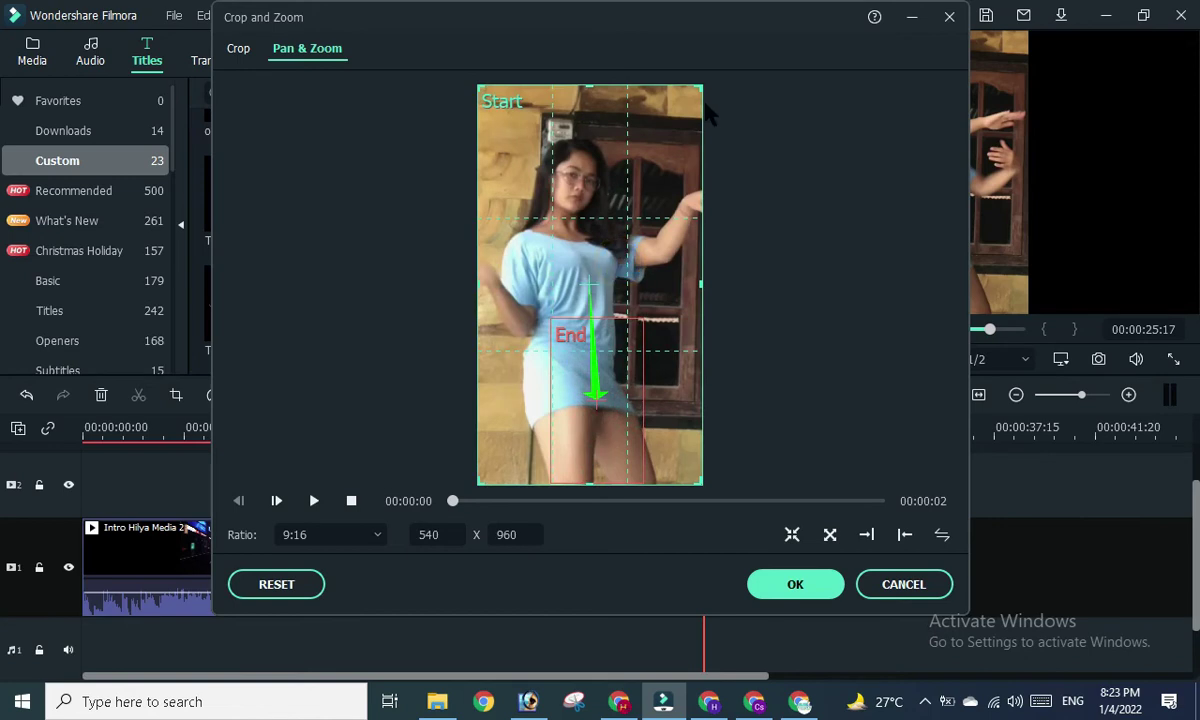
{"action": "left_click_drag", "start_coordinate": [696, 97], "coordinate": [568, 325]}
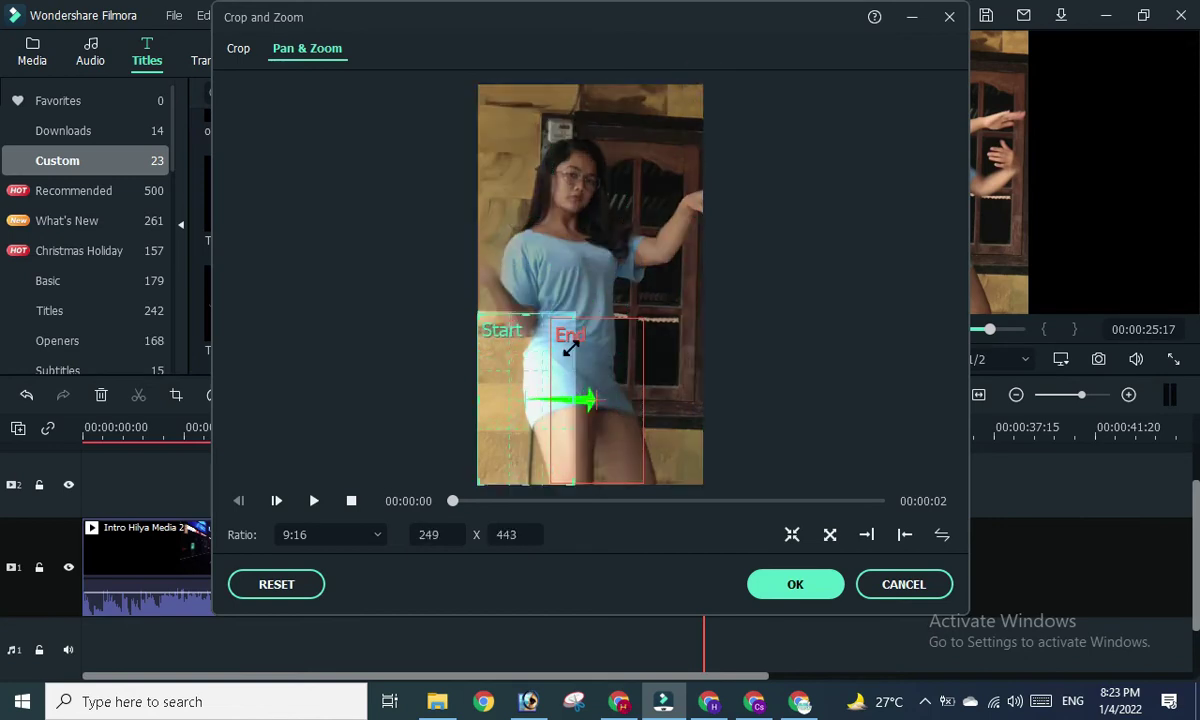
{"action": "mouse_move", "coordinate": [489, 376]}
{"action": "left_mouse_down"}
{"action": "mouse_move", "coordinate": [554, 357]}
{"action": "mouse_move", "coordinate": [561, 372]}
{"action": "left_mouse_up"}
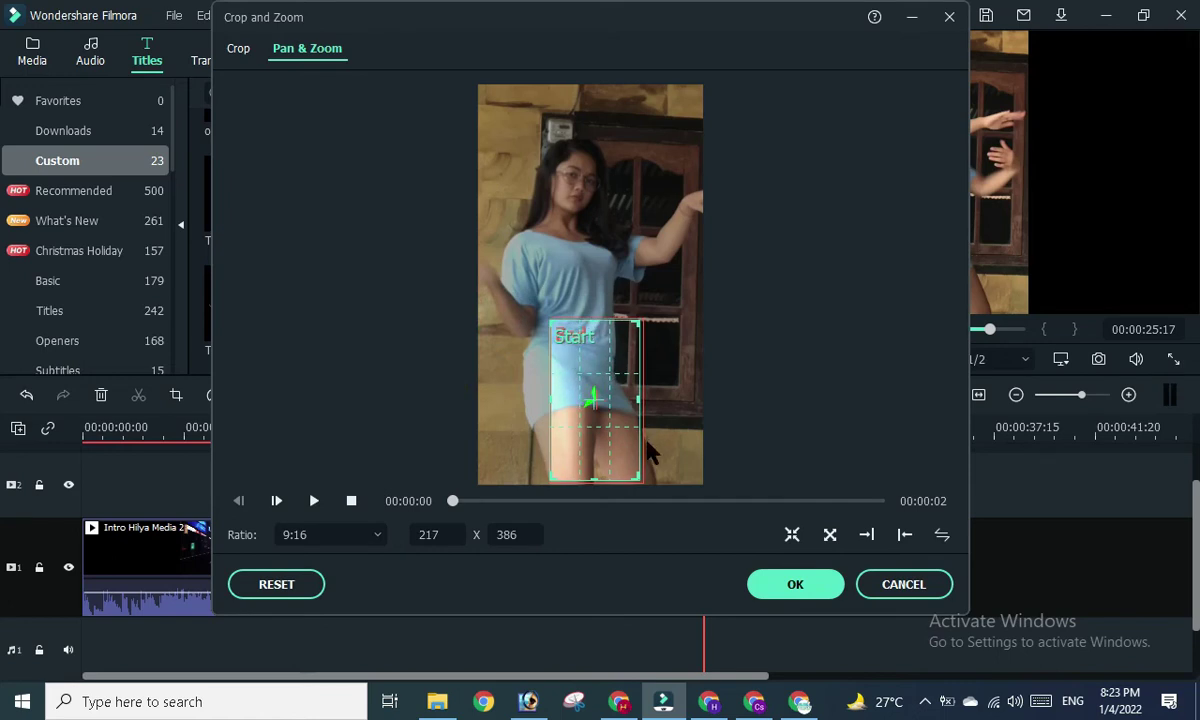
{"action": "left_click_drag", "start_coordinate": [634, 478], "coordinate": [637, 482]}
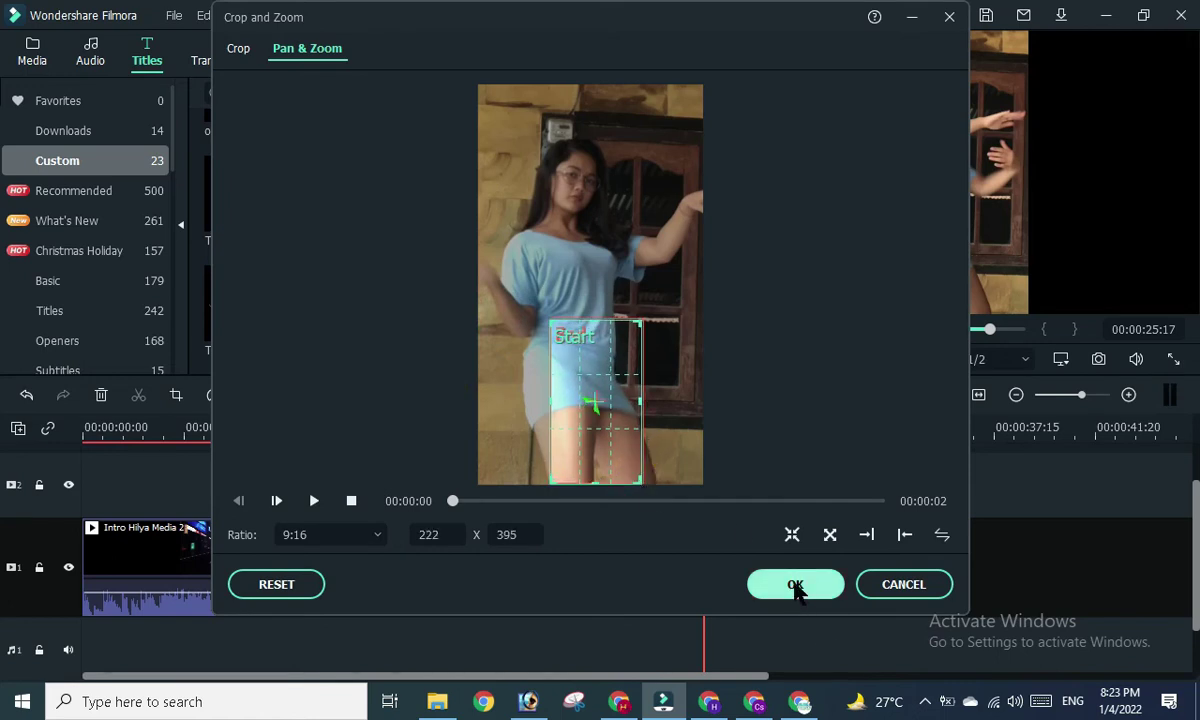
{"action": "left_click", "coordinate": [795, 586]}
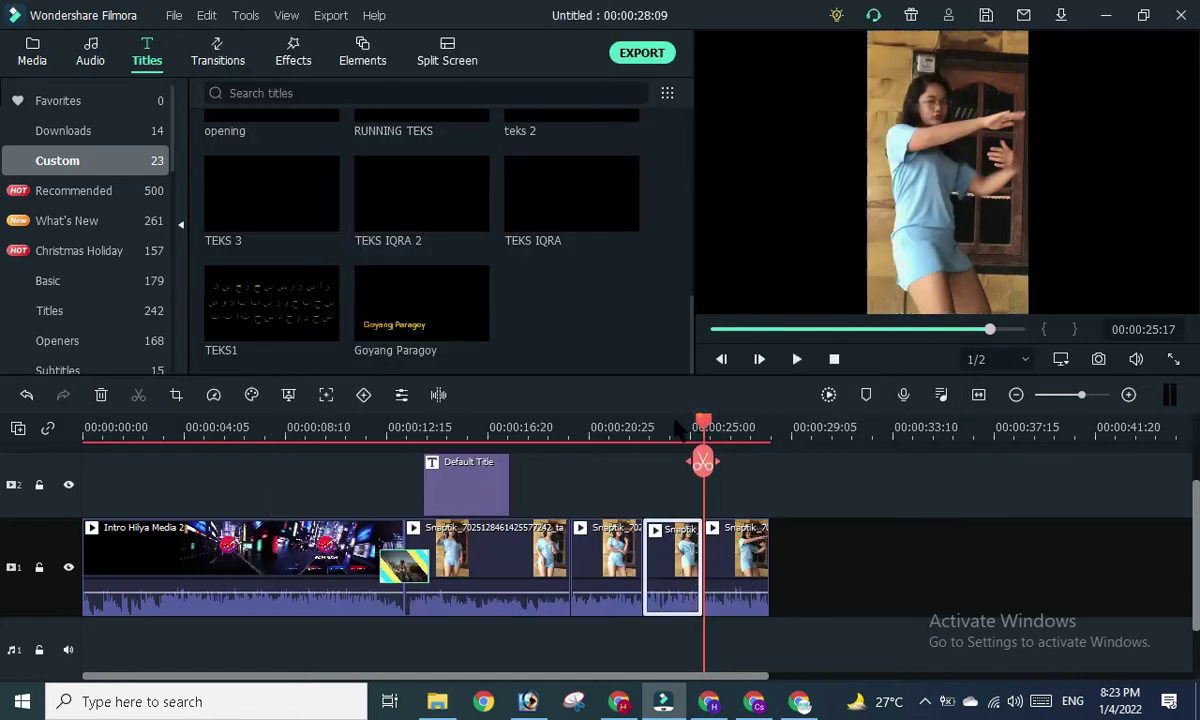
Play the edit from 00:00:12:23 to near the end, then bring up the Transitions library.
{"action": "left_click_drag", "start_coordinate": [703, 427], "coordinate": [392, 427]}
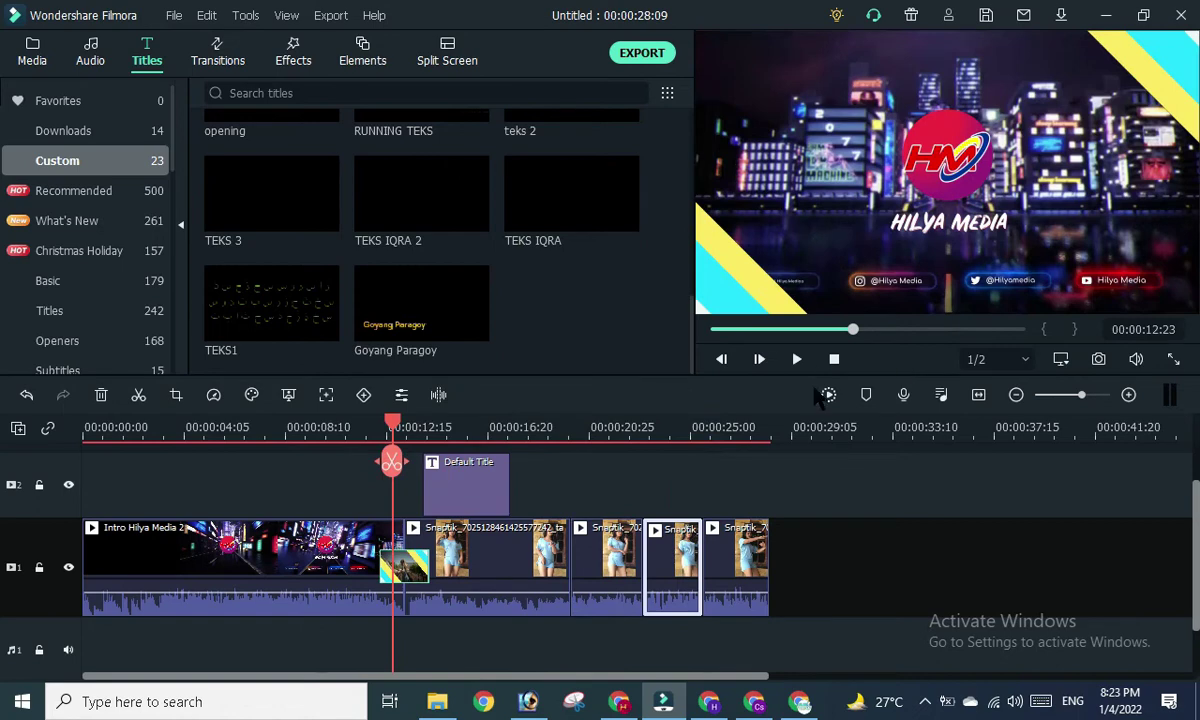
{"action": "left_click", "coordinate": [796, 358]}
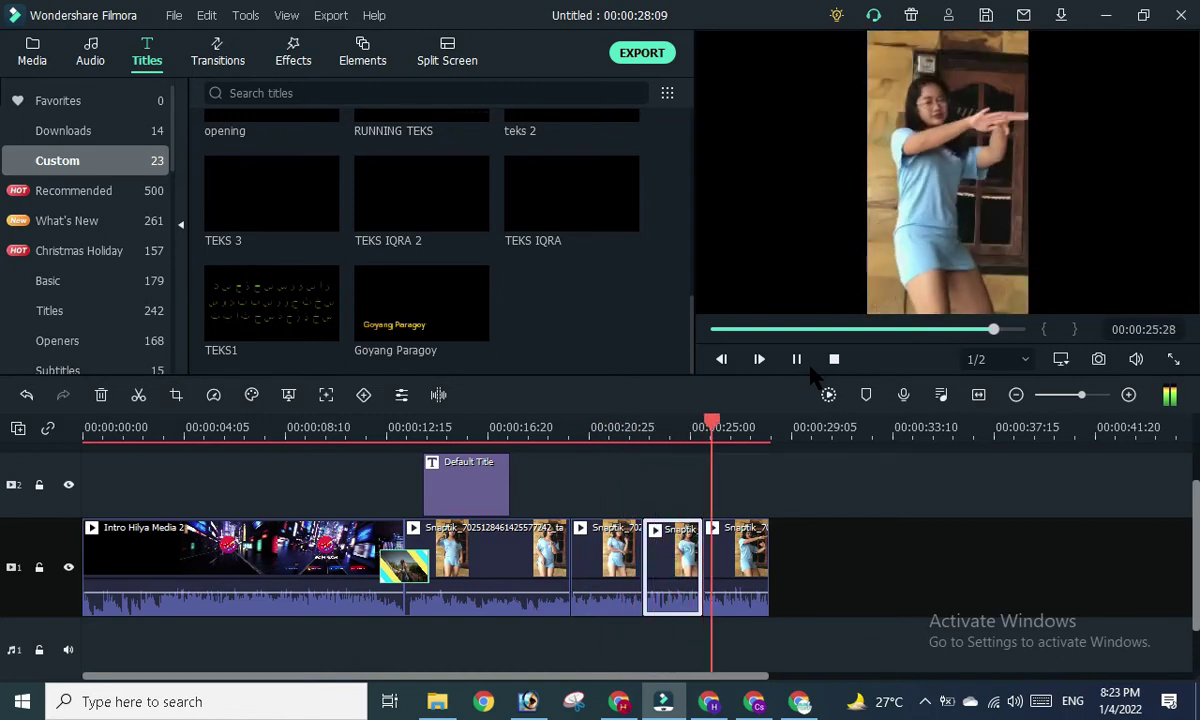
{"action": "left_click", "coordinate": [797, 359]}
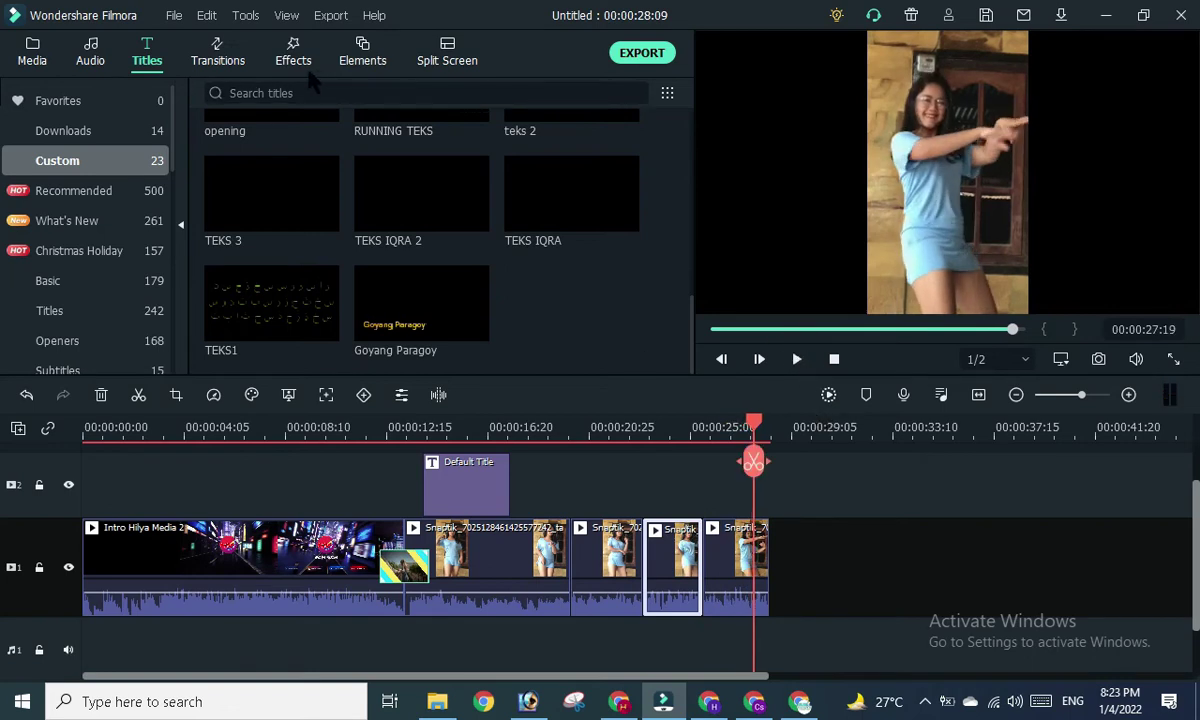
{"action": "left_click", "coordinate": [212, 55]}
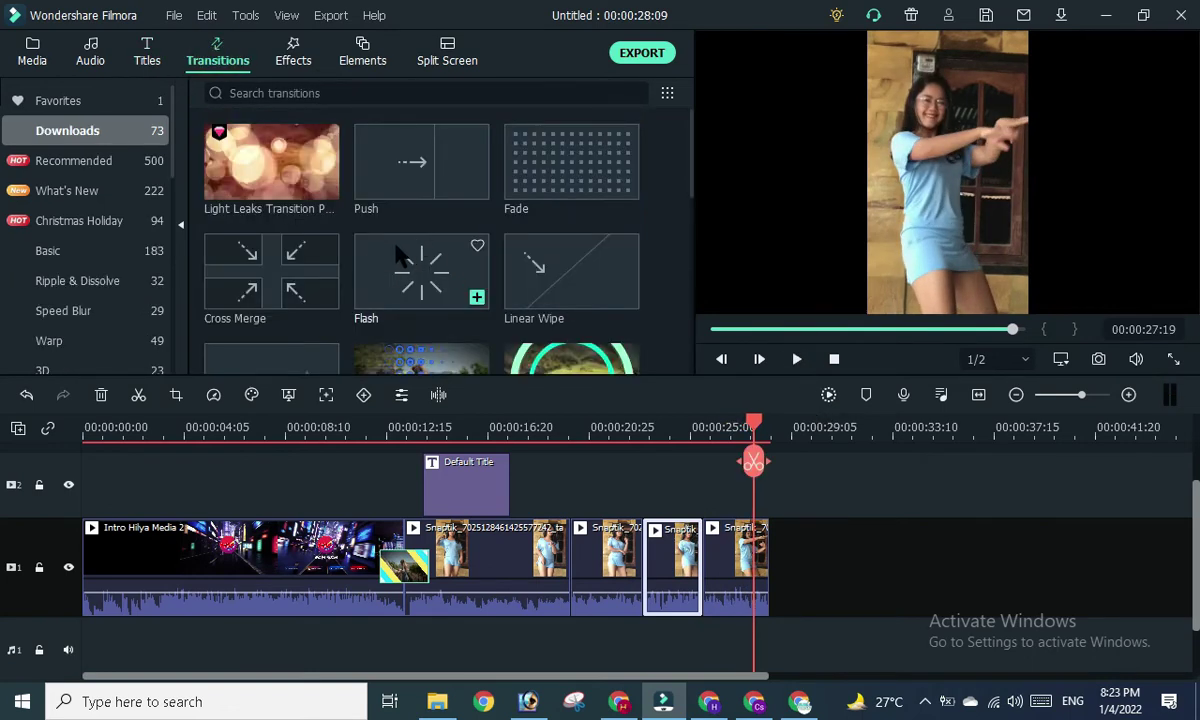
Add the 2D_Business_pack and Plain Shape 7 transitions at two dance-clip joins.
{"action": "scroll", "coordinate": [405, 255], "scroll_direction": "down", "scroll_amount": 2}
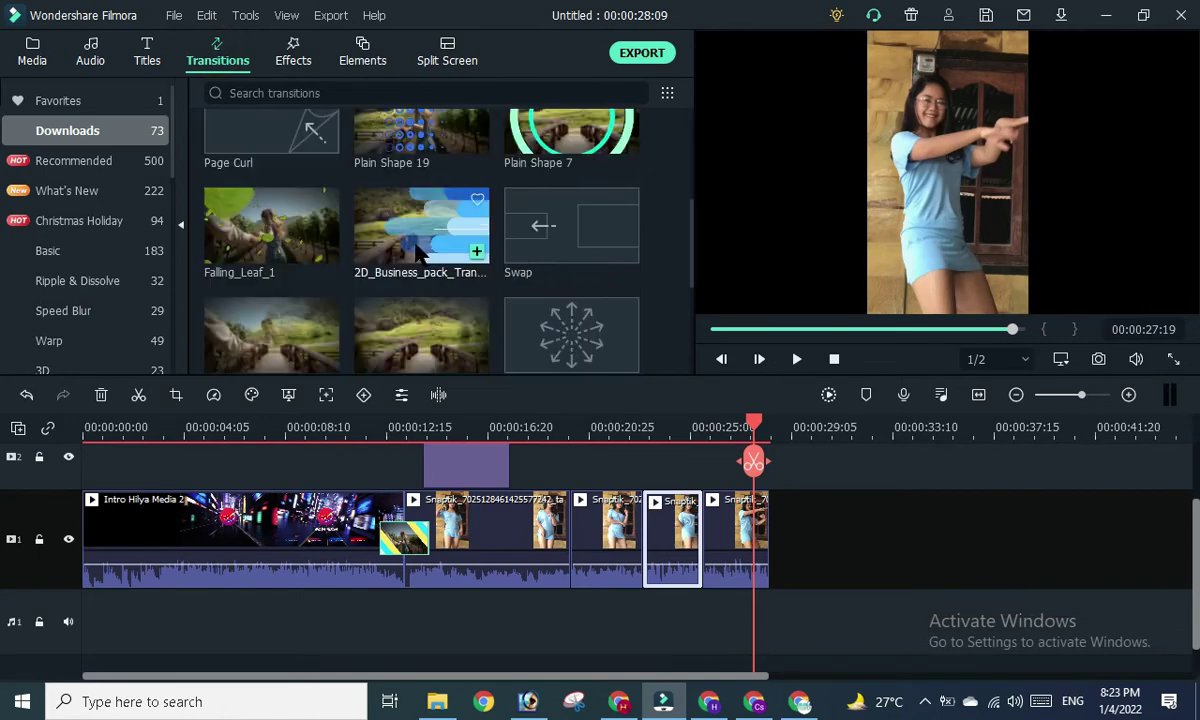
{"action": "left_click_drag", "start_coordinate": [418, 215], "coordinate": [643, 530]}
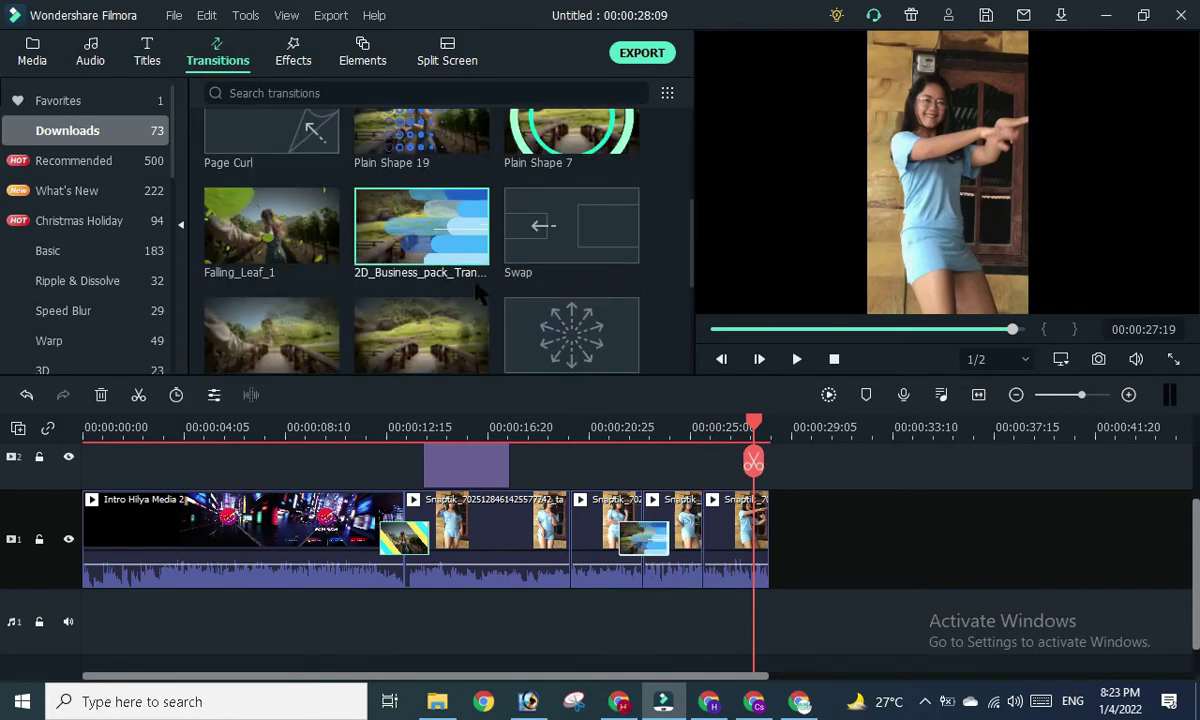
{"action": "left_click_drag", "start_coordinate": [570, 130], "coordinate": [571, 530]}
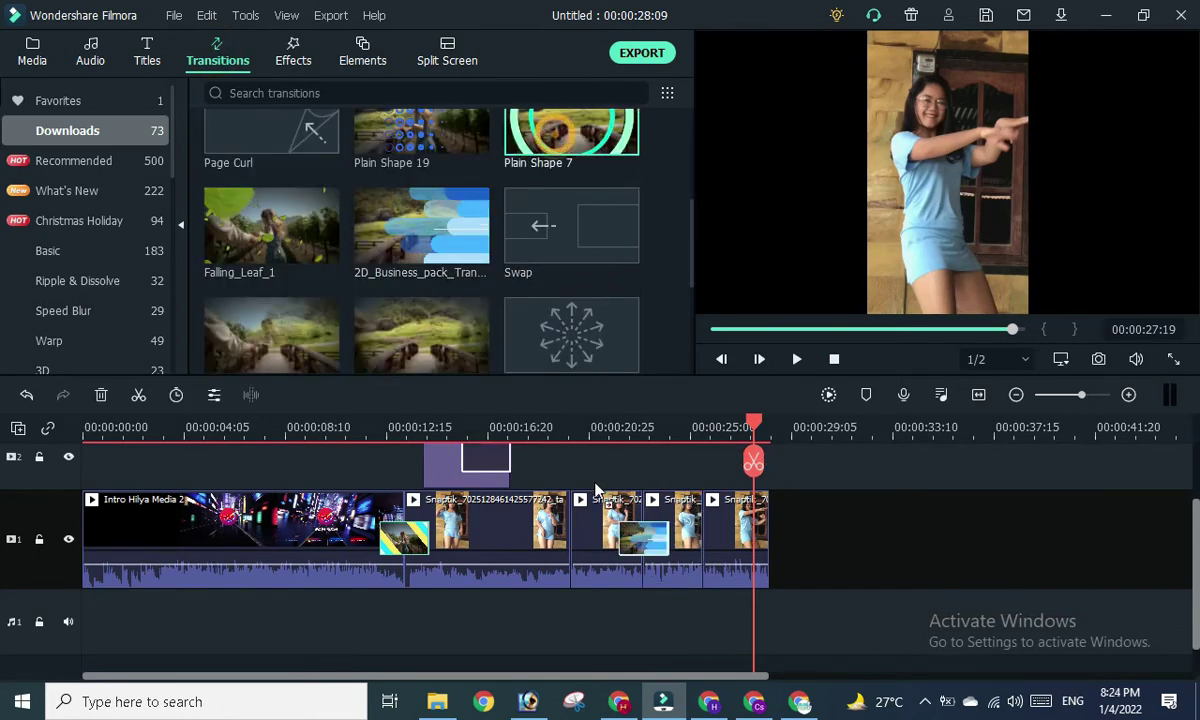
Preview the new transitions from about 00:00:18:19, then return to the title at 00:00:16:03.
{"action": "left_click_drag", "start_coordinate": [760, 428], "coordinate": [535, 428]}
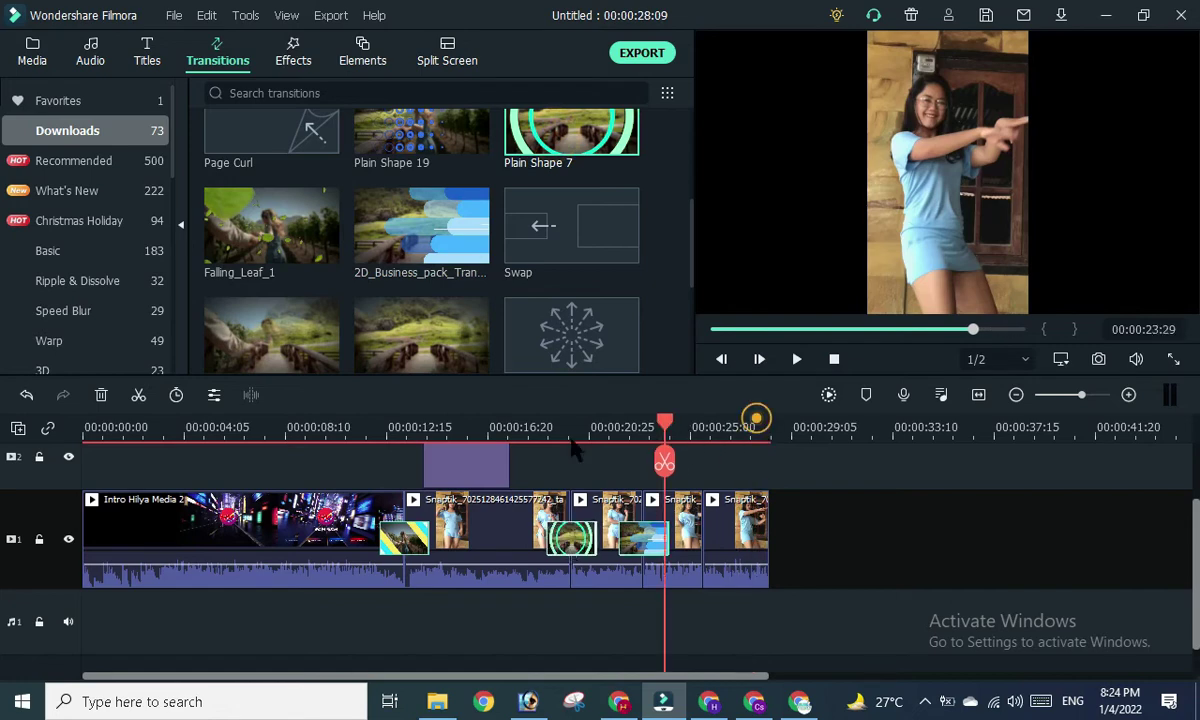
{"action": "left_click", "coordinate": [799, 361]}
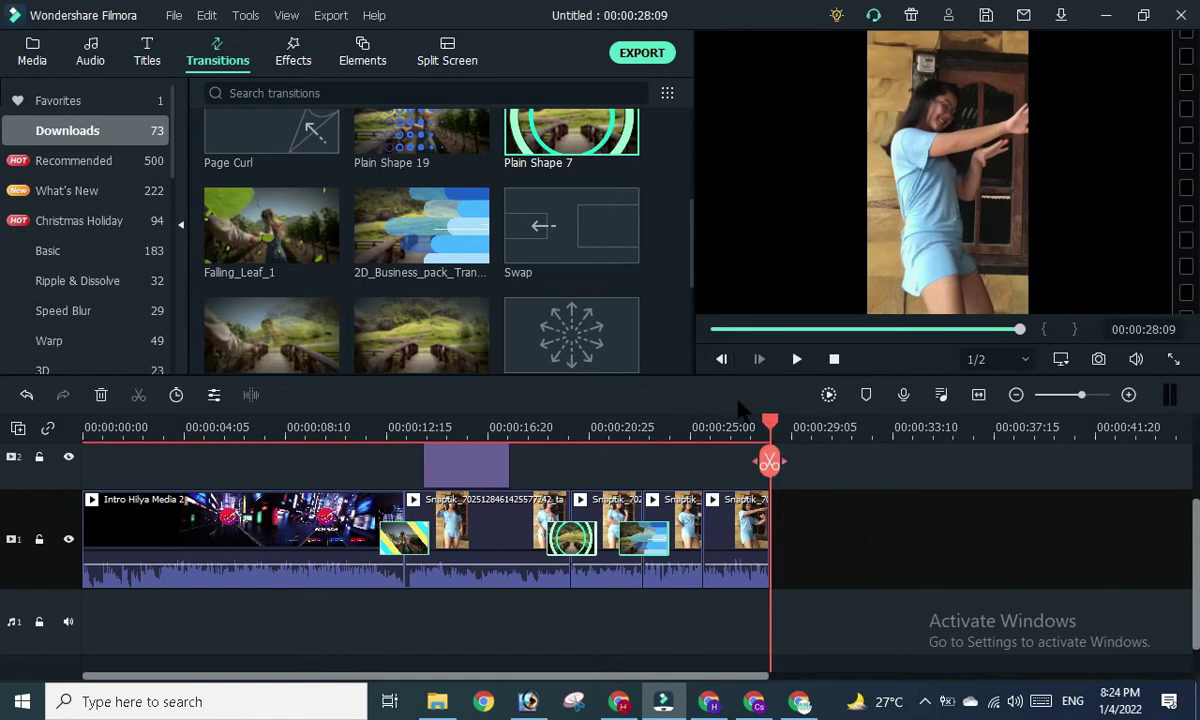
{"action": "left_click_drag", "start_coordinate": [770, 424], "coordinate": [473, 425]}
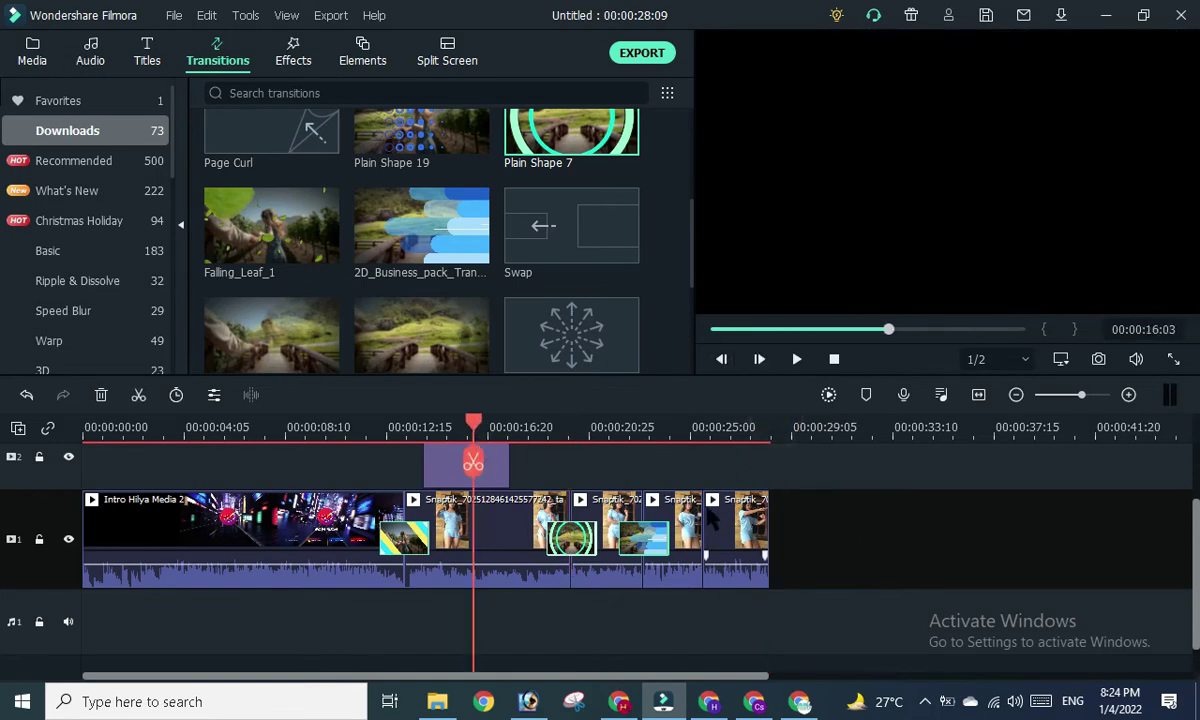
Append the second Snaptik dance video to video track 1 after the last split clip.
{"action": "left_click", "coordinate": [32, 50]}
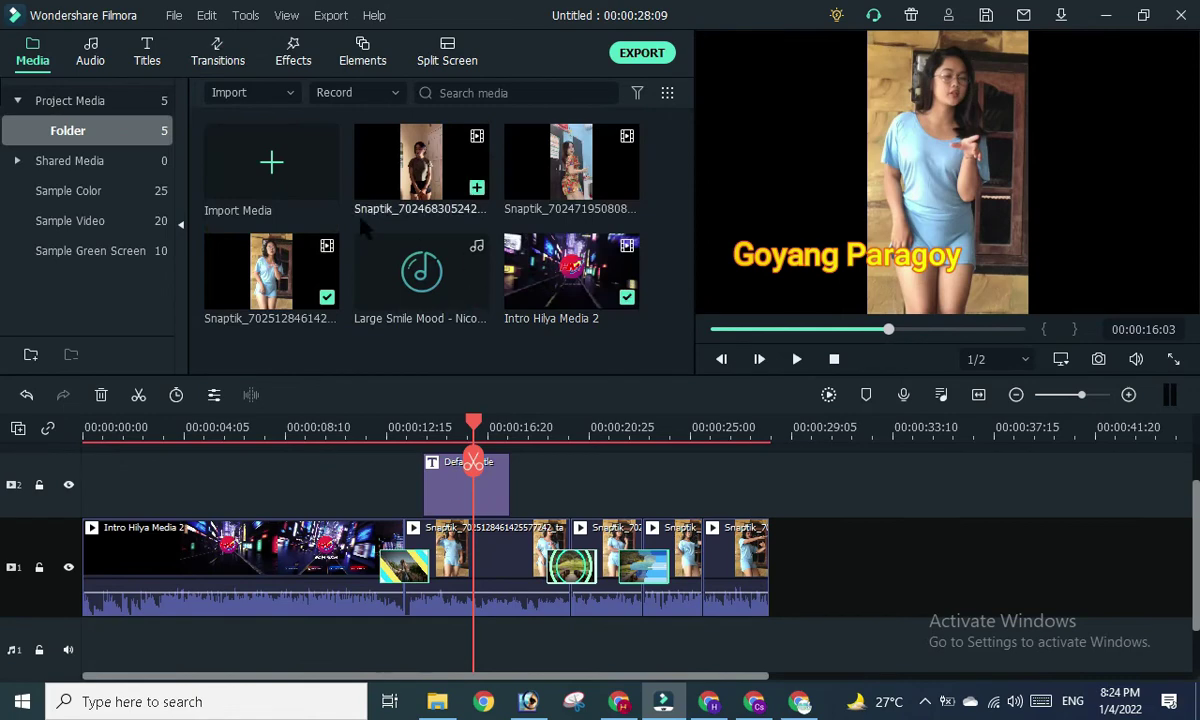
{"action": "mouse_move", "coordinate": [616, 137]}
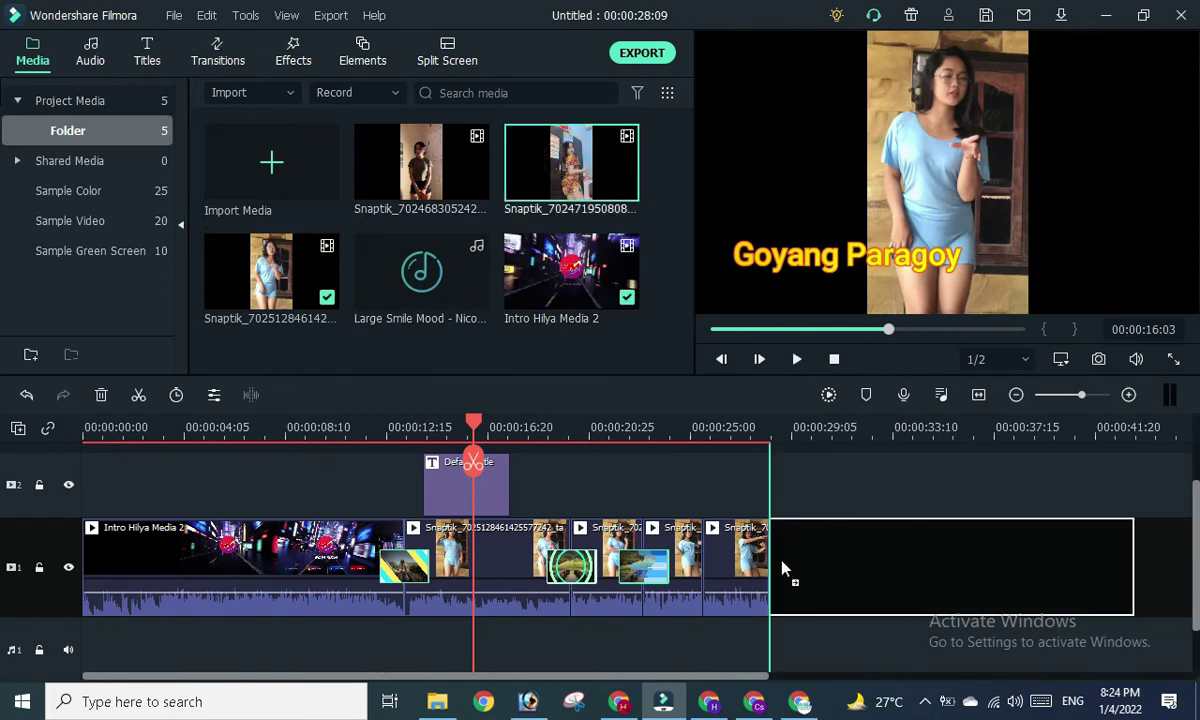
{"action": "left_click_drag", "start_coordinate": [575, 170], "coordinate": [785, 578]}
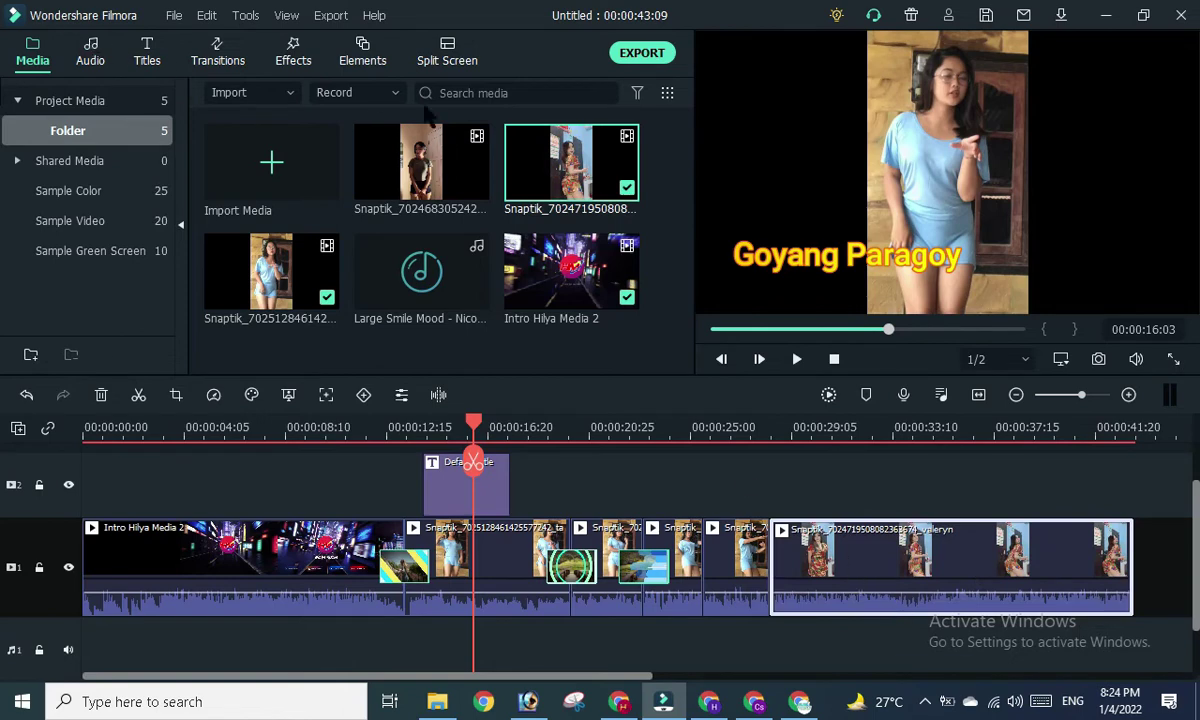
{"action": "left_click", "coordinate": [238, 60]}
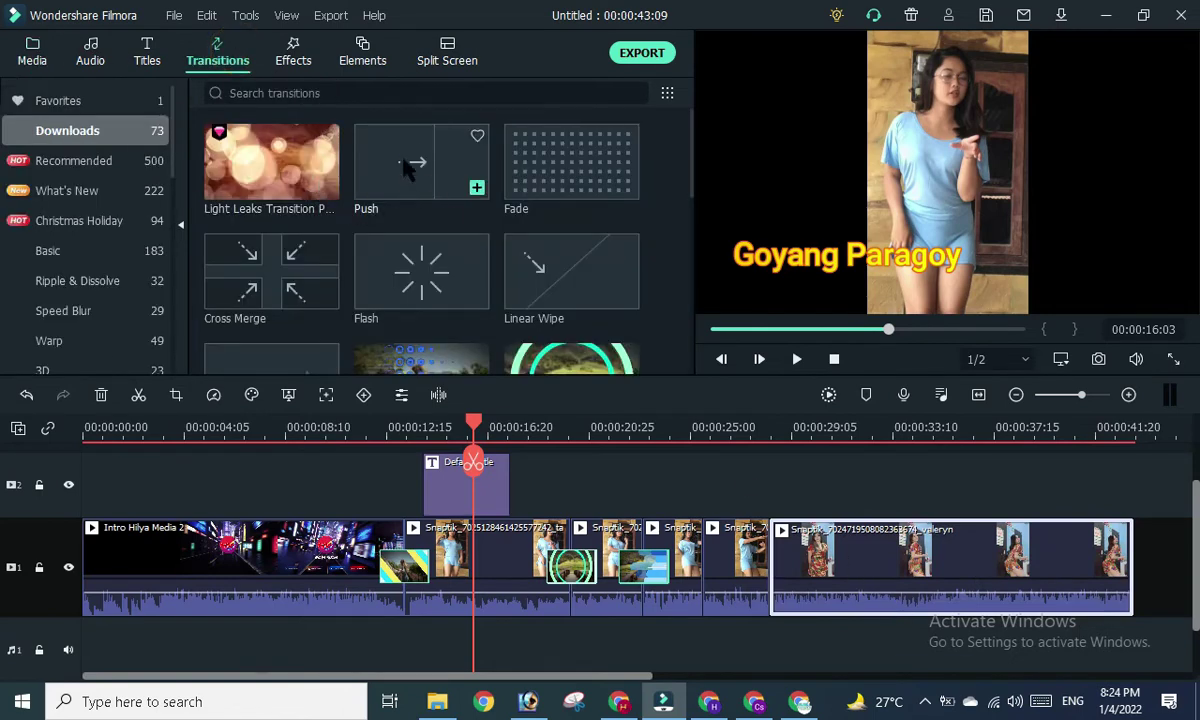
Place a Push transition before the new Snaptik clip and play through it to check.
{"action": "mouse_move", "coordinate": [407, 166]}
{"action": "left_mouse_down"}
{"action": "mouse_move", "coordinate": [792, 567]}
{"action": "mouse_move", "coordinate": [765, 573]}
{"action": "left_mouse_up"}
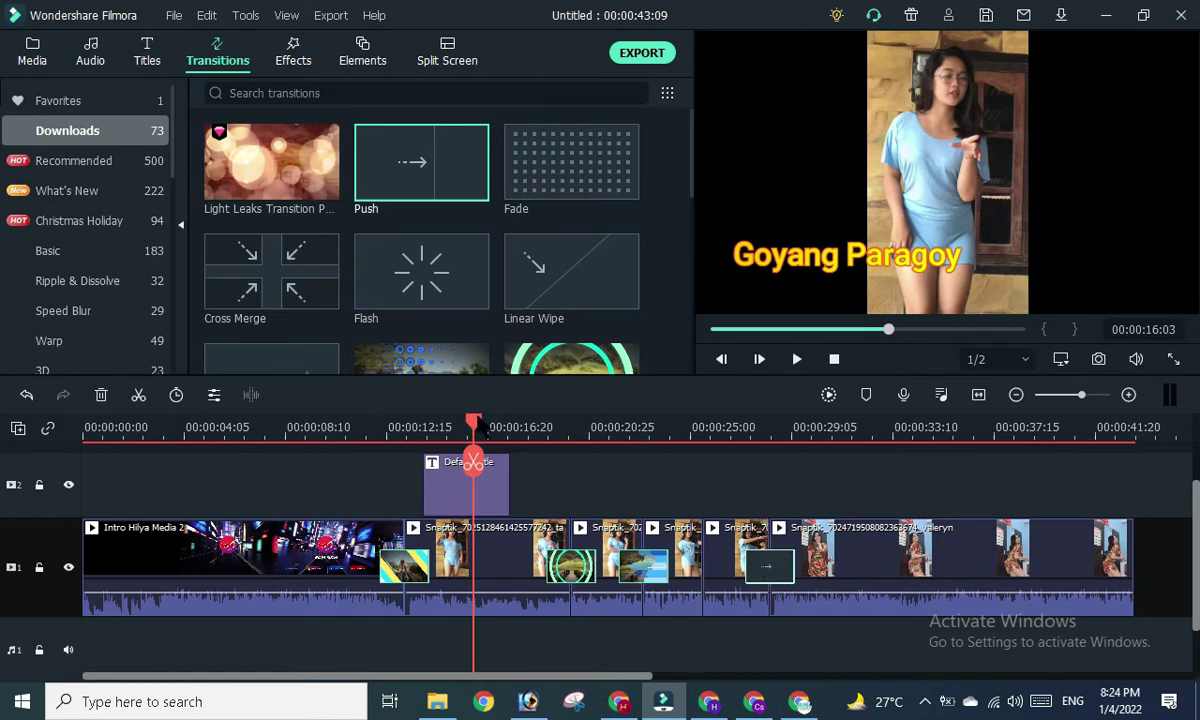
{"action": "left_click_drag", "start_coordinate": [478, 425], "coordinate": [737, 427]}
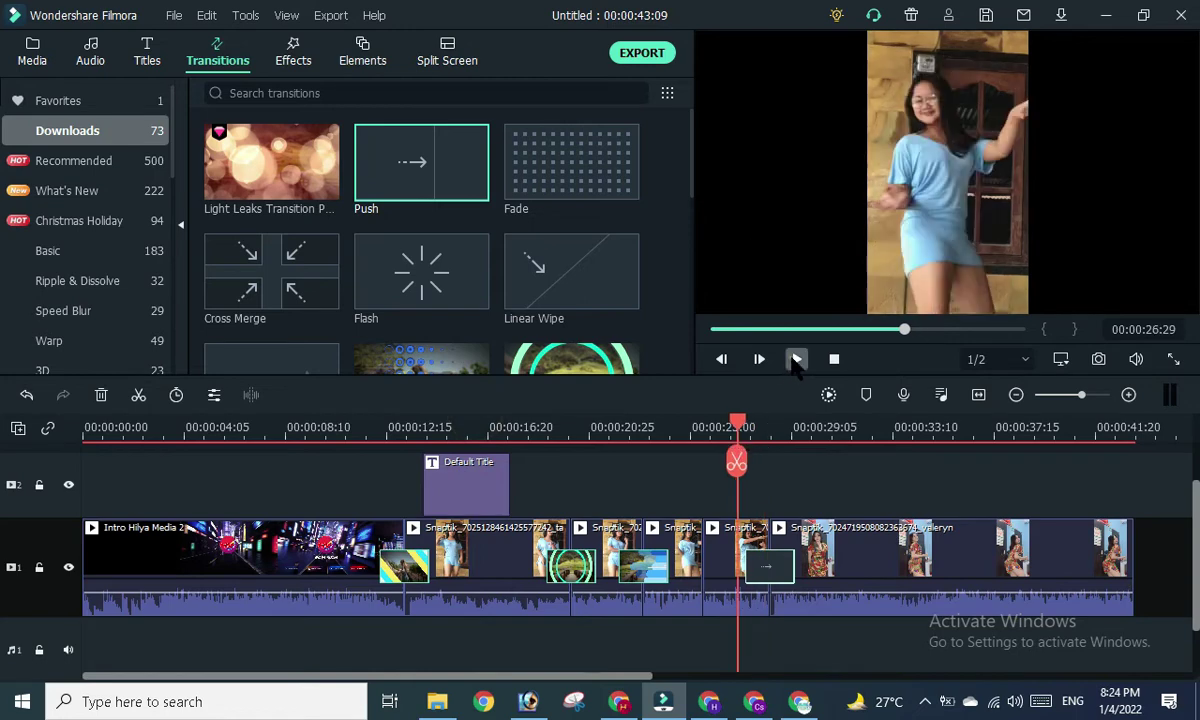
{"action": "left_click", "coordinate": [797, 360]}
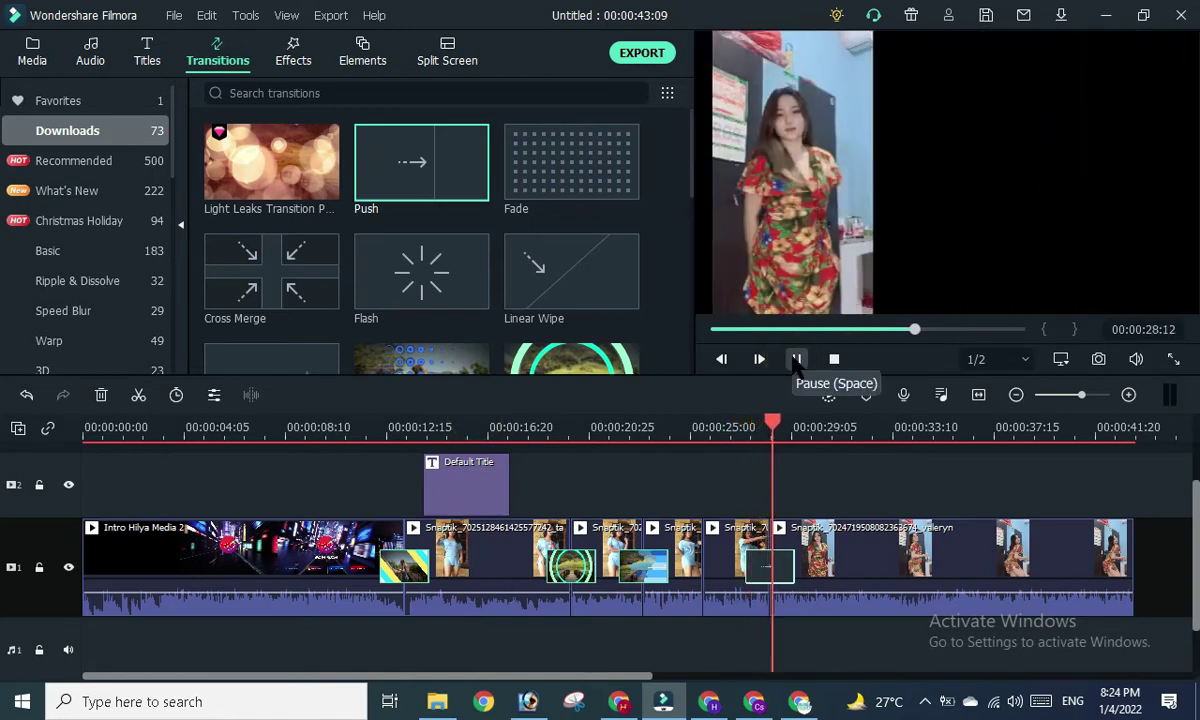
{"action": "left_click", "coordinate": [797, 360]}
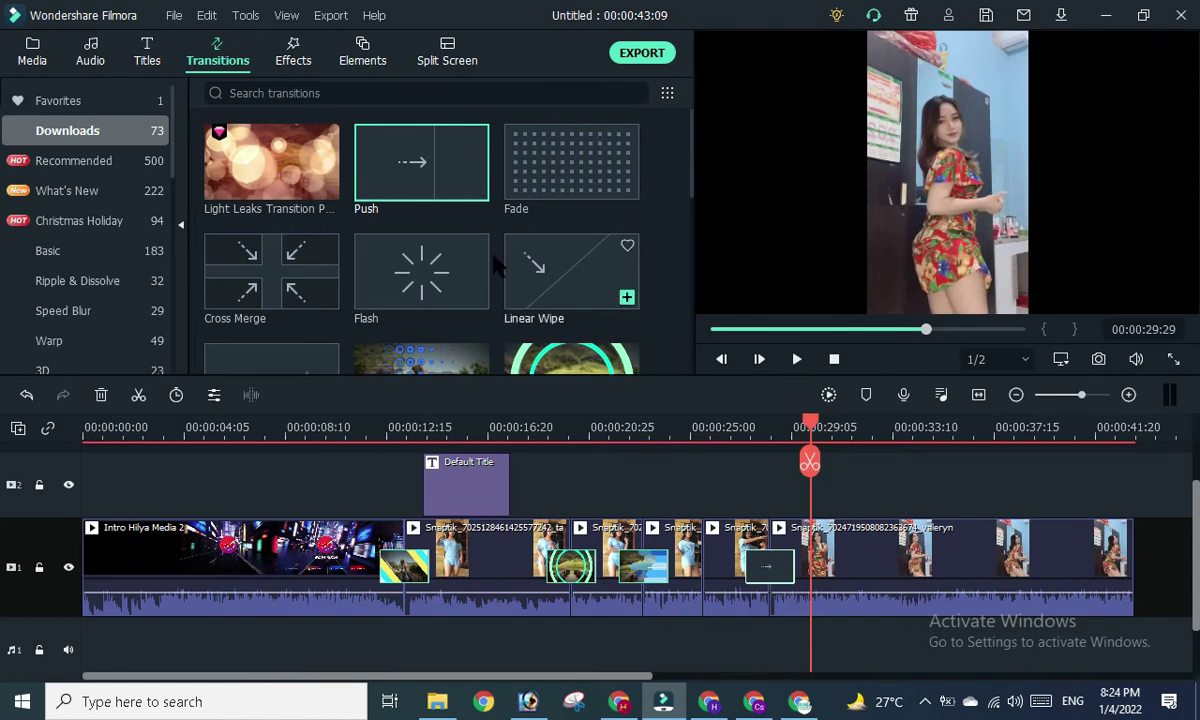
Scroll the timeline and select, then deselect, the Default Title clip.
{"action": "left_click", "coordinate": [437, 168]}
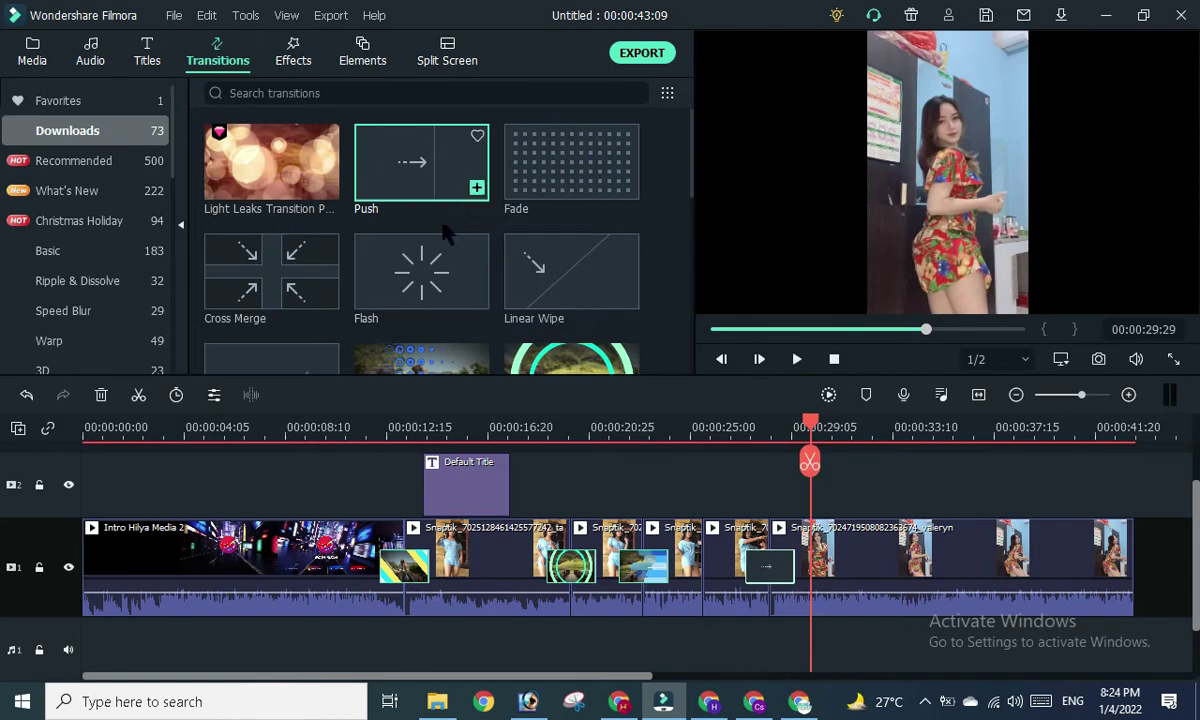
{"action": "left_click_drag", "start_coordinate": [592, 678], "coordinate": [737, 690]}
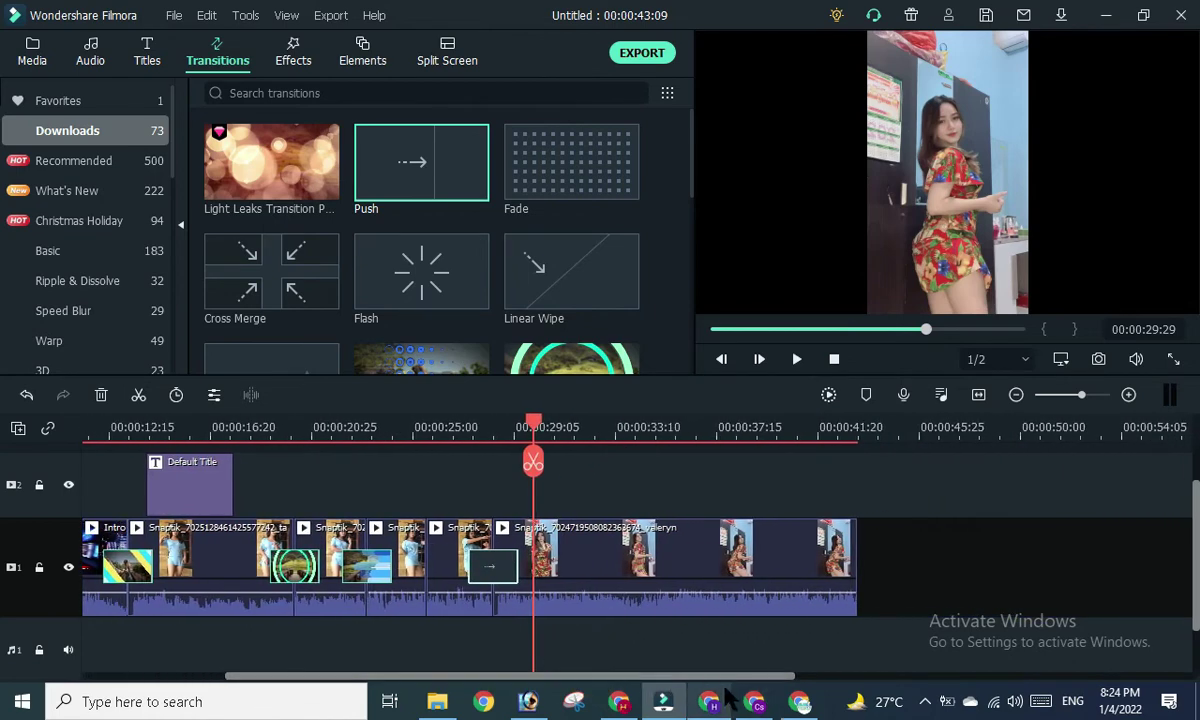
{"action": "mouse_move", "coordinate": [710, 701]}
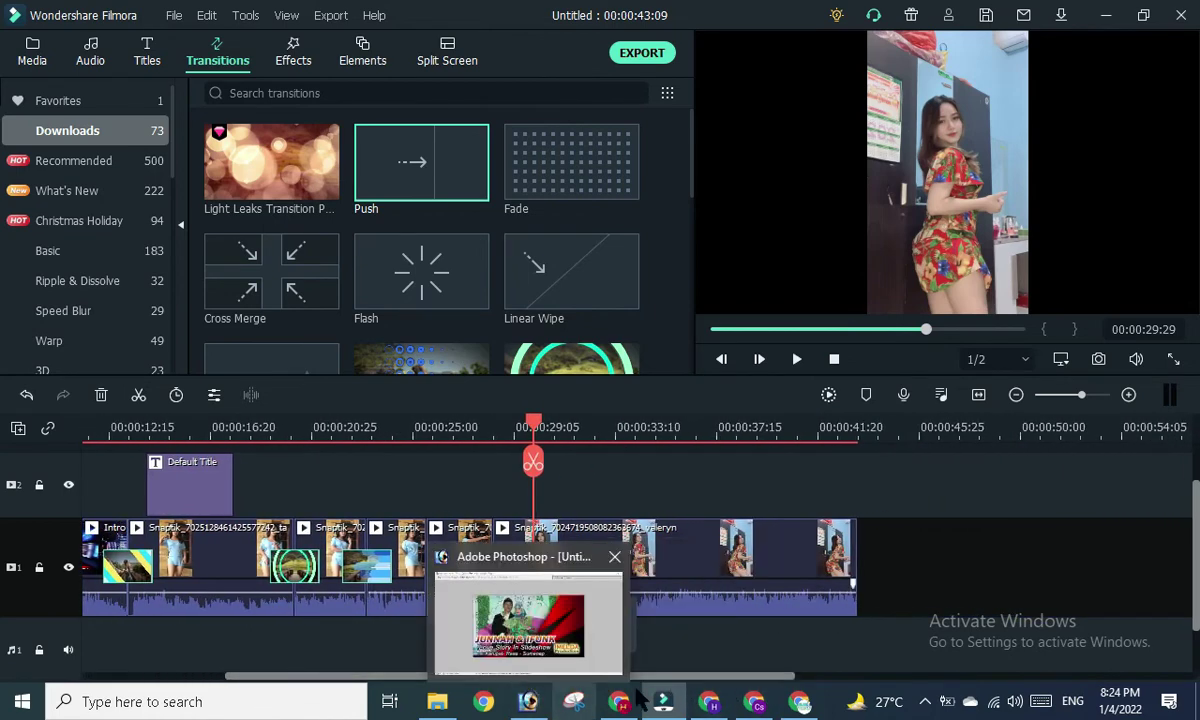
{"action": "left_click_drag", "start_coordinate": [702, 677], "coordinate": [560, 677]}
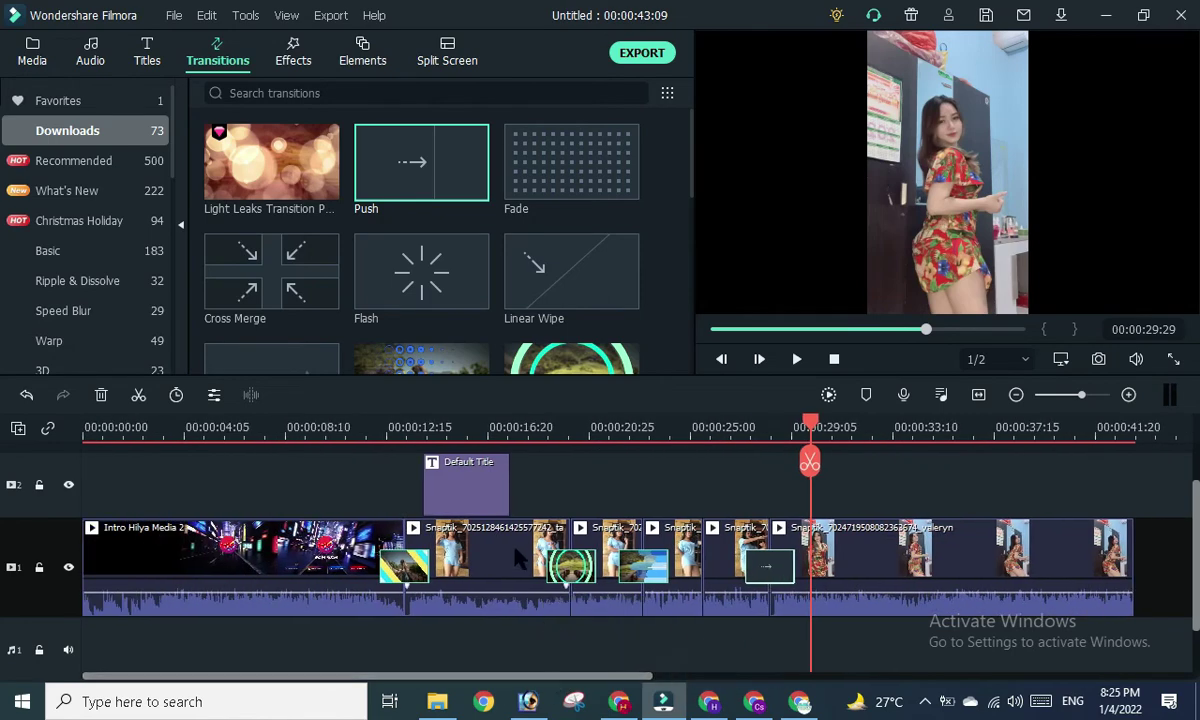
{"action": "left_click", "coordinate": [482, 503]}
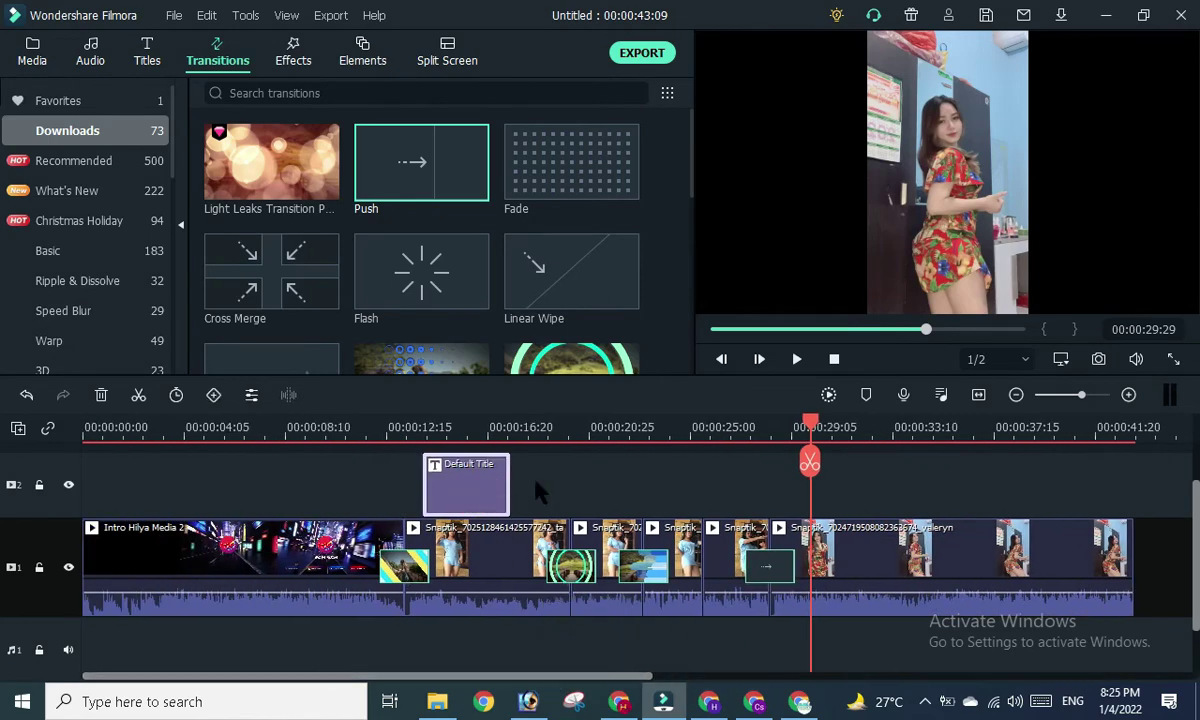
{"action": "left_click", "coordinate": [590, 490]}
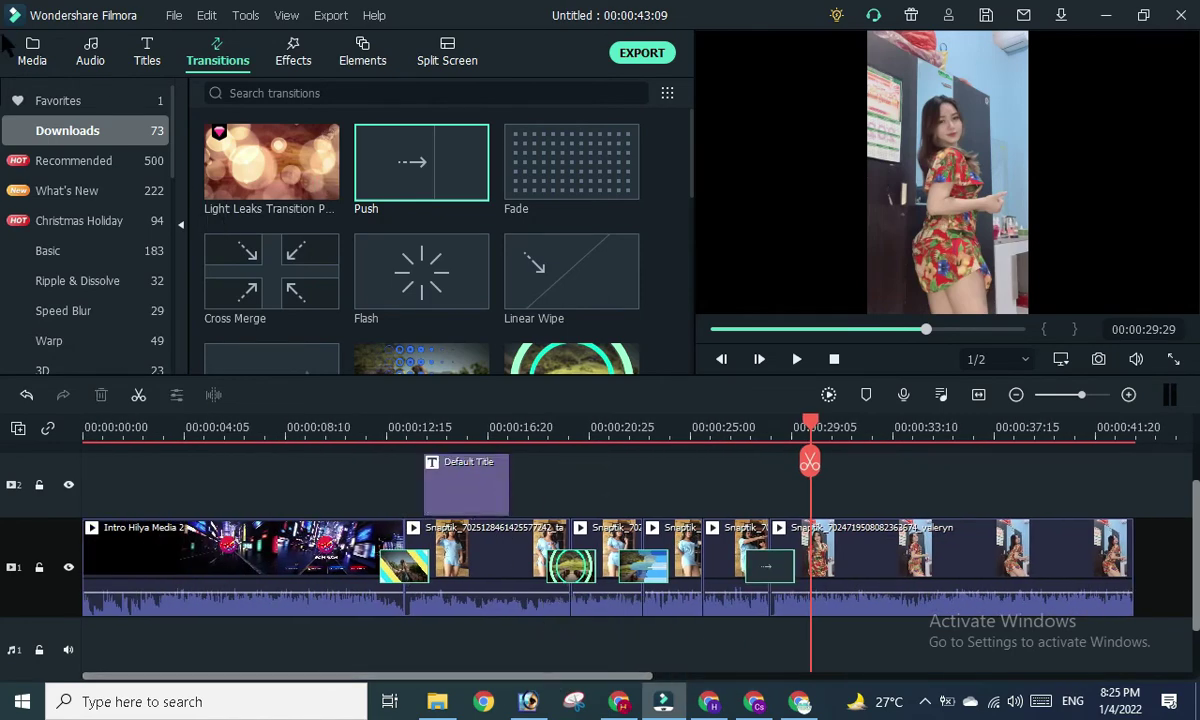
{"action": "left_click", "coordinate": [30, 56]}
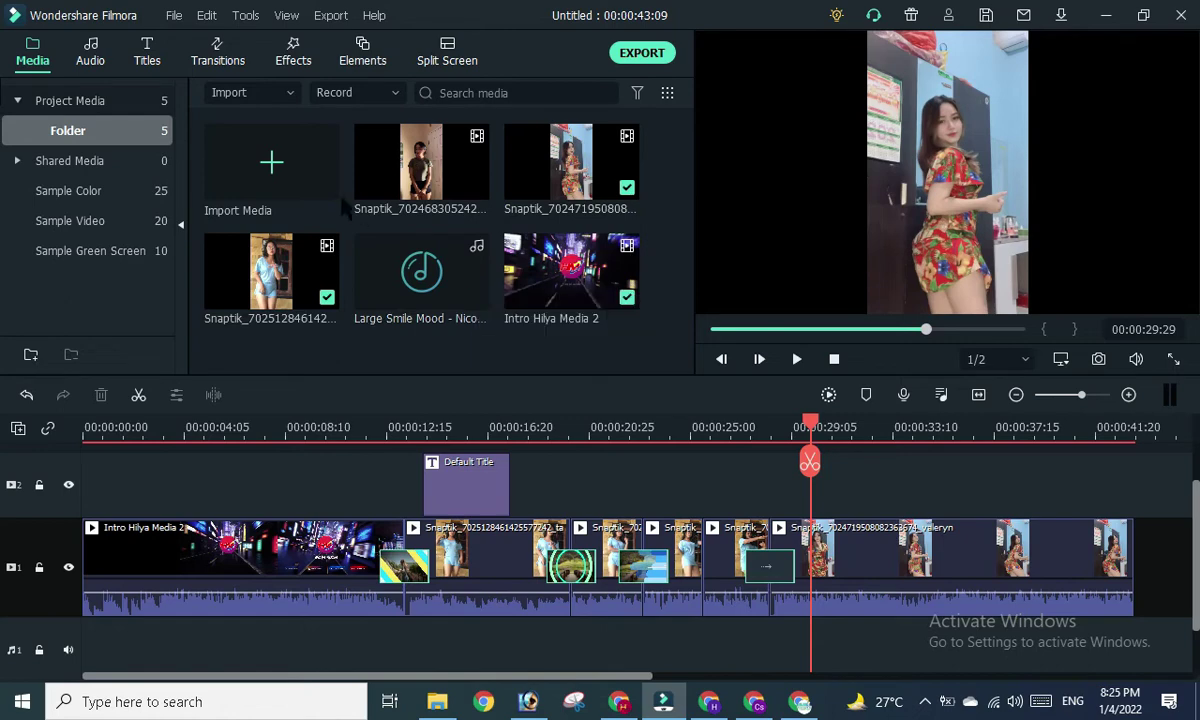
Import VID-20211204-WA0009 from the KOLOM TV folder on New Volume (D:).
{"action": "left_click", "coordinate": [287, 160]}
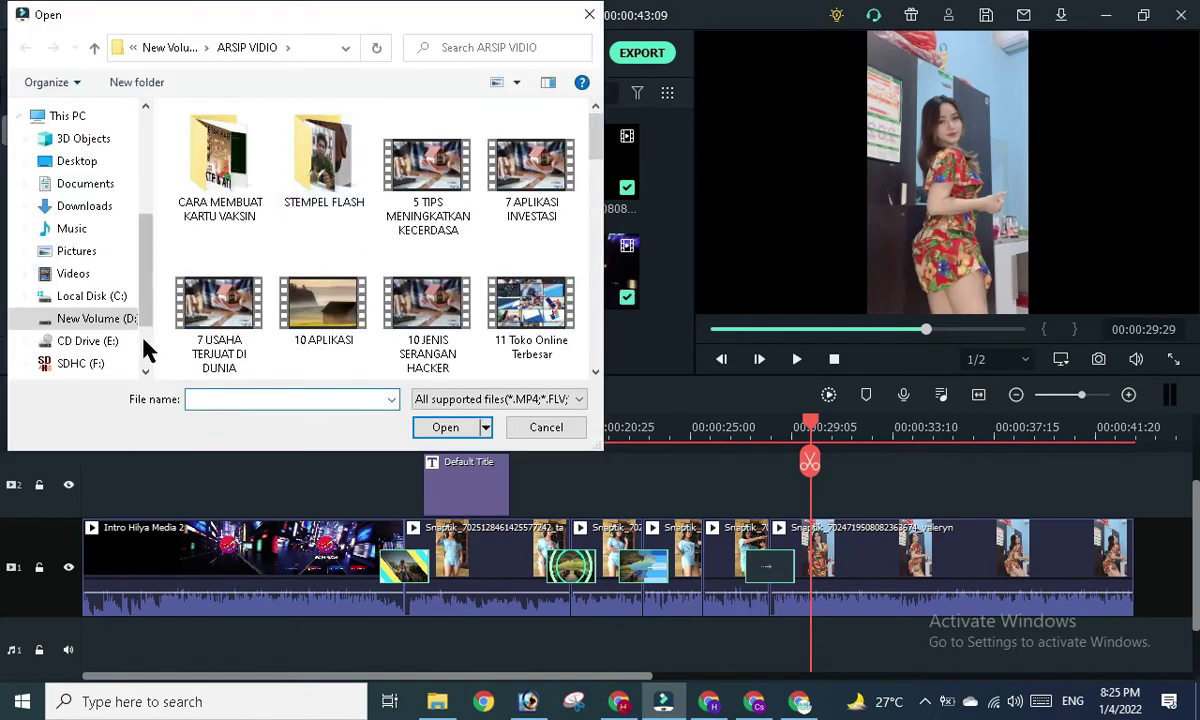
{"action": "left_click", "coordinate": [128, 318]}
{"action": "scroll", "coordinate": [435, 248], "scroll_direction": "down", "scroll_amount": 1}
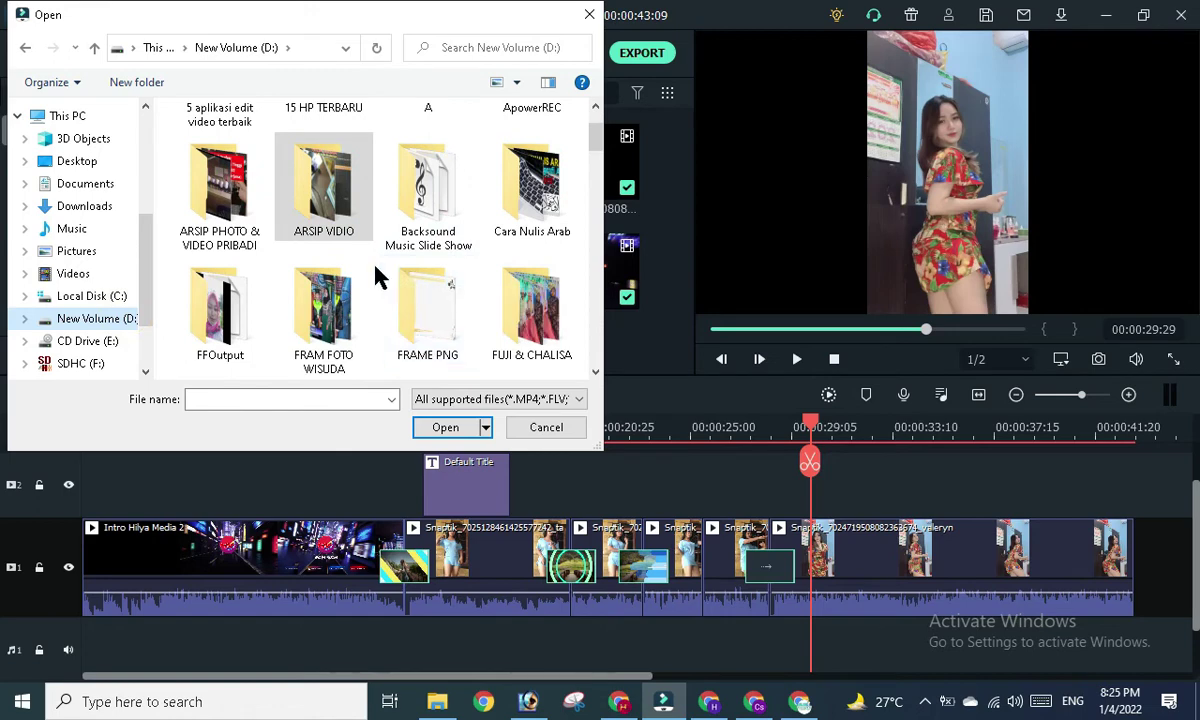
{"action": "scroll", "coordinate": [376, 278], "scroll_direction": "down", "scroll_amount": 1}
{"action": "scroll", "coordinate": [460, 270], "scroll_direction": "down", "scroll_amount": 1}
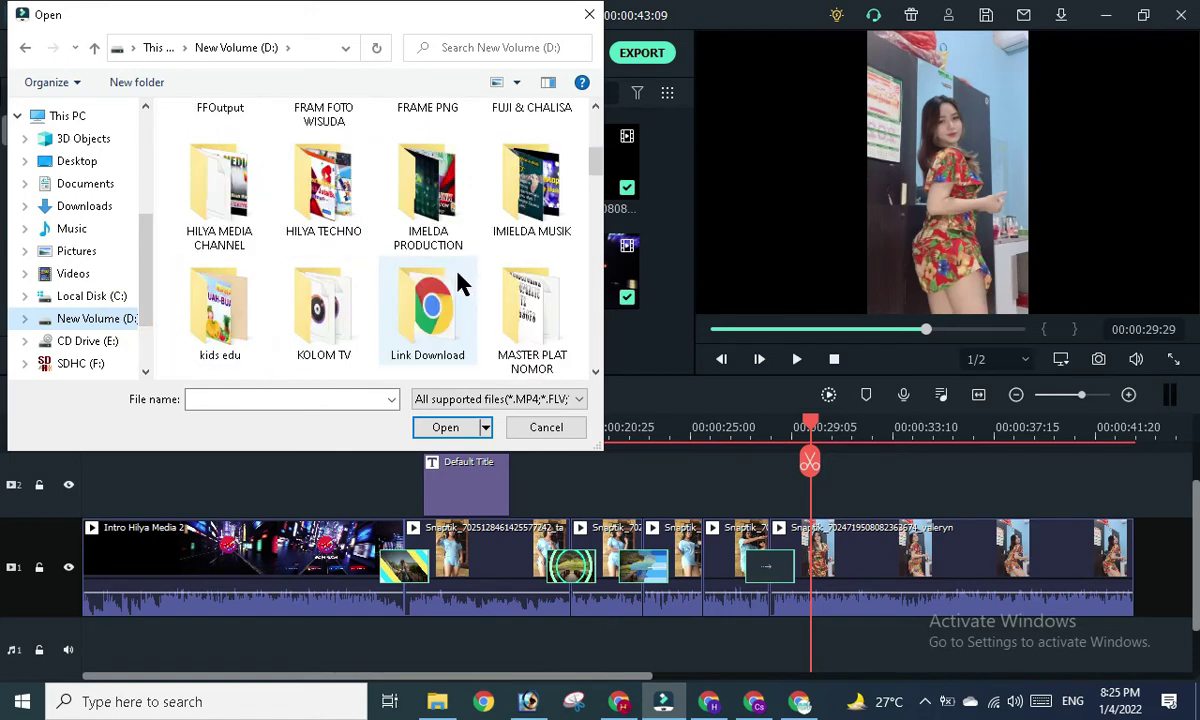
{"action": "double_click", "coordinate": [335, 320]}
{"action": "scroll", "coordinate": [310, 280], "scroll_direction": "down", "scroll_amount": 1}
{"action": "left_click", "coordinate": [272, 355]}
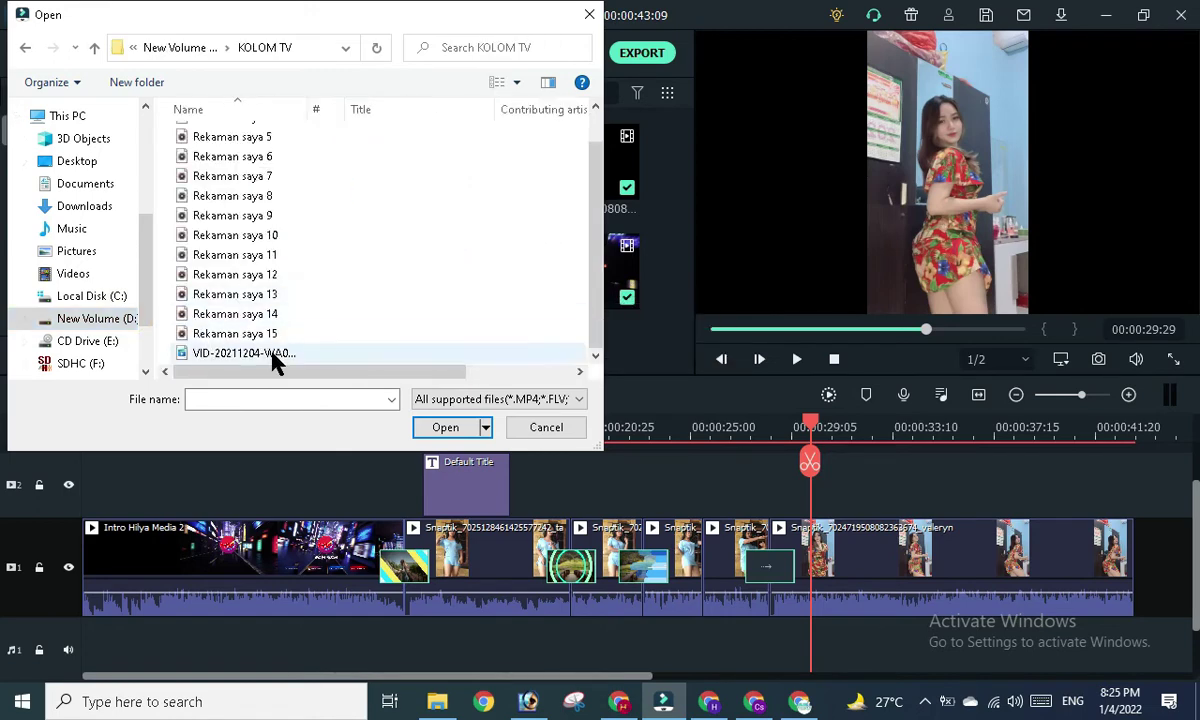
{"action": "left_click", "coordinate": [440, 427]}
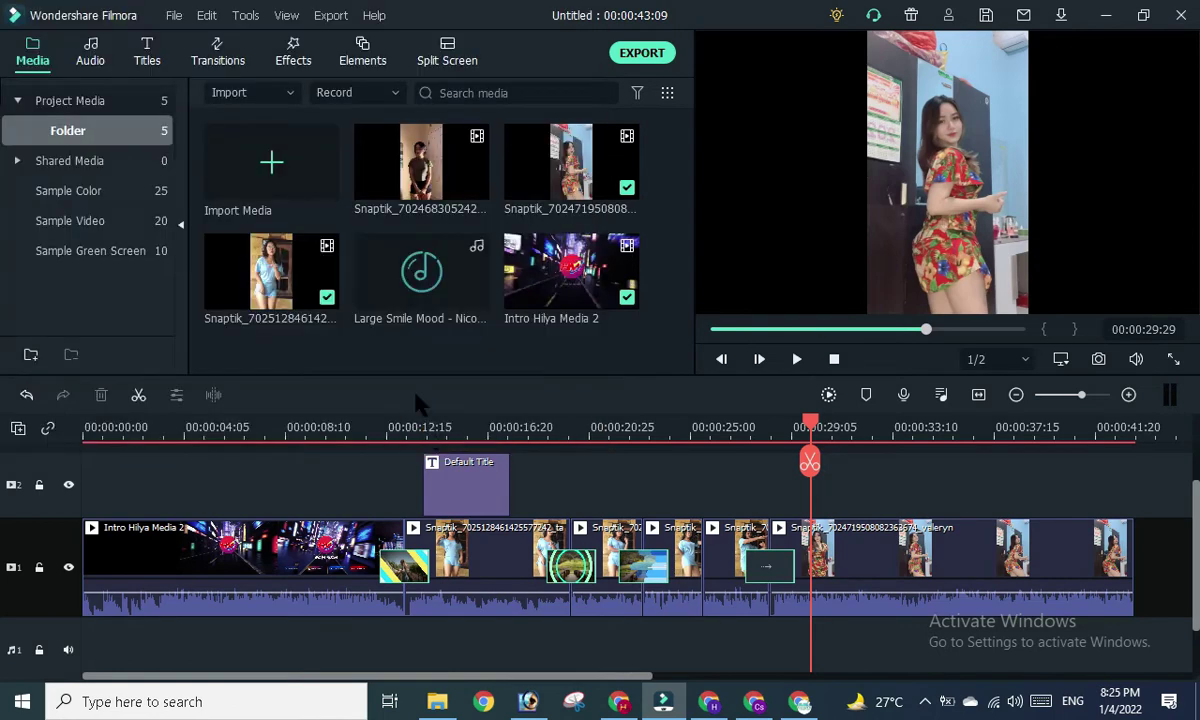
{"action": "scroll", "coordinate": [474, 312], "scroll_direction": "down", "scroll_amount": 1}
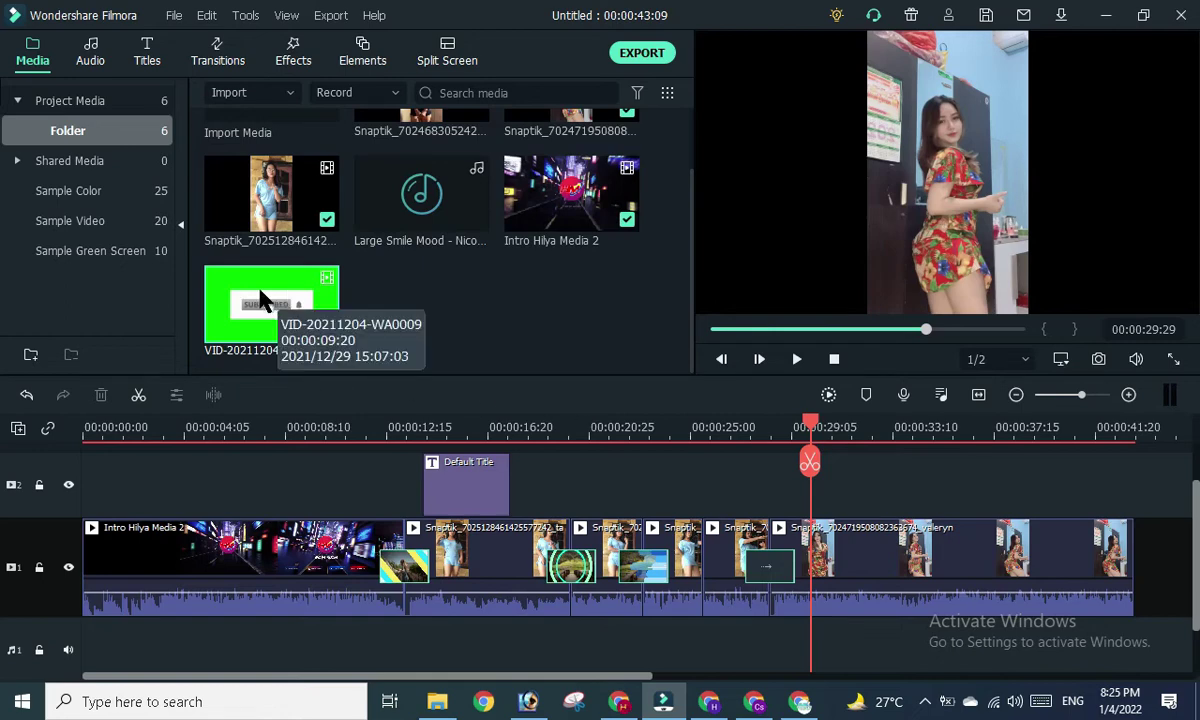
Drop VID-20211204-WA0009 onto track 2 after Default Title and preview from about 15 seconds.
{"action": "left_click_drag", "start_coordinate": [255, 295], "coordinate": [510, 465]}
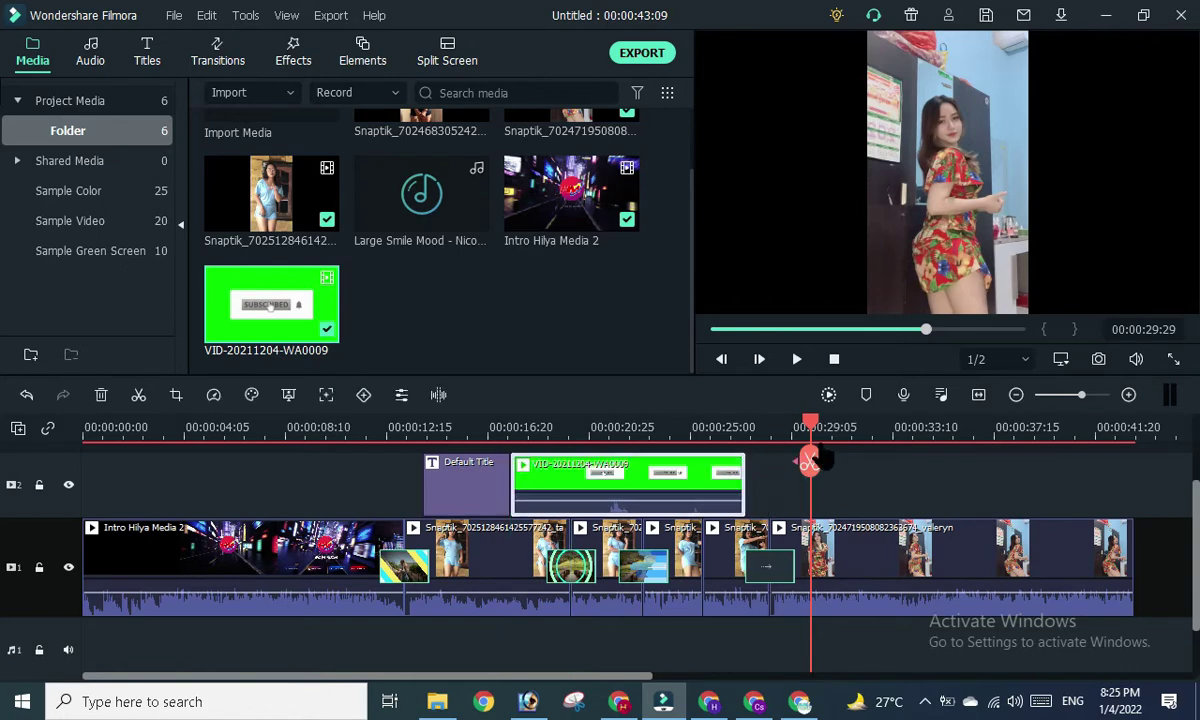
{"action": "left_click_drag", "start_coordinate": [810, 422], "coordinate": [455, 425]}
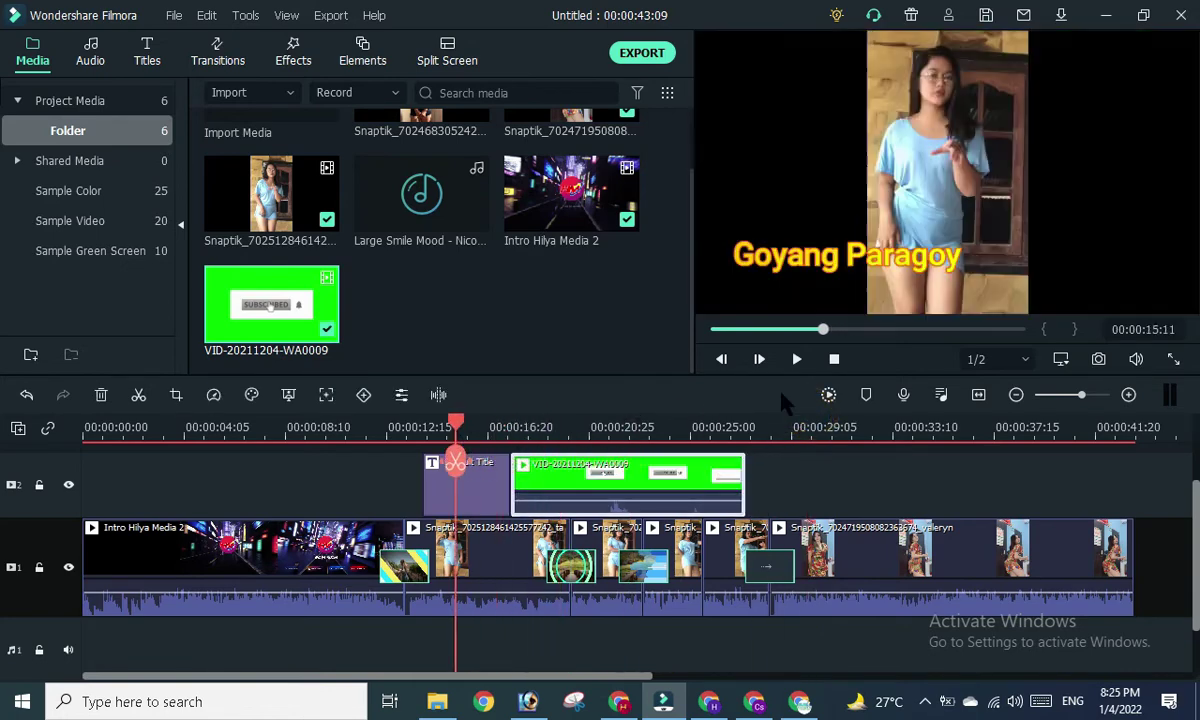
{"action": "left_click", "coordinate": [798, 359]}
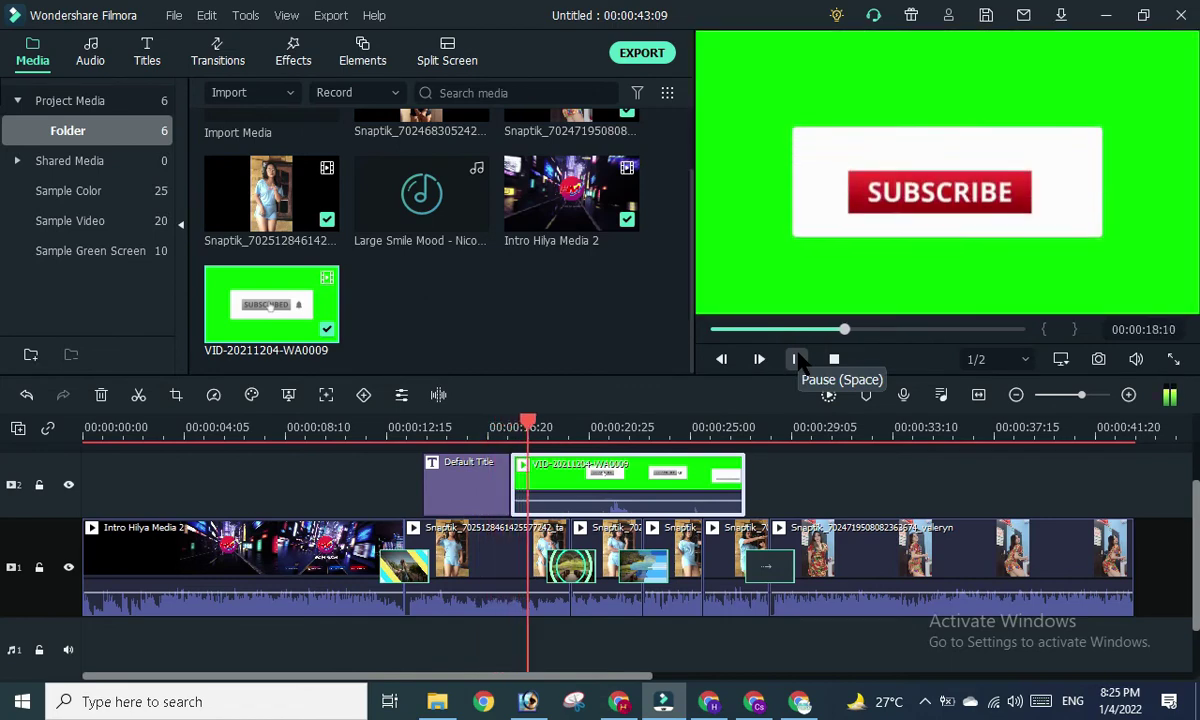
{"action": "left_click", "coordinate": [798, 359]}
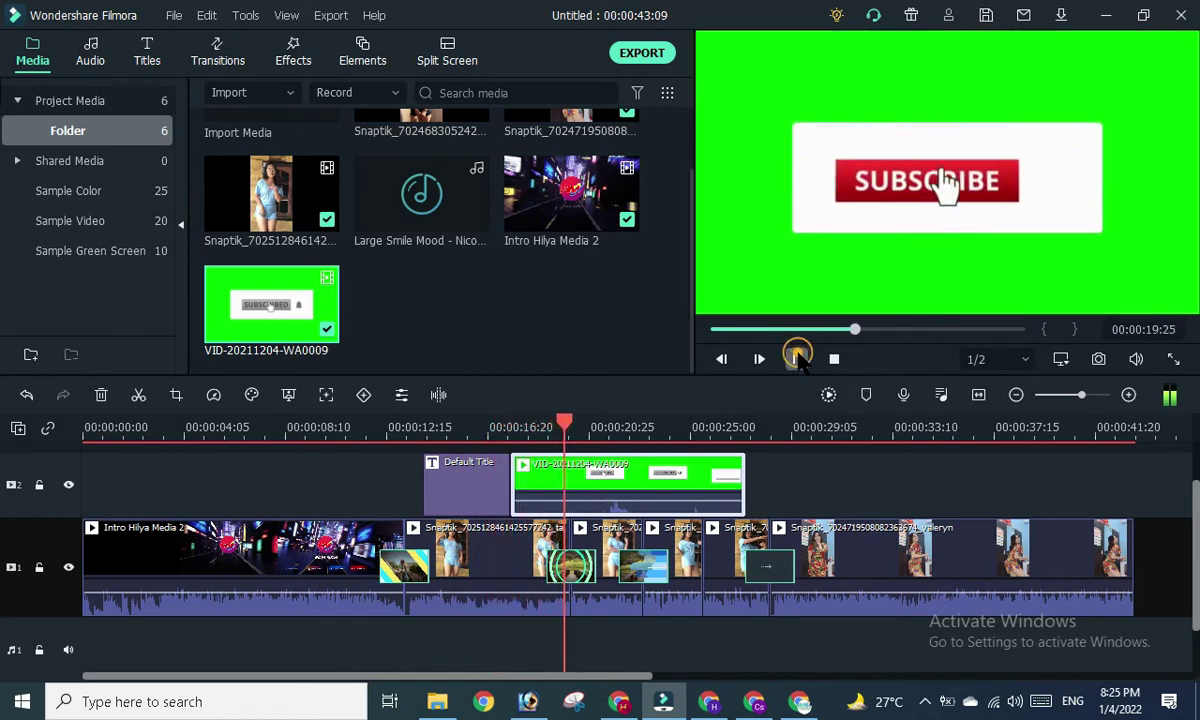
Select the green-screen overlay and park the playhead where it starts, around 17 seconds.
{"action": "left_click", "coordinate": [698, 474]}
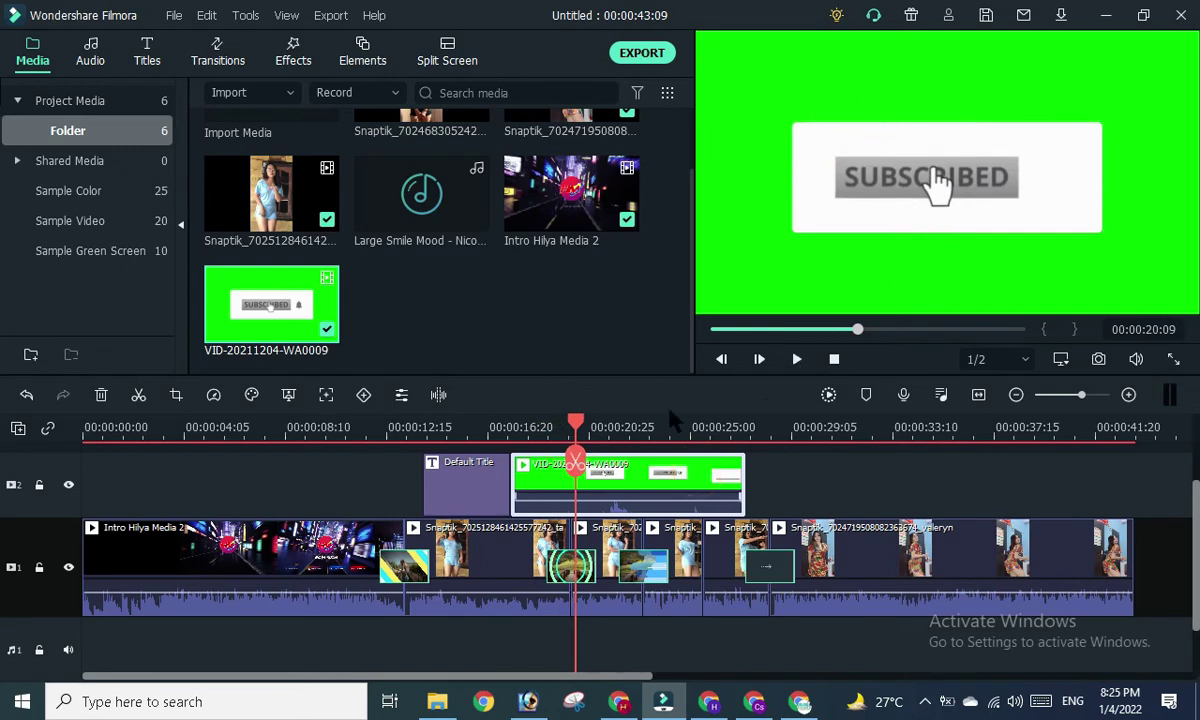
{"action": "left_click_drag", "start_coordinate": [575, 422], "coordinate": [501, 427]}
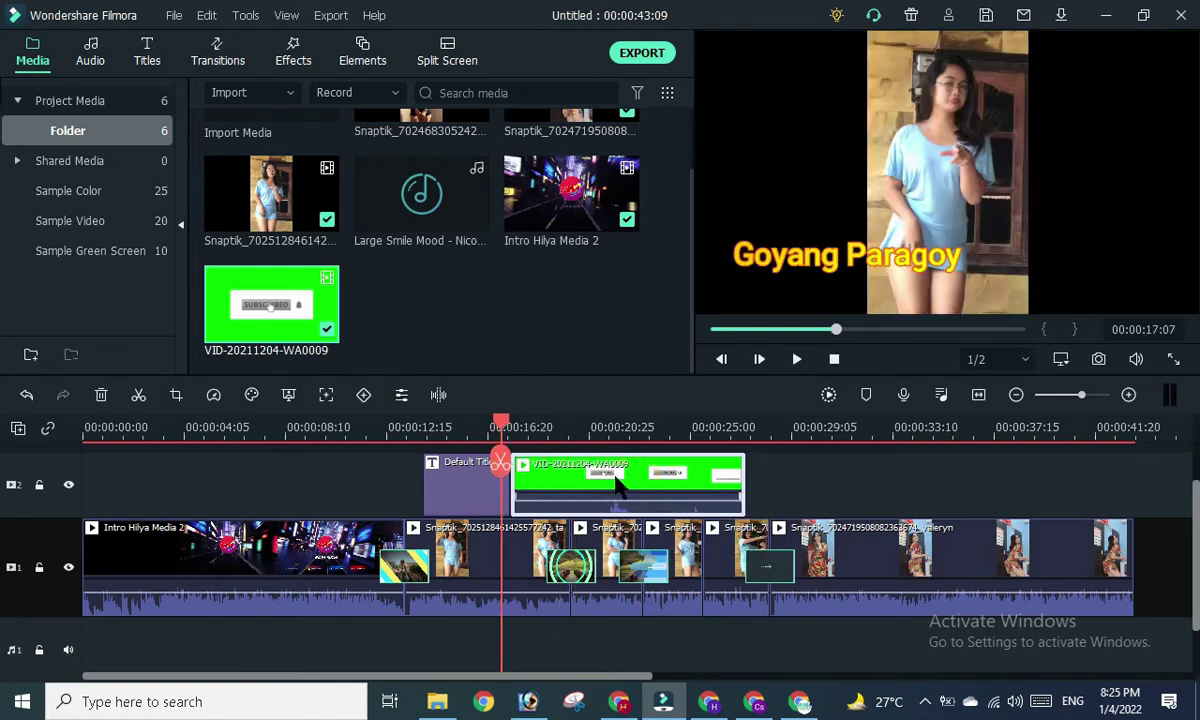
{"action": "left_click", "coordinate": [613, 482]}
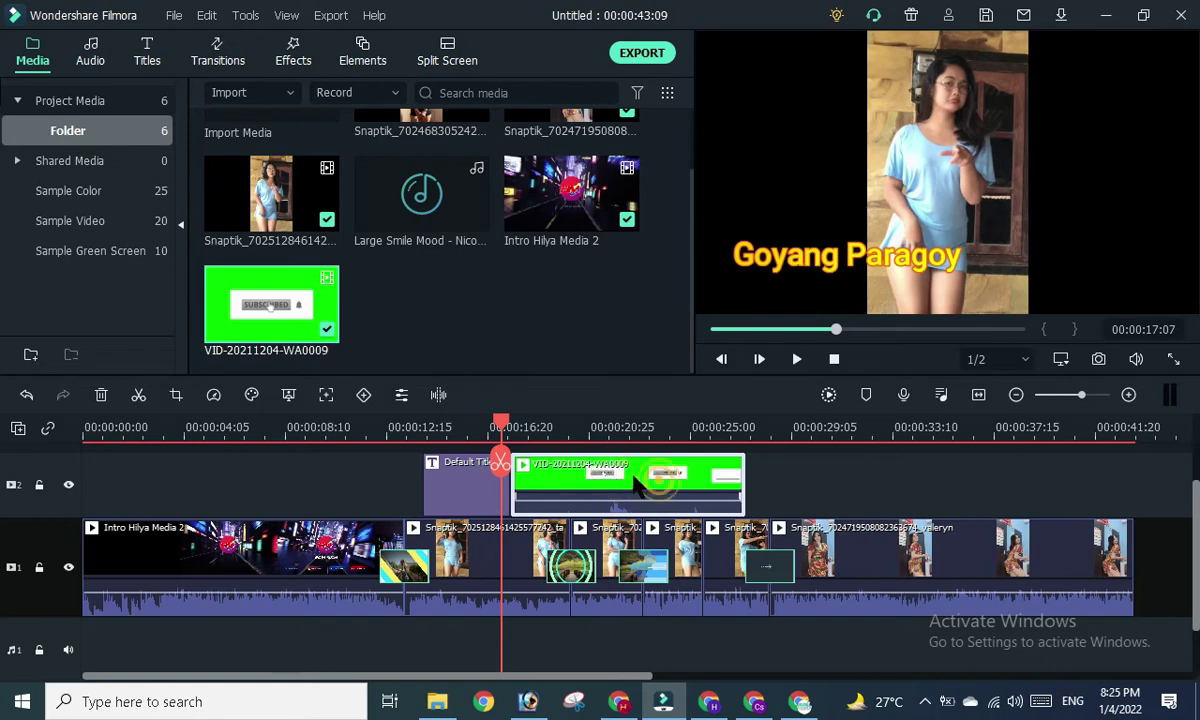
{"action": "mouse_move", "coordinate": [497, 427]}
{"action": "left_mouse_down"}
{"action": "mouse_move", "coordinate": [526, 430]}
{"action": "mouse_move", "coordinate": [513, 428]}
{"action": "left_mouse_up"}
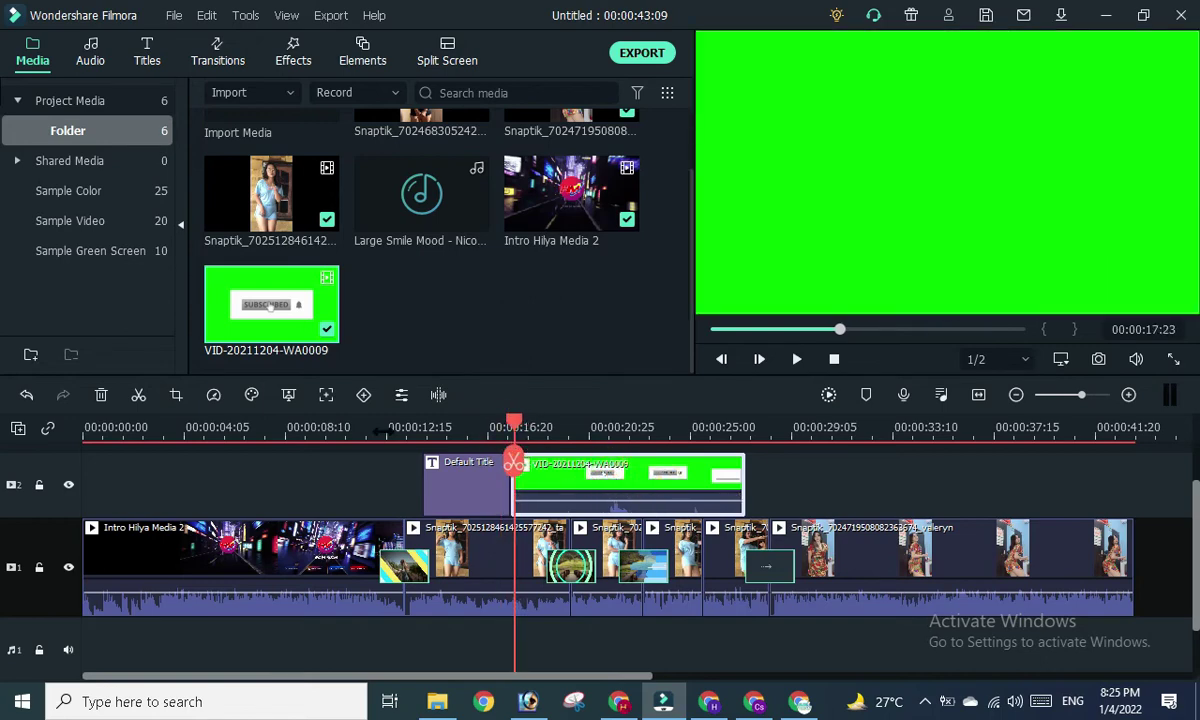
Enable Chroma Key on VID-20211204-WA0009 keying green (Tolerance 50, Edge Thickness -2.00, Feather 2.00).
{"action": "left_click", "coordinate": [288, 395]}
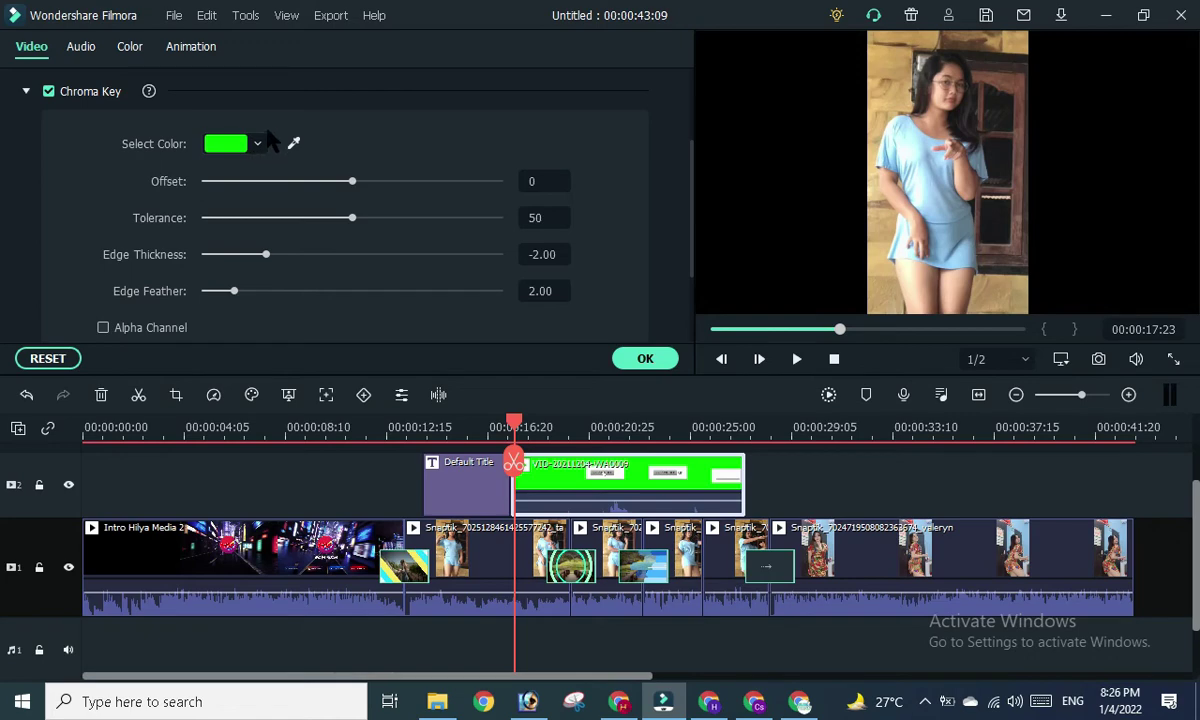
{"action": "left_click", "coordinate": [260, 144]}
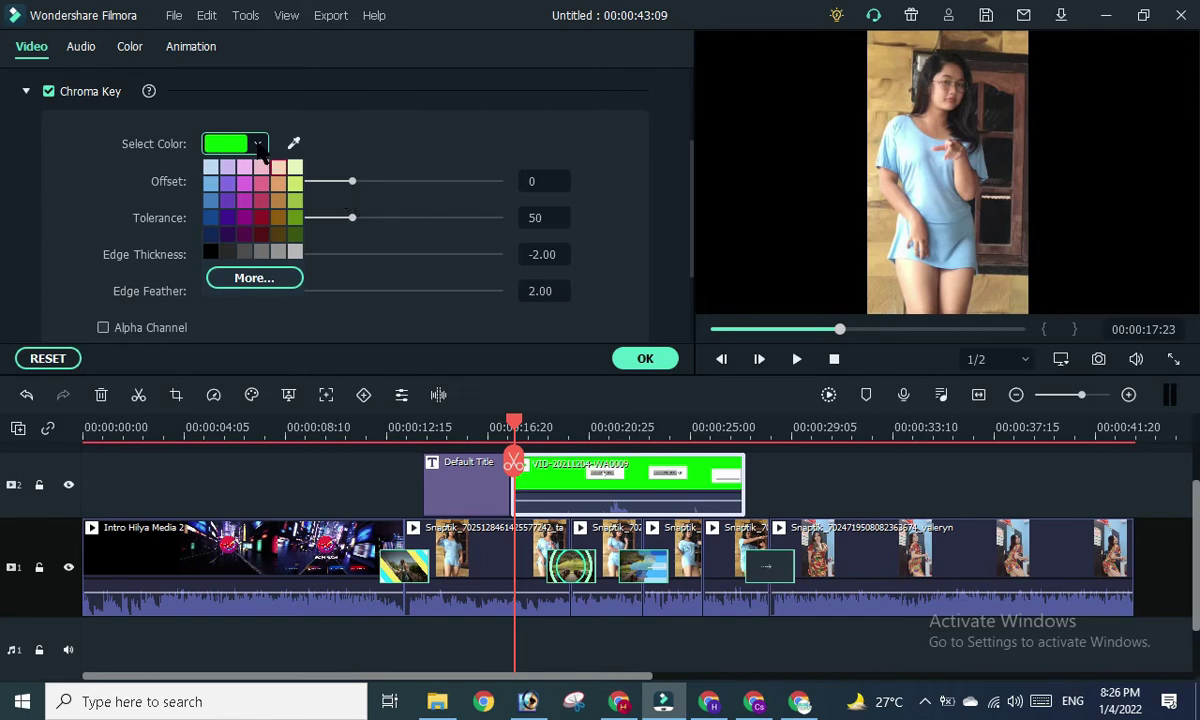
{"action": "left_click", "coordinate": [383, 135]}
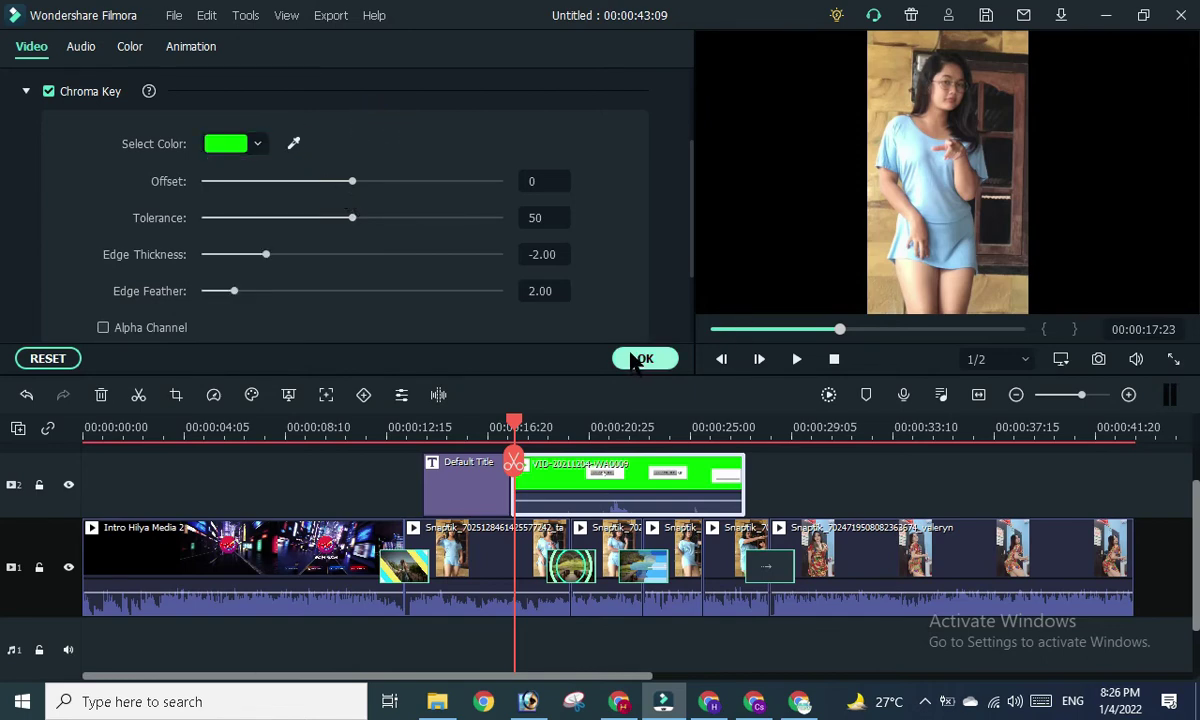
{"action": "left_click", "coordinate": [634, 360]}
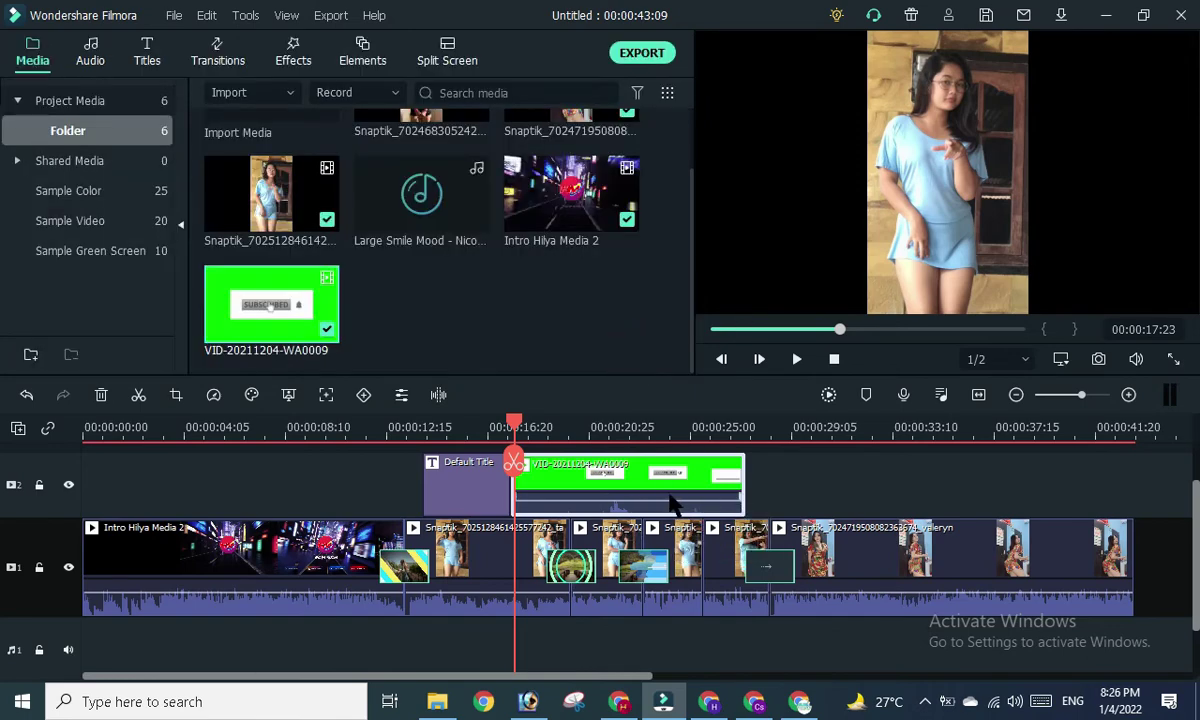
{"action": "left_click_drag", "start_coordinate": [514, 427], "coordinate": [408, 427]}
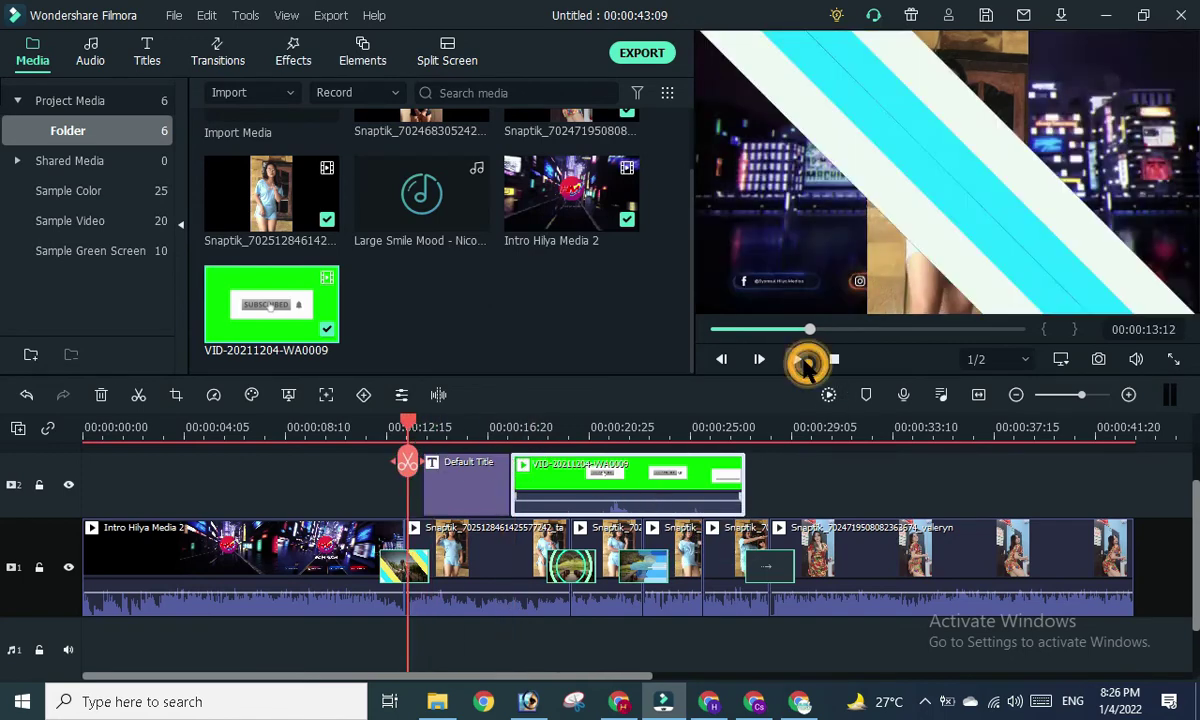
{"action": "left_click", "coordinate": [806, 364]}
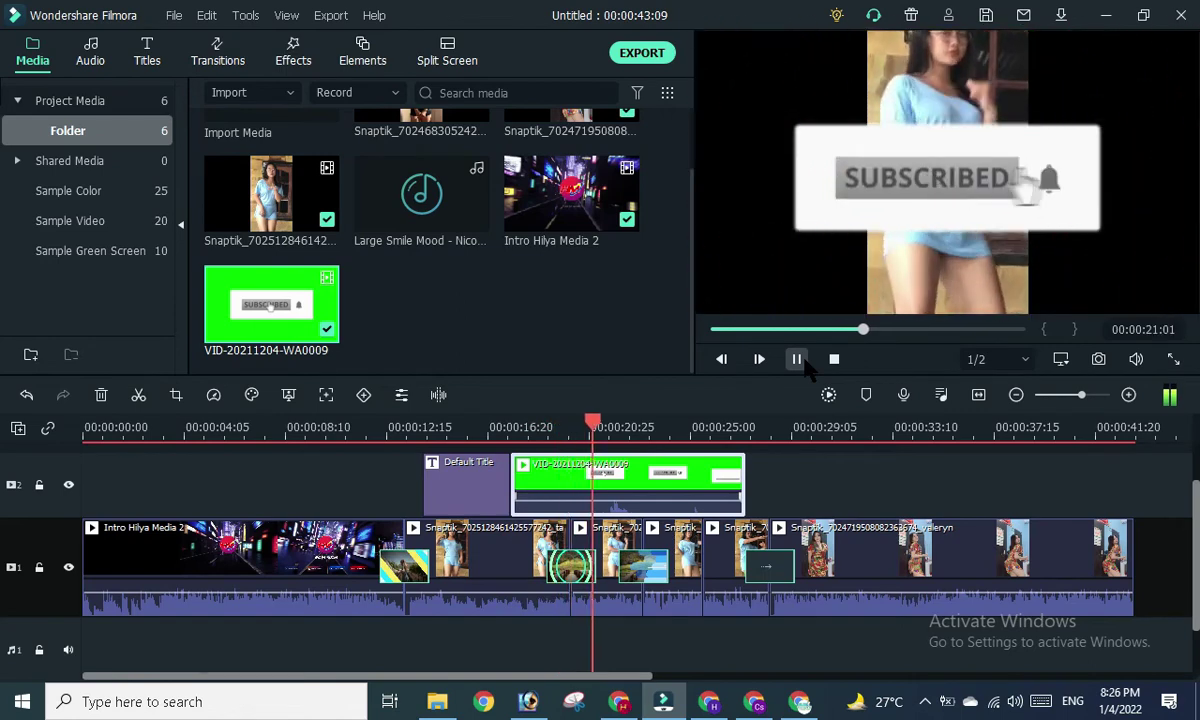
{"action": "left_click", "coordinate": [796, 359]}
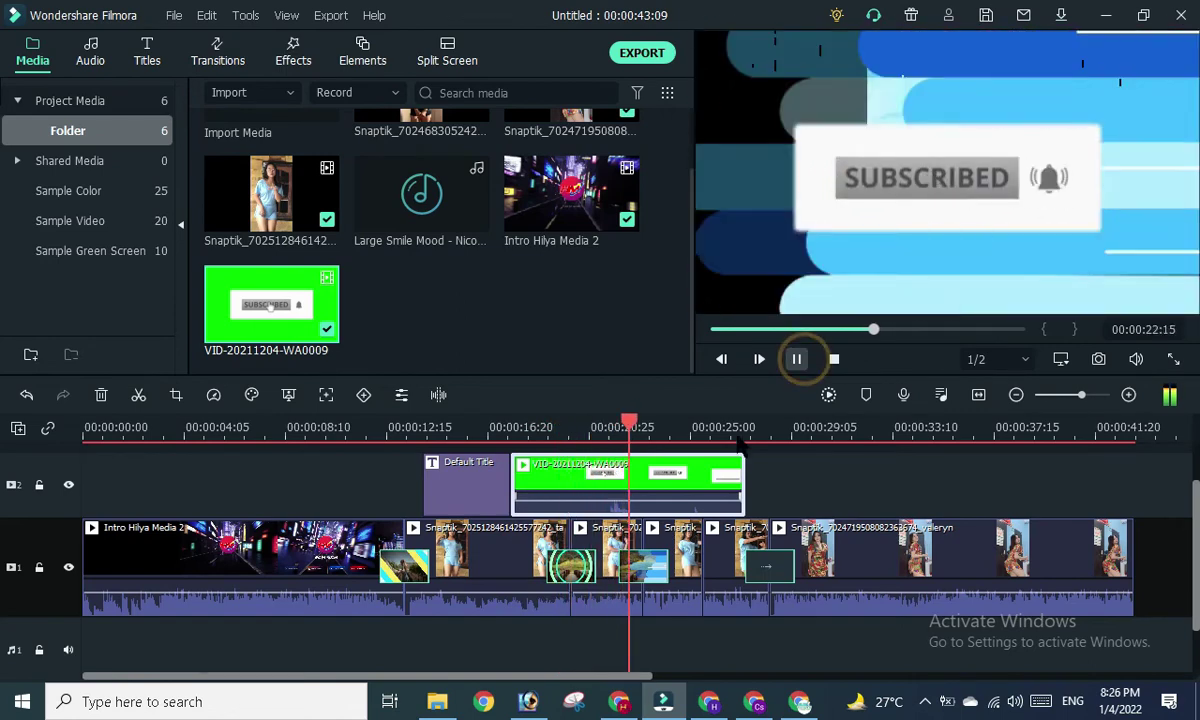
{"action": "left_click_drag", "start_coordinate": [633, 430], "coordinate": [452, 430]}
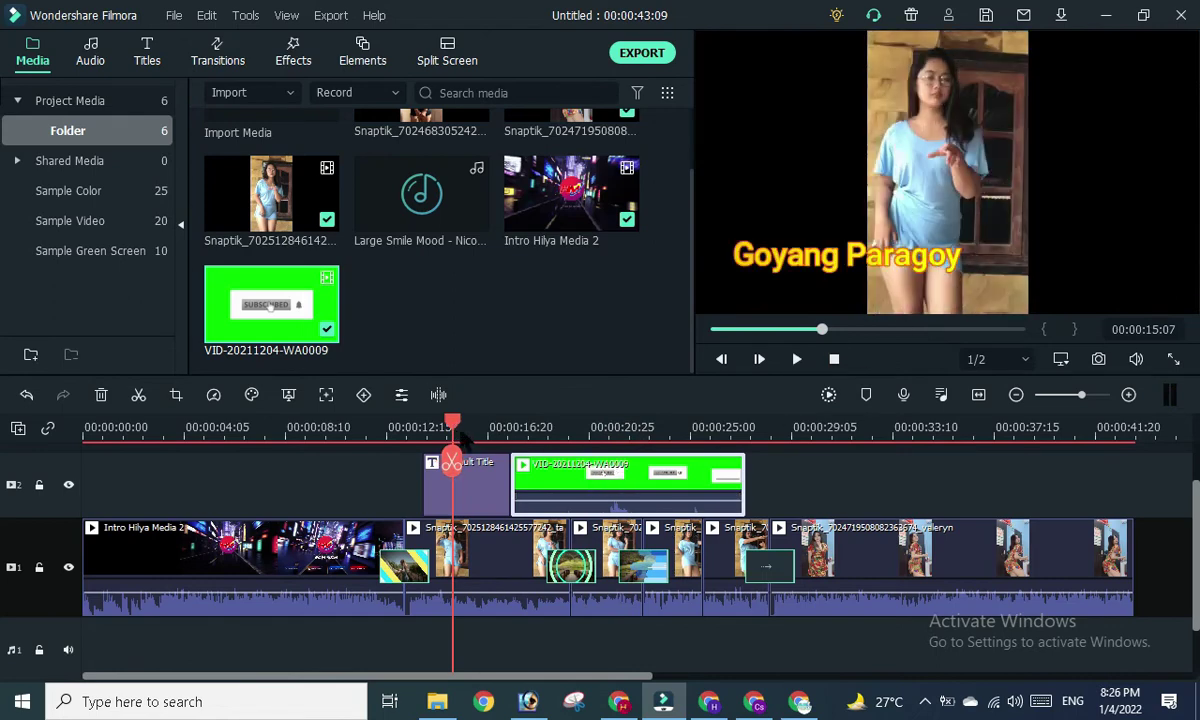
{"action": "left_click_drag", "start_coordinate": [452, 422], "coordinate": [536, 427]}
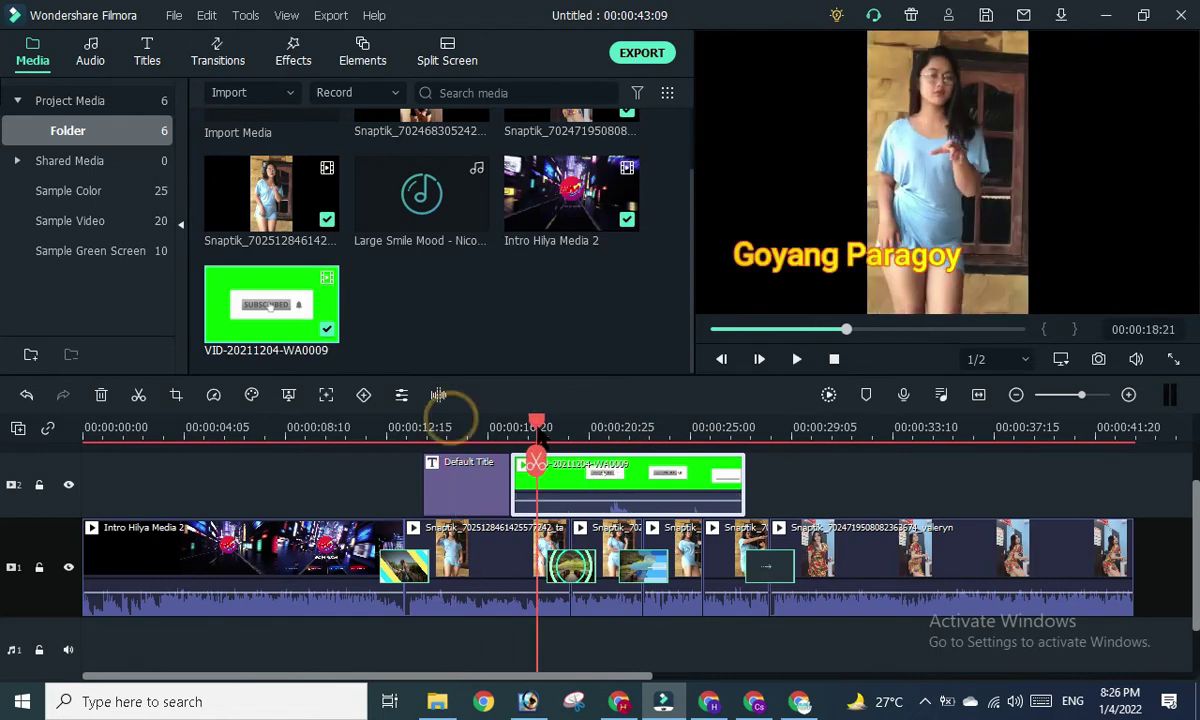
{"action": "left_click", "coordinate": [678, 478]}
{"action": "left_click", "coordinate": [898, 153]}
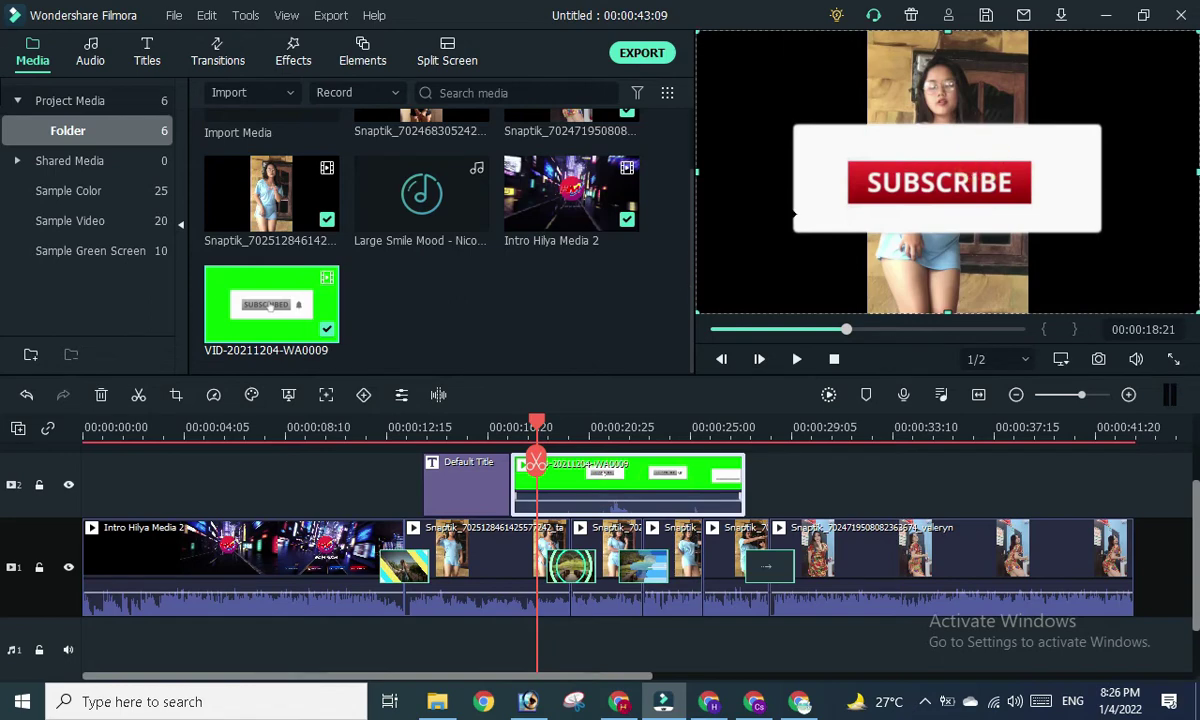
Shrink the SUBSCRIBE overlay, place it left beside the dancer, and replay from 15 seconds.
{"action": "left_click_drag", "start_coordinate": [1196, 32], "coordinate": [884, 284]}
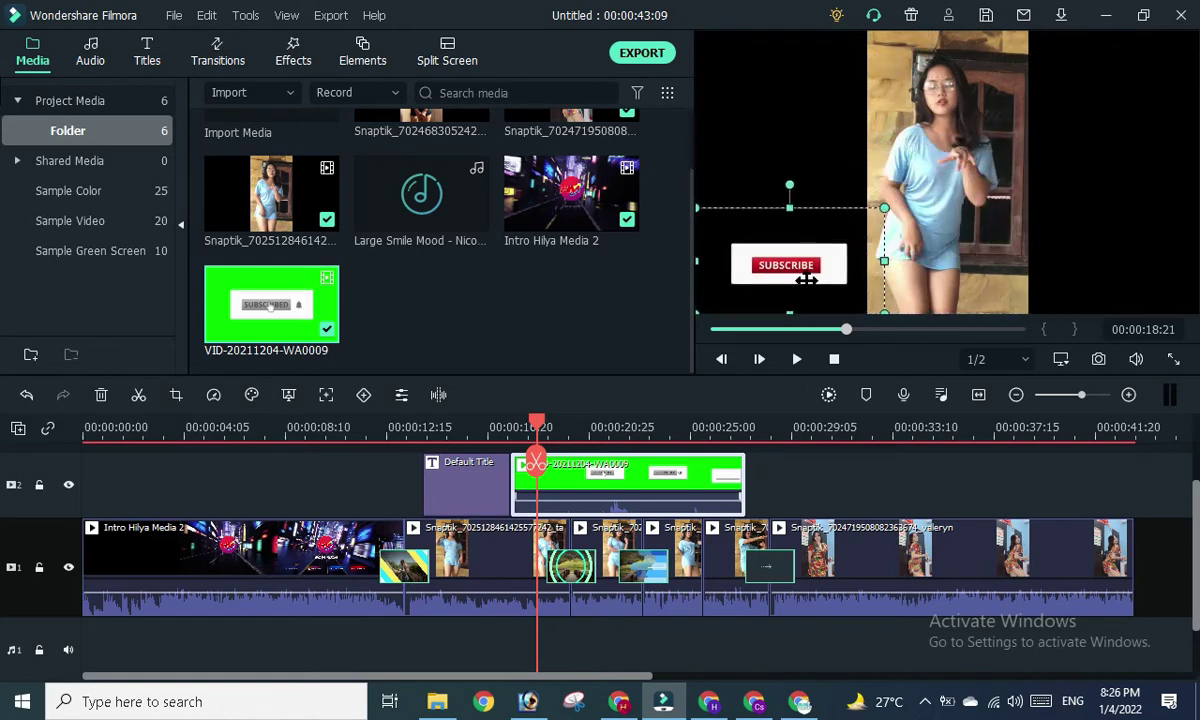
{"action": "left_click_drag", "start_coordinate": [792, 267], "coordinate": [790, 200]}
{"action": "left_click_drag", "start_coordinate": [890, 136], "coordinate": [866, 162]}
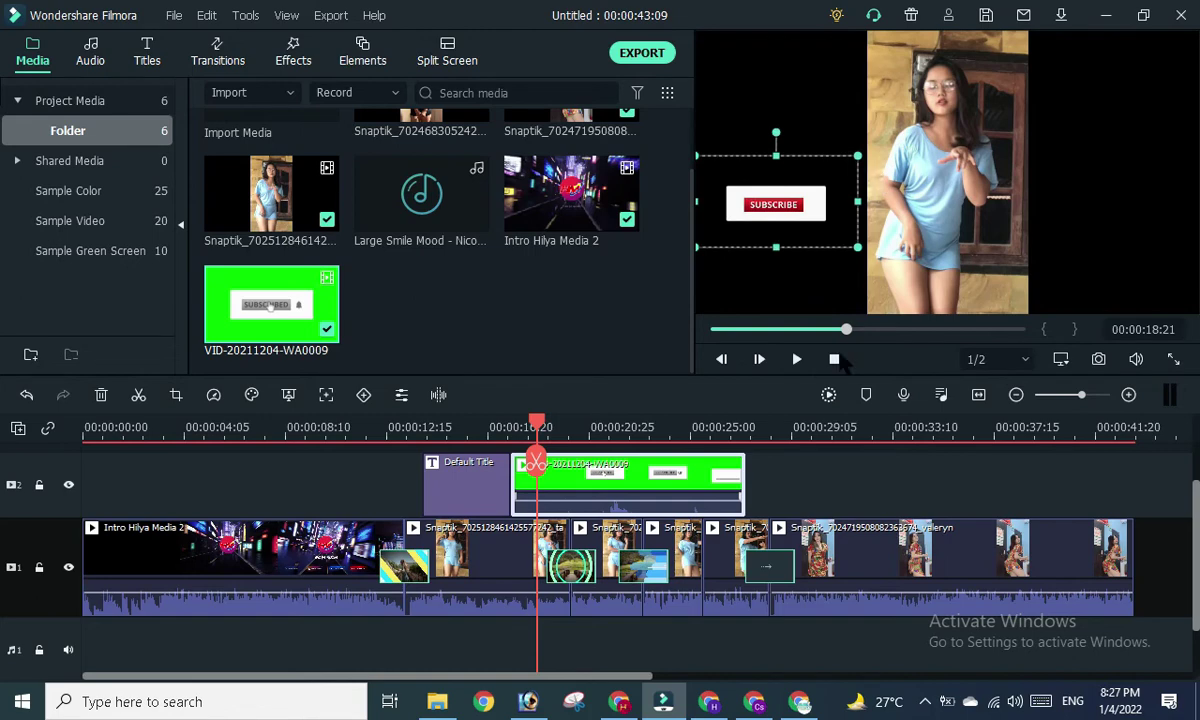
{"action": "left_click_drag", "start_coordinate": [530, 437], "coordinate": [467, 428]}
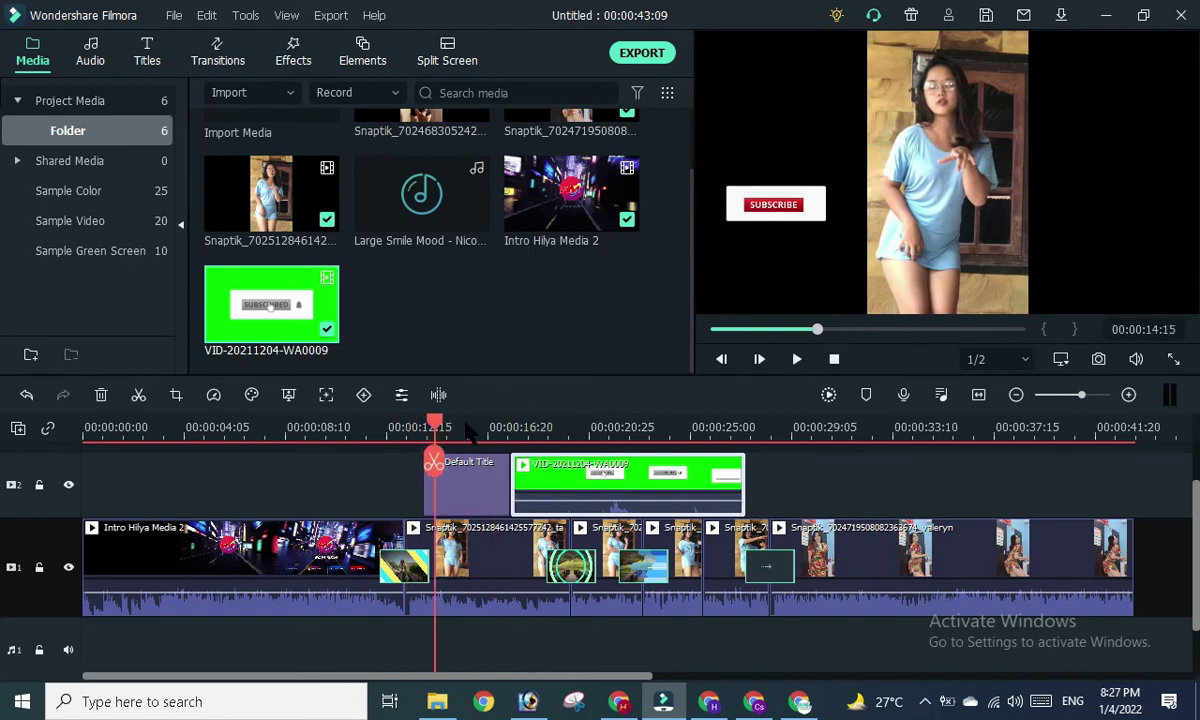
{"action": "left_click", "coordinate": [796, 359]}
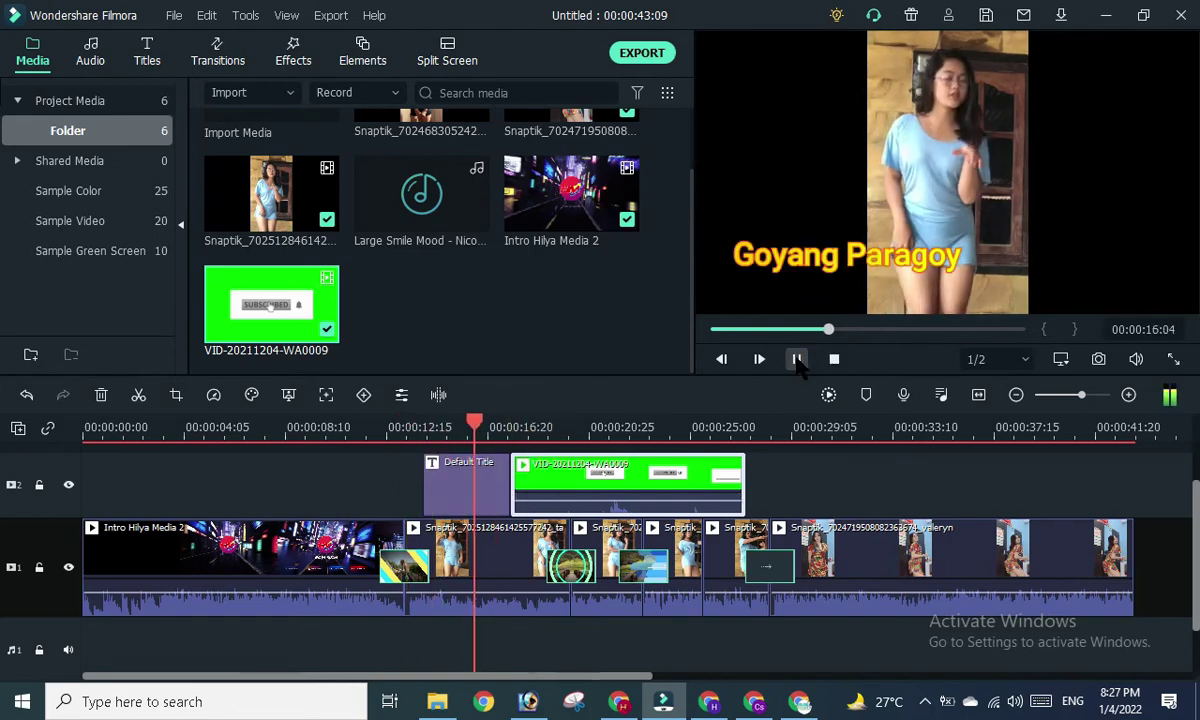
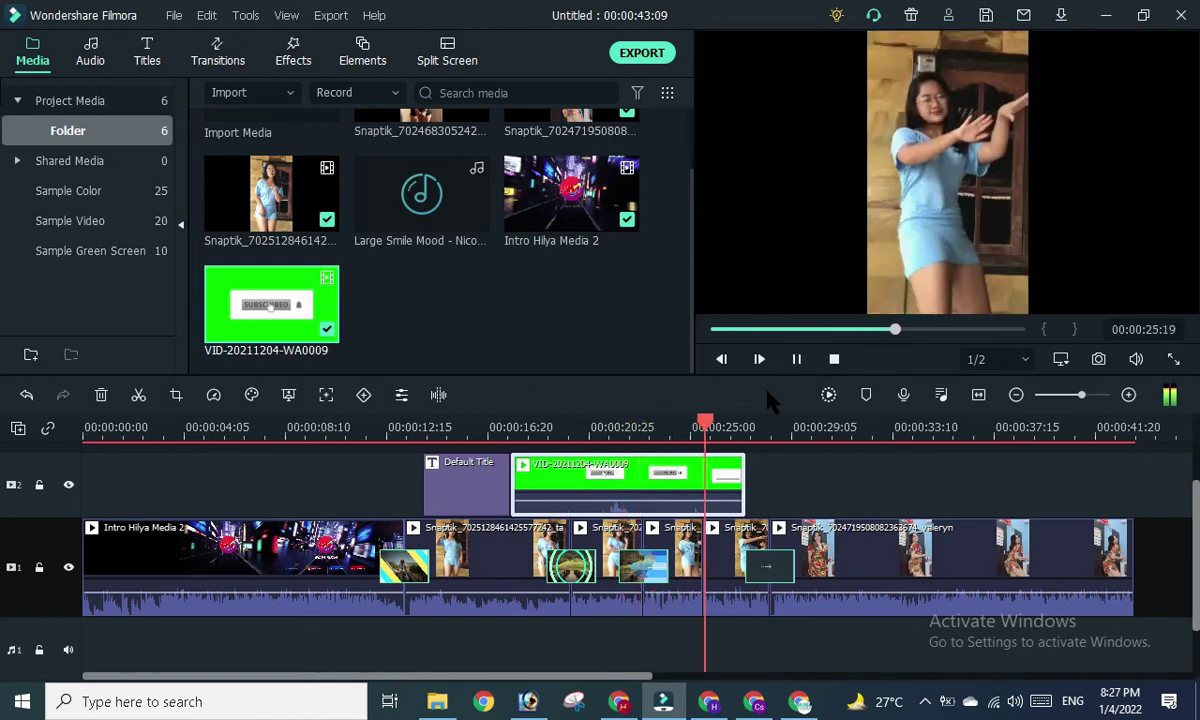
Stop the preview and scrub the playhead back to 00:00:17:28.
{"action": "key", "text": "space"}
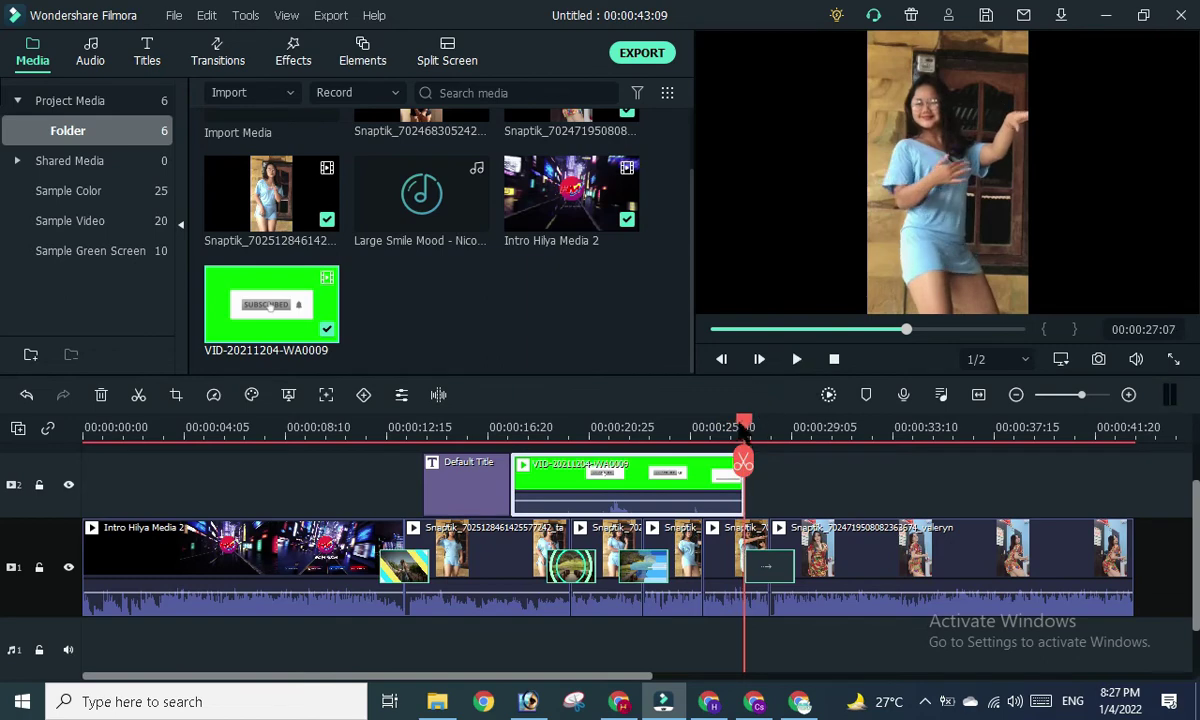
{"action": "left_click_drag", "start_coordinate": [745, 425], "coordinate": [517, 425]}
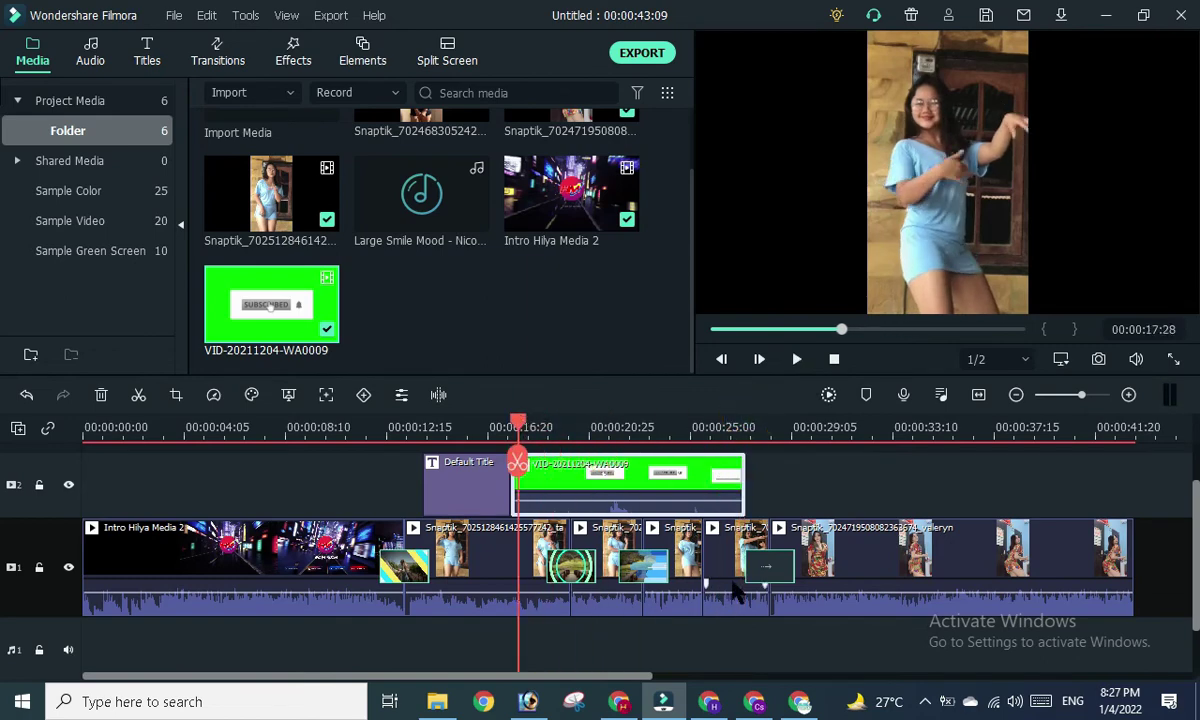
{"action": "scroll", "coordinate": [700, 560], "scroll_direction": "down", "scroll_amount": 1}
{"action": "scroll", "coordinate": [687, 537], "scroll_direction": "up", "scroll_amount": 1}
{"action": "scroll", "coordinate": [687, 537], "scroll_direction": "down", "scroll_amount": 1}
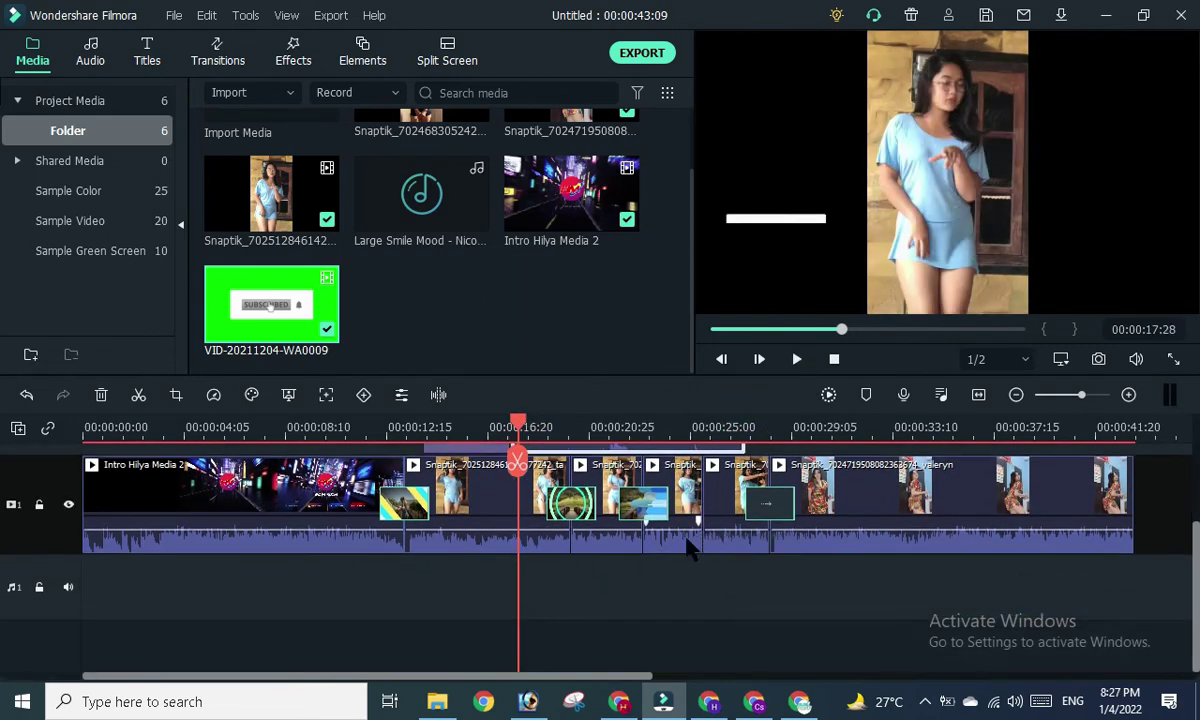
Set the first Snaptik dance clip's audio volume to -∞ dB and confirm.
{"action": "left_click", "coordinate": [466, 492]}
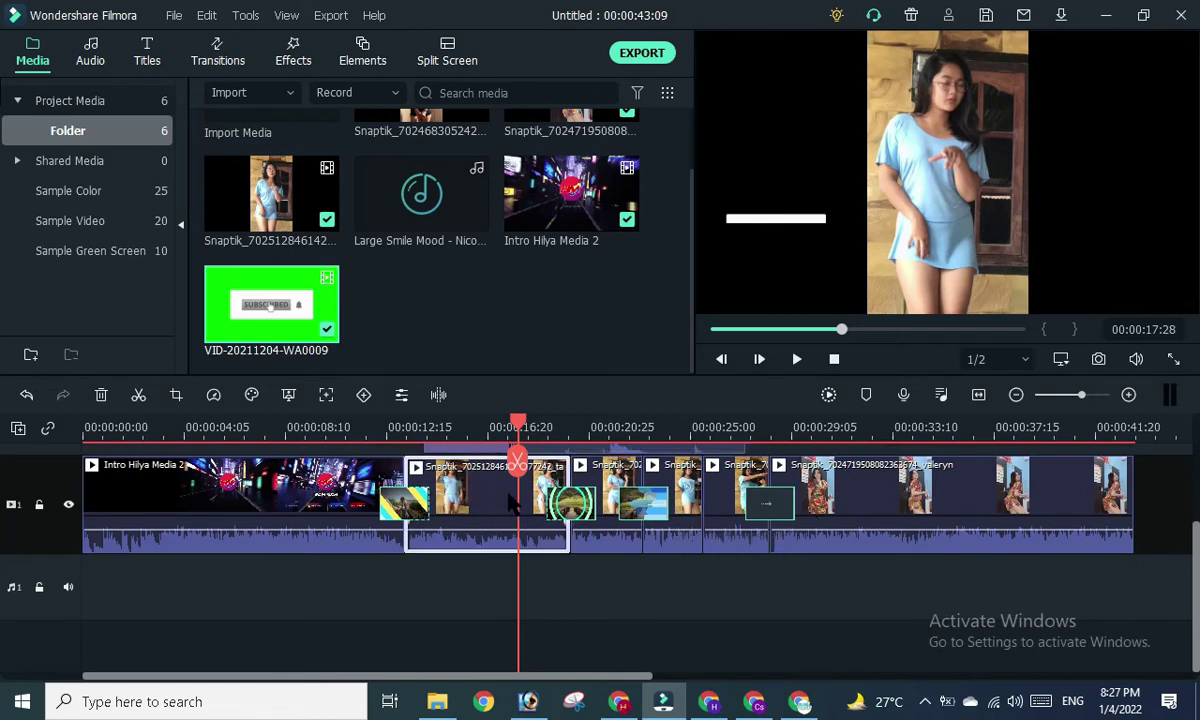
{"action": "double_click", "coordinate": [480, 493]}
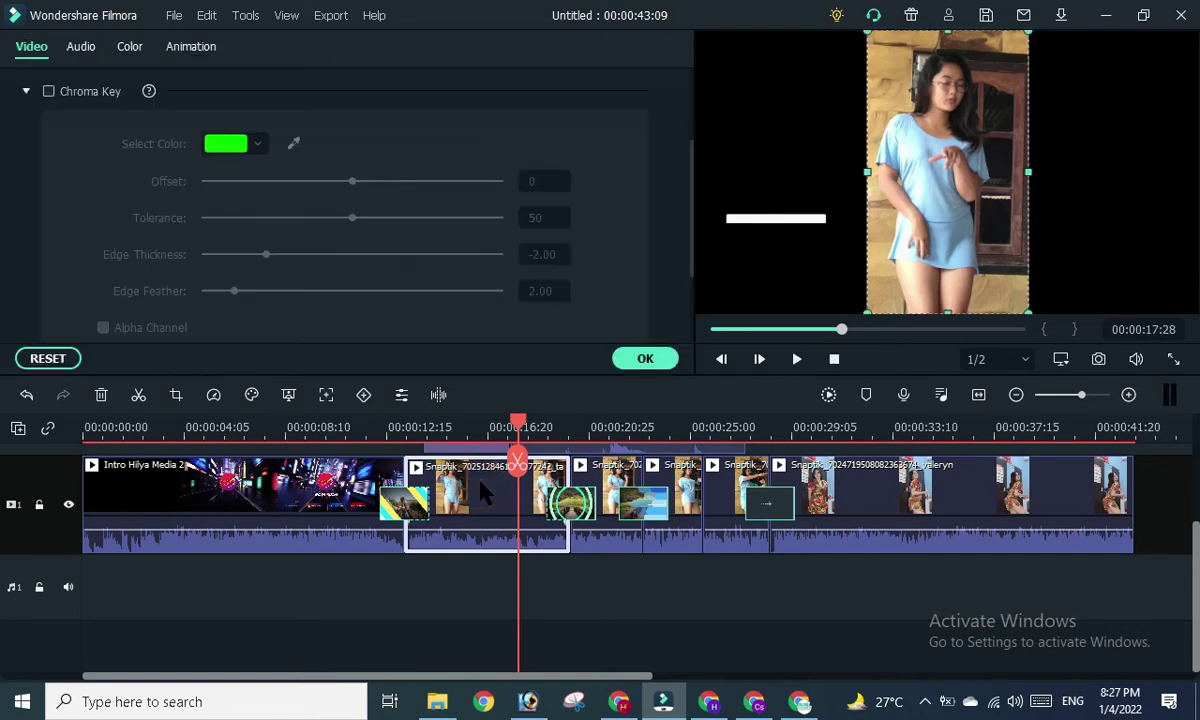
{"action": "left_click", "coordinate": [84, 50]}
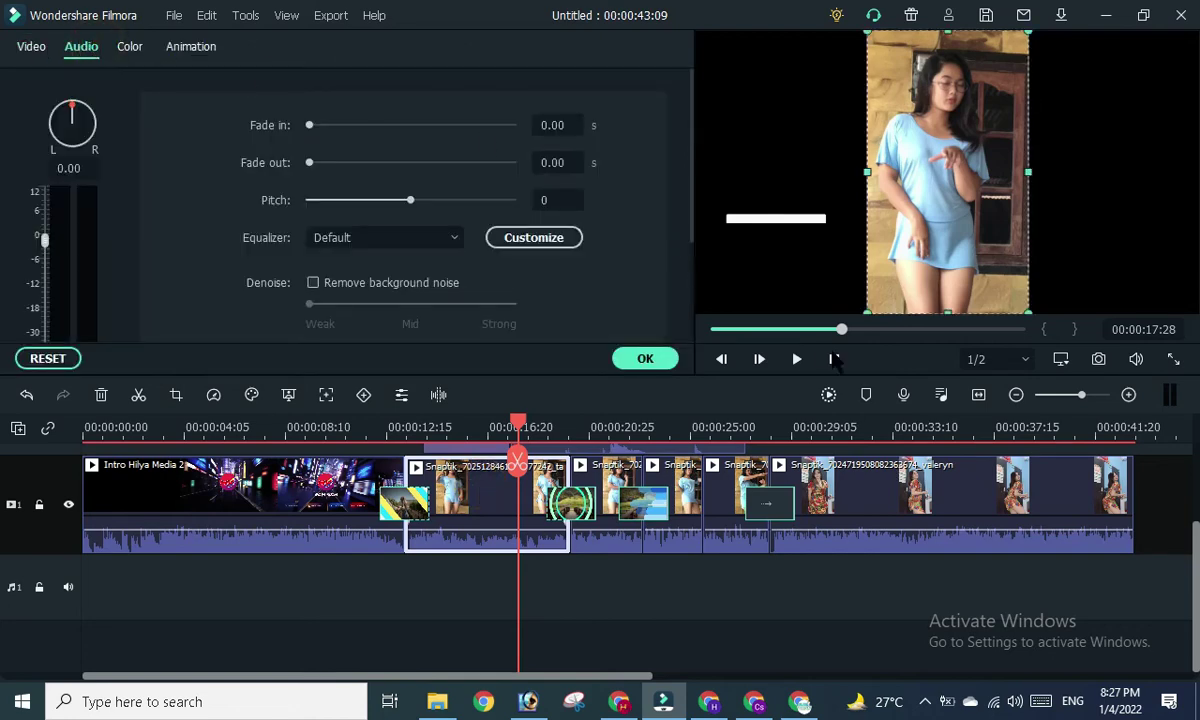
{"action": "left_click", "coordinate": [665, 358]}
{"action": "double_click", "coordinate": [470, 493]}
{"action": "left_click", "coordinate": [31, 50]}
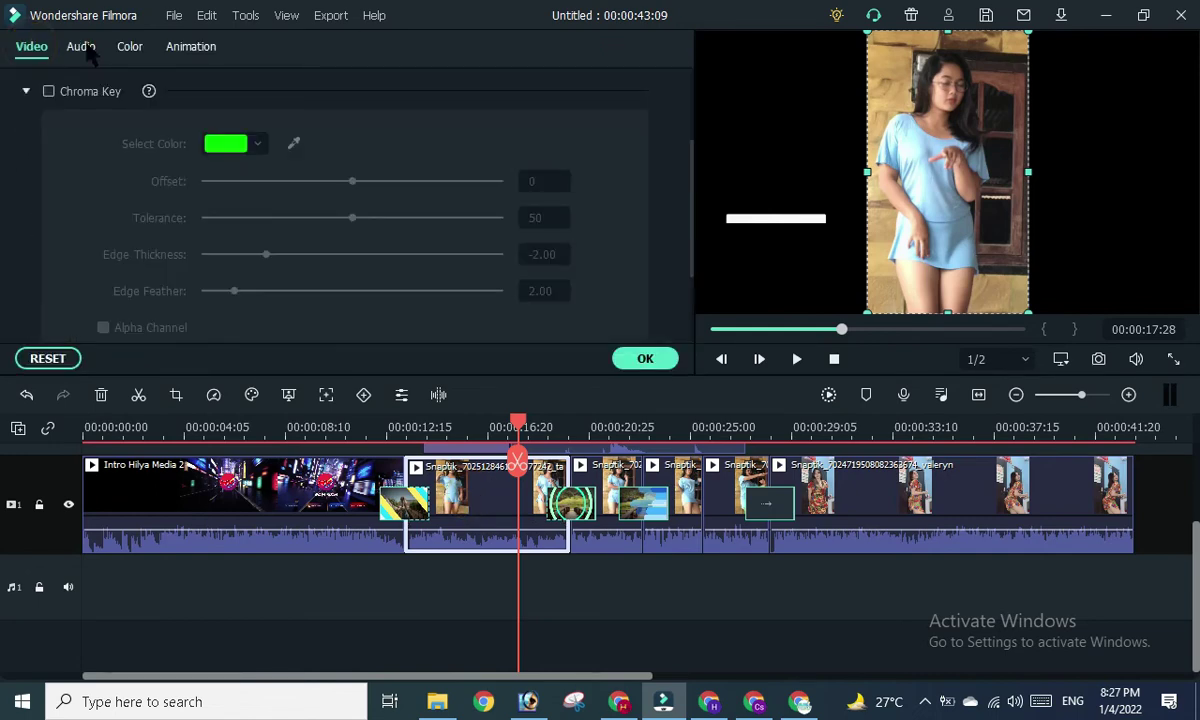
{"action": "left_click", "coordinate": [84, 50]}
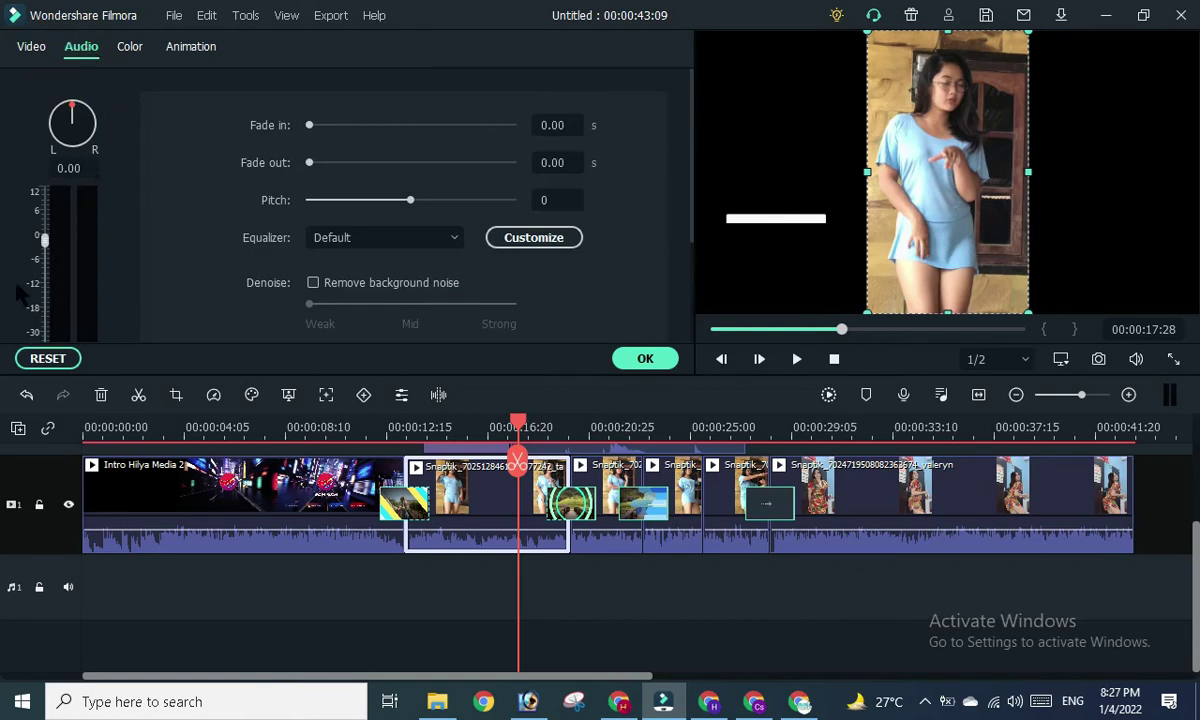
{"action": "scroll", "coordinate": [345, 200], "scroll_direction": "down", "scroll_amount": 1}
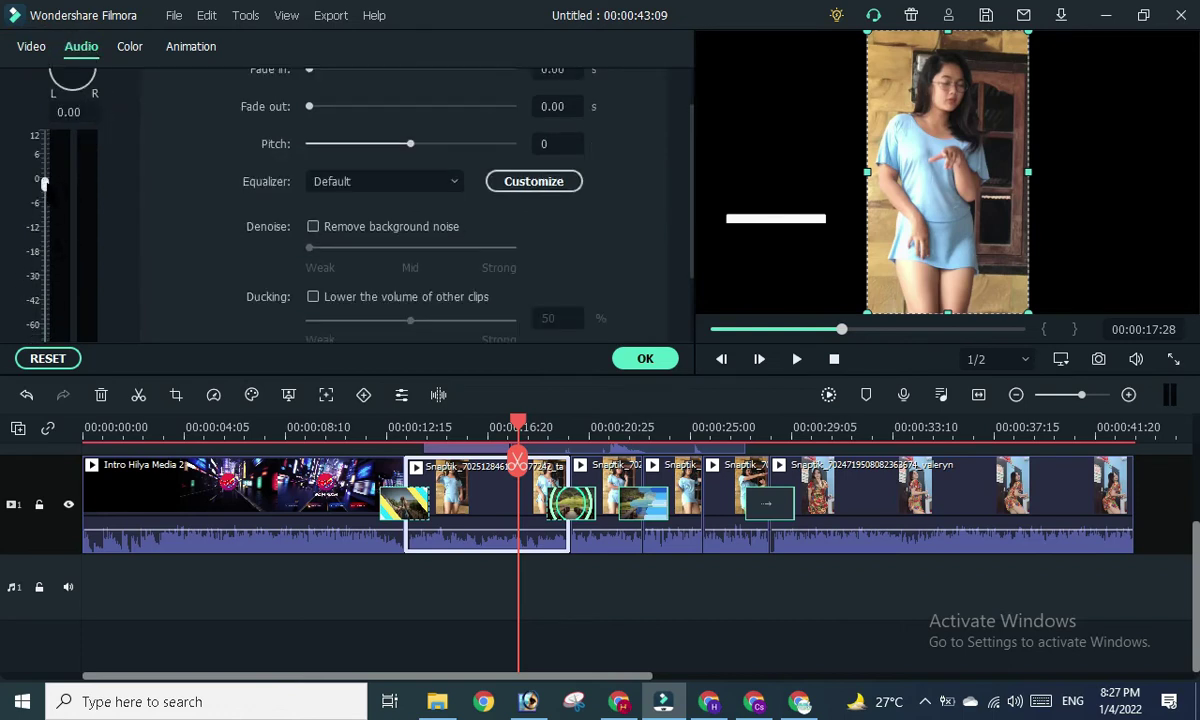
{"action": "scroll", "coordinate": [52, 285], "scroll_direction": "down", "scroll_amount": 2}
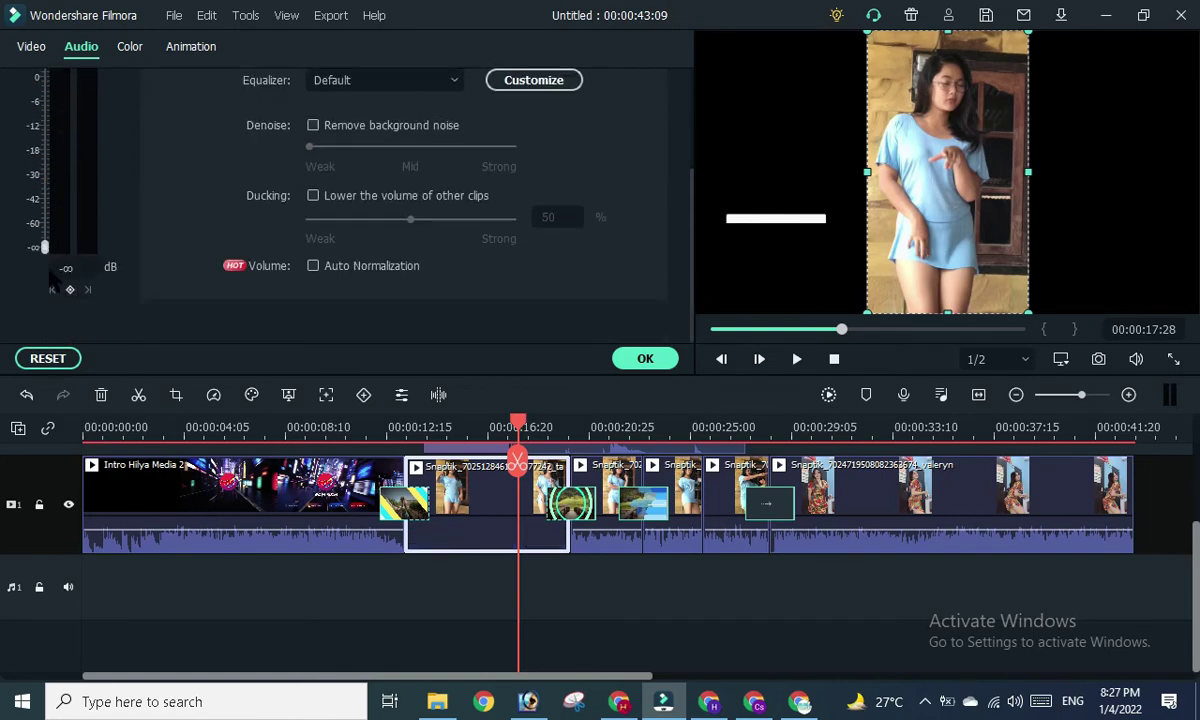
{"action": "left_click", "coordinate": [644, 356]}
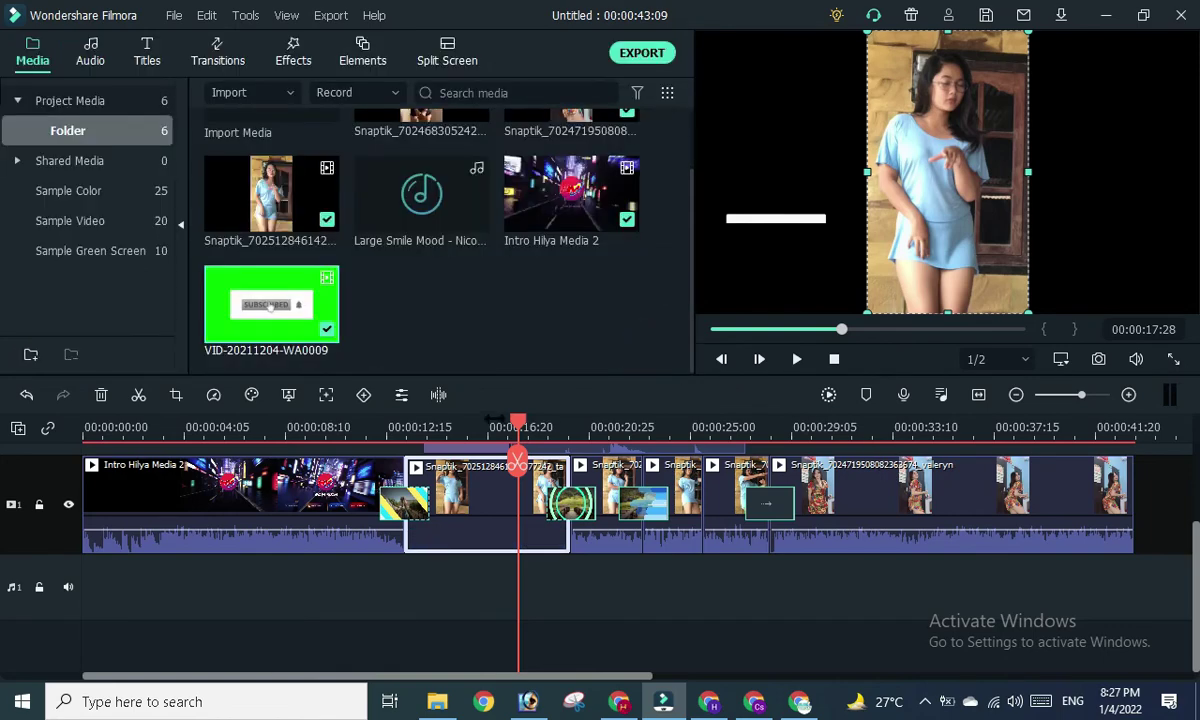
Replay the preview starting from the intro transition.
{"action": "left_click_drag", "start_coordinate": [518, 425], "coordinate": [403, 427]}
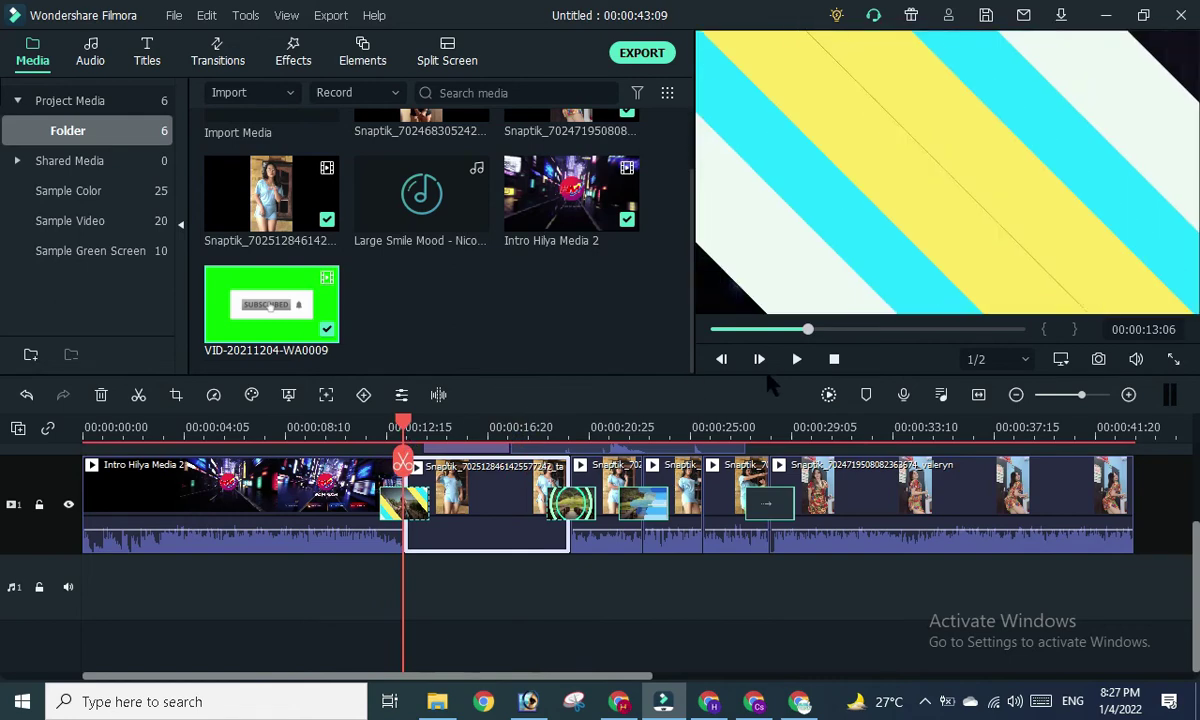
{"action": "left_click", "coordinate": [797, 359]}
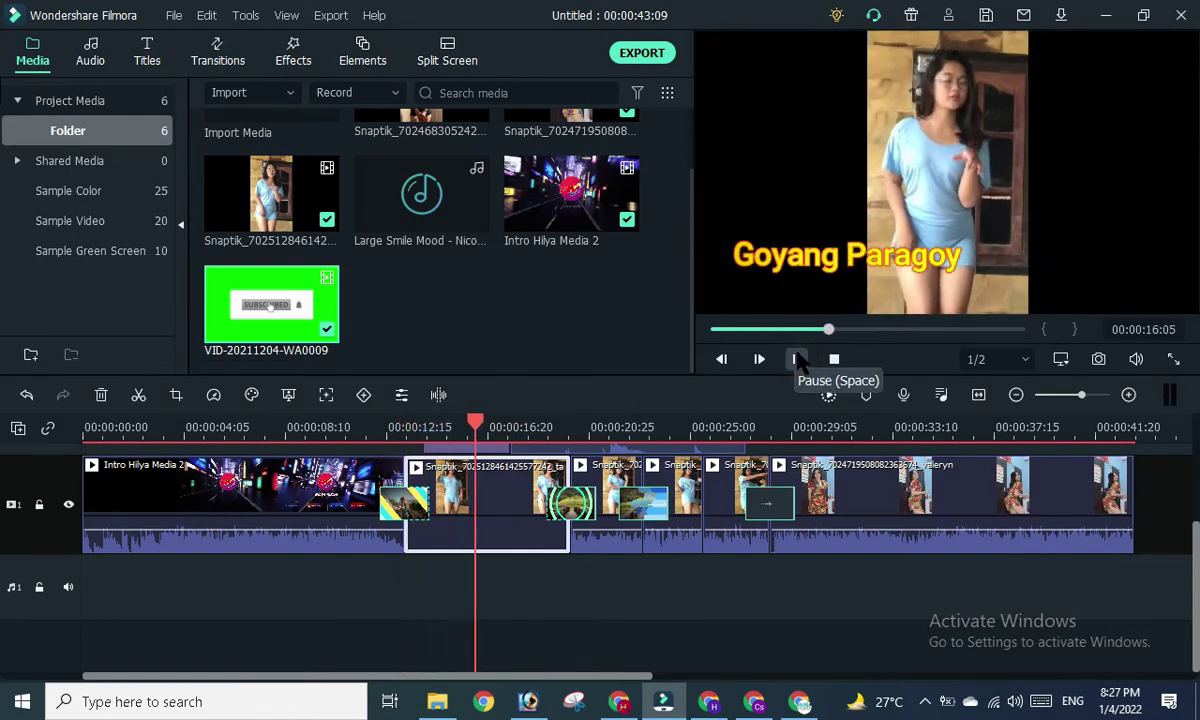
{"action": "left_click", "coordinate": [797, 357]}
Set the short Snaptik clip after the first dance clip to -∞ dB volume.
{"action": "left_click", "coordinate": [605, 500]}
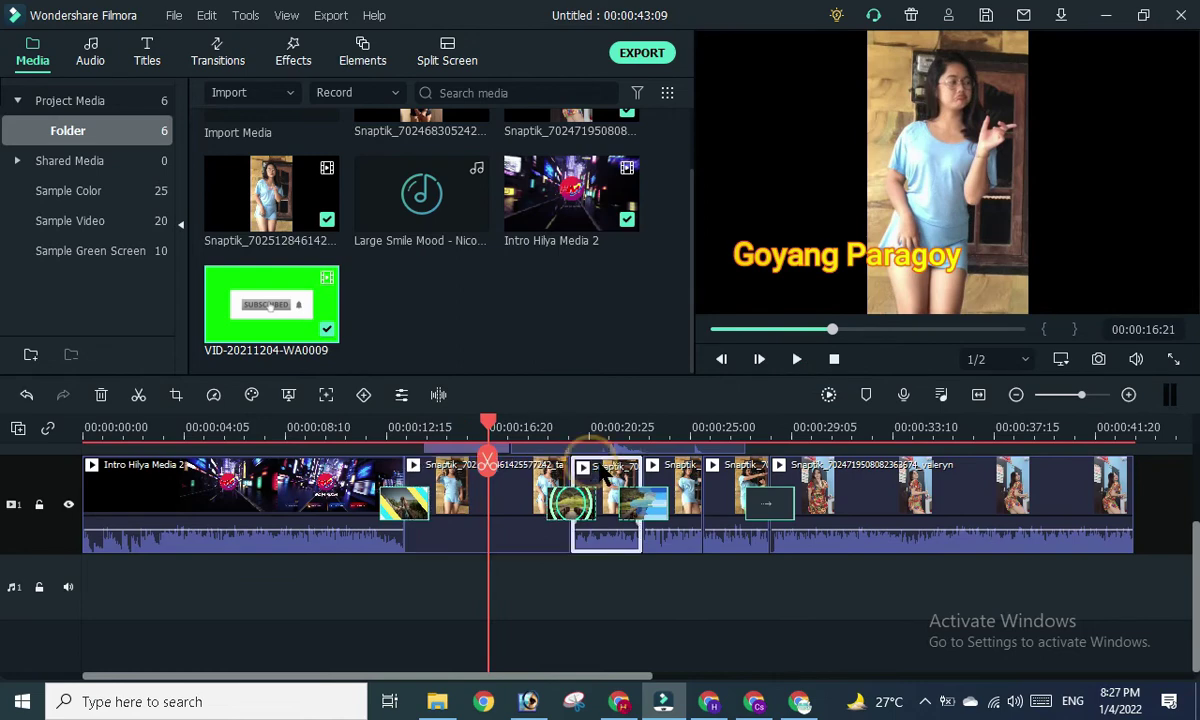
{"action": "right_click", "coordinate": [604, 470]}
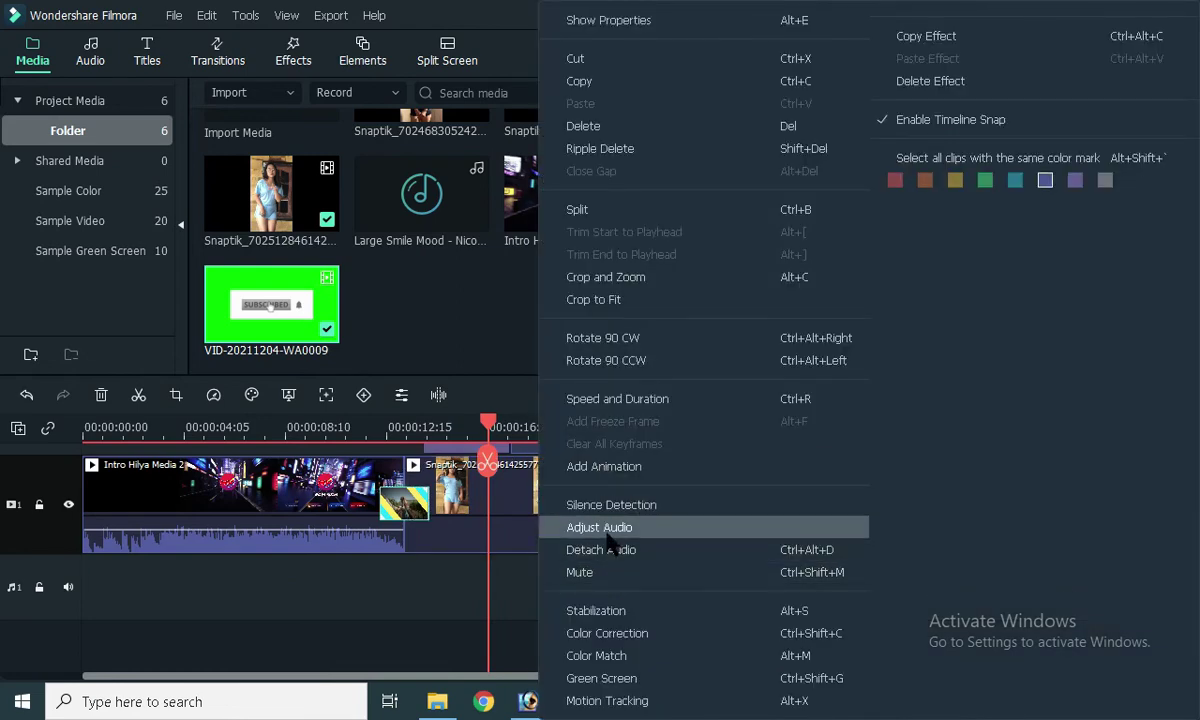
{"action": "left_click", "coordinate": [478, 470]}
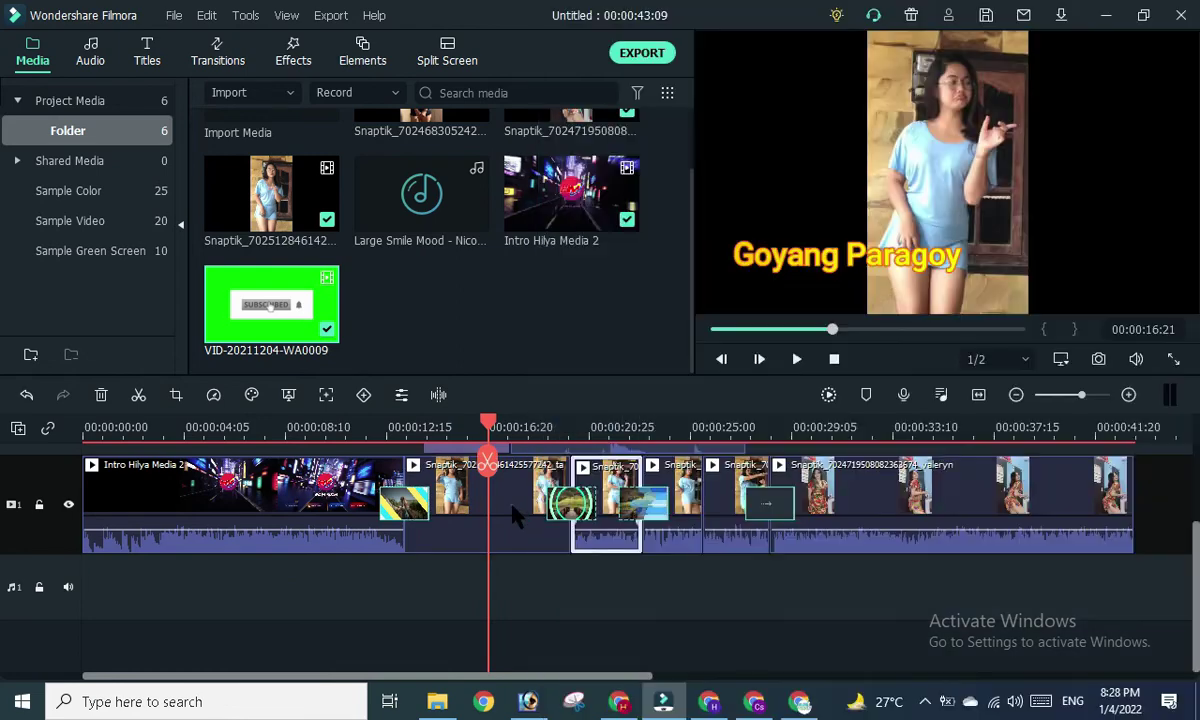
{"action": "double_click", "coordinate": [598, 487]}
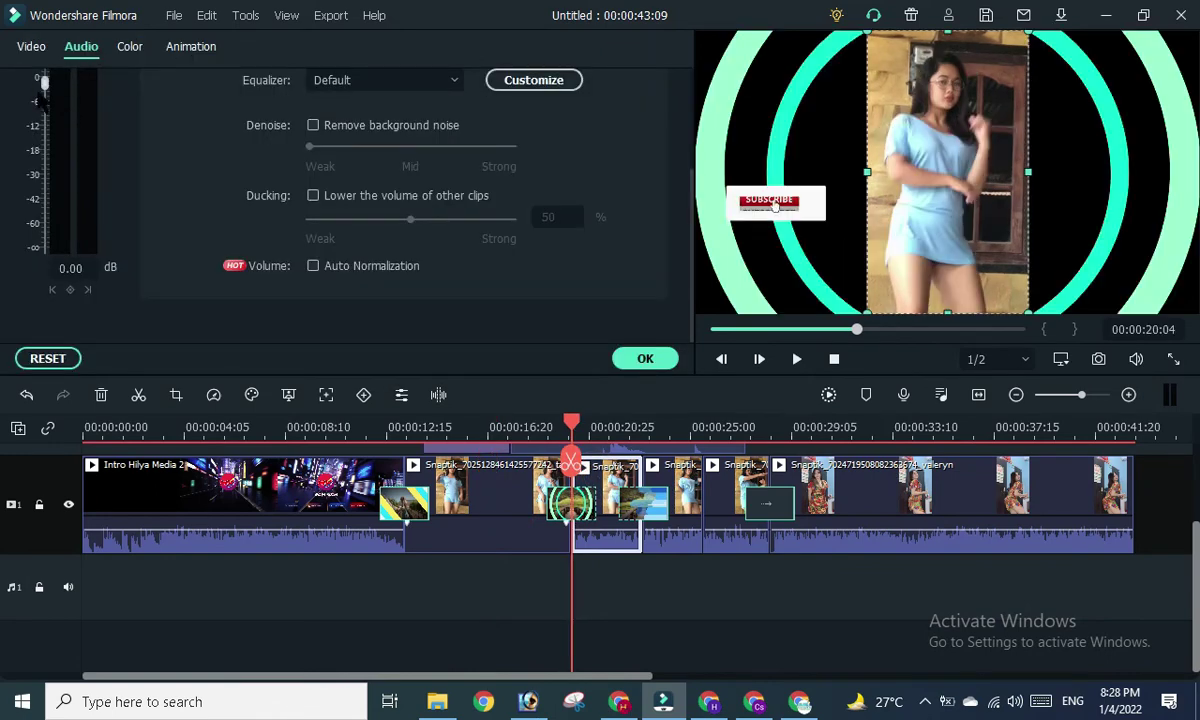
{"action": "left_click_drag", "start_coordinate": [44, 85], "coordinate": [44, 247]}
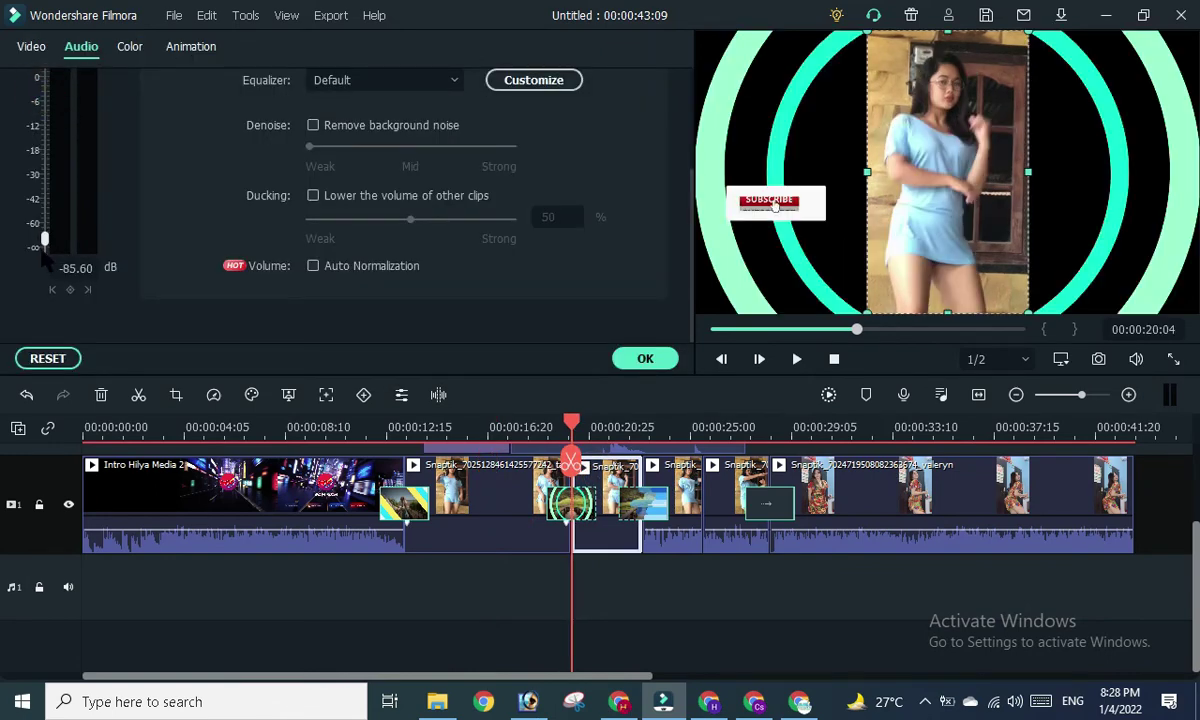
{"action": "left_click", "coordinate": [641, 358]}
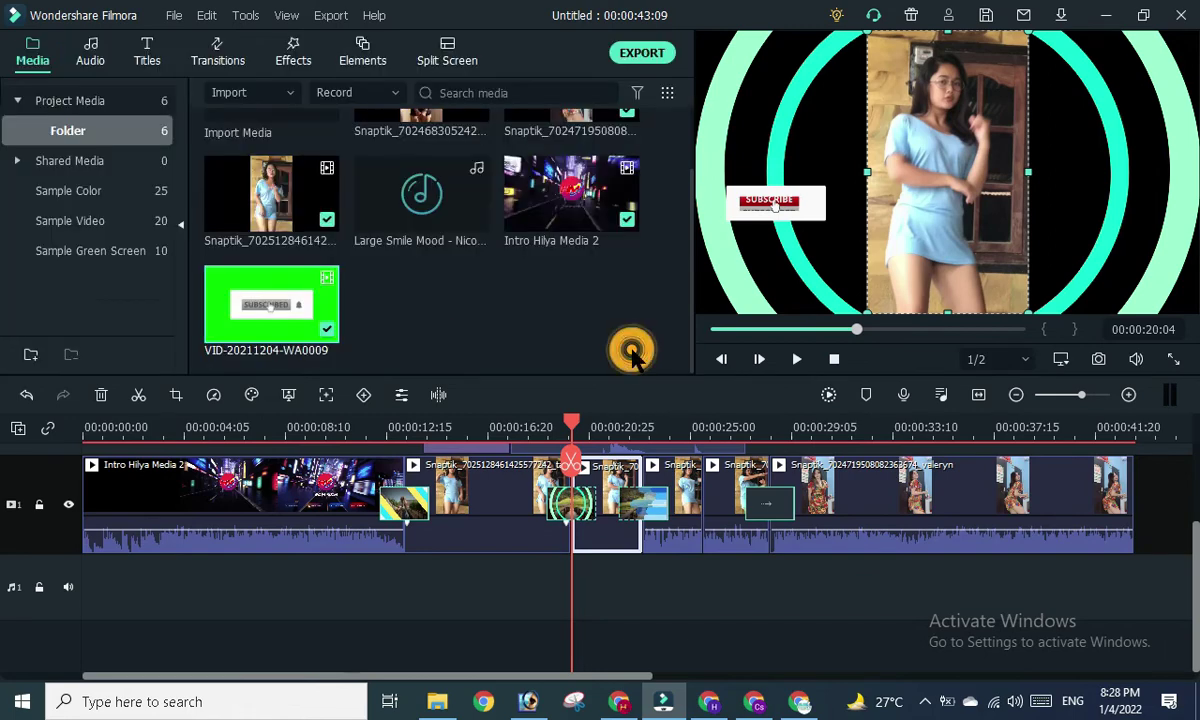
{"action": "left_click", "coordinate": [730, 500]}
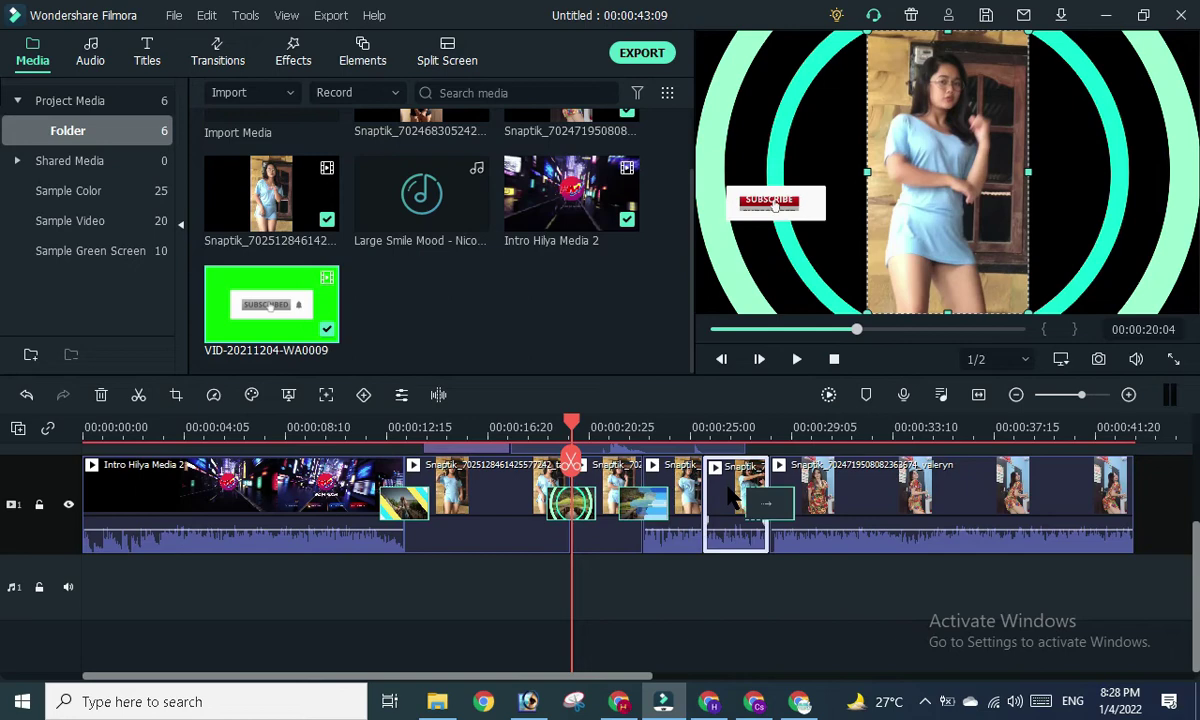
{"action": "right_click", "coordinate": [728, 497]}
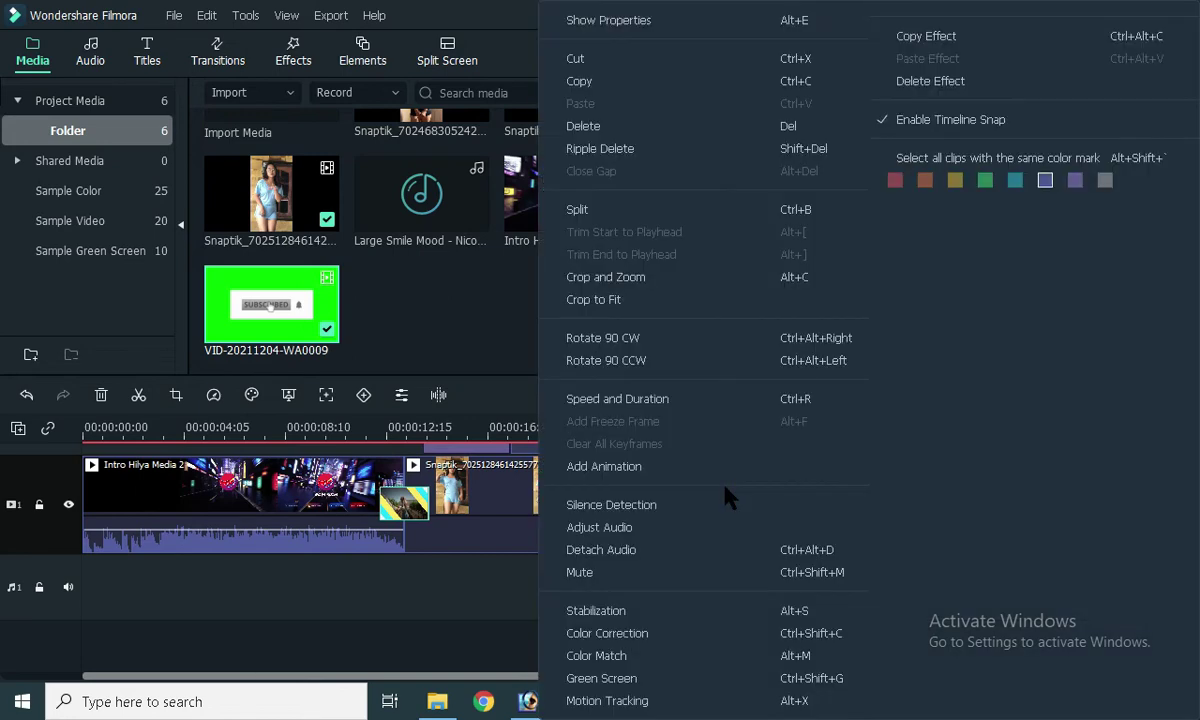
{"action": "left_click", "coordinate": [603, 530]}
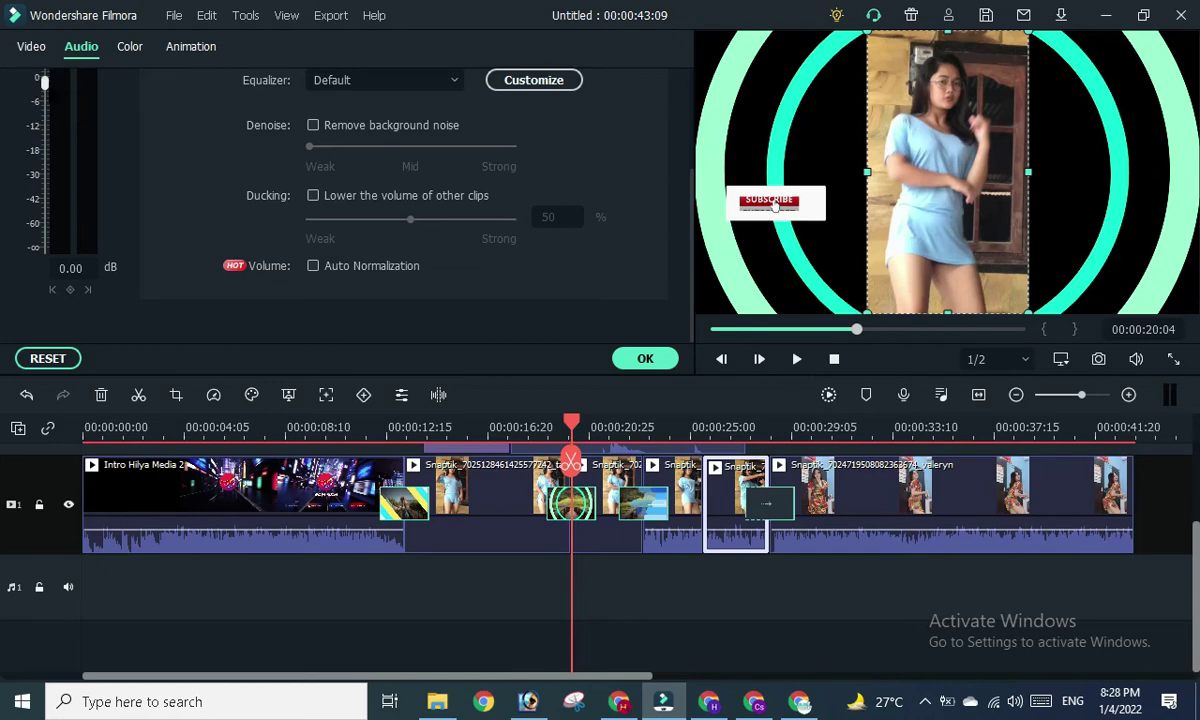
{"action": "left_click", "coordinate": [646, 357]}
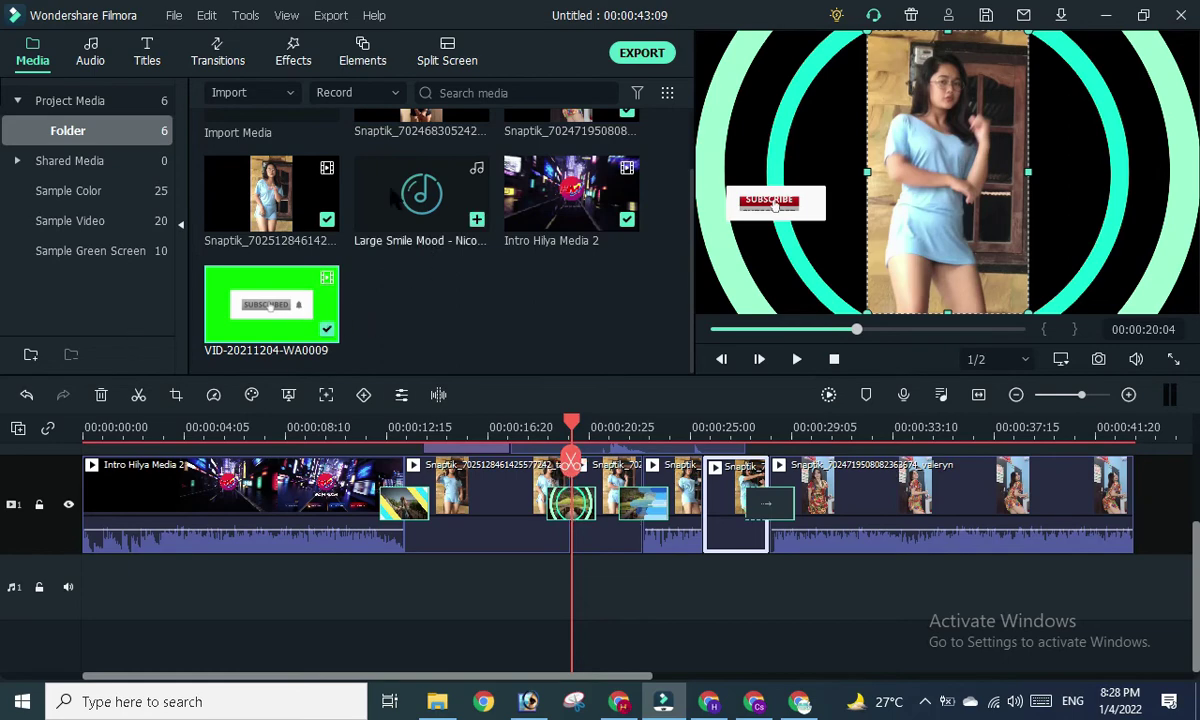
{"action": "mouse_move", "coordinate": [385, 199]}
{"action": "scroll", "coordinate": [424, 235], "scroll_direction": "up", "scroll_amount": 1}
{"action": "scroll", "coordinate": [424, 235], "scroll_direction": "down", "scroll_amount": 1}
{"action": "scroll", "coordinate": [424, 235], "scroll_direction": "up", "scroll_amount": 1}
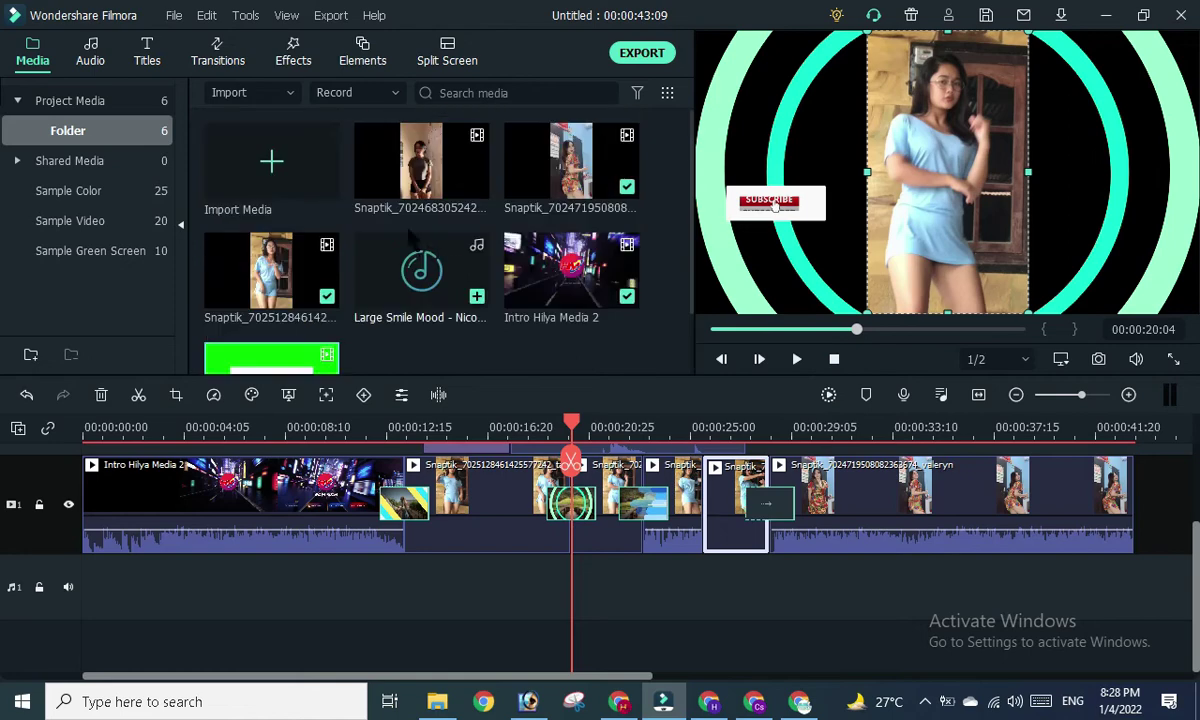
{"action": "scroll", "coordinate": [424, 235], "scroll_direction": "down", "scroll_amount": 1}
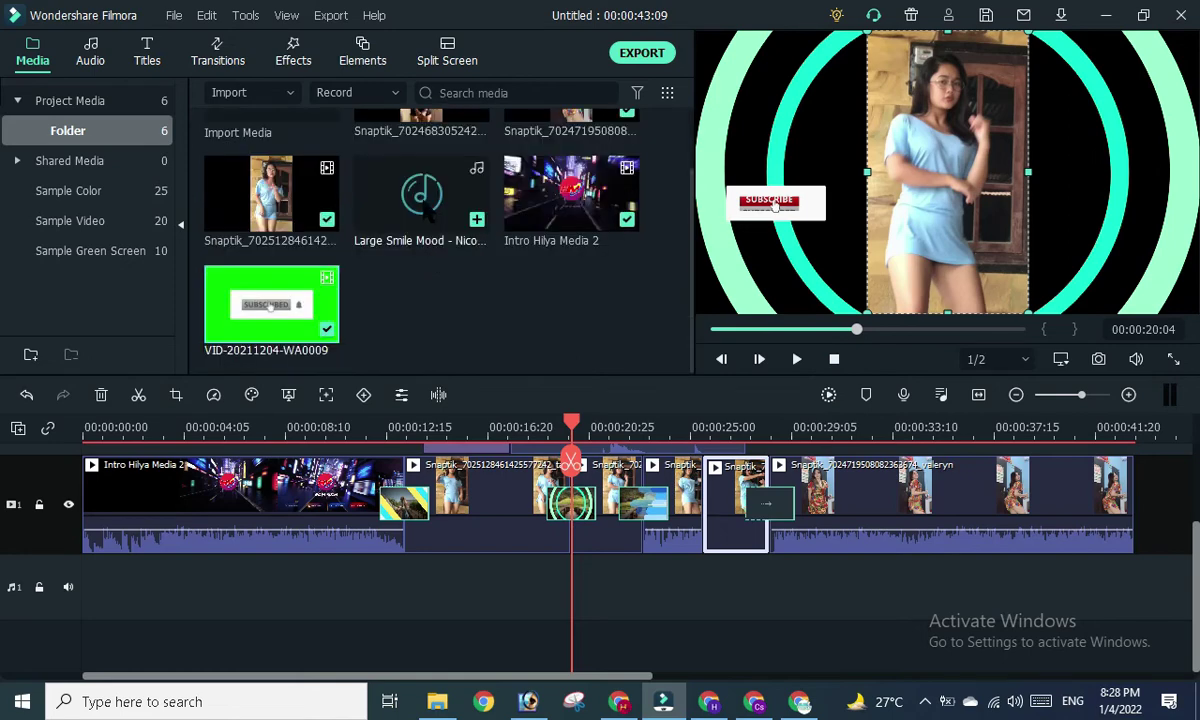
{"action": "left_click_drag", "start_coordinate": [421, 195], "coordinate": [428, 594]}
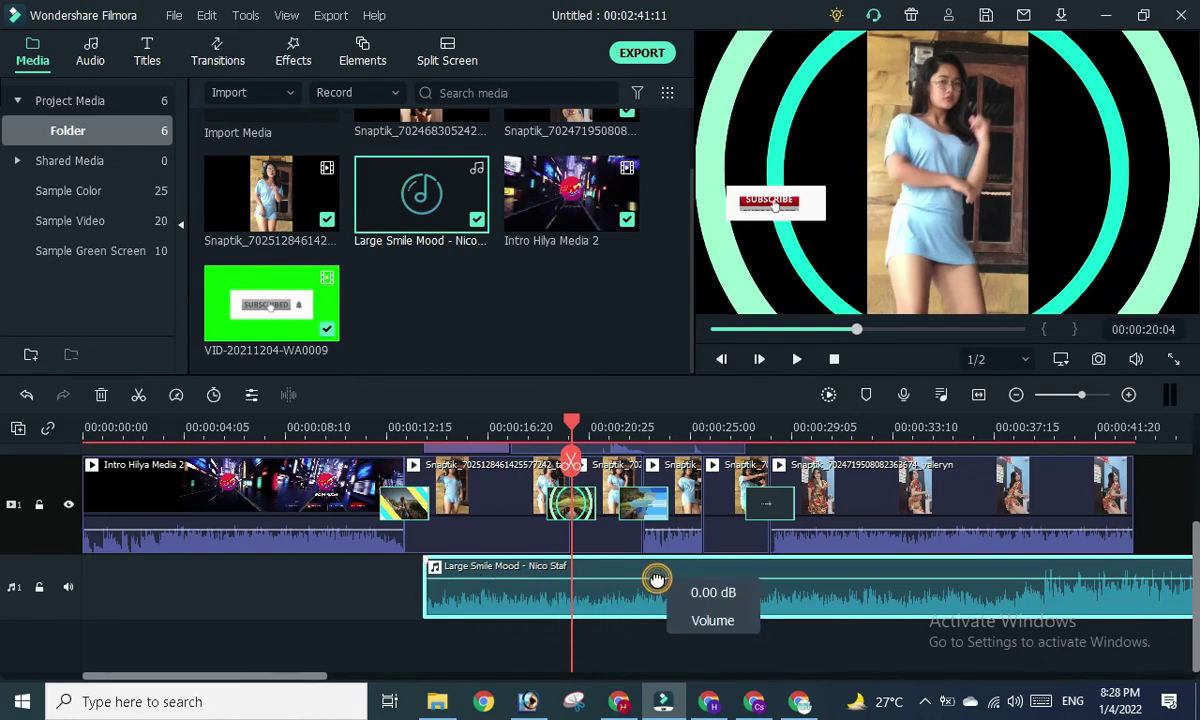
{"action": "mouse_move", "coordinate": [657, 578]}
{"action": "left_mouse_down"}
{"action": "mouse_move", "coordinate": [649, 611]}
{"action": "mouse_move", "coordinate": [649, 578]}
{"action": "left_mouse_up"}
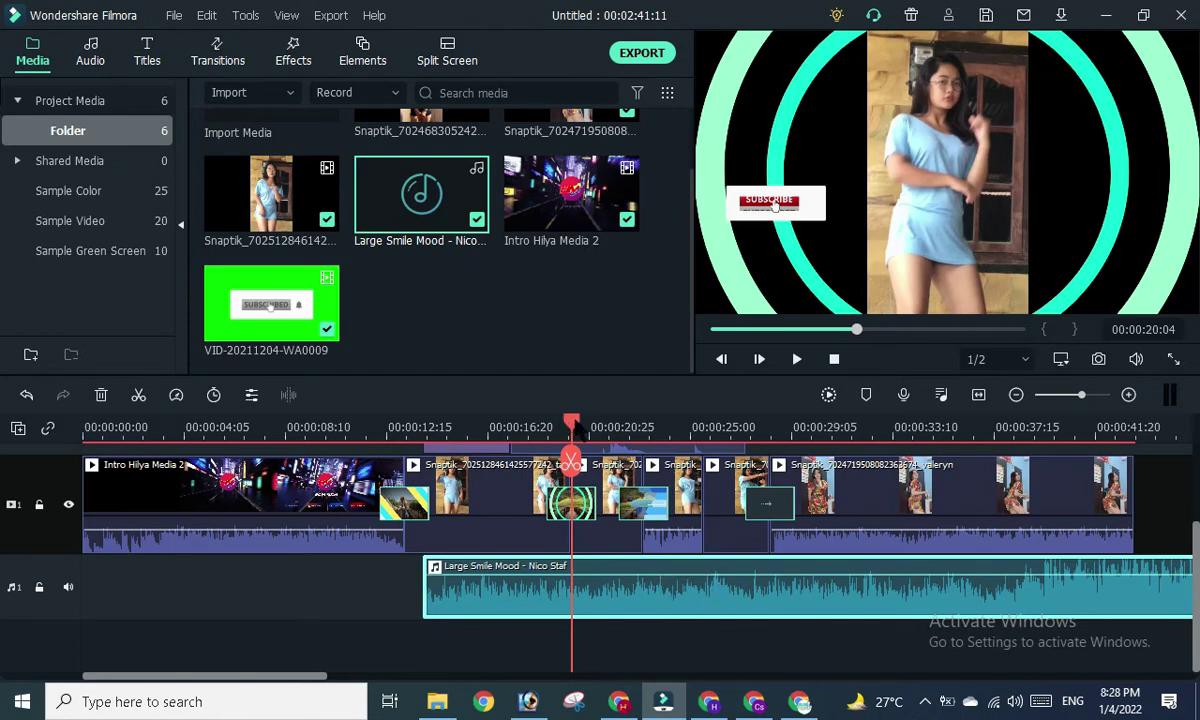
{"action": "left_click_drag", "start_coordinate": [575, 425], "coordinate": [412, 425]}
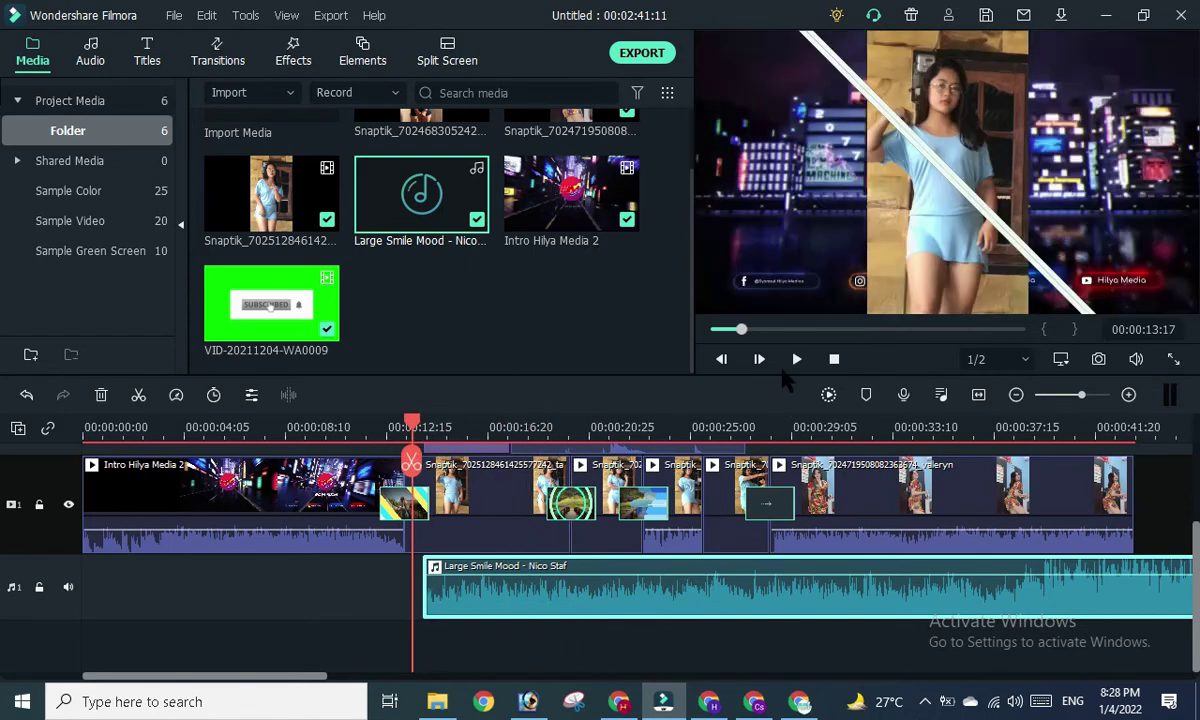
Review the preview, then move the playhead back to about 00:00:22.
{"action": "left_click", "coordinate": [796, 359]}
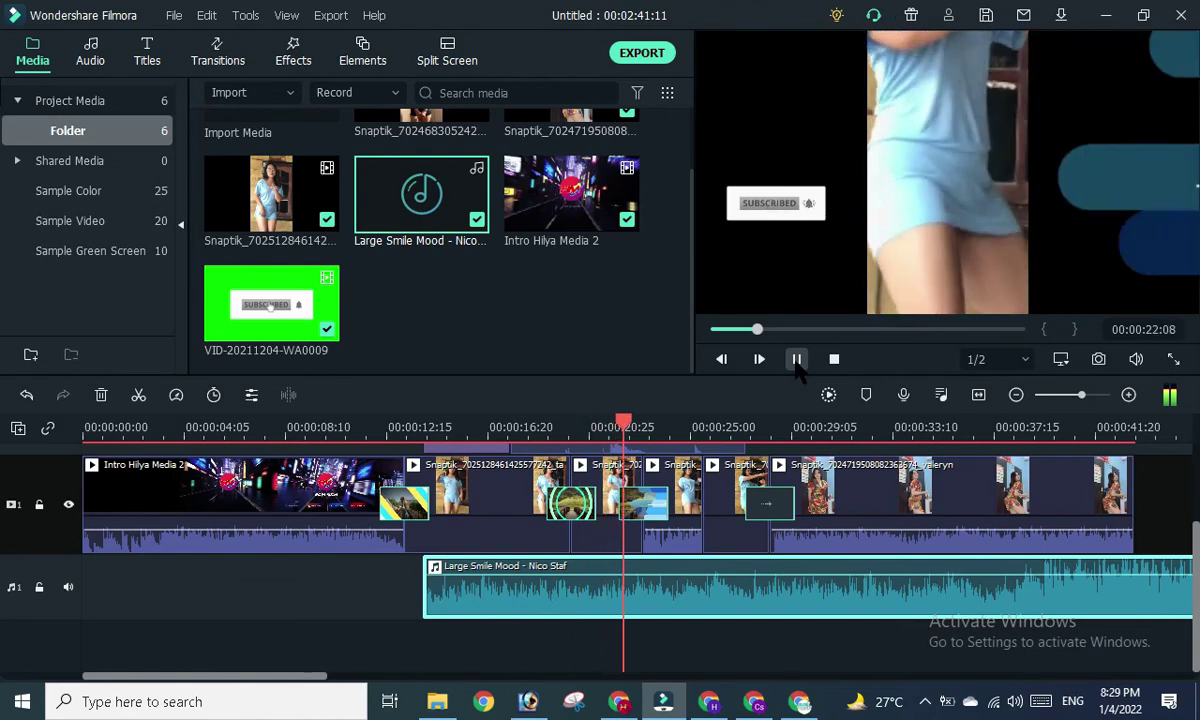
{"action": "left_click", "coordinate": [796, 360]}
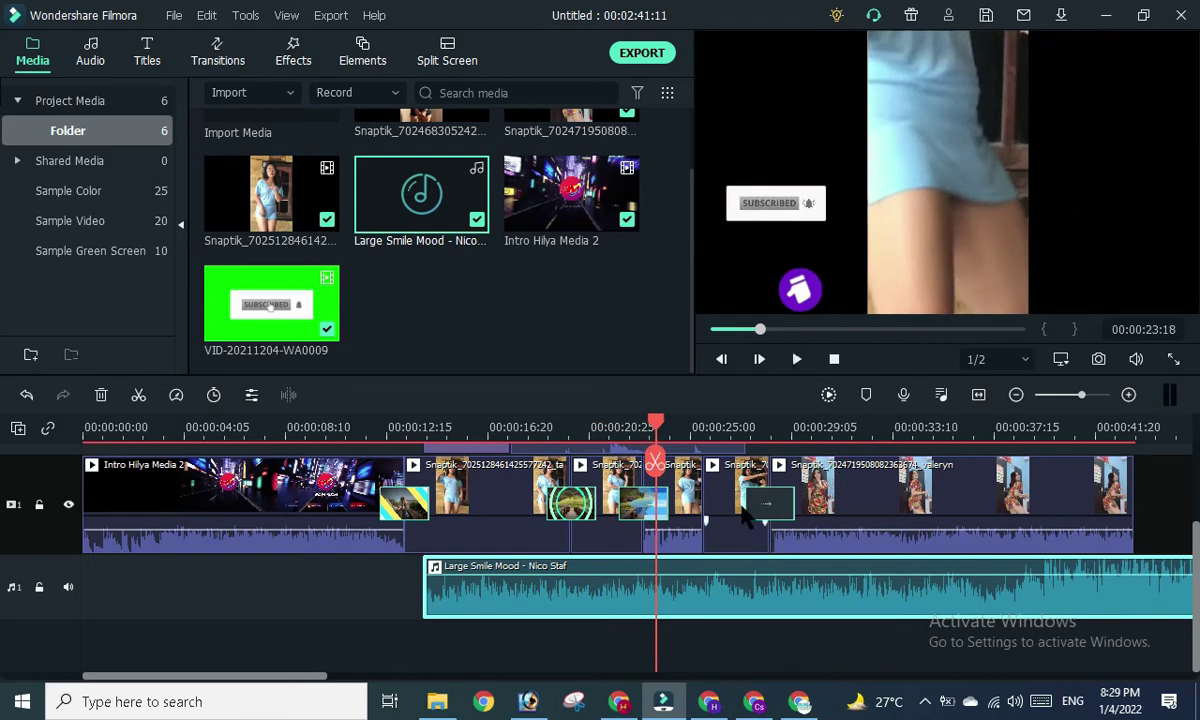
{"action": "left_click_drag", "start_coordinate": [650, 421], "coordinate": [620, 423]}
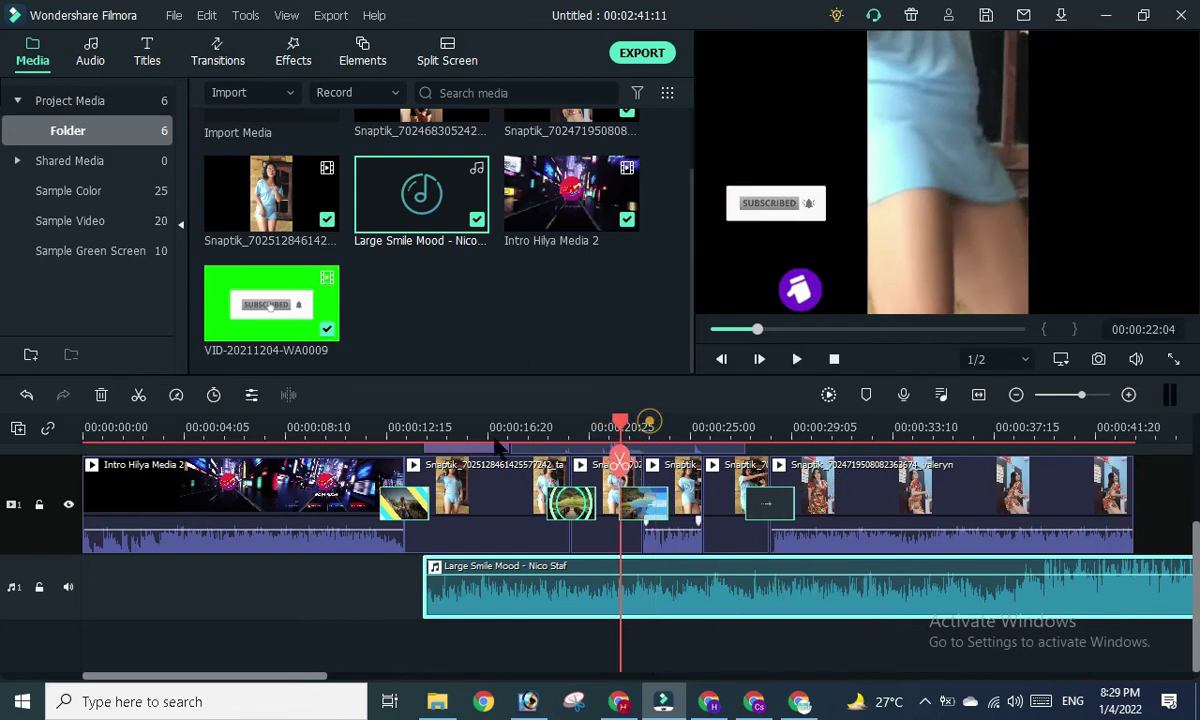
Place the green-screen subscribe clip on Track 2 above the main dance clips.
{"action": "left_click_drag", "start_coordinate": [494, 446], "coordinate": [500, 450]}
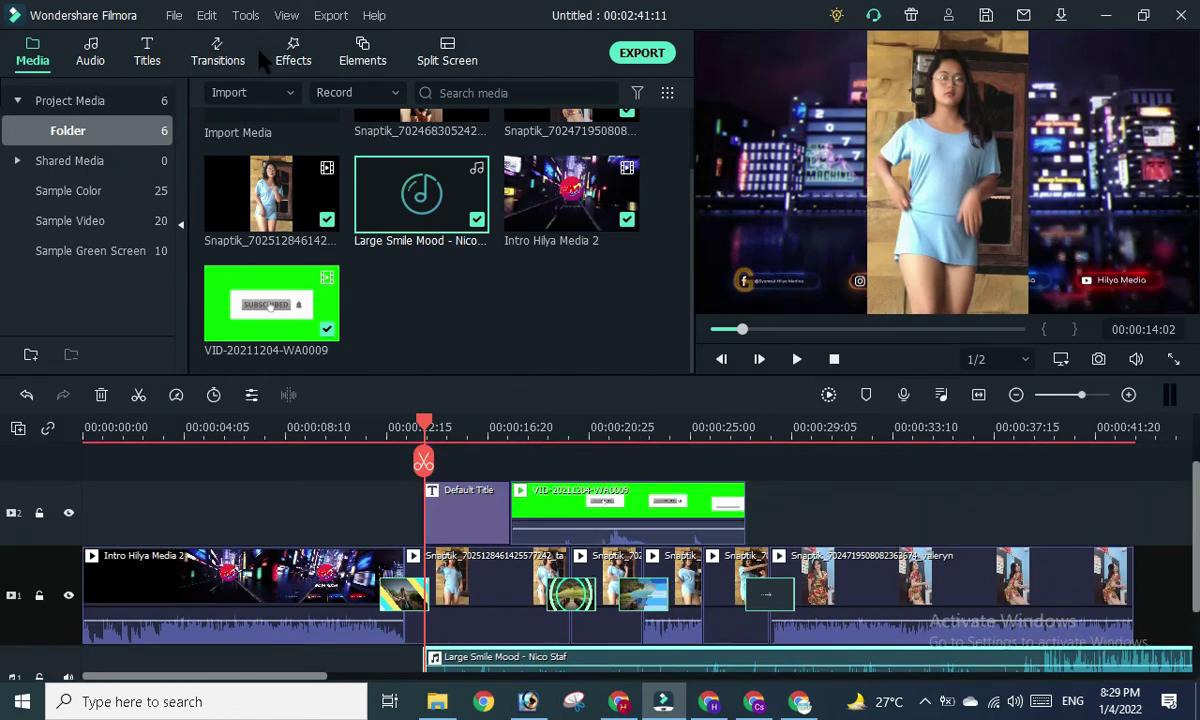
{"action": "scroll", "coordinate": [423, 460], "scroll_direction": "down", "scroll_amount": 2}
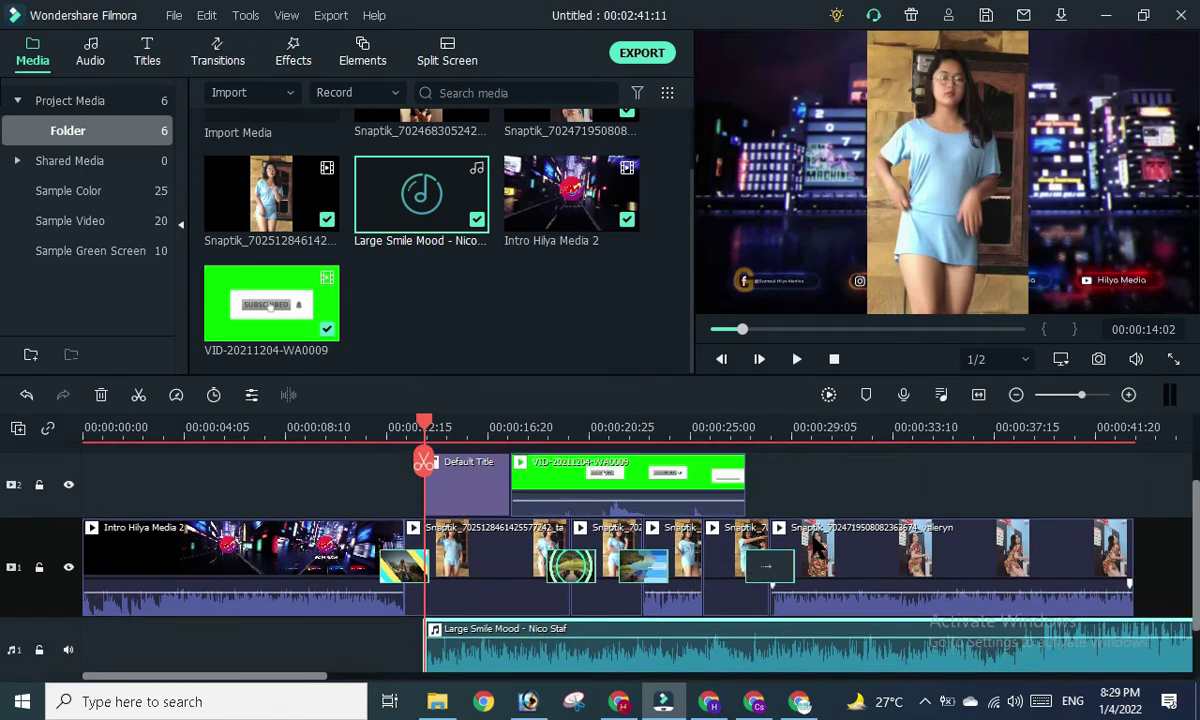
{"action": "scroll", "coordinate": [683, 570], "scroll_direction": "right", "scroll_amount": 5}
{"action": "left_click", "coordinate": [683, 570]}
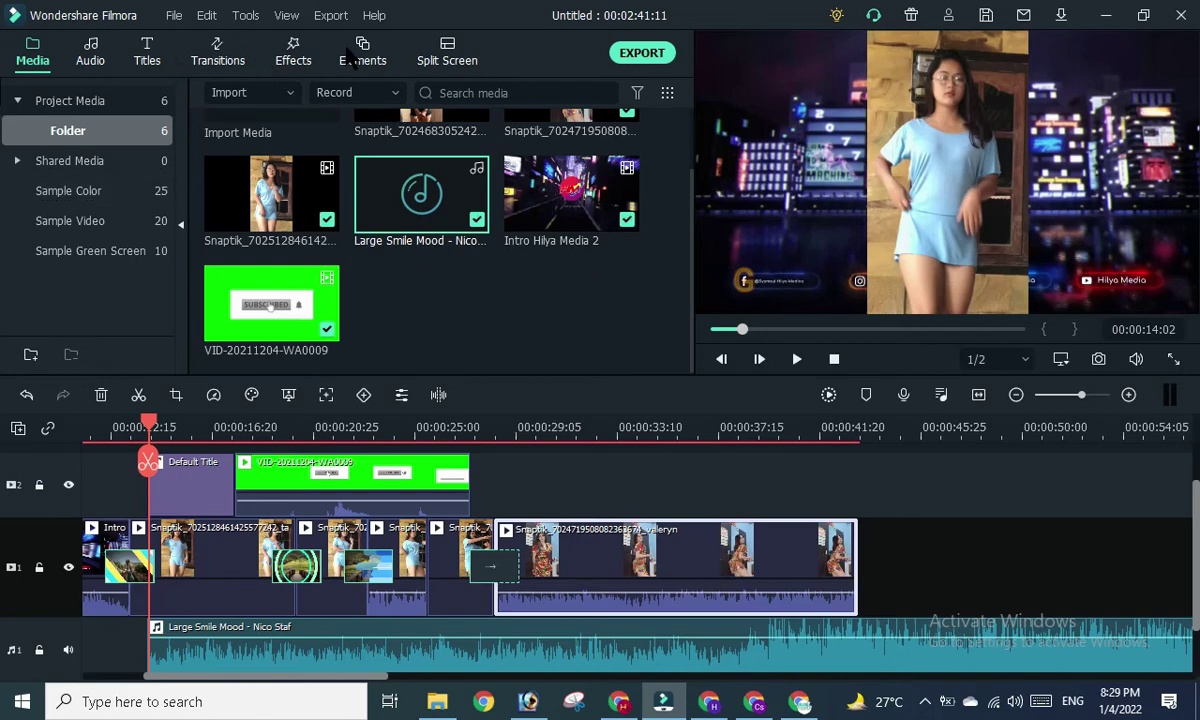
{"action": "left_click", "coordinate": [293, 55]}
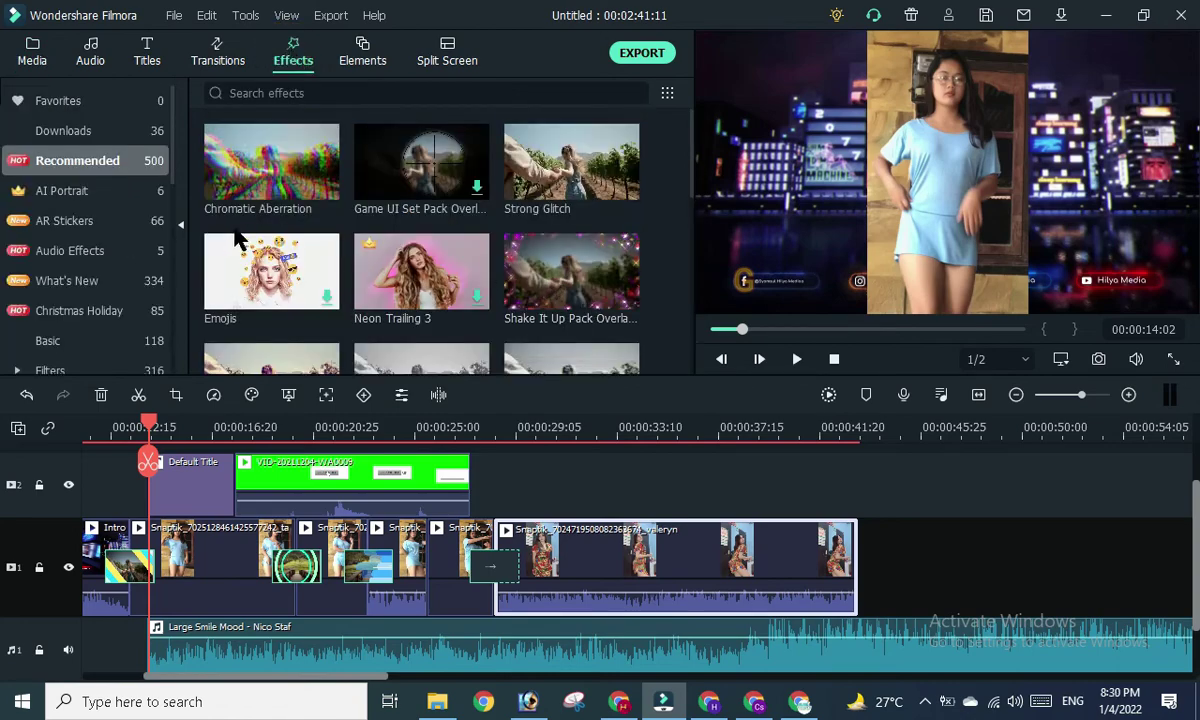
Apply the Recommended Shake It Up Pack Overlay effect to the last Snaptik clip on Track 1.
{"action": "scroll", "coordinate": [240, 235], "scroll_direction": "down", "scroll_amount": 3}
{"action": "scroll", "coordinate": [255, 240], "scroll_direction": "down", "scroll_amount": 3}
{"action": "scroll", "coordinate": [270, 240], "scroll_direction": "up", "scroll_amount": 6}
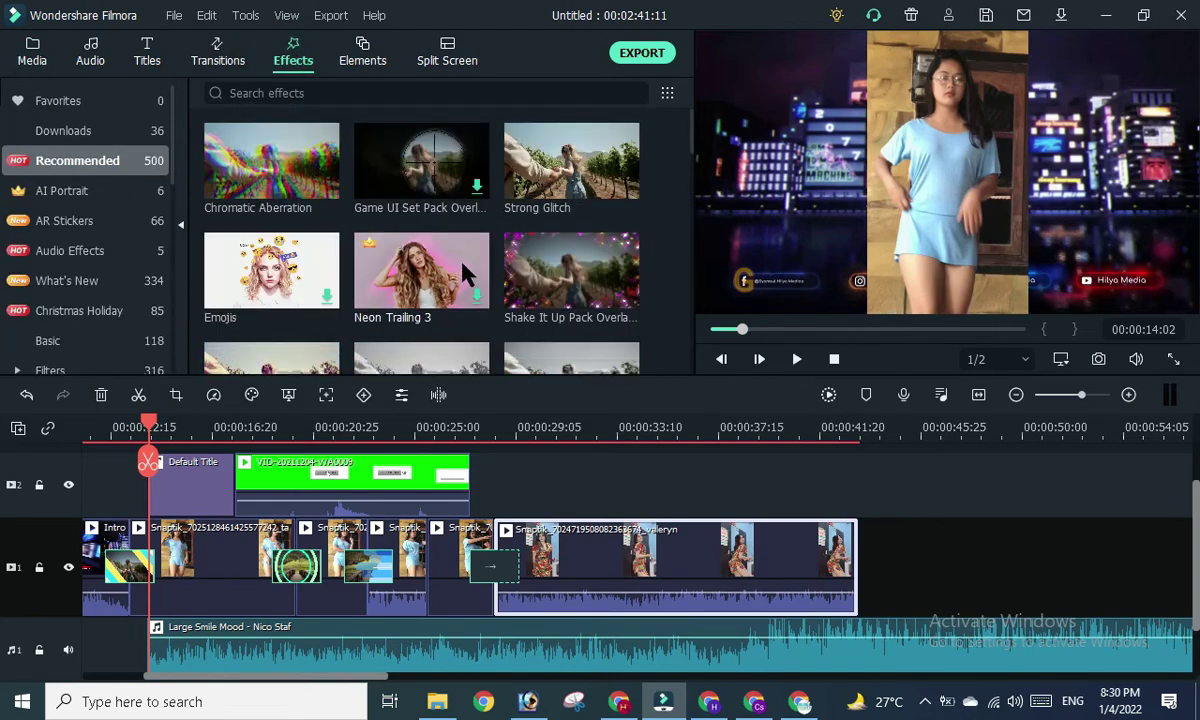
{"action": "scroll", "coordinate": [135, 160], "scroll_direction": "down", "scroll_amount": 1}
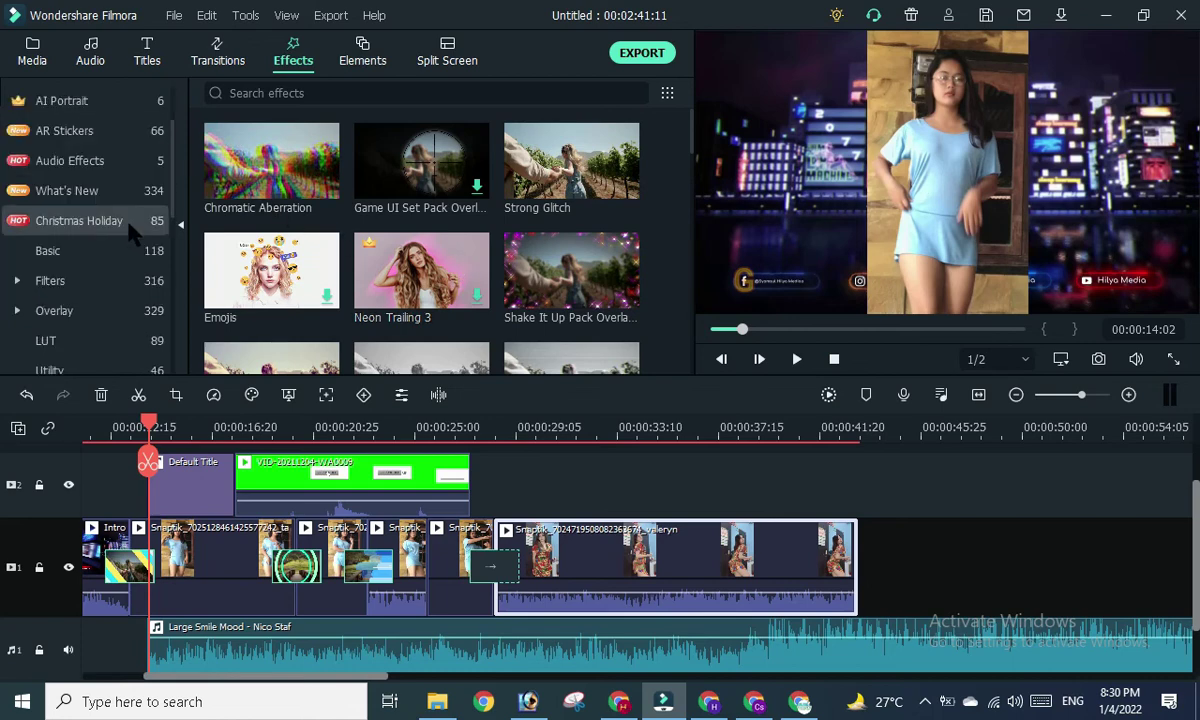
{"action": "scroll", "coordinate": [115, 226], "scroll_direction": "down", "scroll_amount": 3}
{"action": "scroll", "coordinate": [115, 228], "scroll_direction": "down", "scroll_amount": 2}
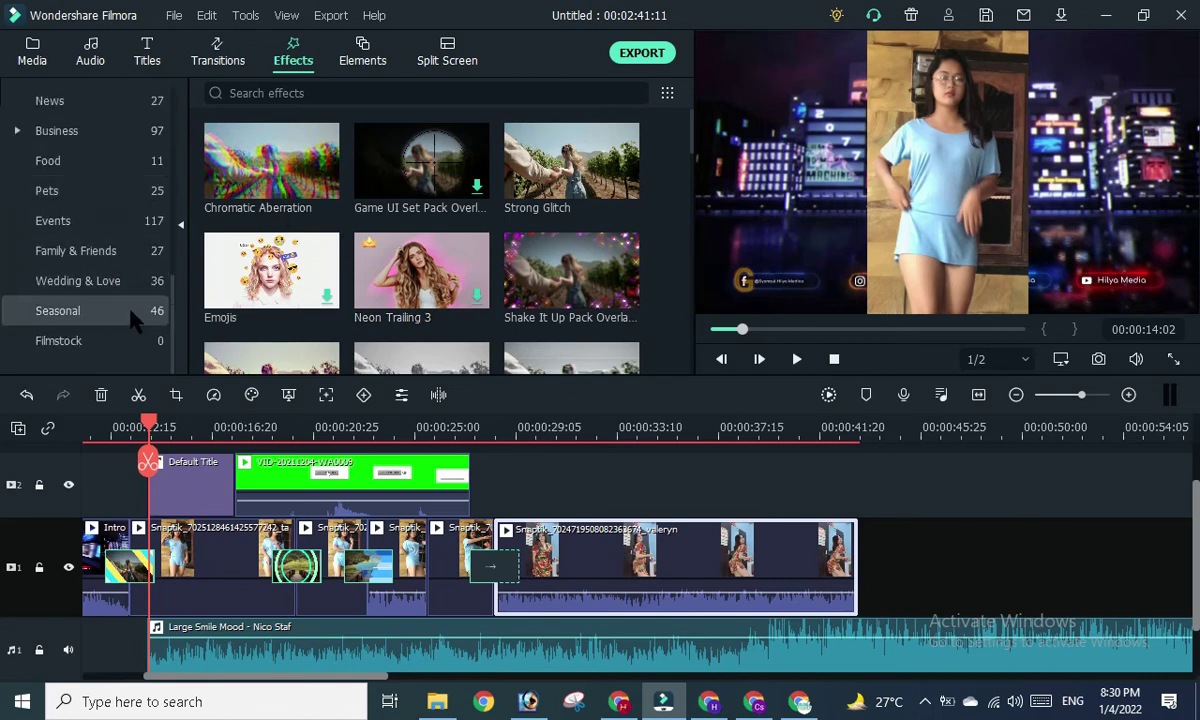
{"action": "scroll", "coordinate": [120, 283], "scroll_direction": "up", "scroll_amount": 3}
{"action": "scroll", "coordinate": [114, 245], "scroll_direction": "up", "scroll_amount": 3}
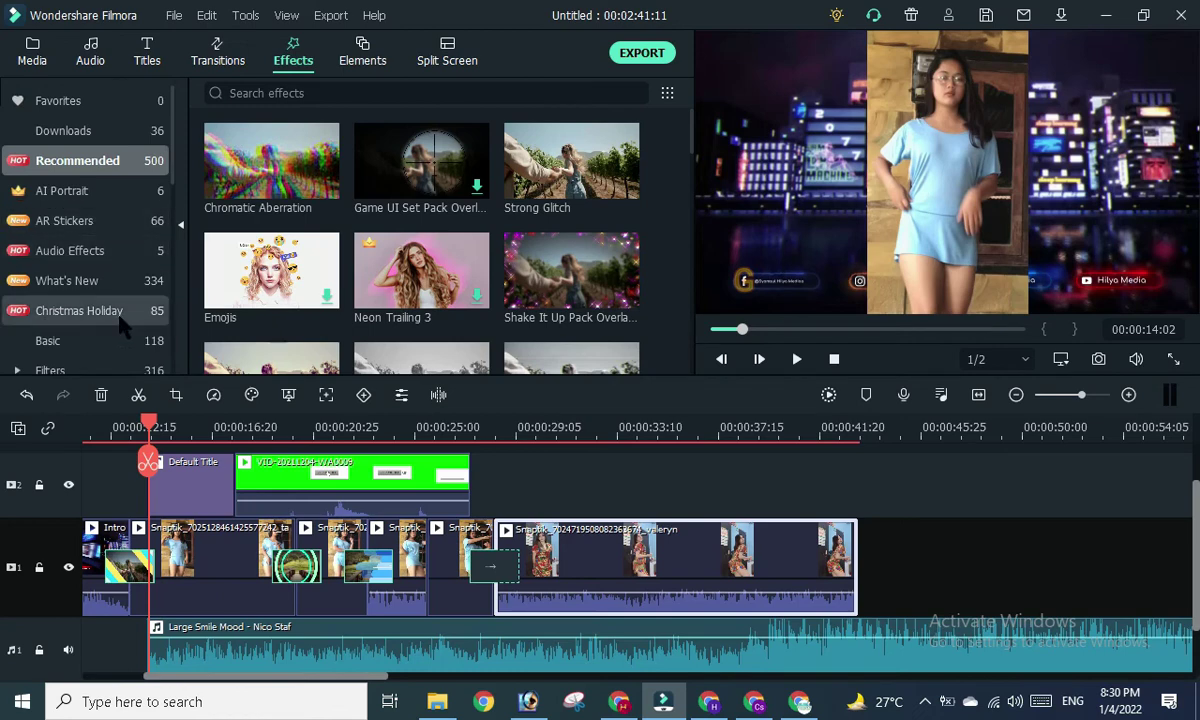
{"action": "mouse_move", "coordinate": [95, 203]}
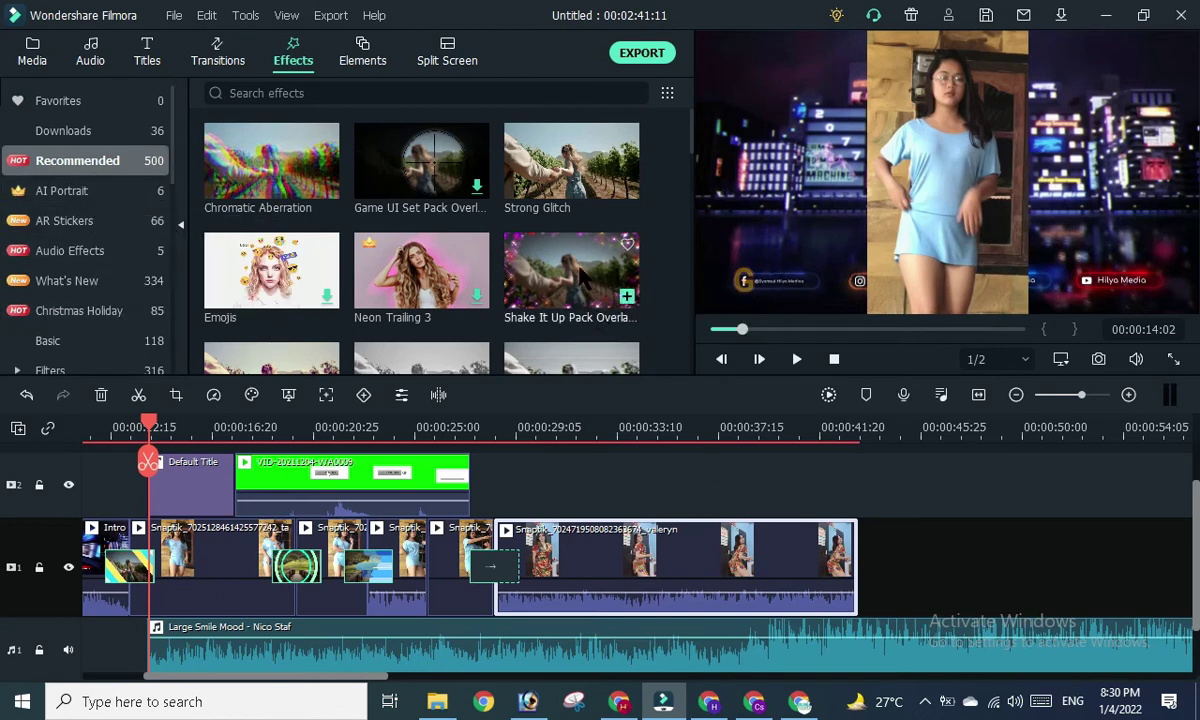
{"action": "mouse_move", "coordinate": [576, 265]}
{"action": "left_mouse_down"}
{"action": "mouse_move", "coordinate": [623, 580]}
{"action": "mouse_move", "coordinate": [624, 566]}
{"action": "left_mouse_up"}
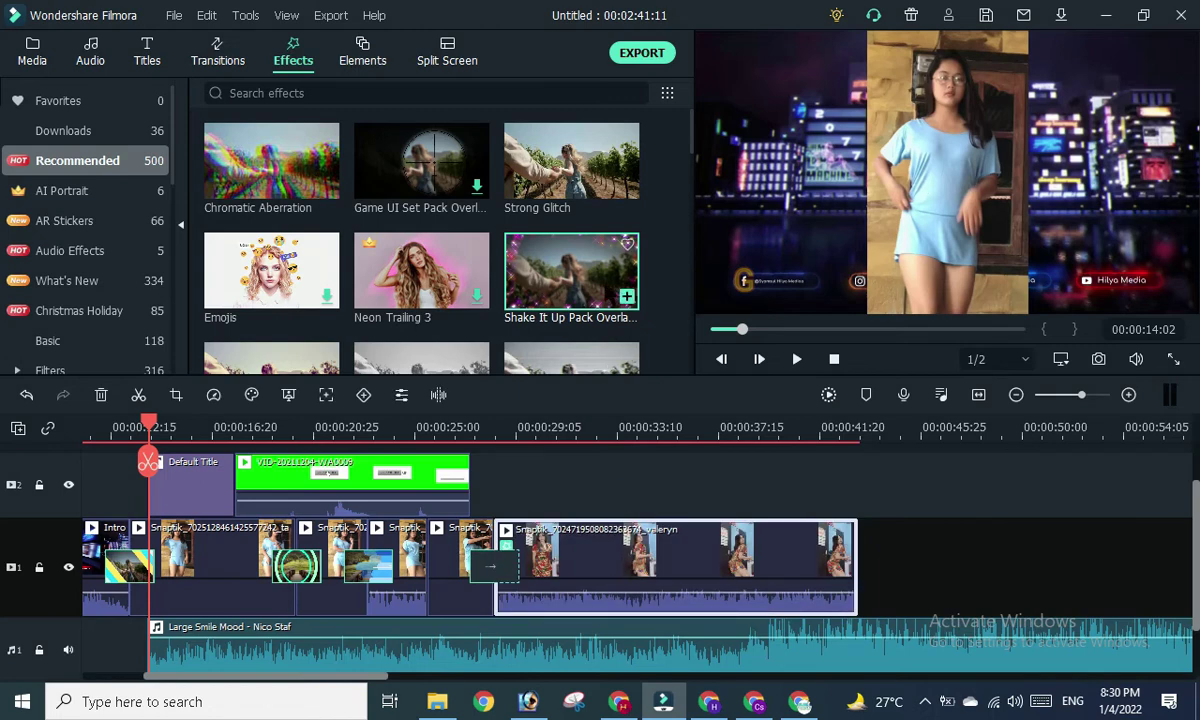
{"action": "left_click_drag", "start_coordinate": [571, 275], "coordinate": [624, 562]}
{"action": "left_click", "coordinate": [480, 425]}
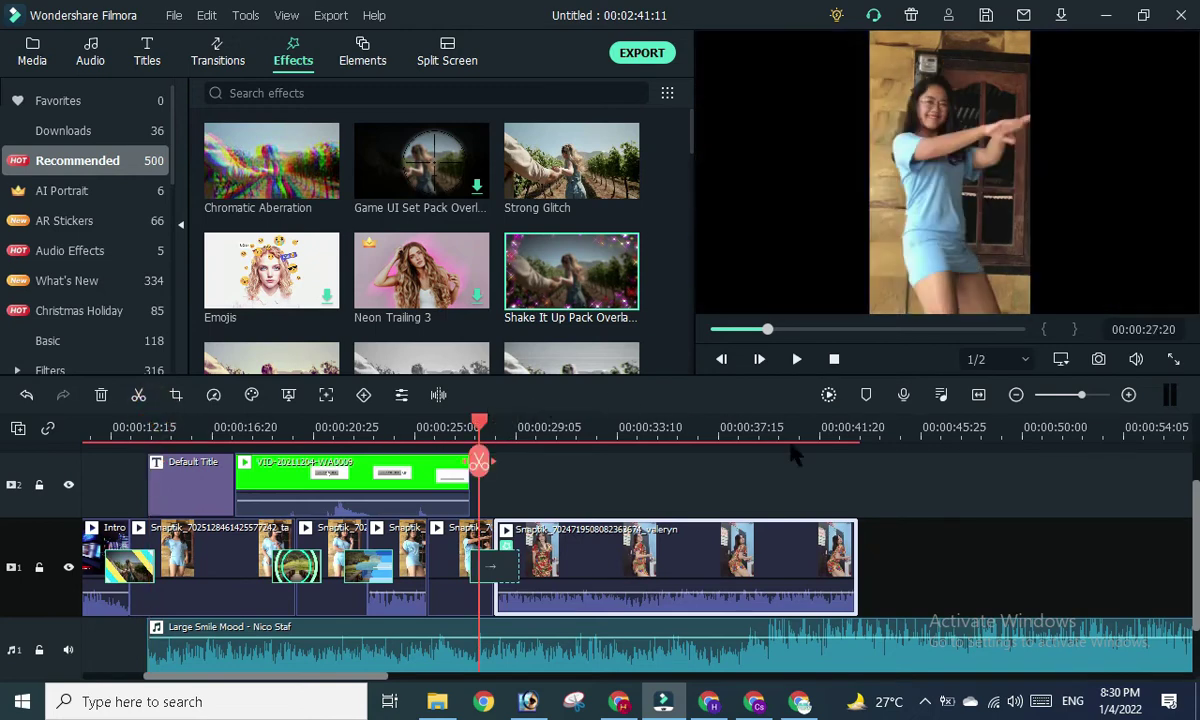
{"action": "left_click", "coordinate": [797, 360]}
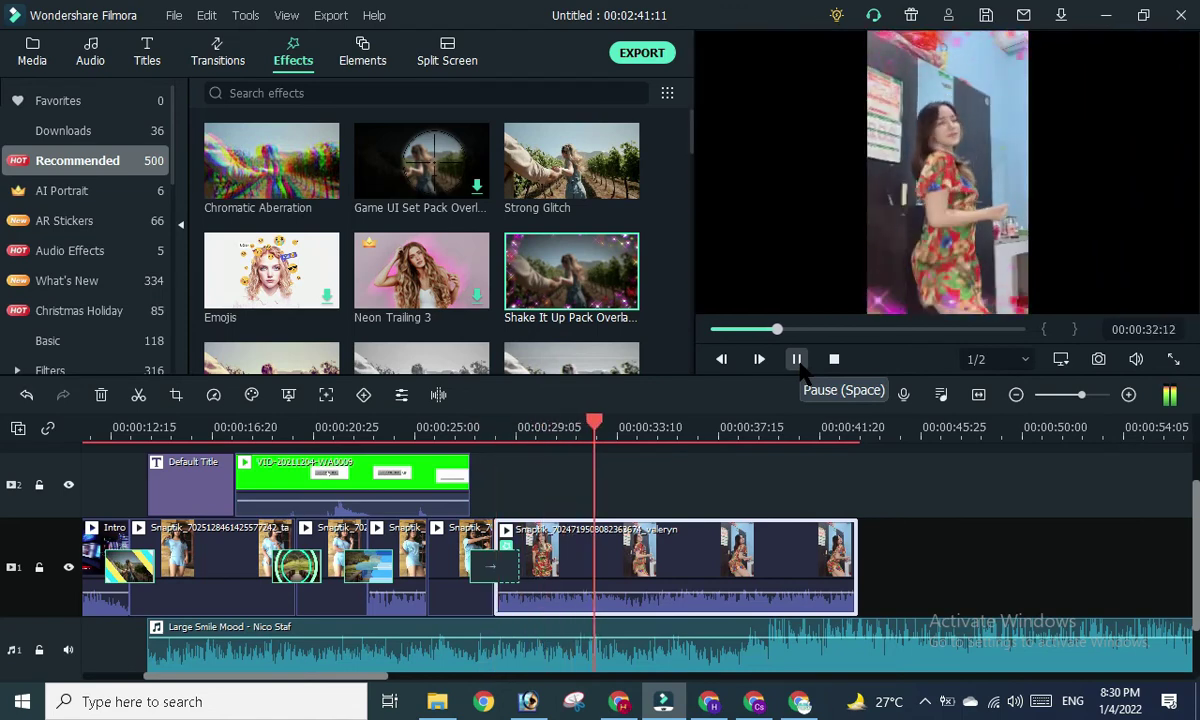
{"action": "left_click", "coordinate": [797, 358]}
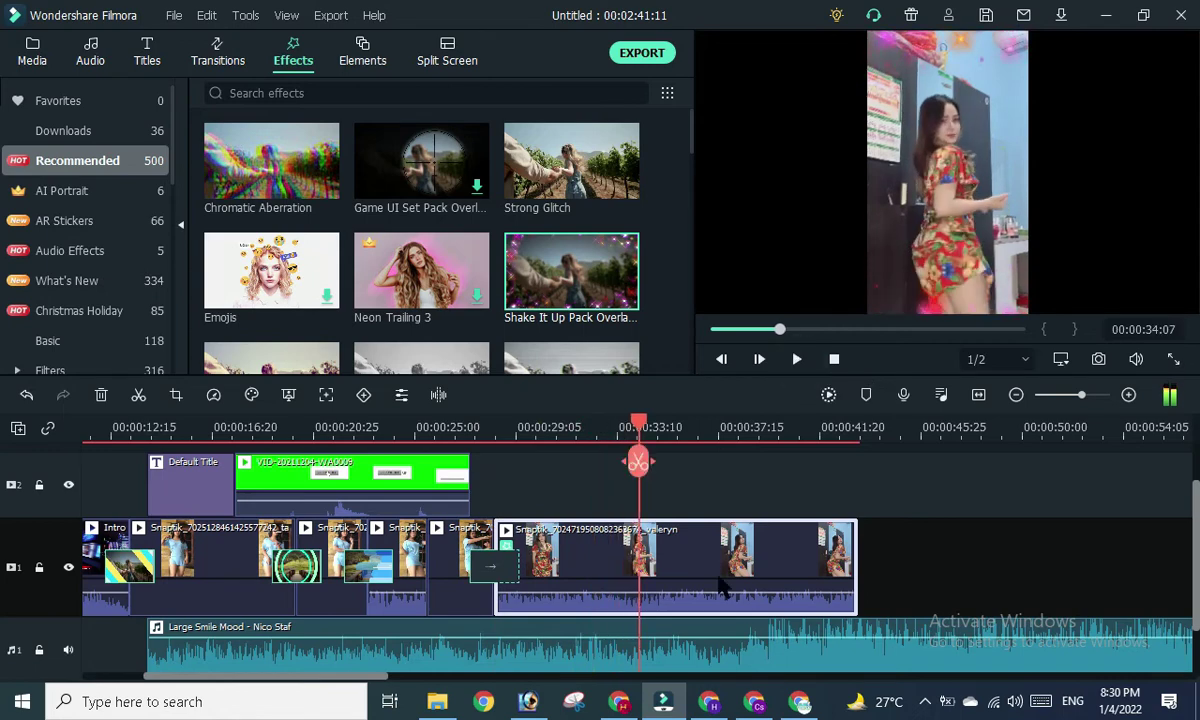
{"action": "scroll", "coordinate": [645, 440], "scroll_direction": "up", "scroll_amount": 1}
Add a copy of the Snaptik dance clip to Track 2 at about 00:00:25, above the original.
{"action": "left_click_drag", "start_coordinate": [645, 430], "coordinate": [428, 430]}
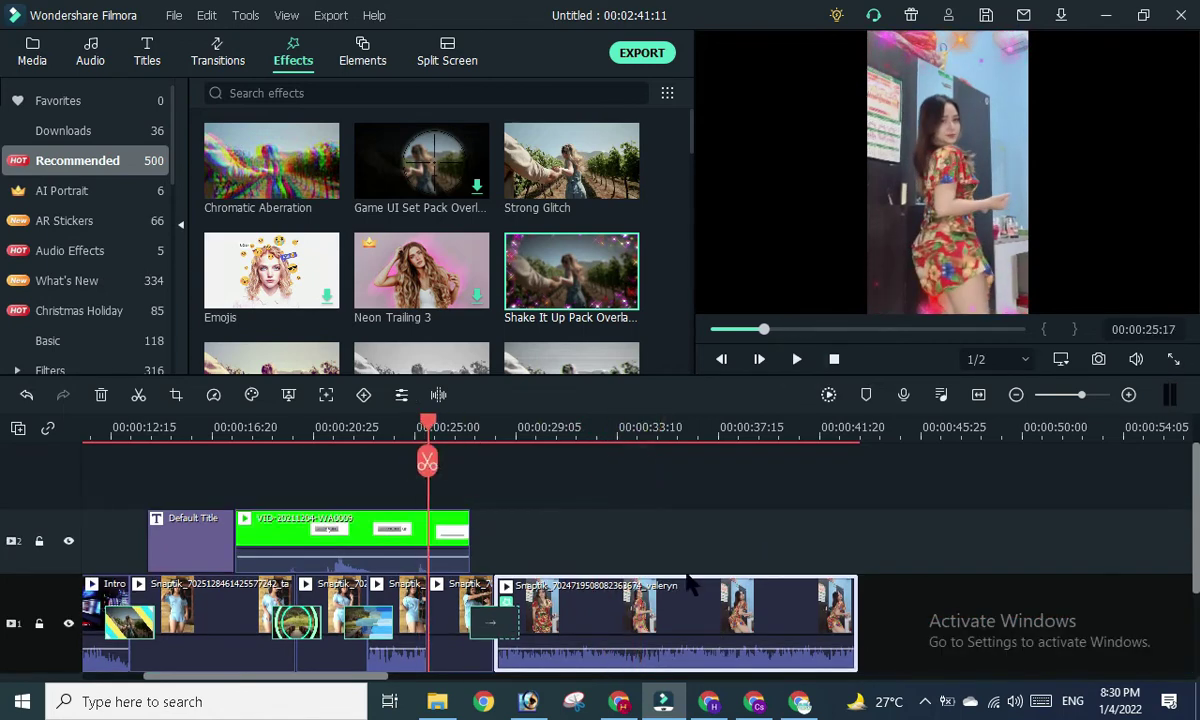
{"action": "left_click", "coordinate": [683, 570]}
{"action": "left_click", "coordinate": [40, 55]}
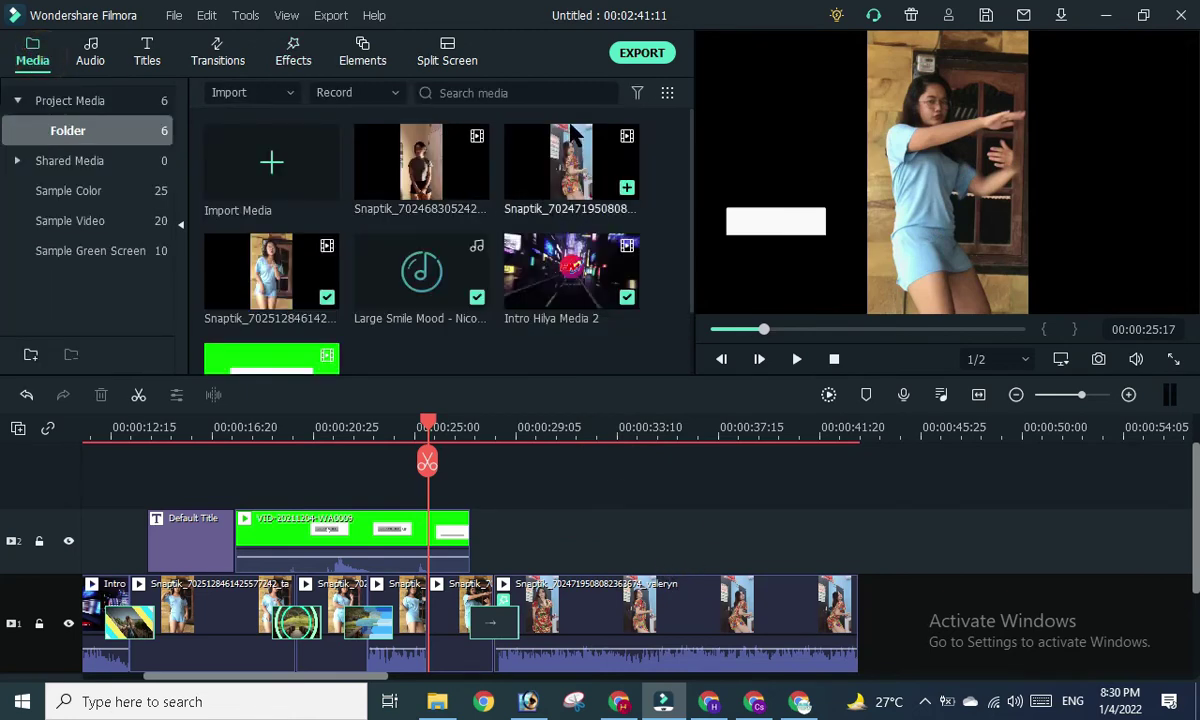
{"action": "left_click_drag", "start_coordinate": [570, 165], "coordinate": [500, 553]}
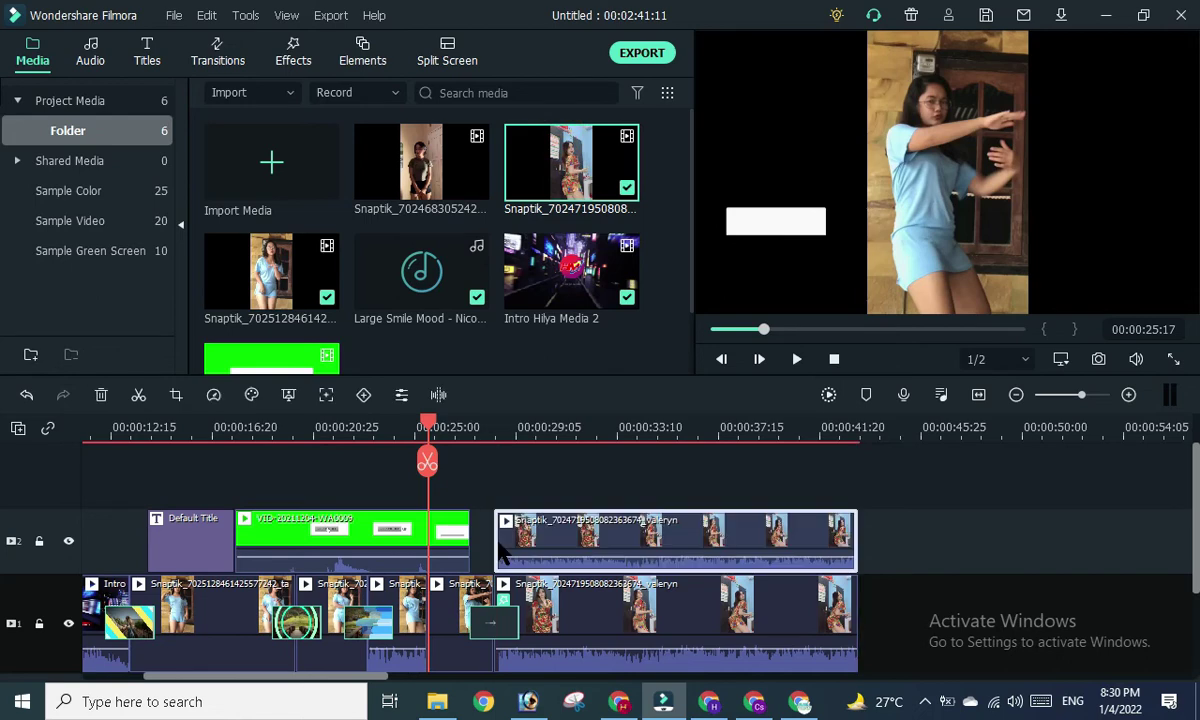
{"action": "double_click", "coordinate": [700, 537]}
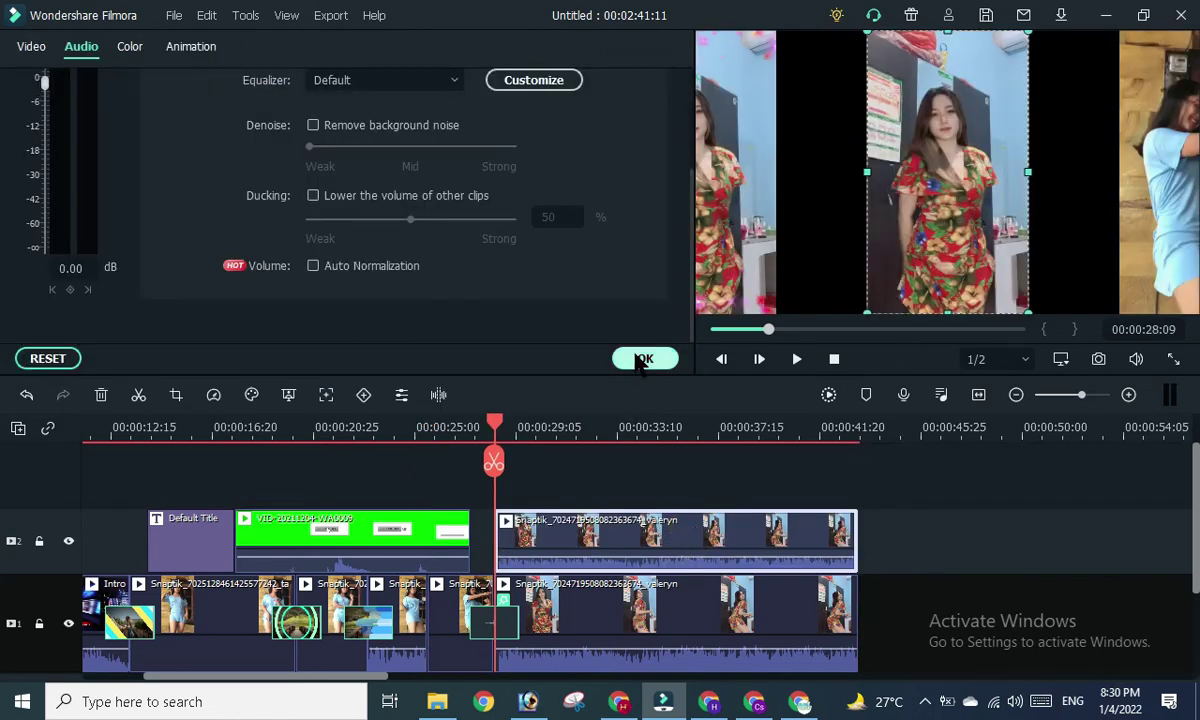
{"action": "left_click", "coordinate": [642, 359]}
Shrink the stacked dance copy in the preview and shift it left.
{"action": "left_click_drag", "start_coordinate": [1027, 33], "coordinate": [1012, 48]}
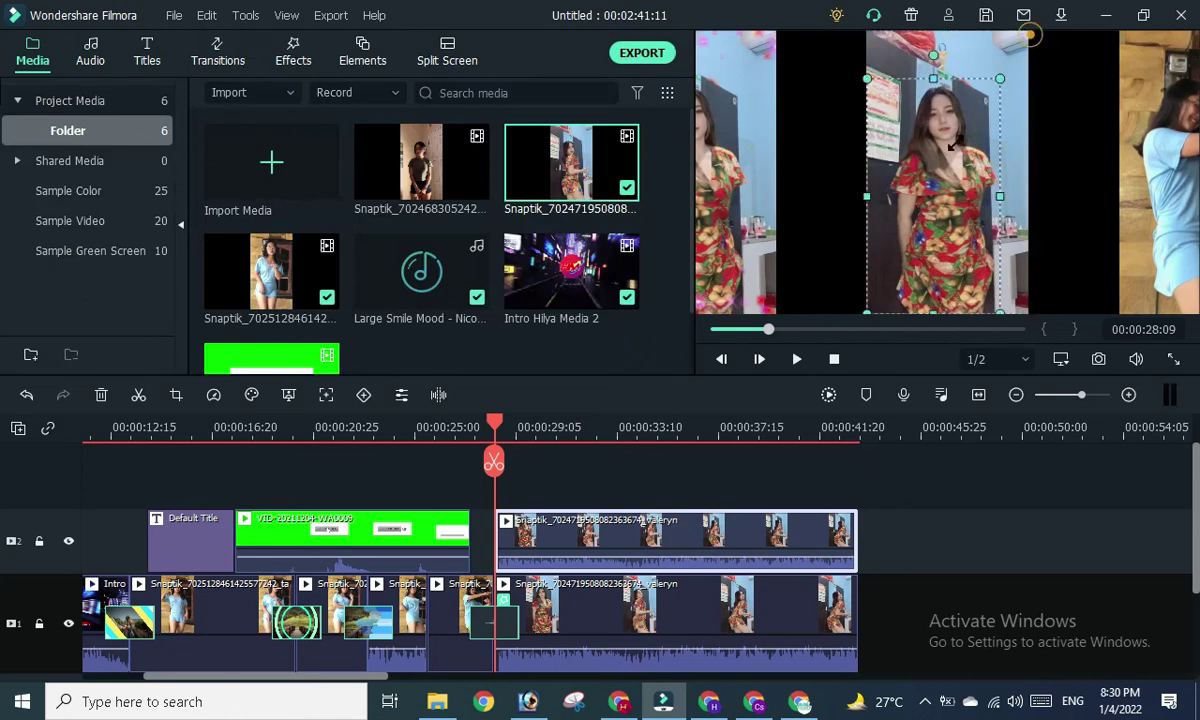
{"action": "mouse_move", "coordinate": [934, 187]}
{"action": "left_mouse_down"}
{"action": "mouse_move", "coordinate": [849, 187]}
{"action": "mouse_move", "coordinate": [847, 177]}
{"action": "left_mouse_up"}
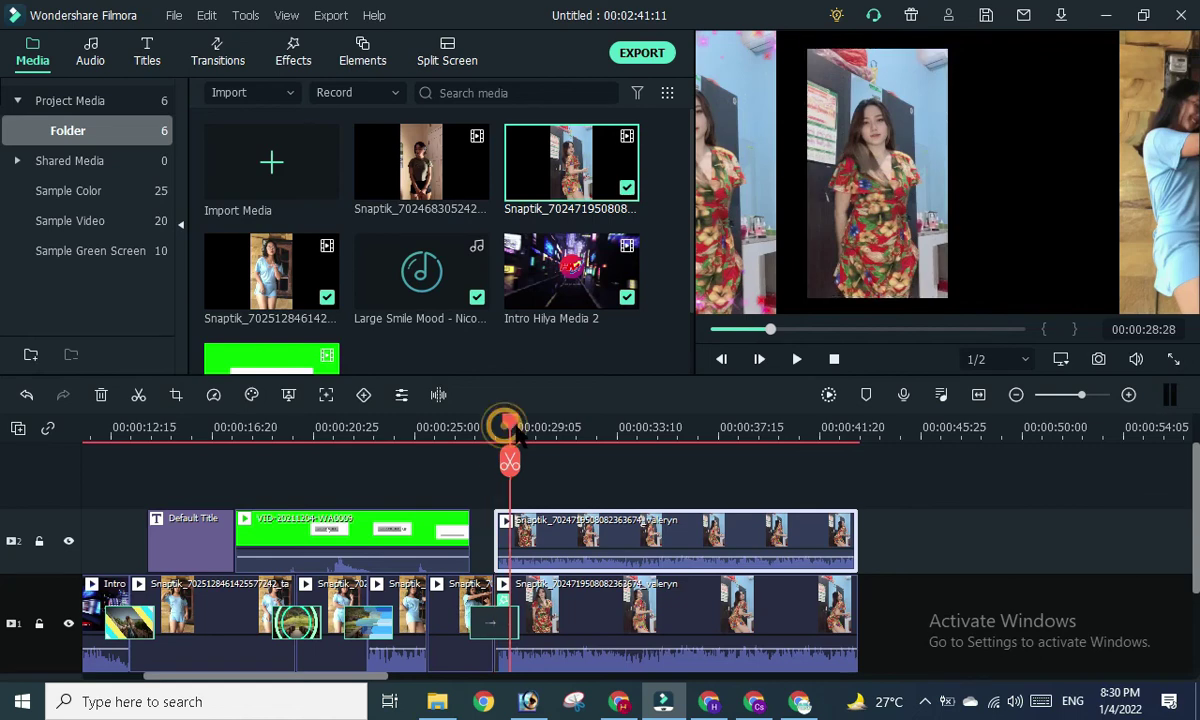
{"action": "left_click_drag", "start_coordinate": [508, 430], "coordinate": [554, 428]}
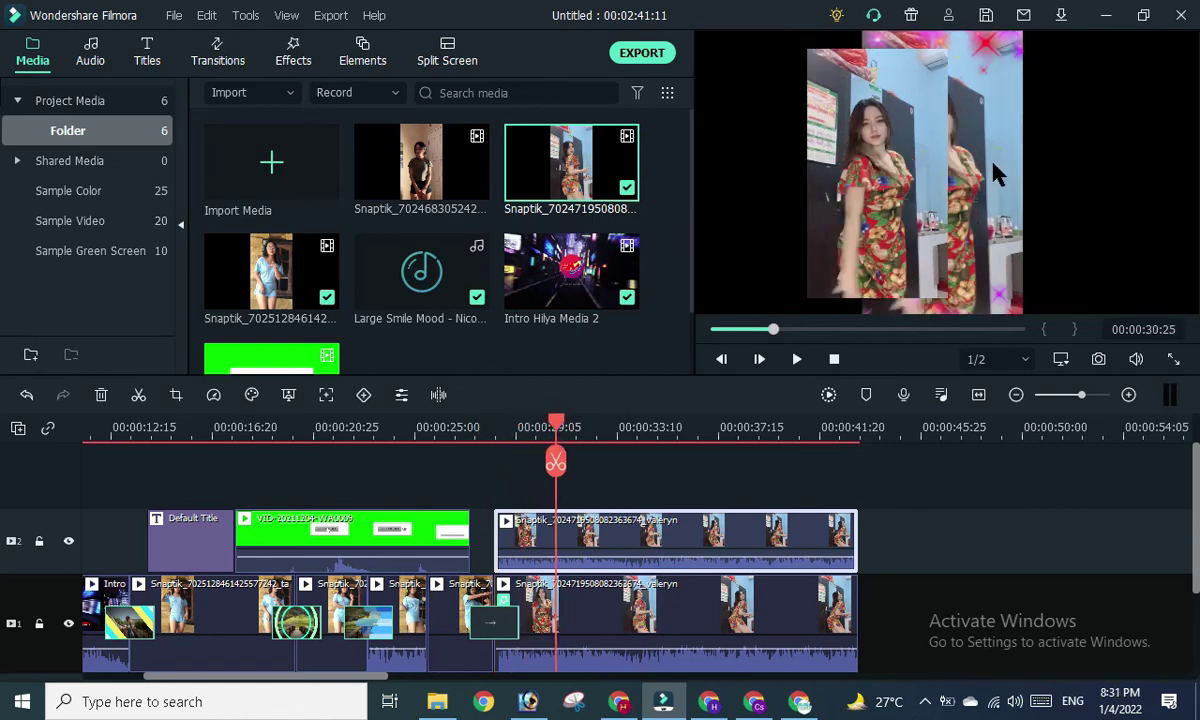
Place the two copies side by side, enlarging the left one and snapping the right against it.
{"action": "left_click", "coordinate": [899, 196]}
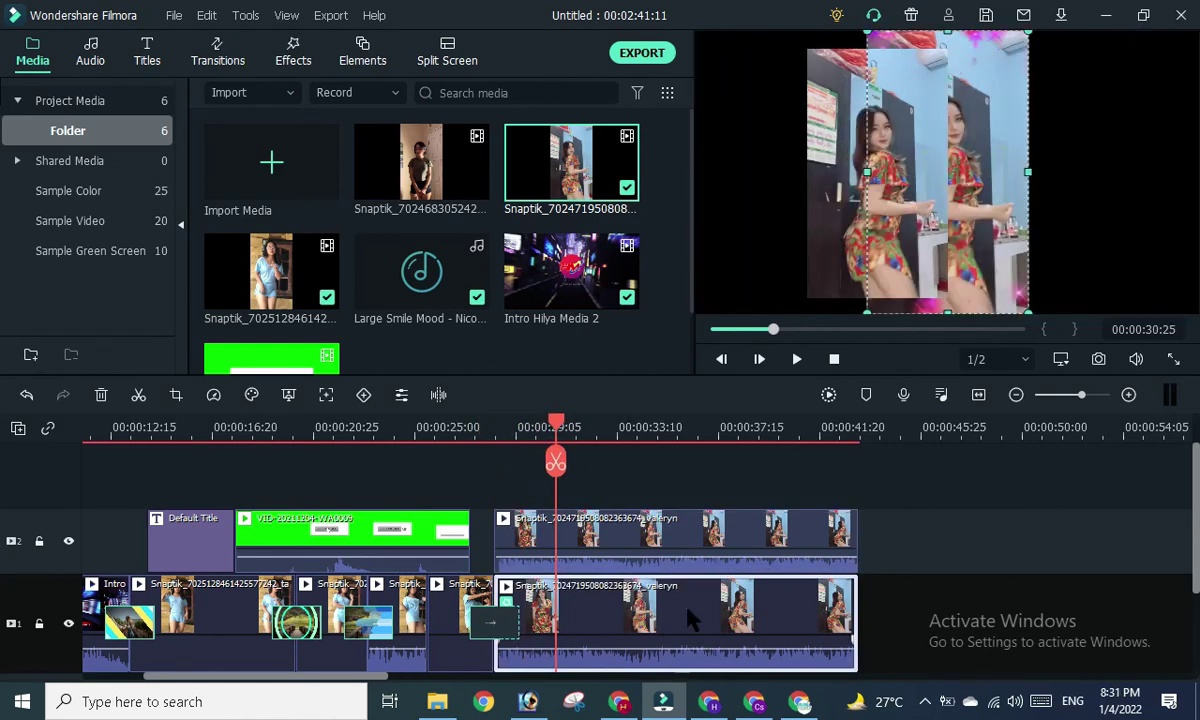
{"action": "double_click", "coordinate": [688, 612]}
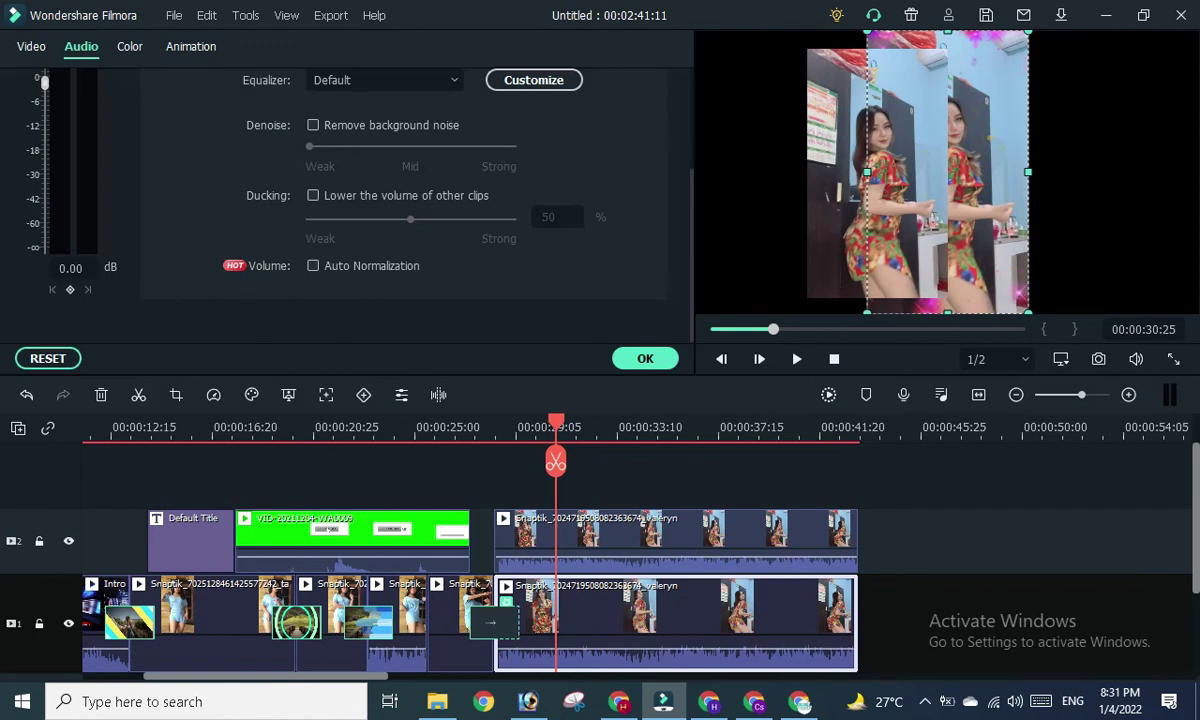
{"action": "left_click_drag", "start_coordinate": [995, 140], "coordinate": [1127, 140]}
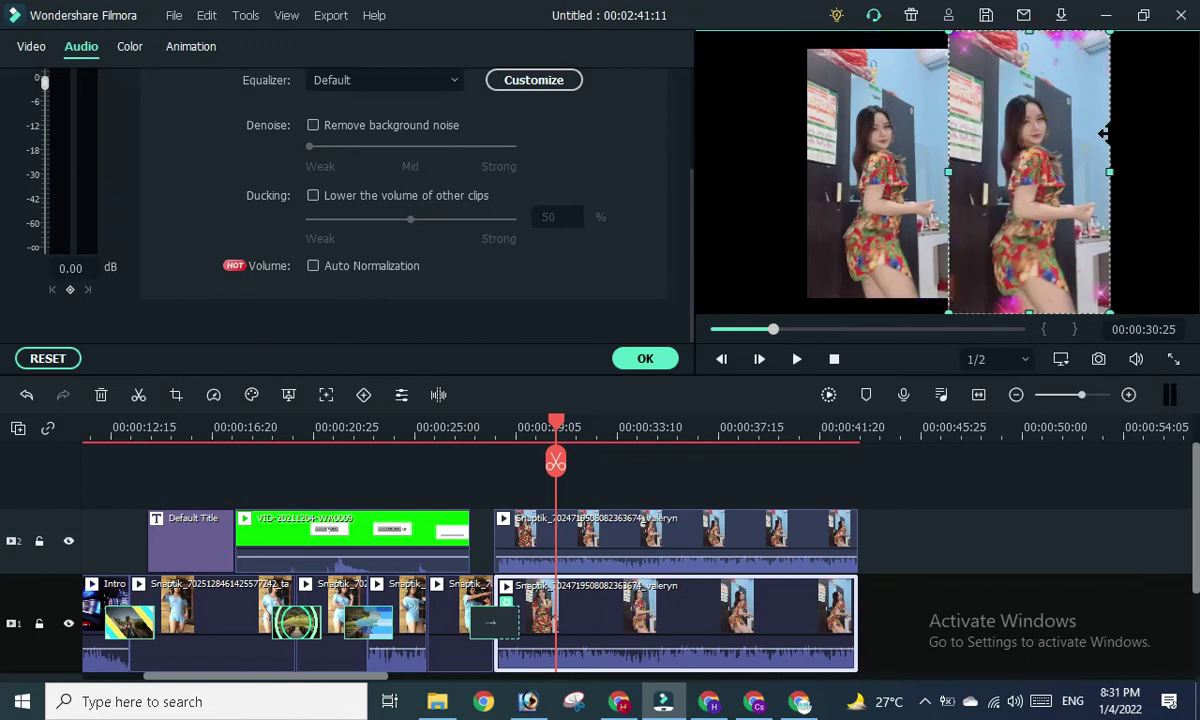
{"action": "left_click", "coordinate": [930, 143]}
{"action": "left_click_drag", "start_coordinate": [946, 50], "coordinate": [981, 24]}
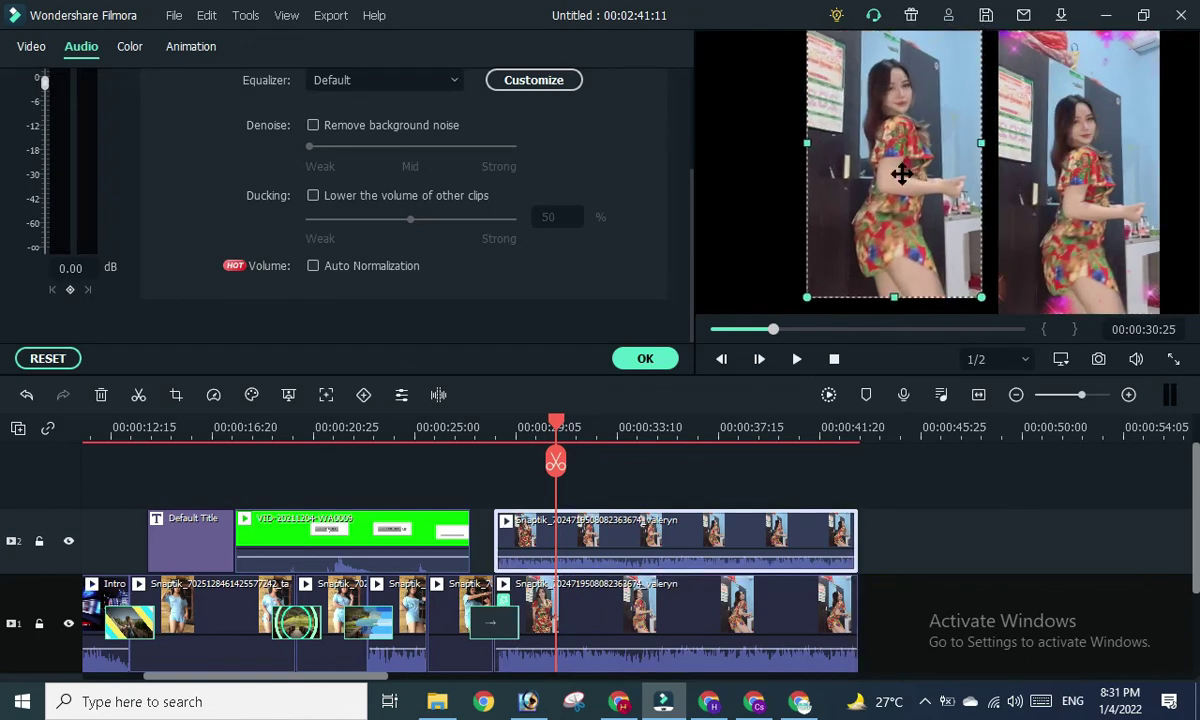
{"action": "left_click_drag", "start_coordinate": [809, 301], "coordinate": [744, 322]}
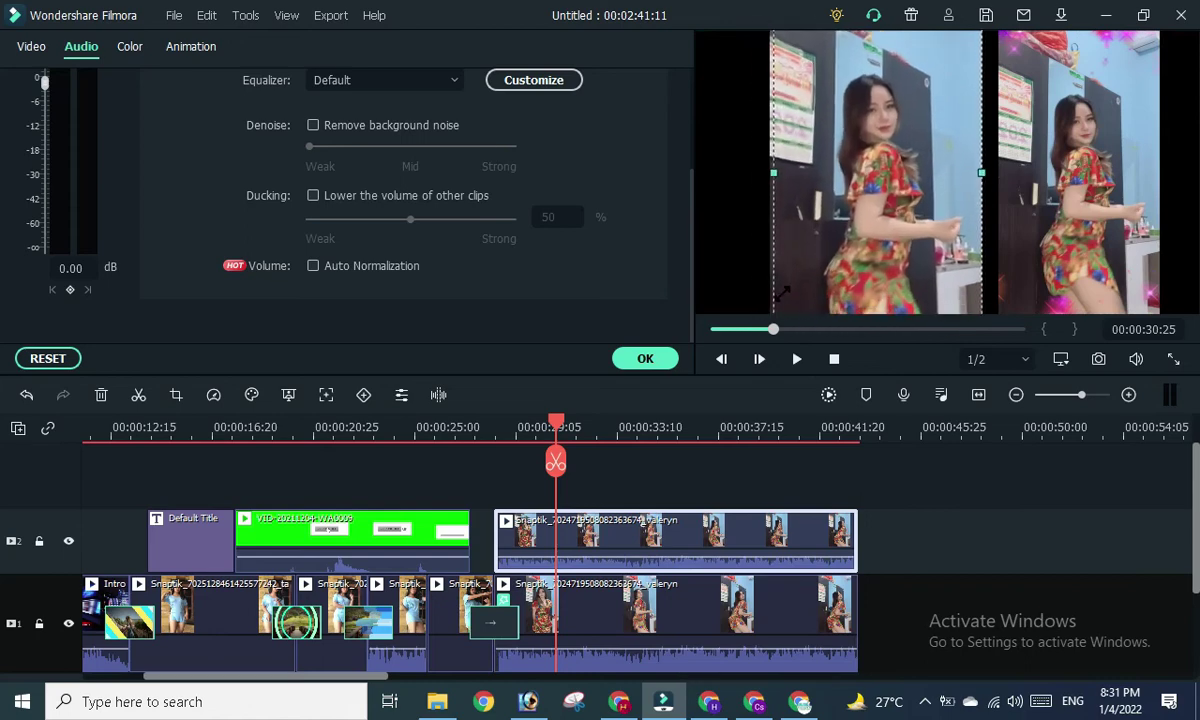
{"action": "left_click_drag", "start_coordinate": [838, 265], "coordinate": [835, 258]}
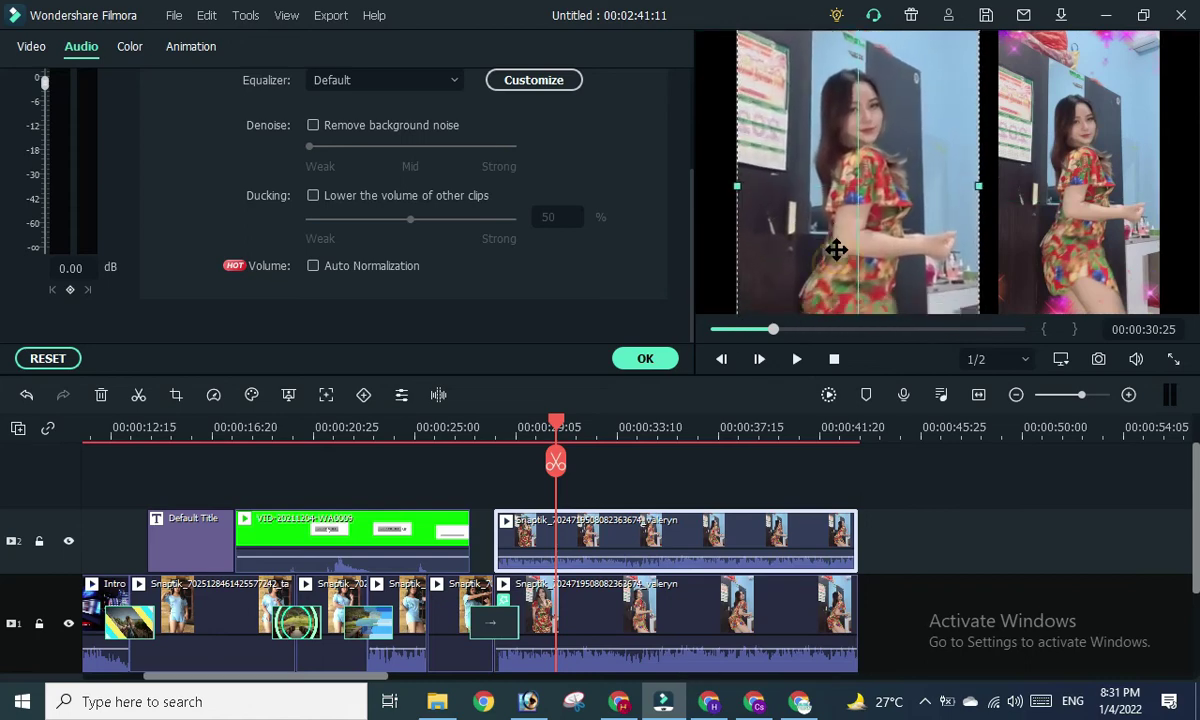
{"action": "left_click", "coordinate": [1058, 196]}
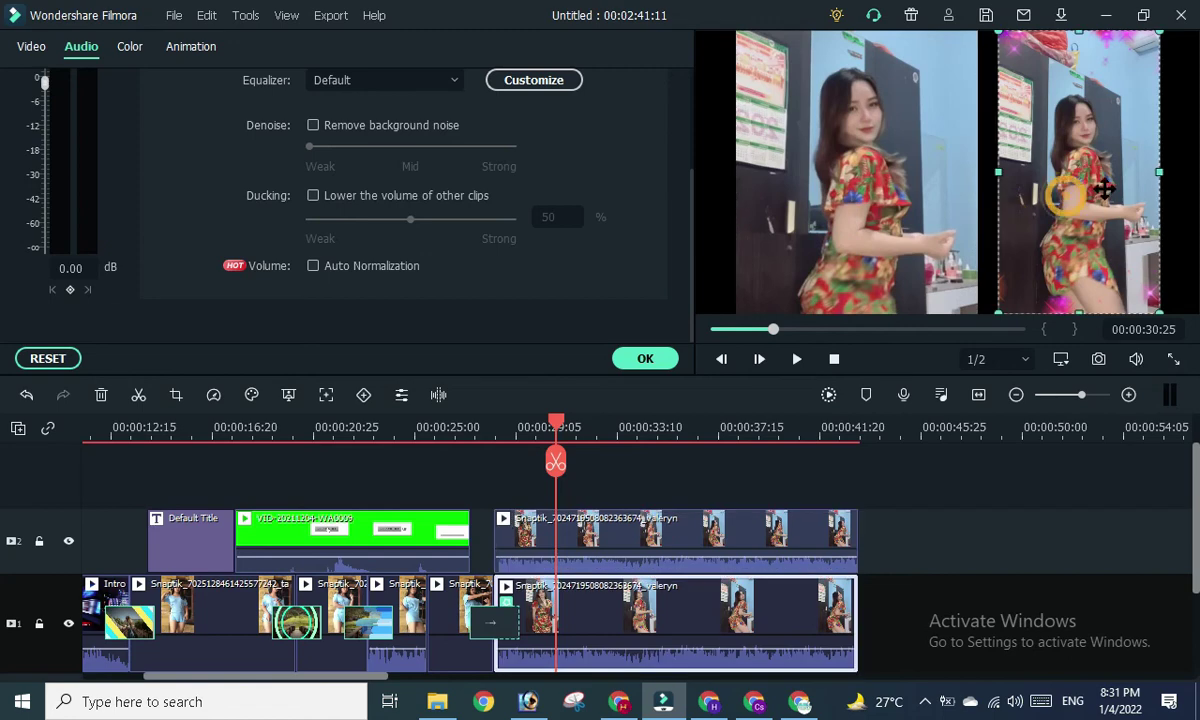
{"action": "left_click_drag", "start_coordinate": [1088, 188], "coordinate": [1084, 188]}
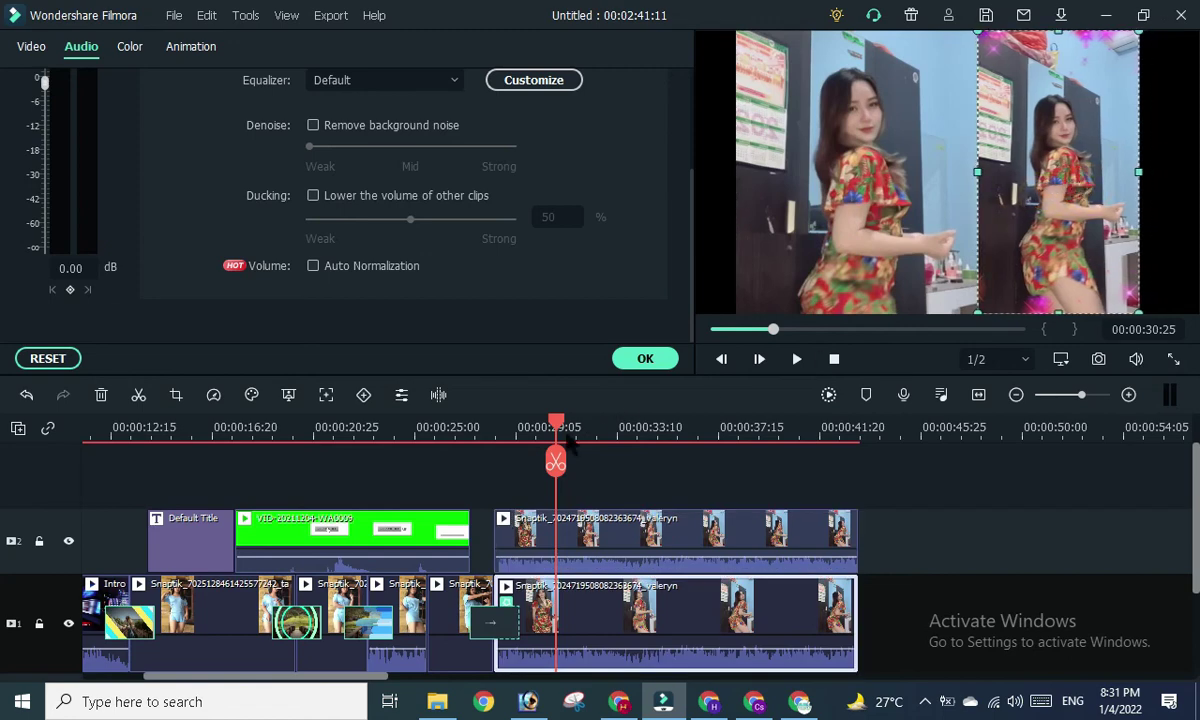
{"action": "left_click_drag", "start_coordinate": [553, 425], "coordinate": [463, 425]}
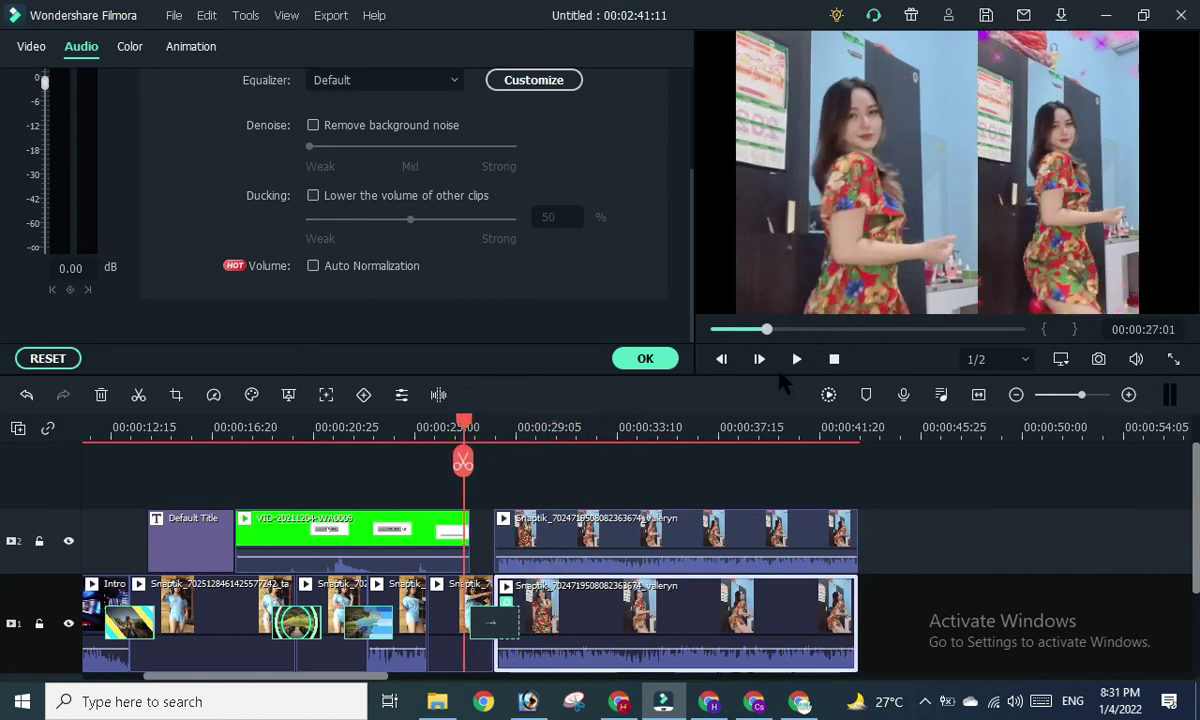
{"action": "left_click", "coordinate": [796, 360]}
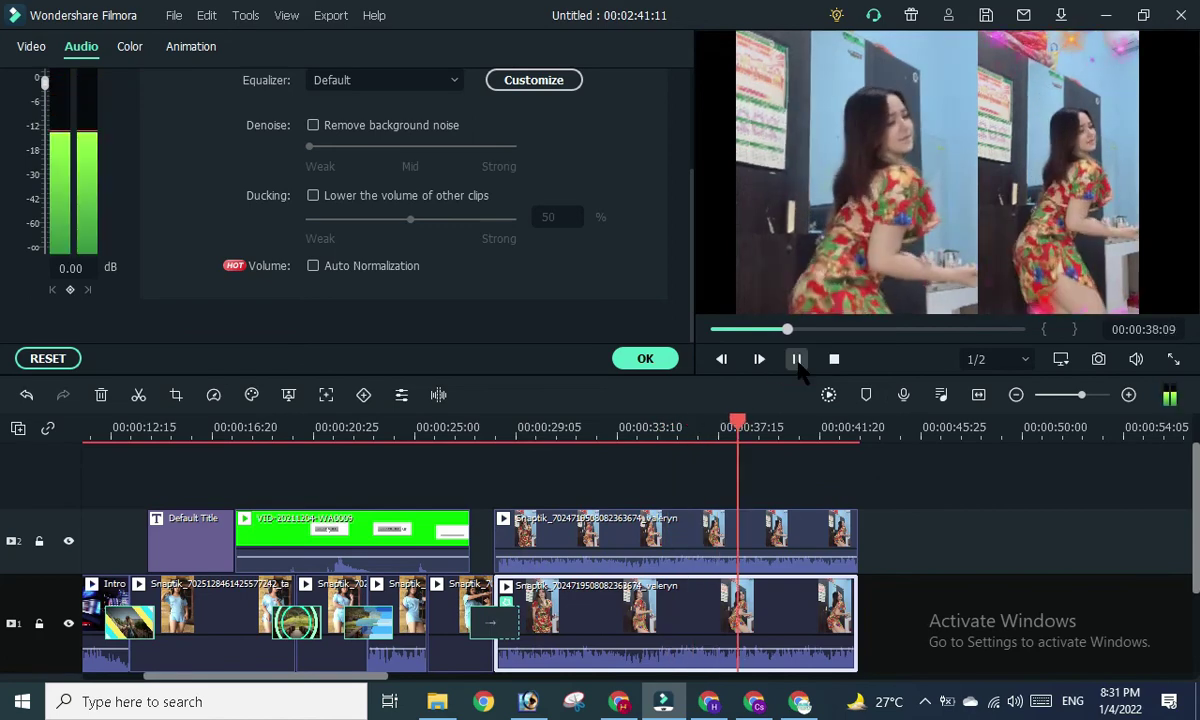
{"action": "left_click", "coordinate": [797, 358]}
Scrub the playhead to 00:00:28:09 with the Large Smile Mood music track in view.
{"action": "scroll", "coordinate": [760, 590], "scroll_direction": "down", "scroll_amount": 2}
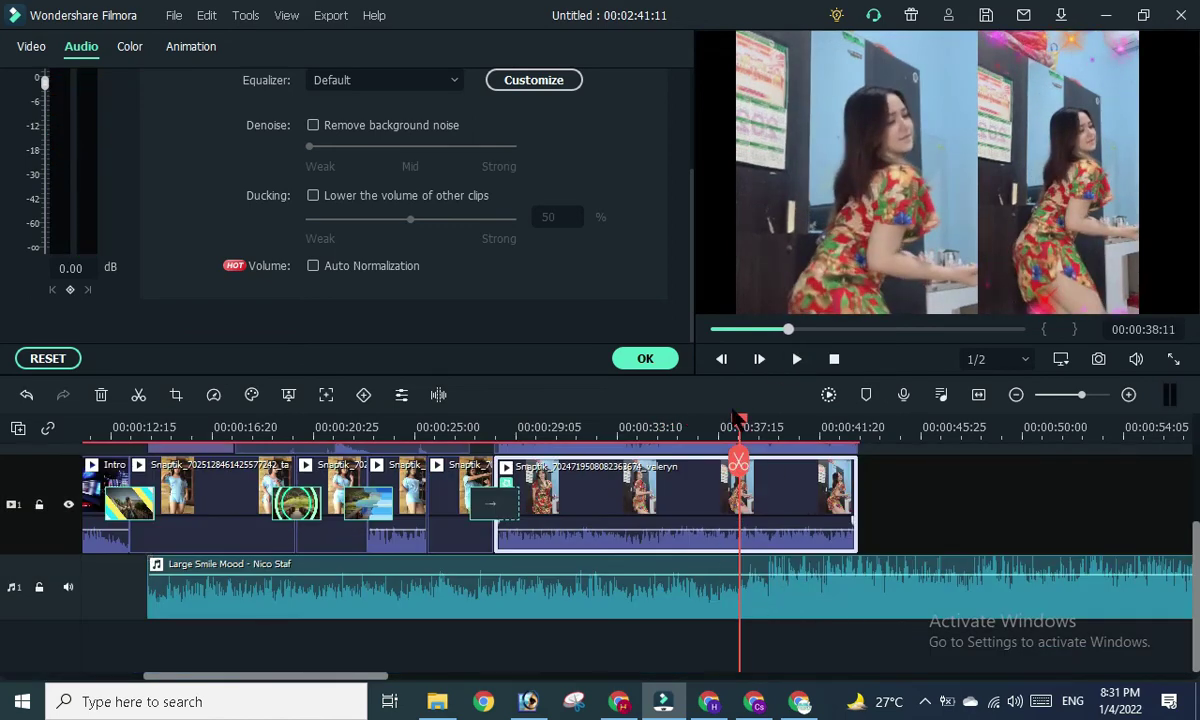
{"action": "left_click_drag", "start_coordinate": [737, 420], "coordinate": [492, 425]}
{"action": "scroll", "coordinate": [640, 600], "scroll_direction": "up", "scroll_amount": 1}
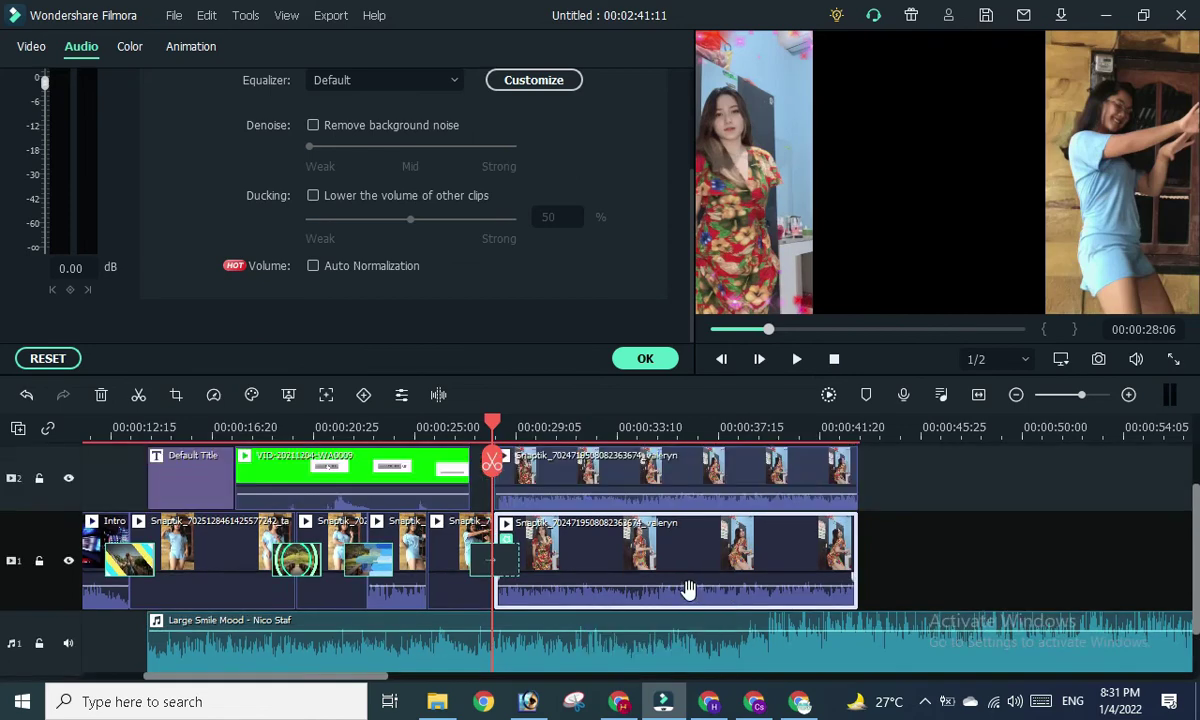
{"action": "scroll", "coordinate": [688, 588], "scroll_direction": "down", "scroll_amount": 1}
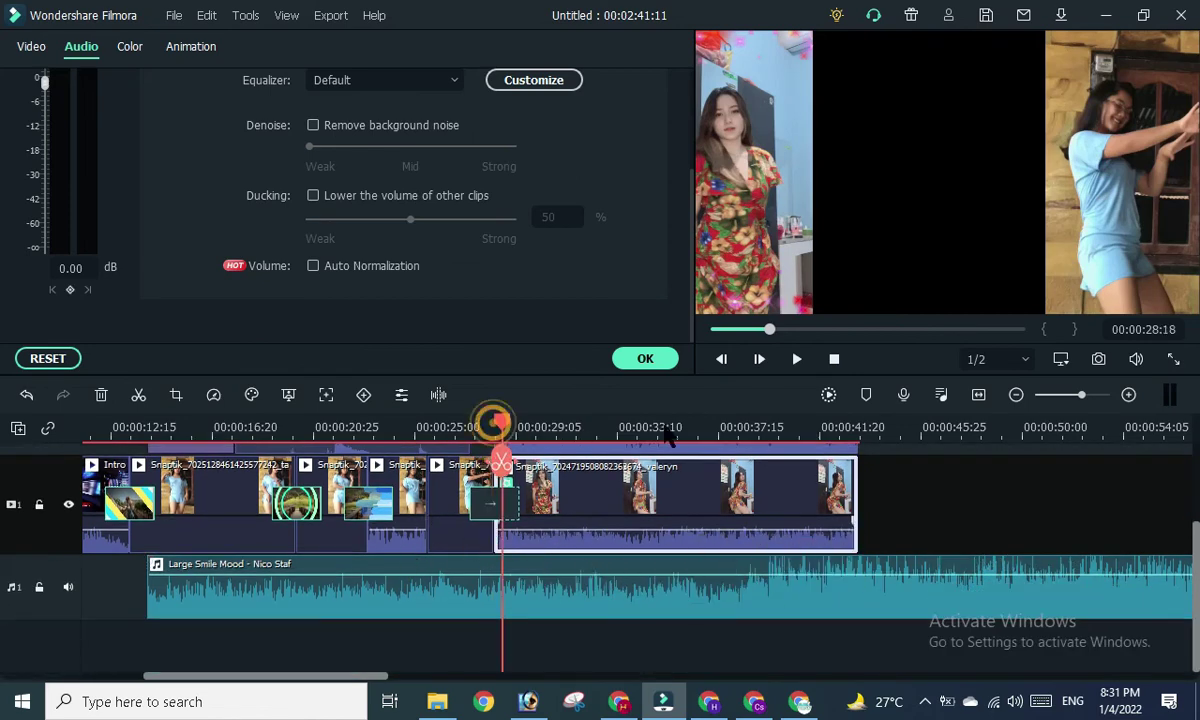
{"action": "left_click_drag", "start_coordinate": [494, 424], "coordinate": [489, 424]}
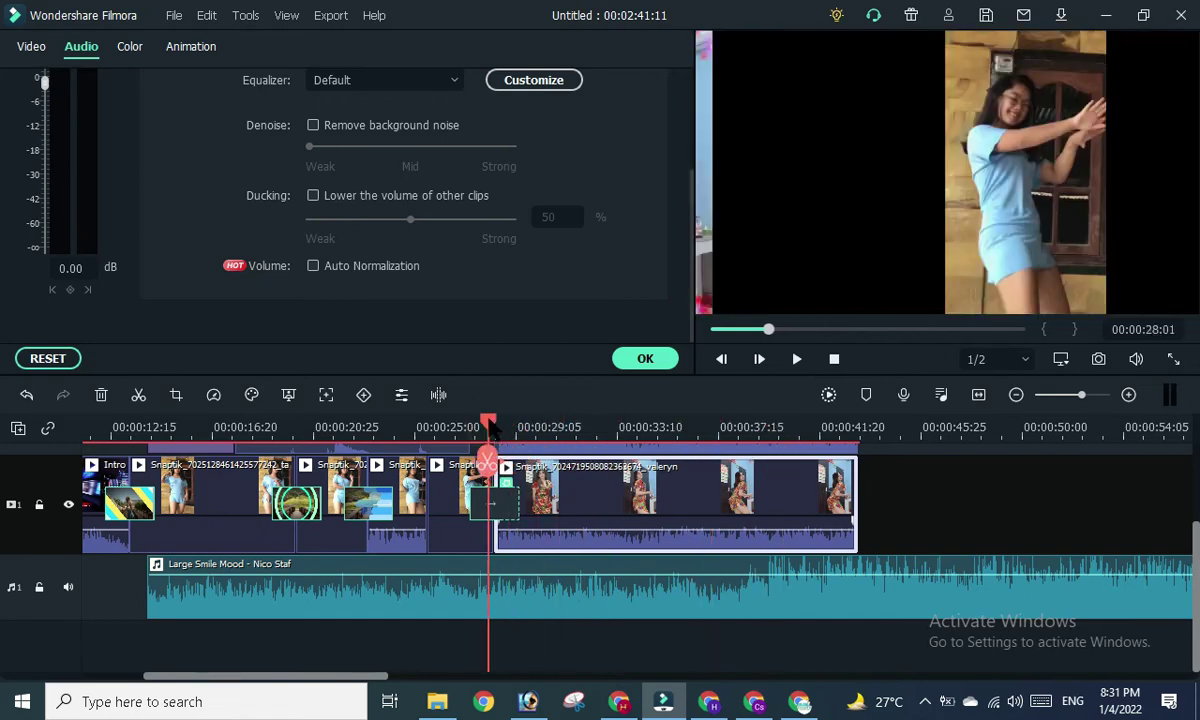
{"action": "mouse_move", "coordinate": [490, 420]}
{"action": "left_mouse_down"}
{"action": "mouse_move", "coordinate": [636, 426]}
{"action": "mouse_move", "coordinate": [495, 426]}
{"action": "left_mouse_up"}
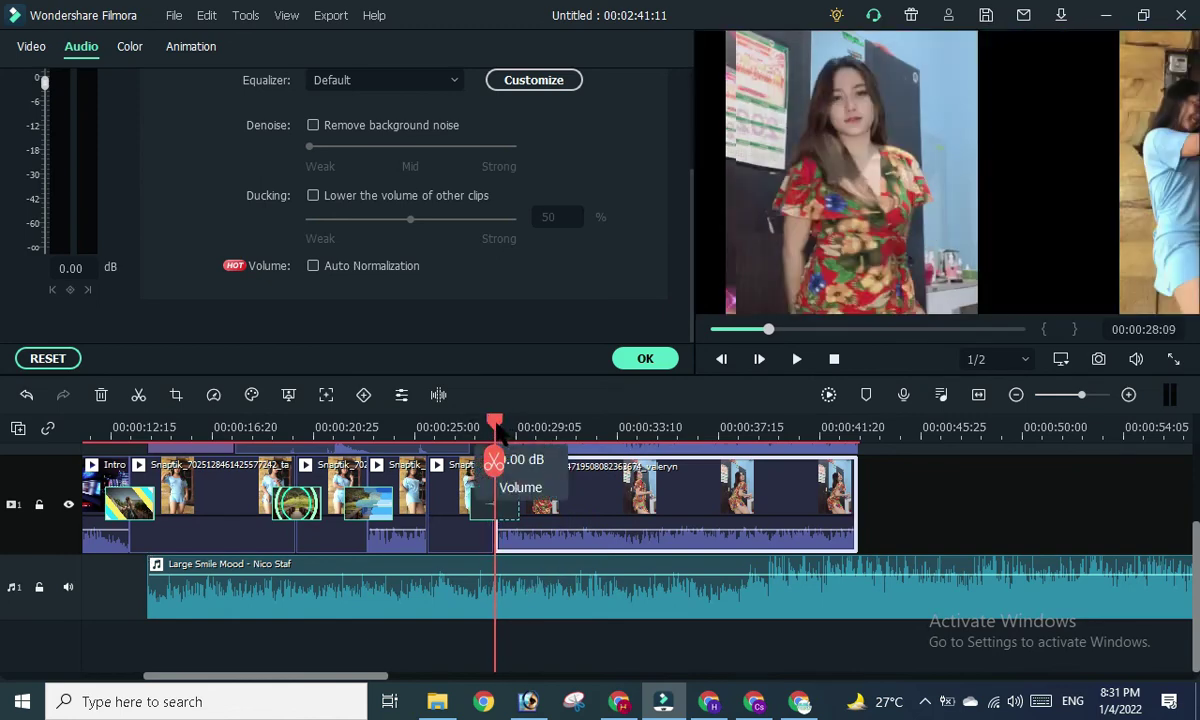
Split the Large Smile Mood music at 00:00:28:09 and delete the later piece.
{"action": "scroll", "coordinate": [554, 568], "scroll_direction": "up", "scroll_amount": 2}
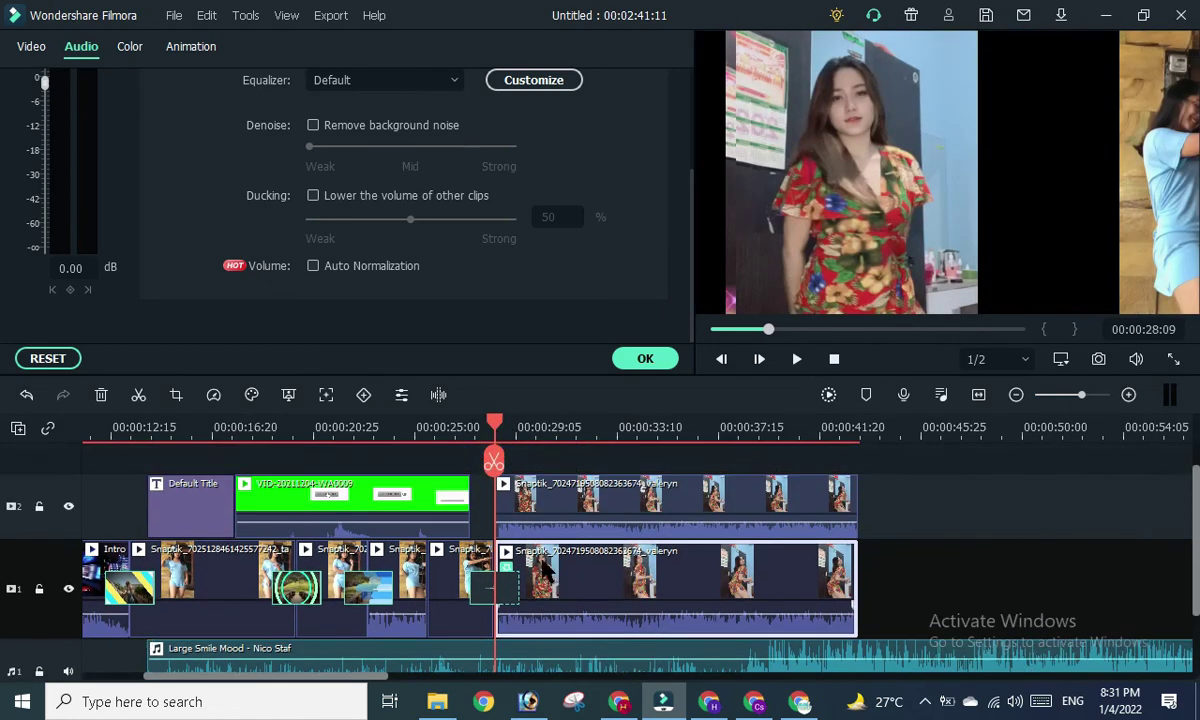
{"action": "scroll", "coordinate": [505, 487], "scroll_direction": "down", "scroll_amount": 2}
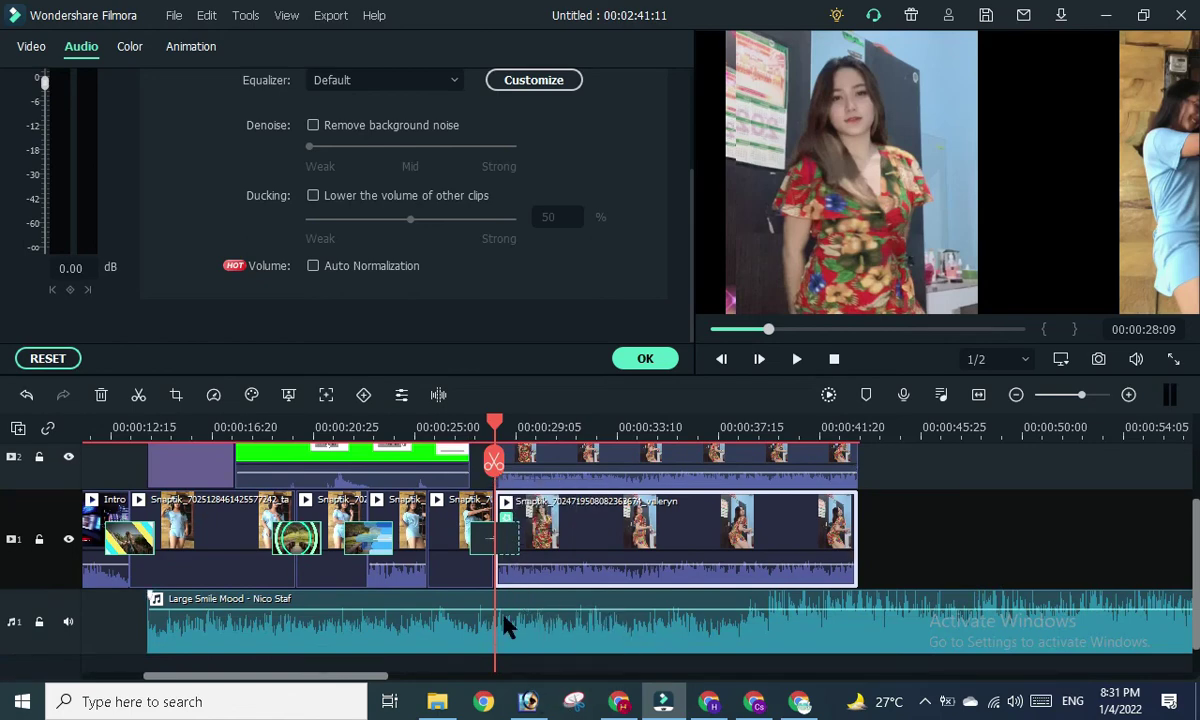
{"action": "left_click", "coordinate": [503, 625]}
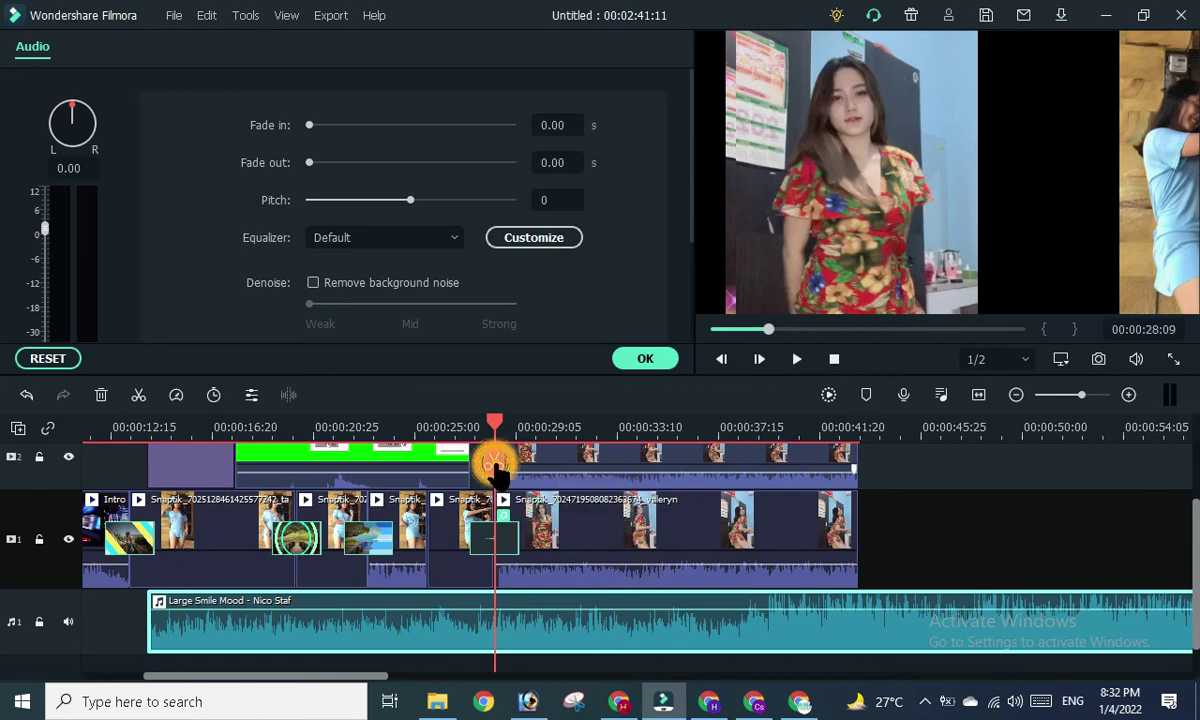
{"action": "left_click", "coordinate": [494, 462]}
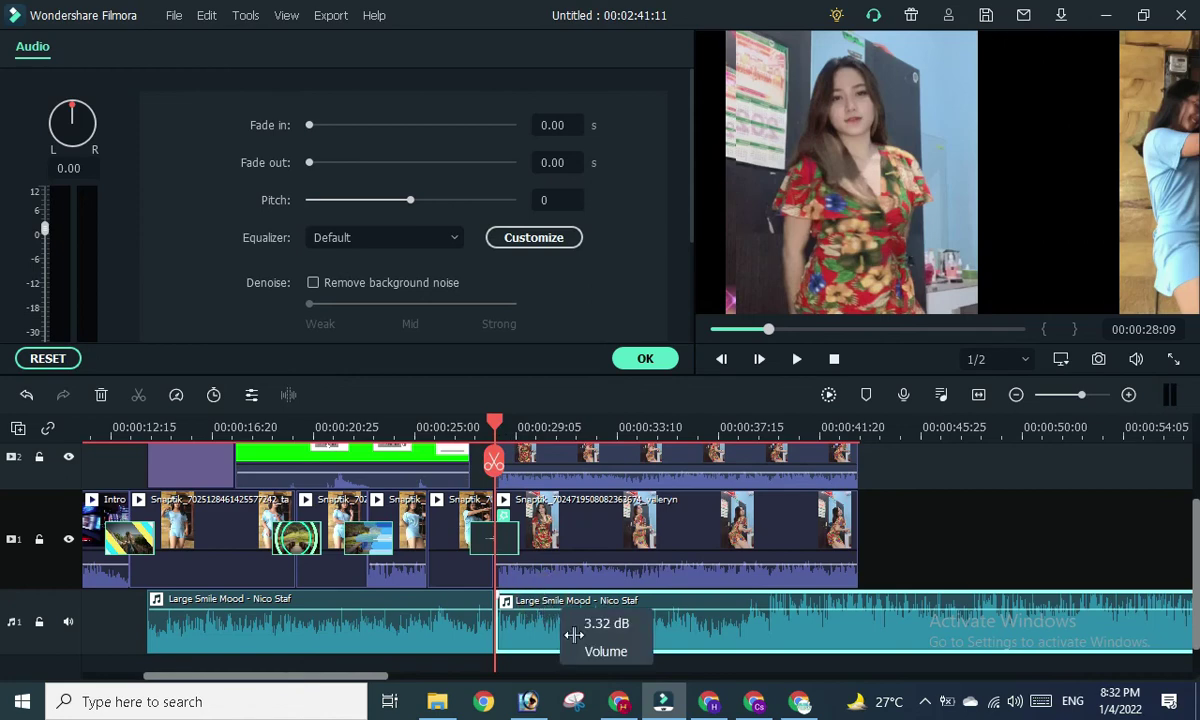
{"action": "left_click_drag", "start_coordinate": [950, 640], "coordinate": [1020, 640]}
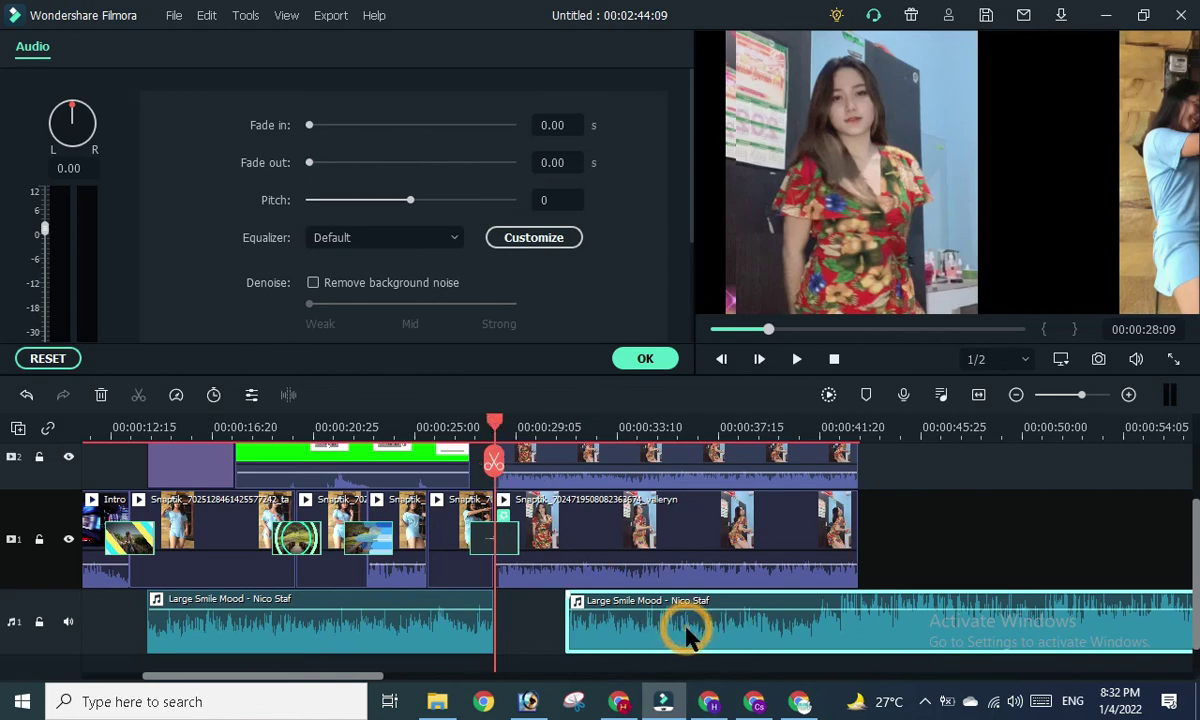
{"action": "left_click", "coordinate": [100, 394]}
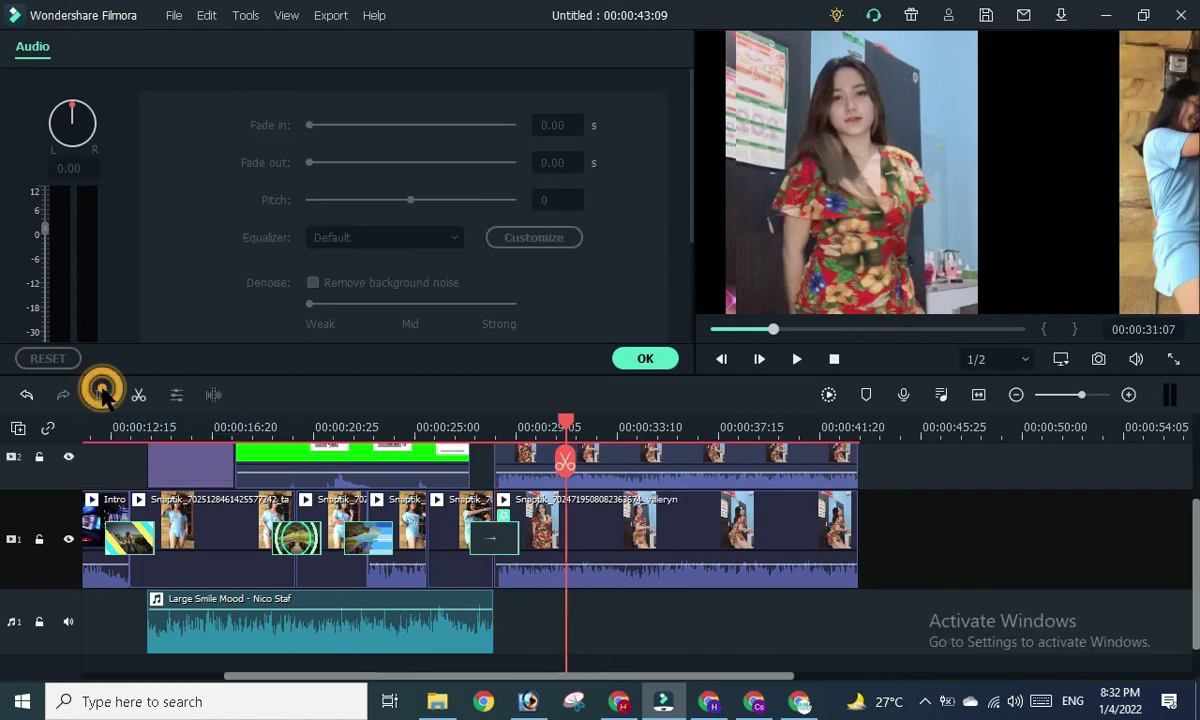
{"action": "left_click", "coordinate": [657, 620]}
Play back the trimmed timeline to check it, then confirm the audio settings with OK.
{"action": "scroll", "coordinate": [662, 618], "scroll_direction": "down", "scroll_amount": 2}
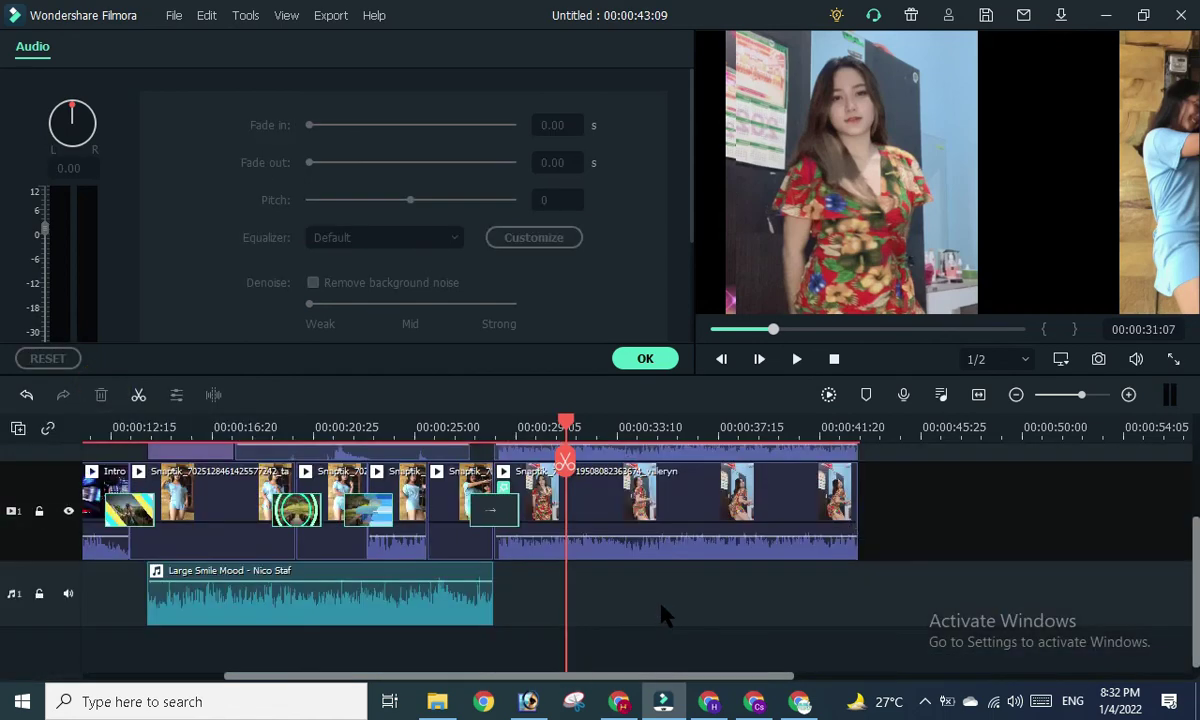
{"action": "left_click_drag", "start_coordinate": [557, 420], "coordinate": [471, 420]}
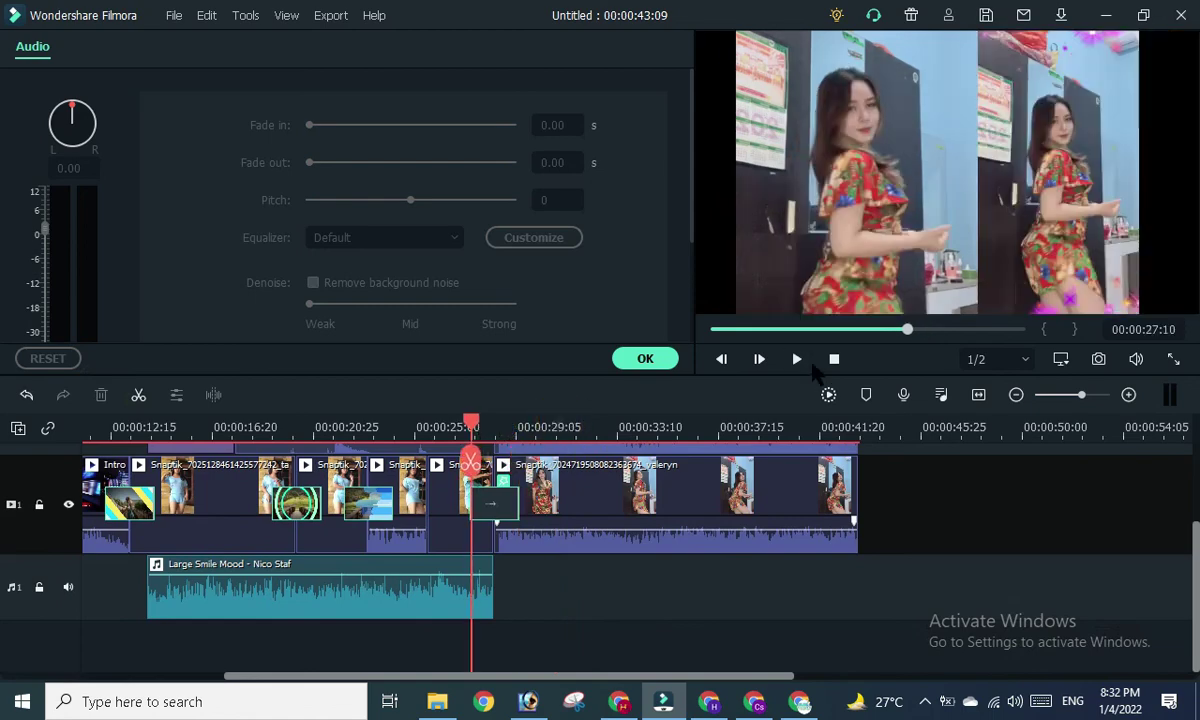
{"action": "left_click", "coordinate": [799, 360]}
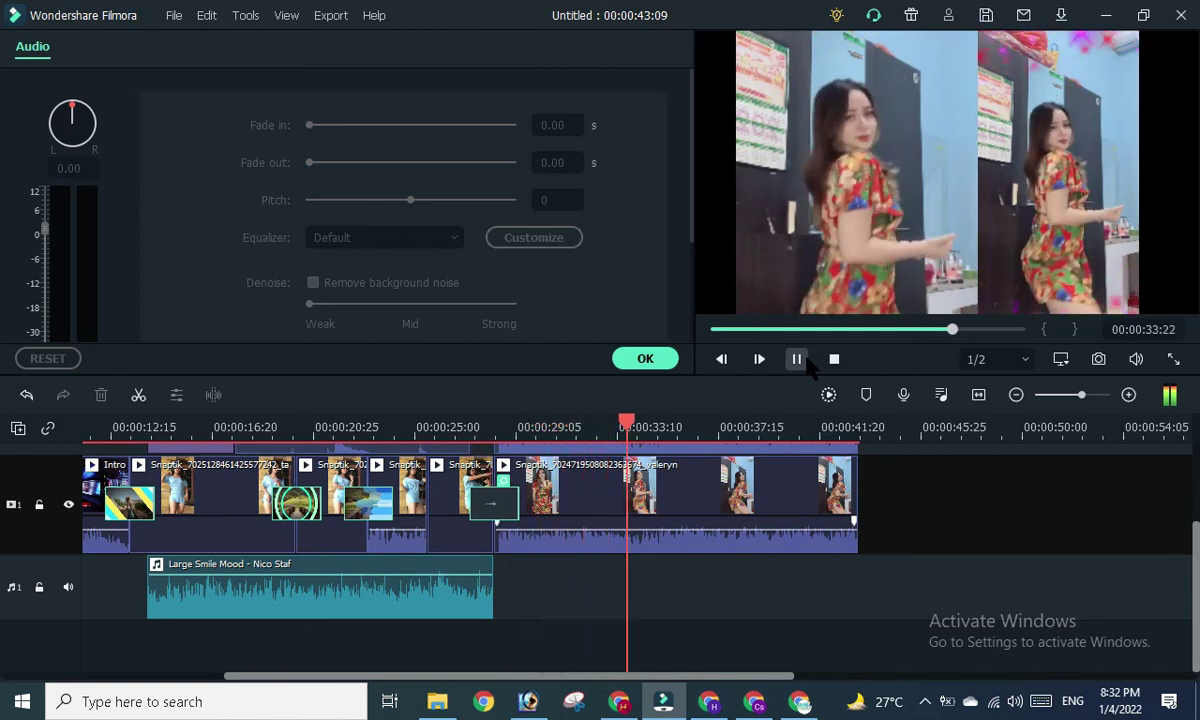
{"action": "left_click", "coordinate": [797, 358]}
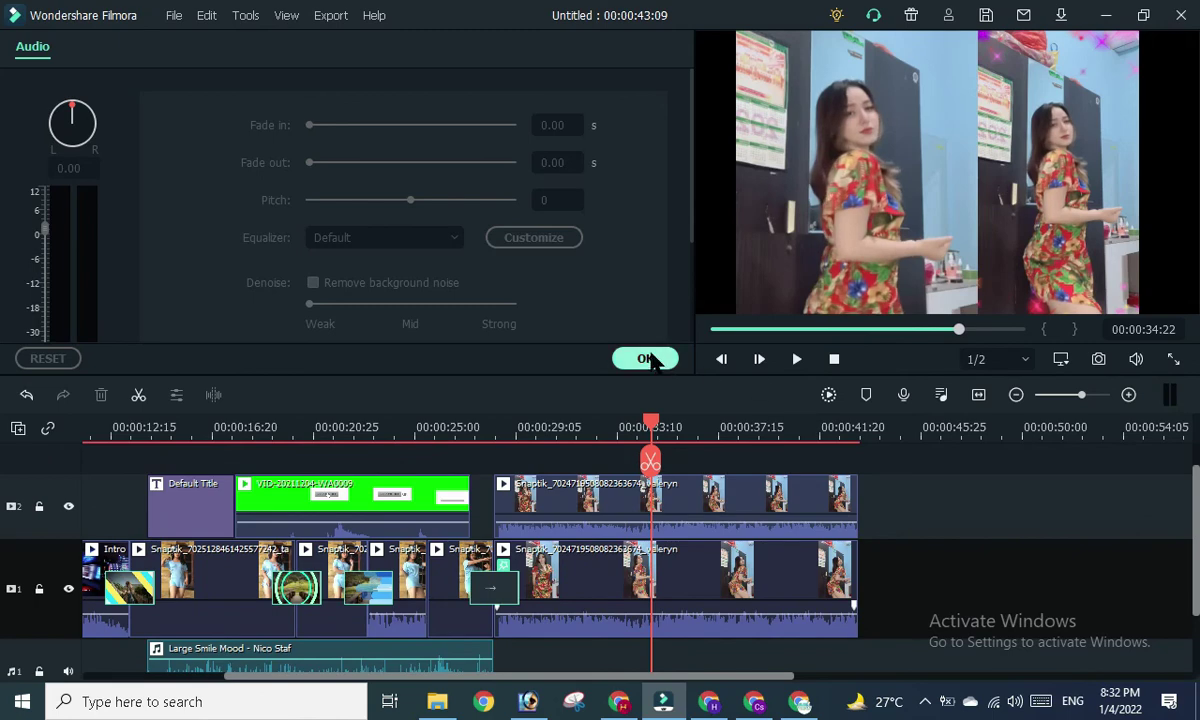
{"action": "left_click", "coordinate": [645, 358]}
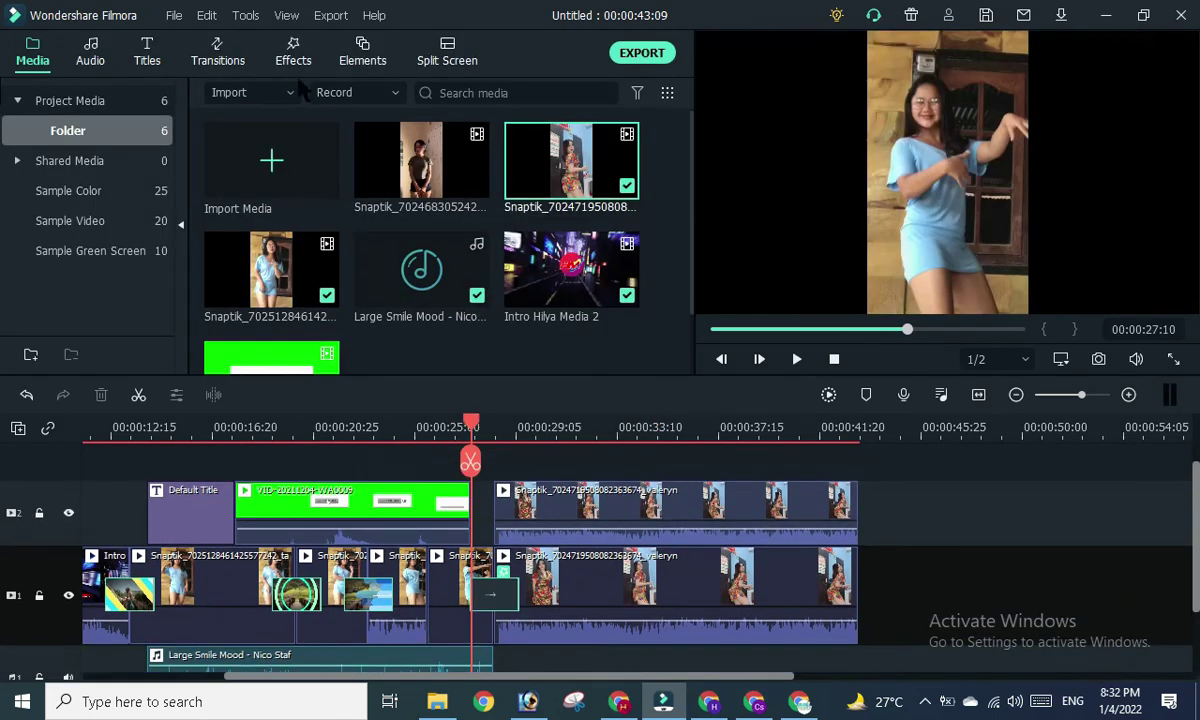
Drag the Subscribe2 bell from the Recommended elements onto a new third track at 00:00:33.
{"action": "left_click", "coordinate": [369, 50]}
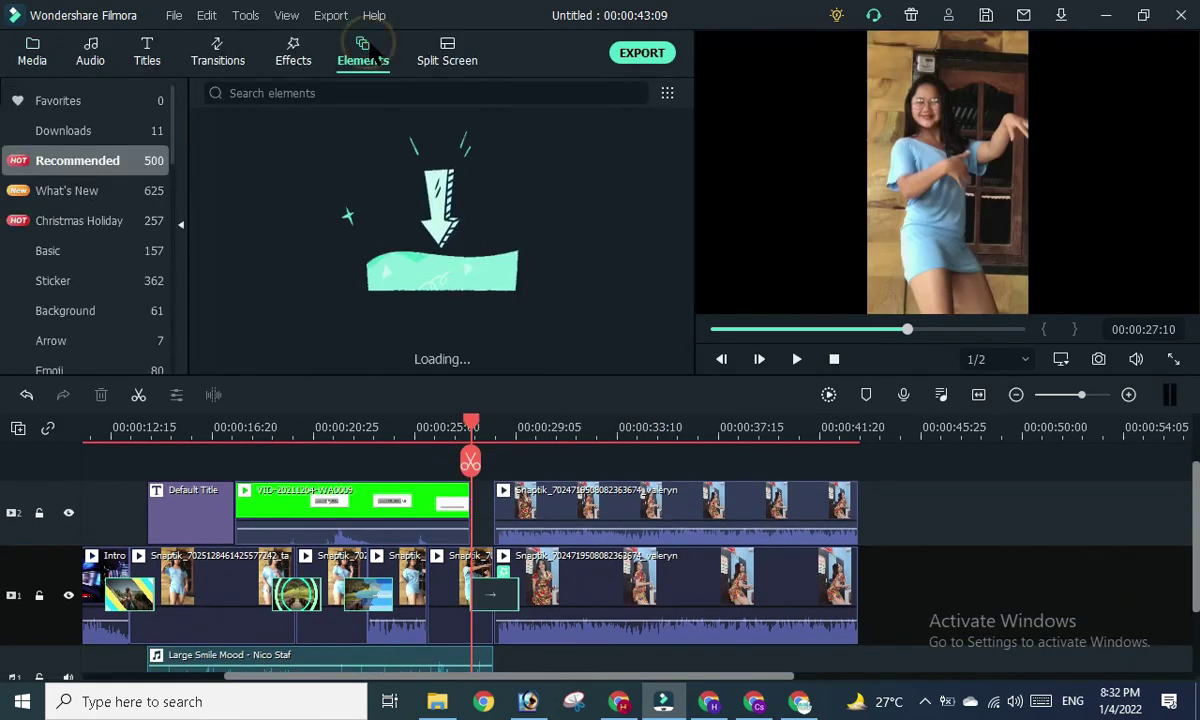
{"action": "left_click", "coordinate": [100, 280]}
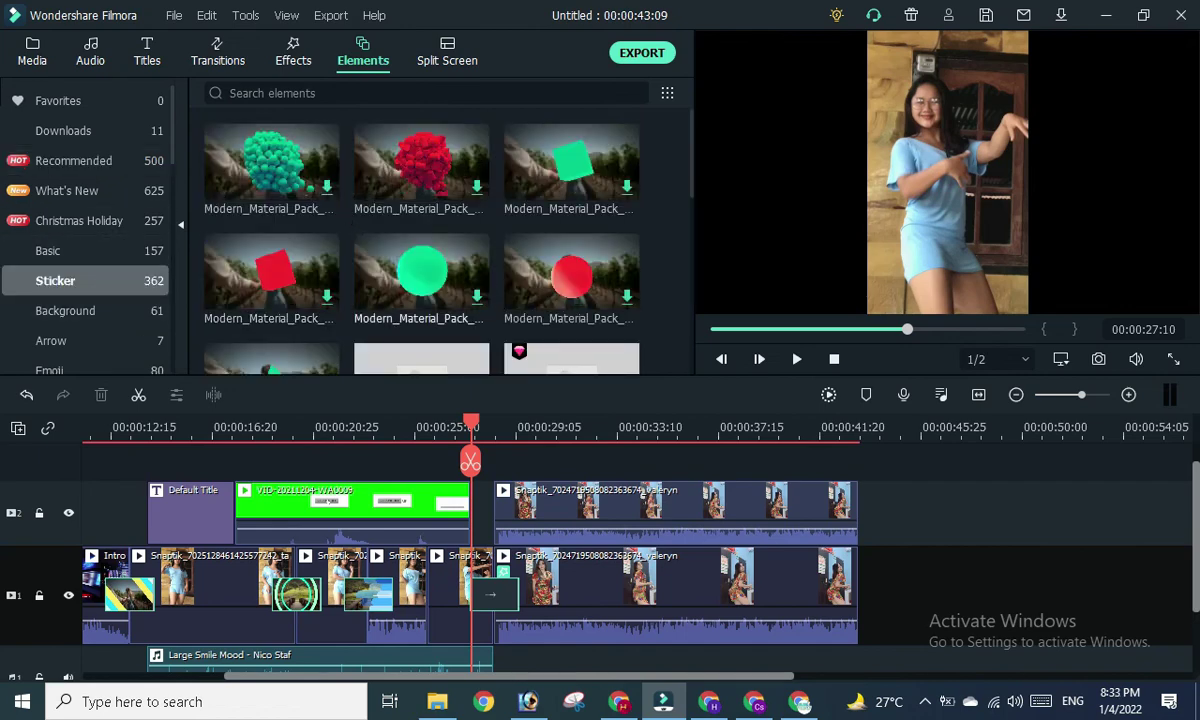
{"action": "left_click", "coordinate": [87, 163]}
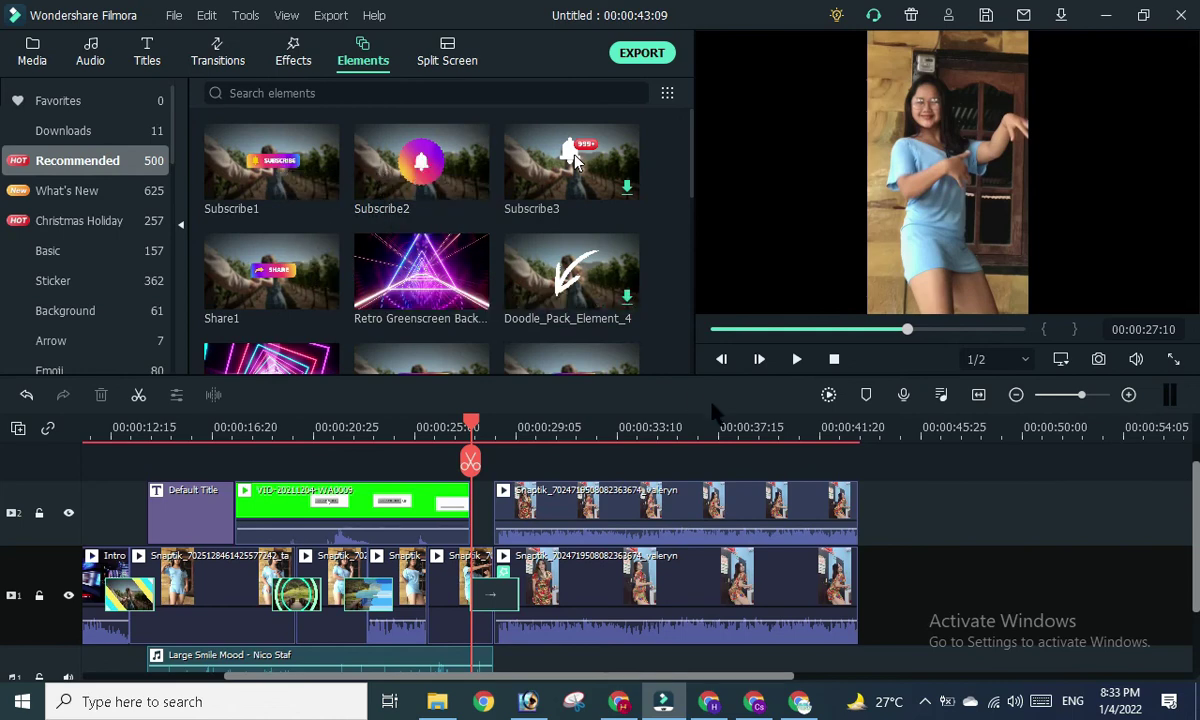
{"action": "left_click_drag", "start_coordinate": [421, 160], "coordinate": [635, 483]}
{"action": "left_click_drag", "start_coordinate": [468, 427], "coordinate": [611, 427]}
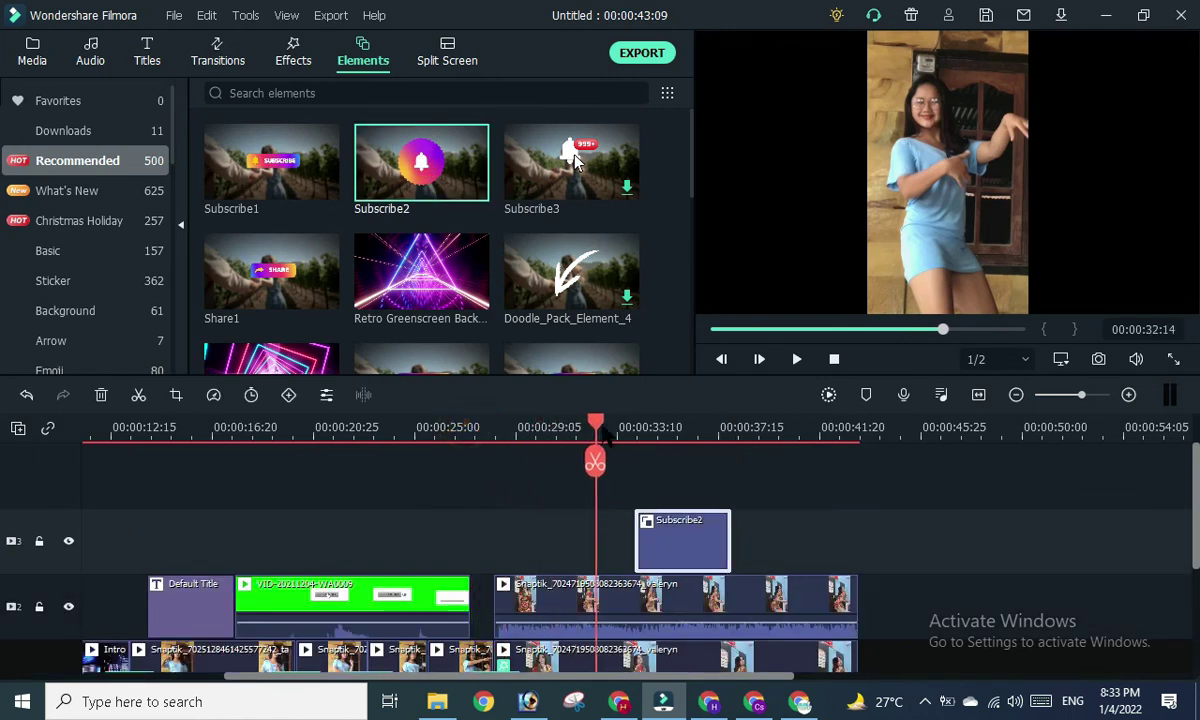
Scale the Subscribe2 bell down, move it to the lower right of the frame, and replay from 00:00:33.
{"action": "left_click", "coordinate": [797, 359]}
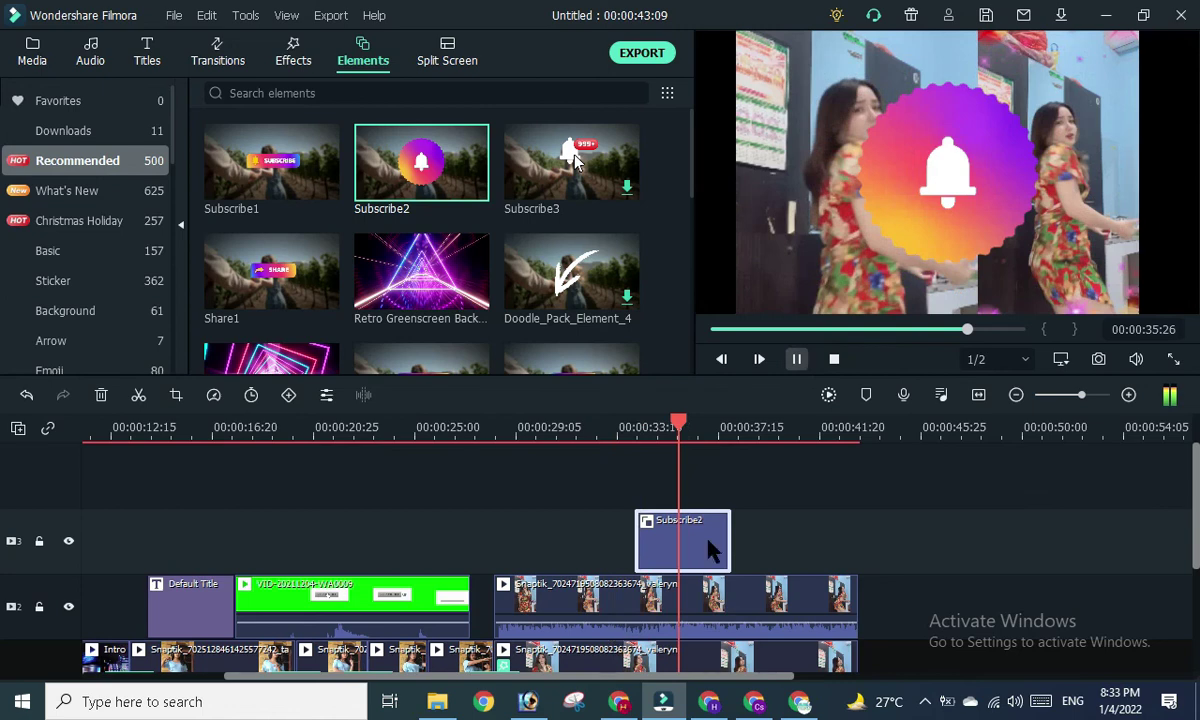
{"action": "left_click", "coordinate": [943, 260]}
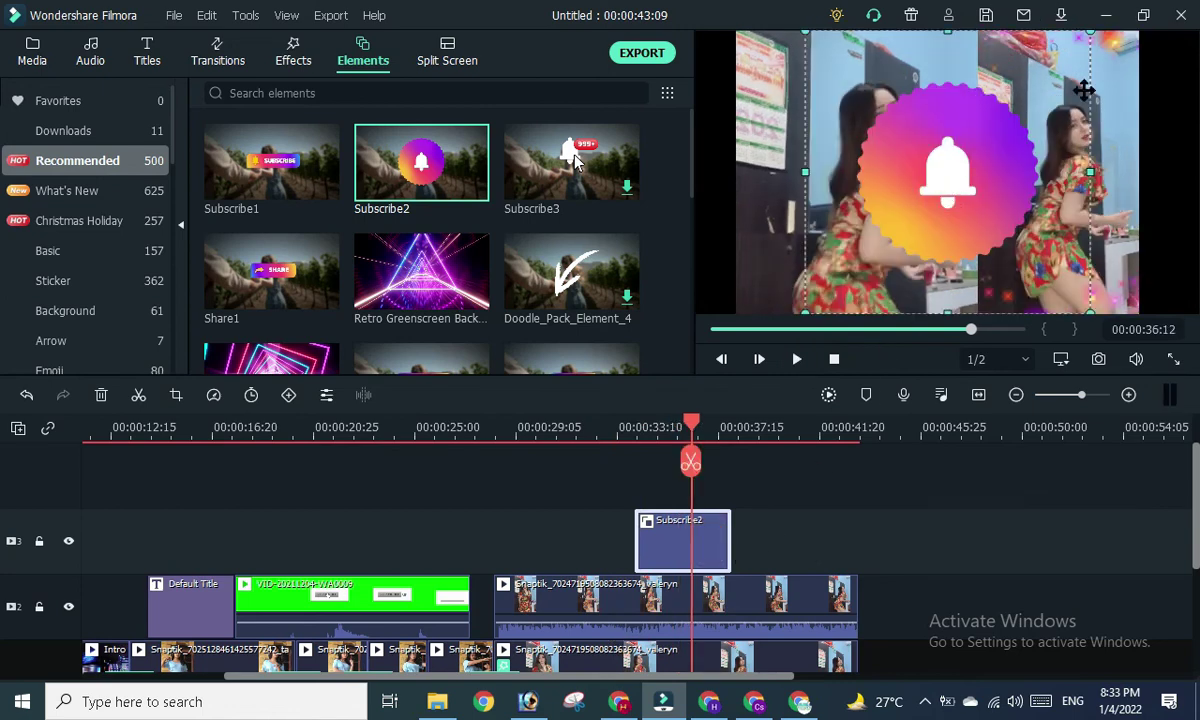
{"action": "left_click_drag", "start_coordinate": [1090, 33], "coordinate": [921, 197]}
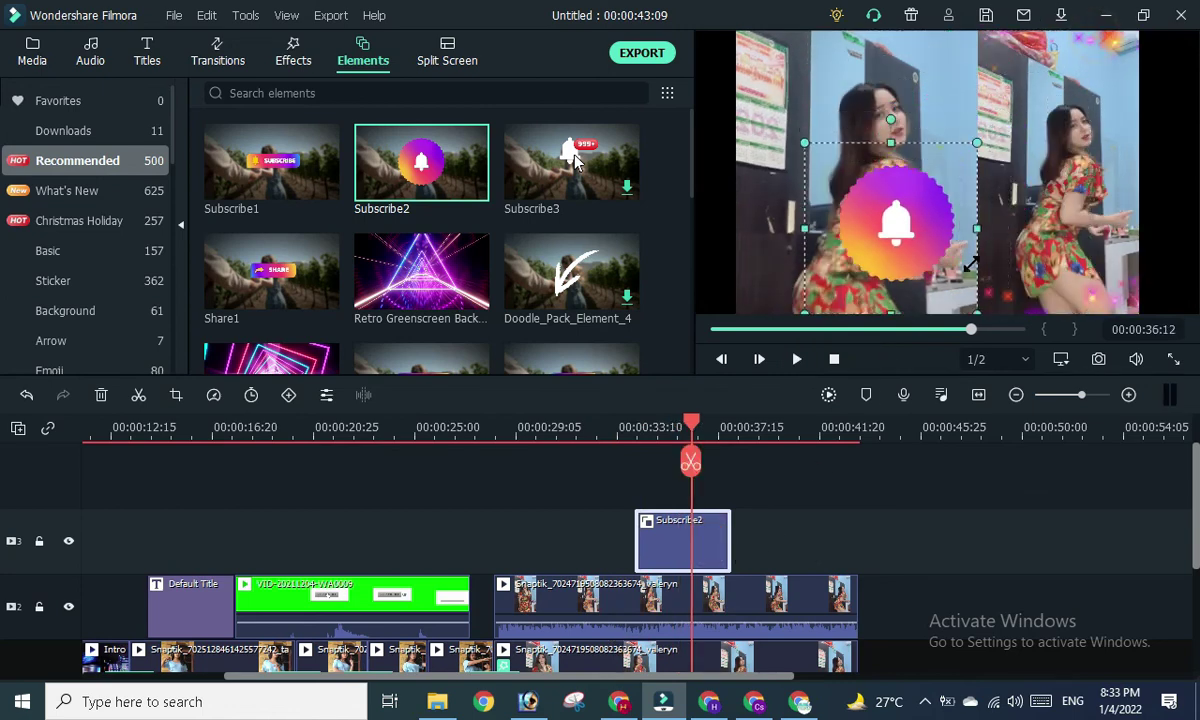
{"action": "mouse_move", "coordinate": [877, 265]}
{"action": "left_mouse_down"}
{"action": "mouse_move", "coordinate": [1004, 258]}
{"action": "mouse_move", "coordinate": [1018, 241]}
{"action": "left_mouse_up"}
{"action": "left_click_drag", "start_coordinate": [969, 289], "coordinate": [989, 280]}
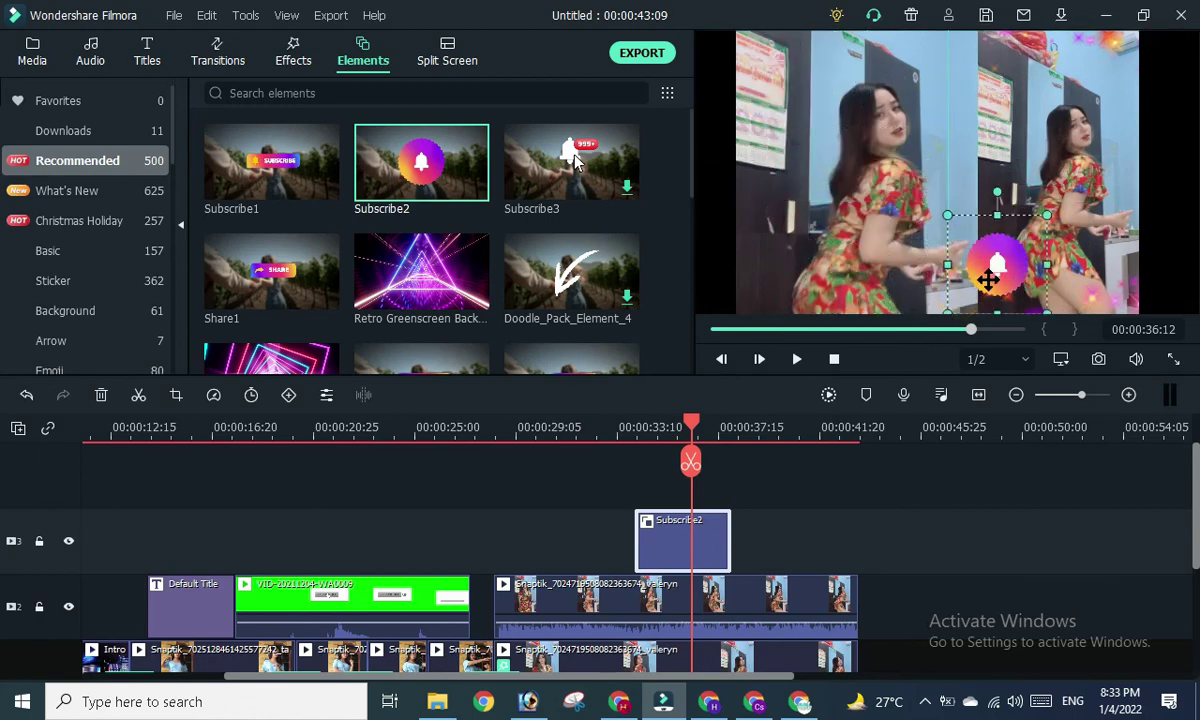
{"action": "left_click_drag", "start_coordinate": [691, 426], "coordinate": [629, 431]}
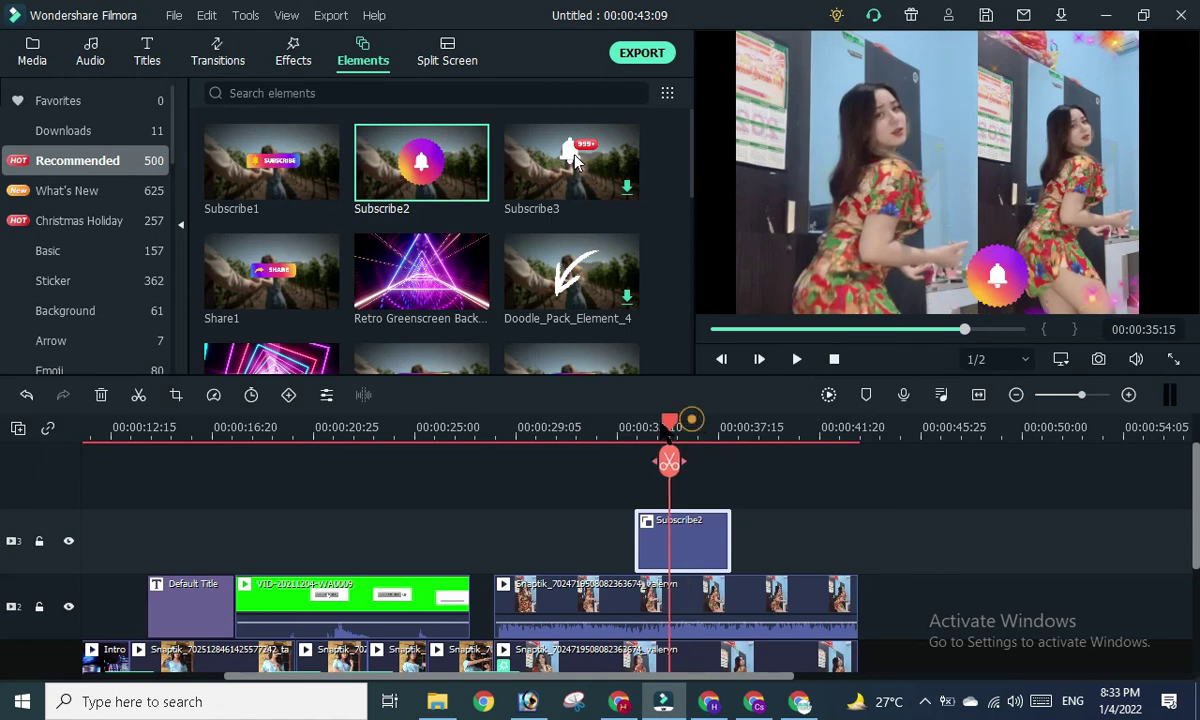
{"action": "left_click", "coordinate": [796, 359]}
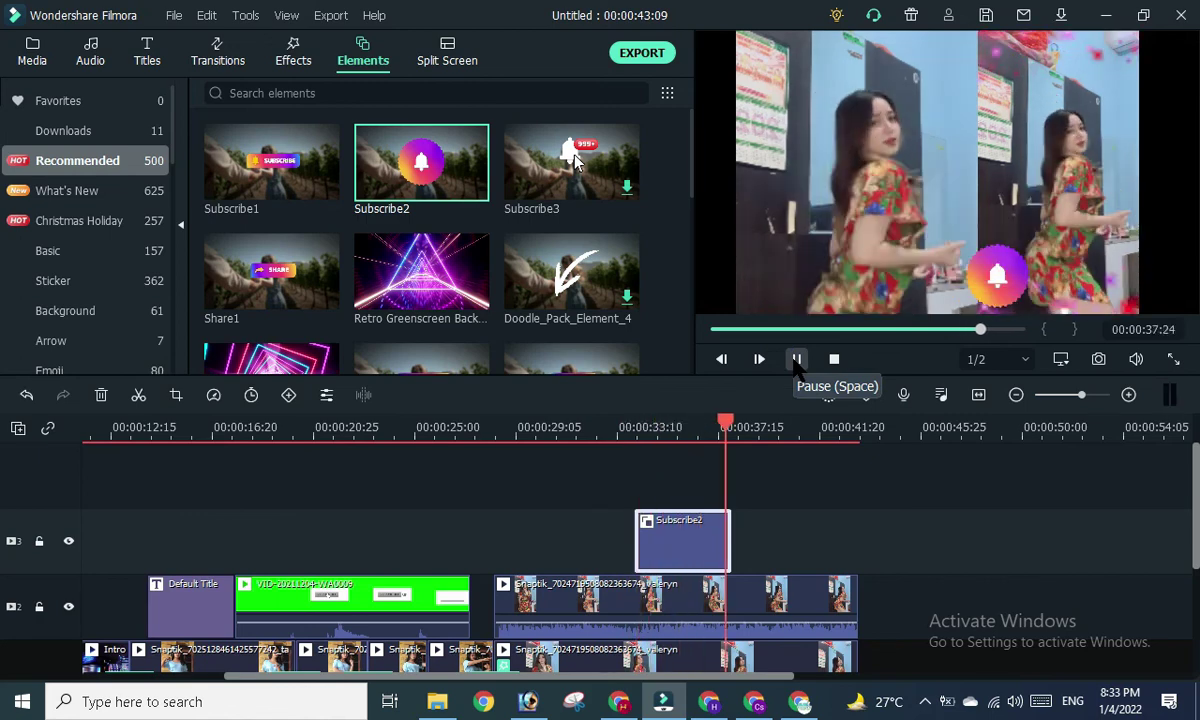
{"action": "scroll", "coordinate": [697, 560], "scroll_direction": "down", "scroll_amount": 3}
{"action": "key", "text": "space"}
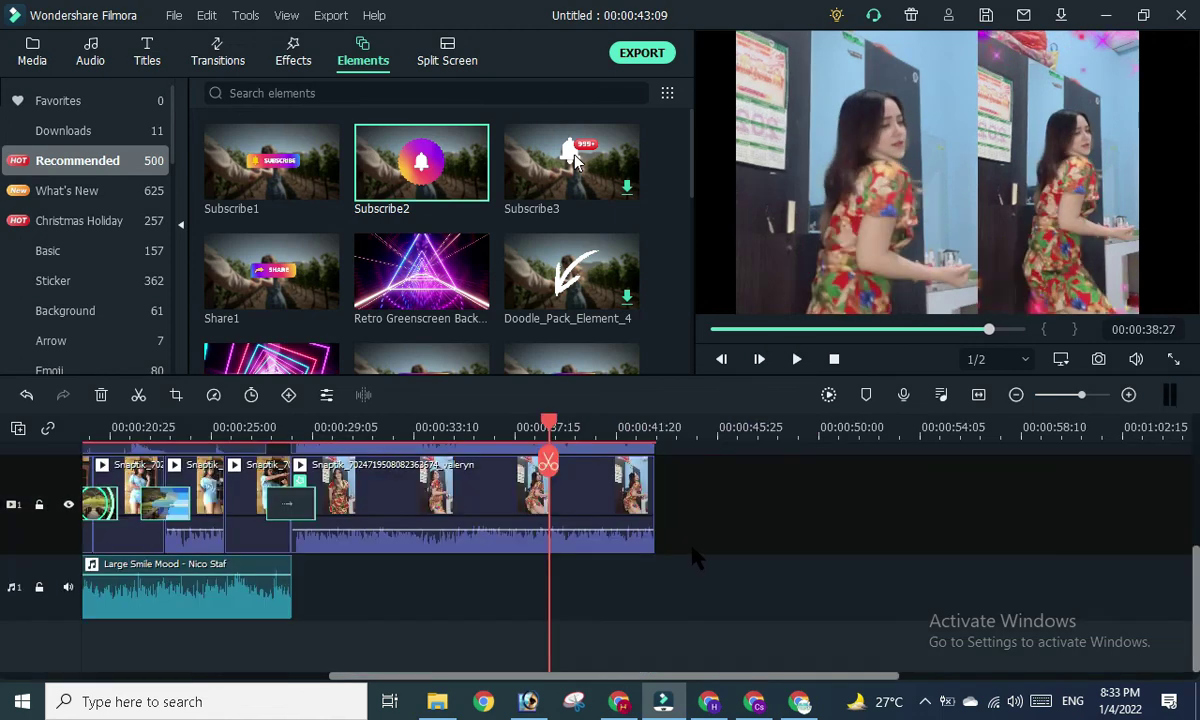
{"action": "left_click_drag", "start_coordinate": [480, 676], "coordinate": [190, 688]}
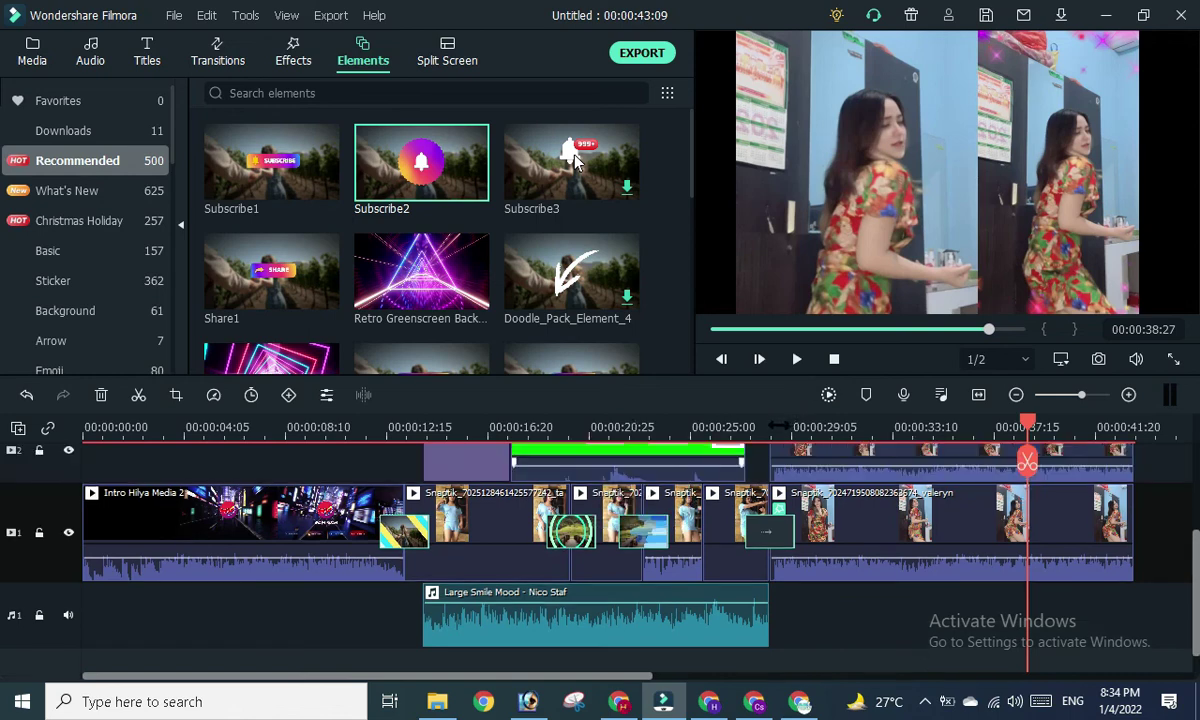
{"action": "scroll", "coordinate": [750, 416], "scroll_direction": "up", "scroll_amount": 3}
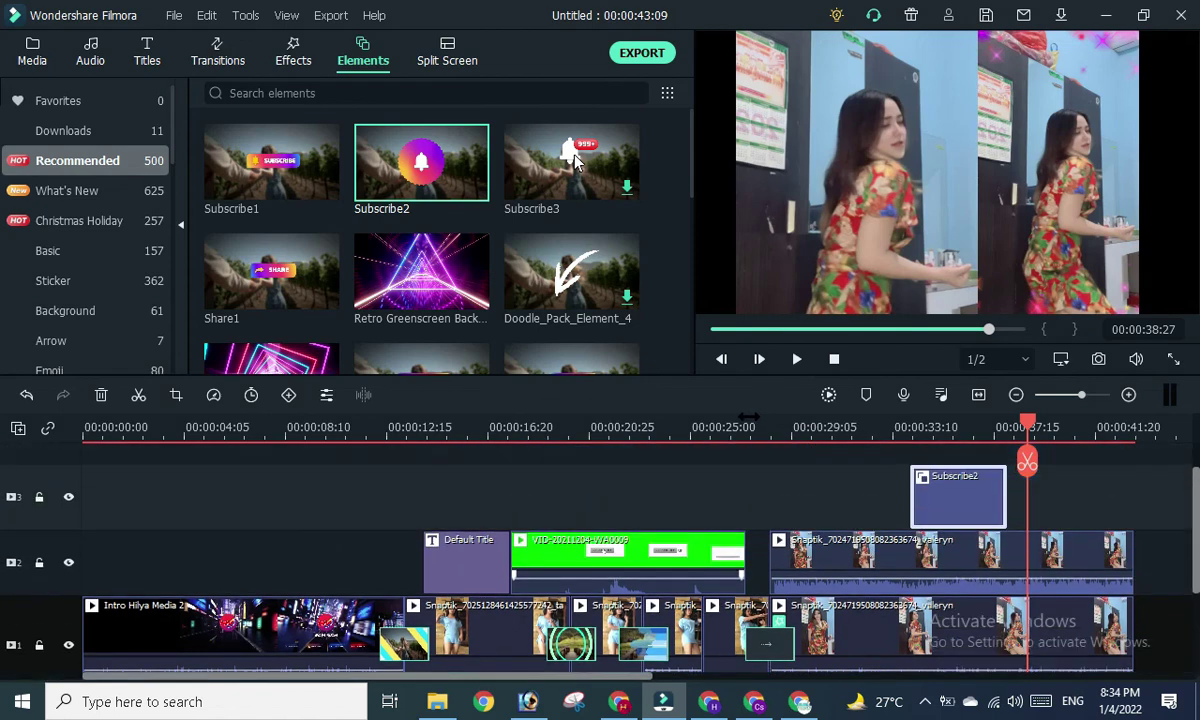
{"action": "scroll", "coordinate": [750, 416], "scroll_direction": "down", "scroll_amount": 2}
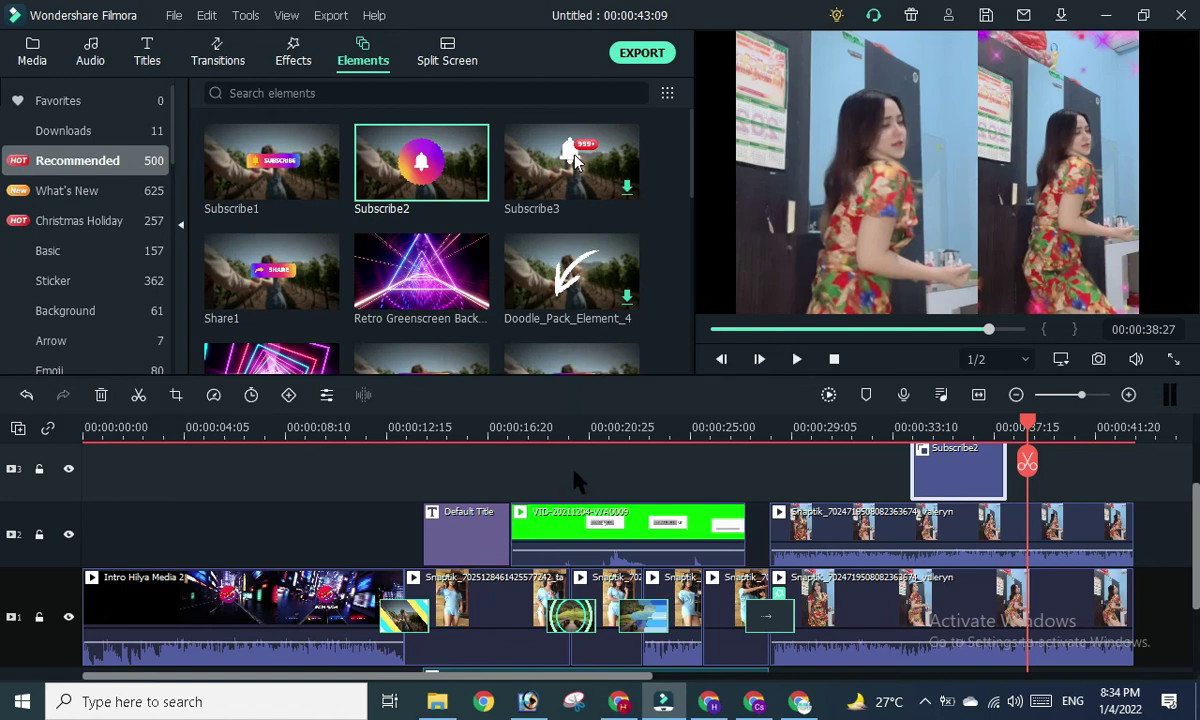
{"action": "scroll", "coordinate": [577, 483], "scroll_direction": "down", "scroll_amount": 3}
{"action": "scroll", "coordinate": [822, 560], "scroll_direction": "up", "scroll_amount": 2}
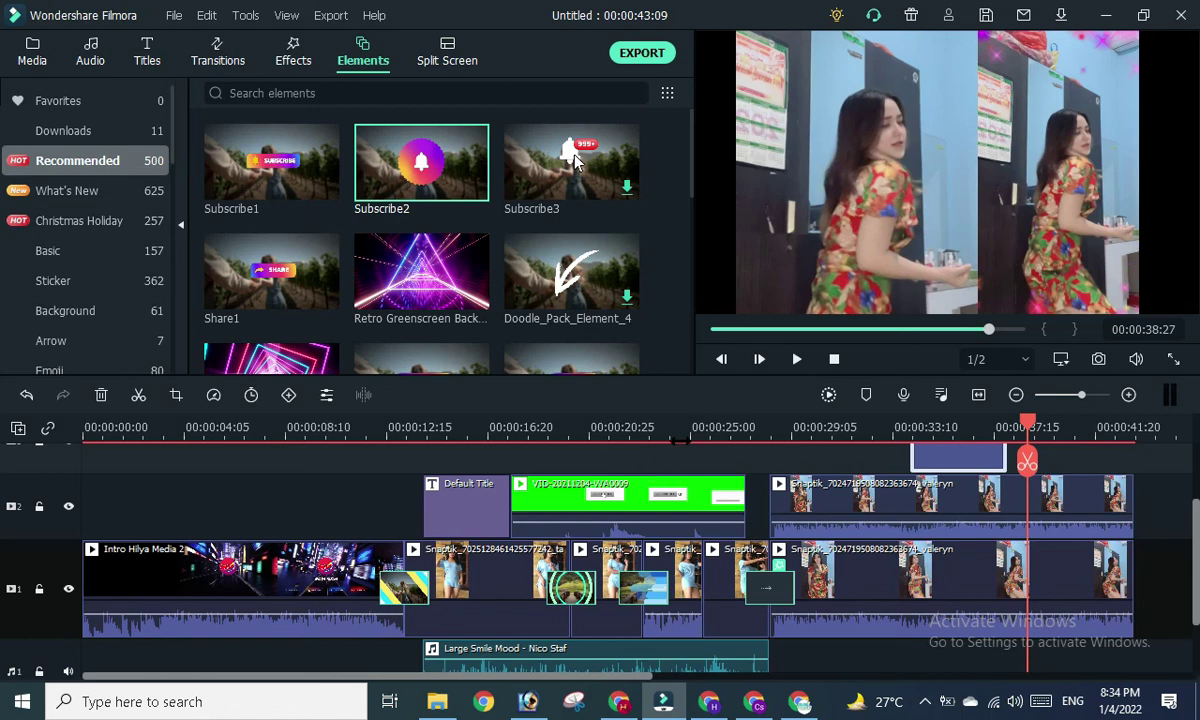
{"action": "scroll", "coordinate": [680, 440], "scroll_direction": "down", "scroll_amount": 2}
{"action": "scroll", "coordinate": [680, 440], "scroll_direction": "up", "scroll_amount": 2}
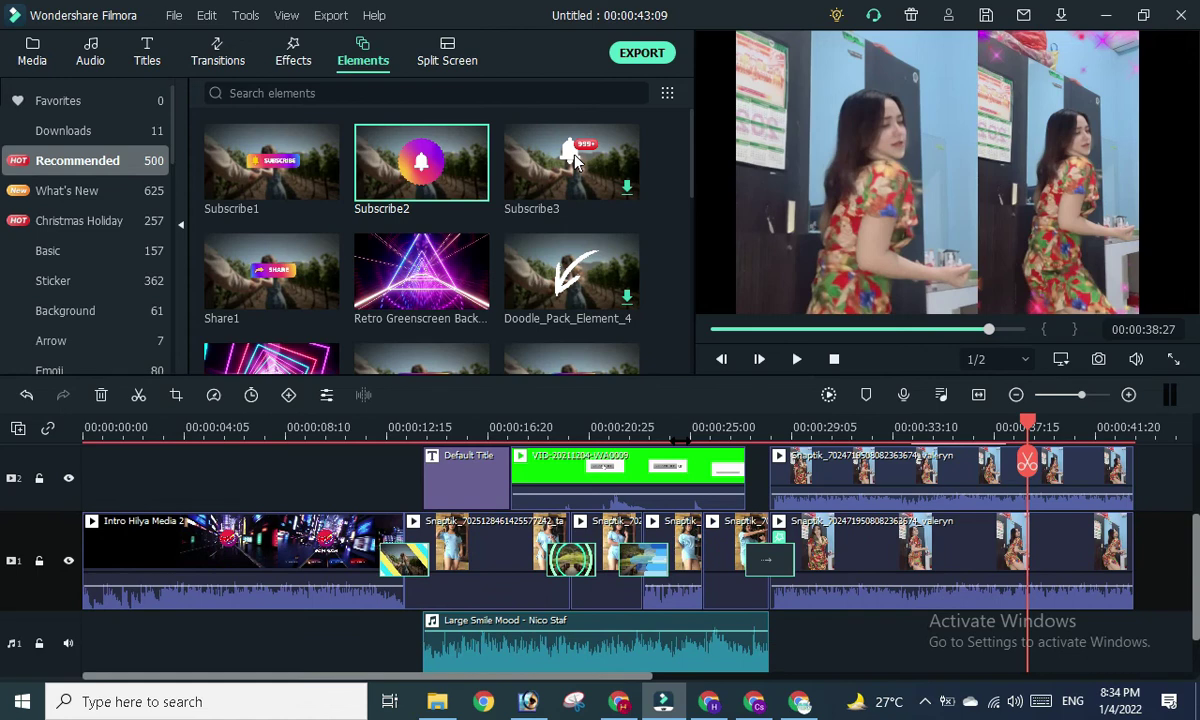
{"action": "scroll", "coordinate": [680, 440], "scroll_direction": "down", "scroll_amount": 2}
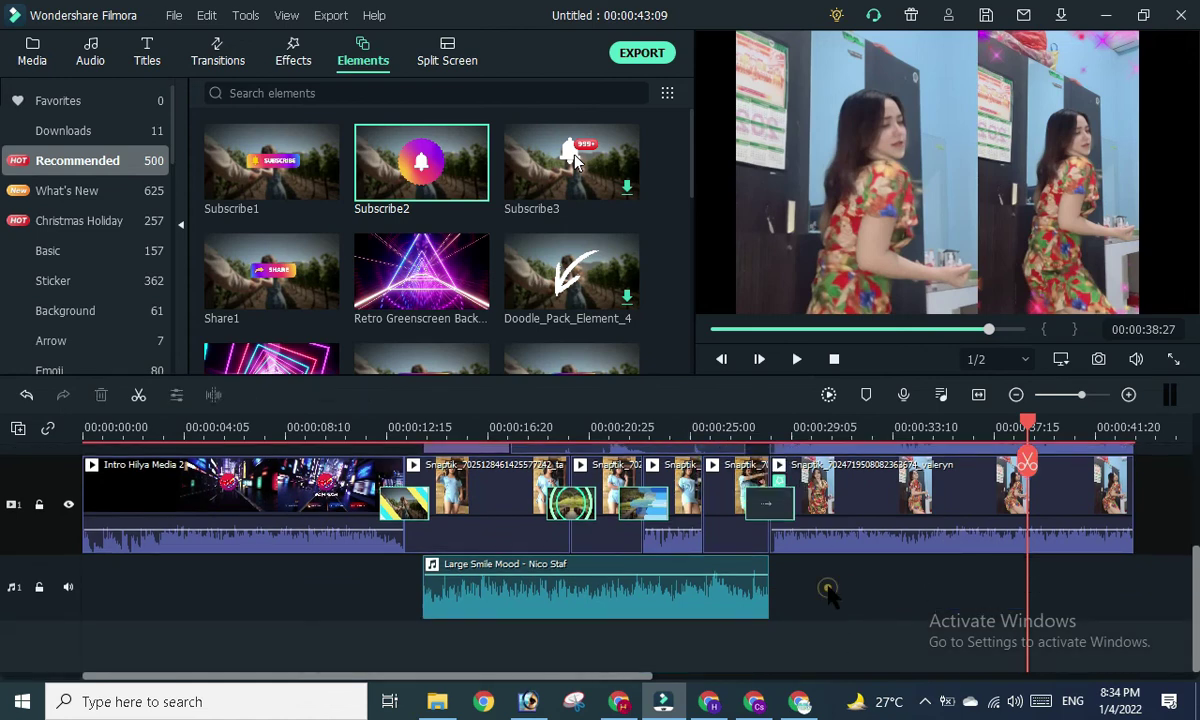
{"action": "left_click_drag", "start_coordinate": [600, 676], "coordinate": [735, 676]}
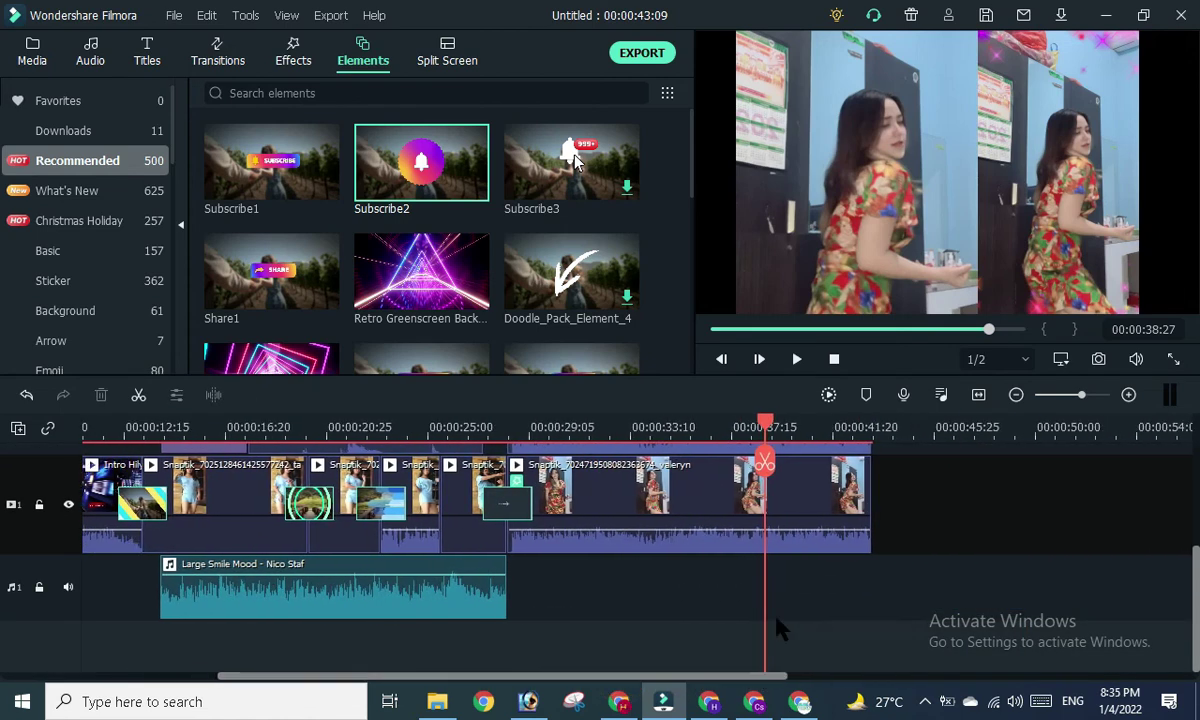
{"action": "scroll", "coordinate": [777, 624], "scroll_direction": "up", "scroll_amount": 2}
{"action": "scroll", "coordinate": [777, 623], "scroll_direction": "up", "scroll_amount": 1}
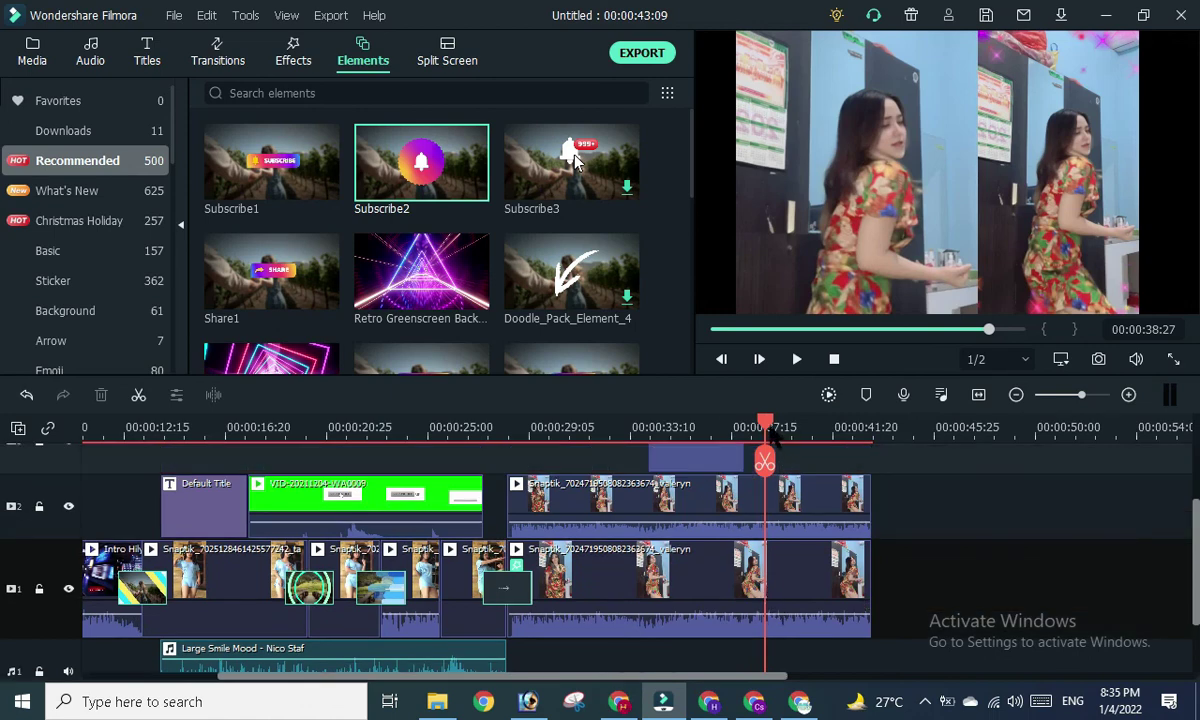
{"action": "left_click_drag", "start_coordinate": [765, 428], "coordinate": [876, 428]}
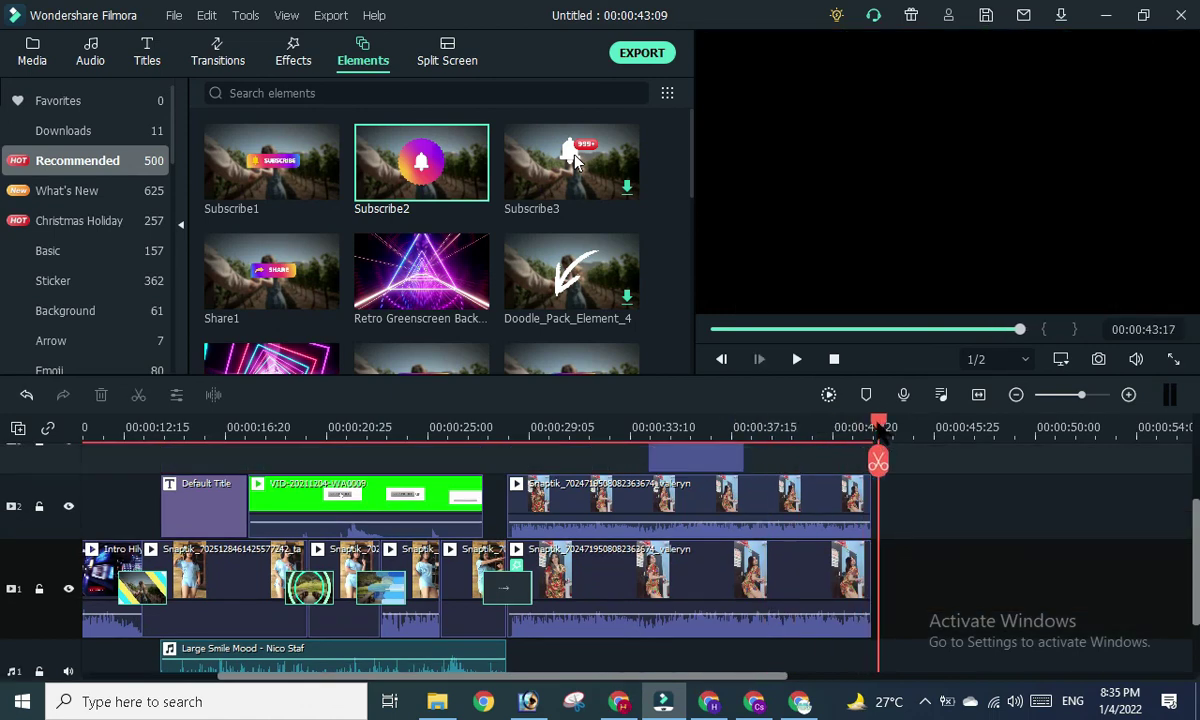
{"action": "left_click_drag", "start_coordinate": [828, 426], "coordinate": [867, 427]}
{"action": "scroll", "coordinate": [643, 490], "scroll_direction": "down", "scroll_amount": 1}
{"action": "scroll", "coordinate": [645, 495], "scroll_direction": "up", "scroll_amount": 1}
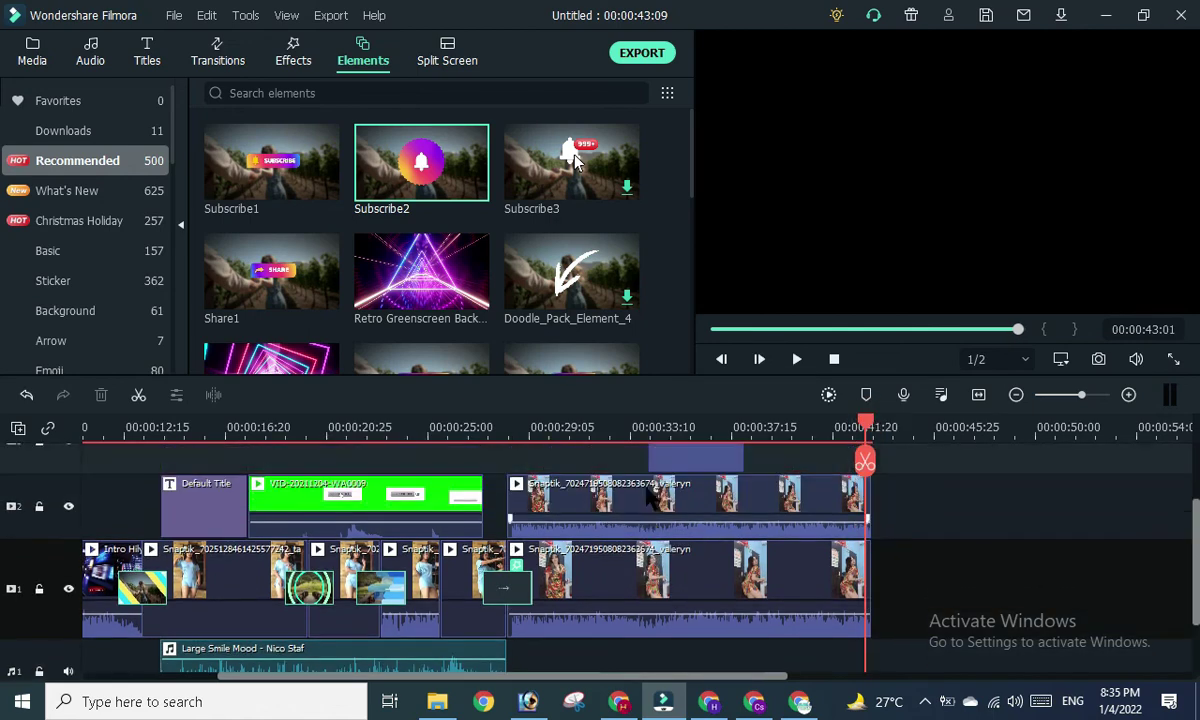
{"action": "scroll", "coordinate": [648, 497], "scroll_direction": "up", "scroll_amount": 1}
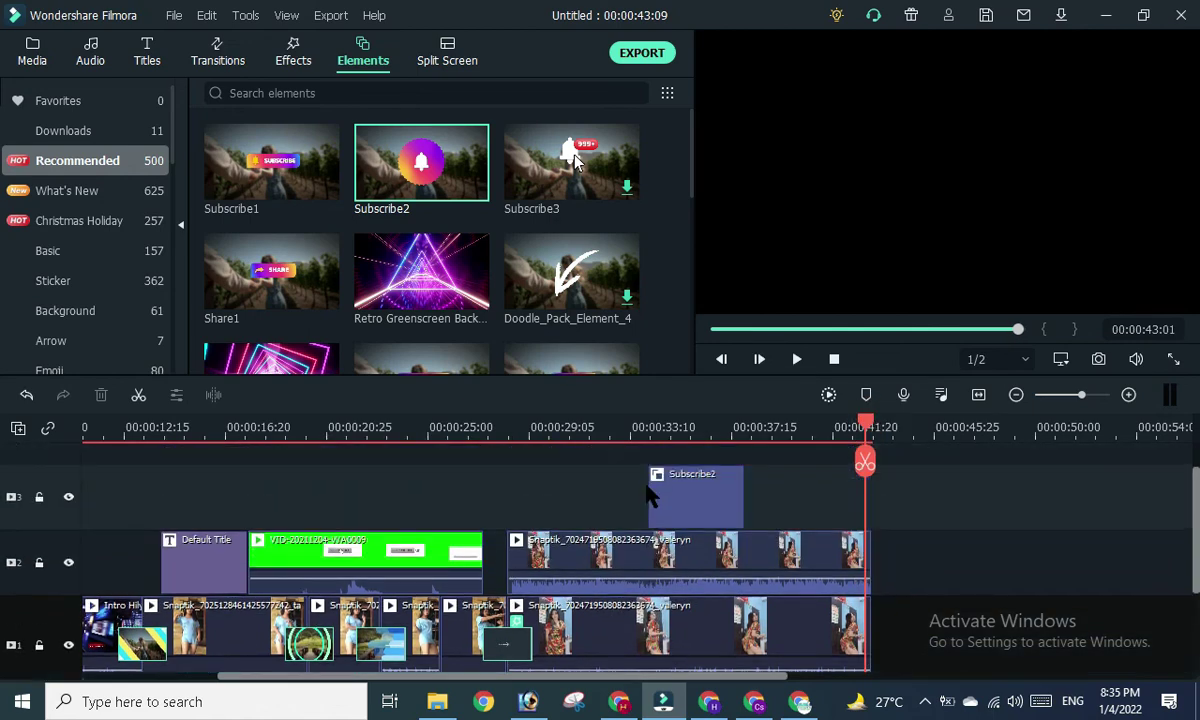